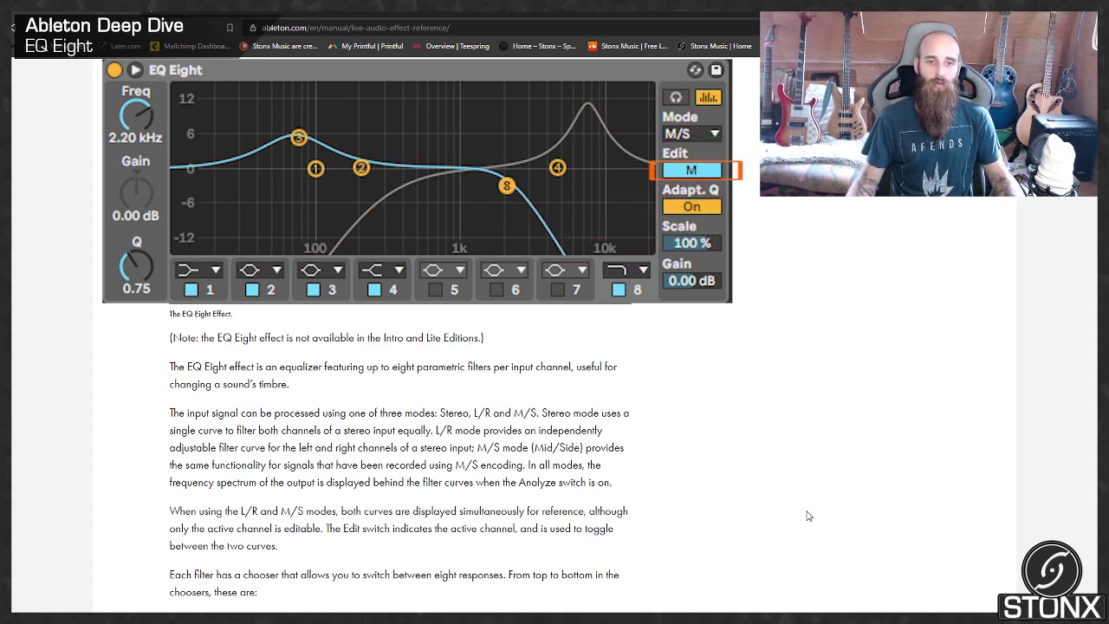
# - Read the EQ Eight manual section on modes, filter responses, curve editing, Adaptive Q, Audition mode, Scale and context options
pyautogui.scroll(-3, 806, 515)
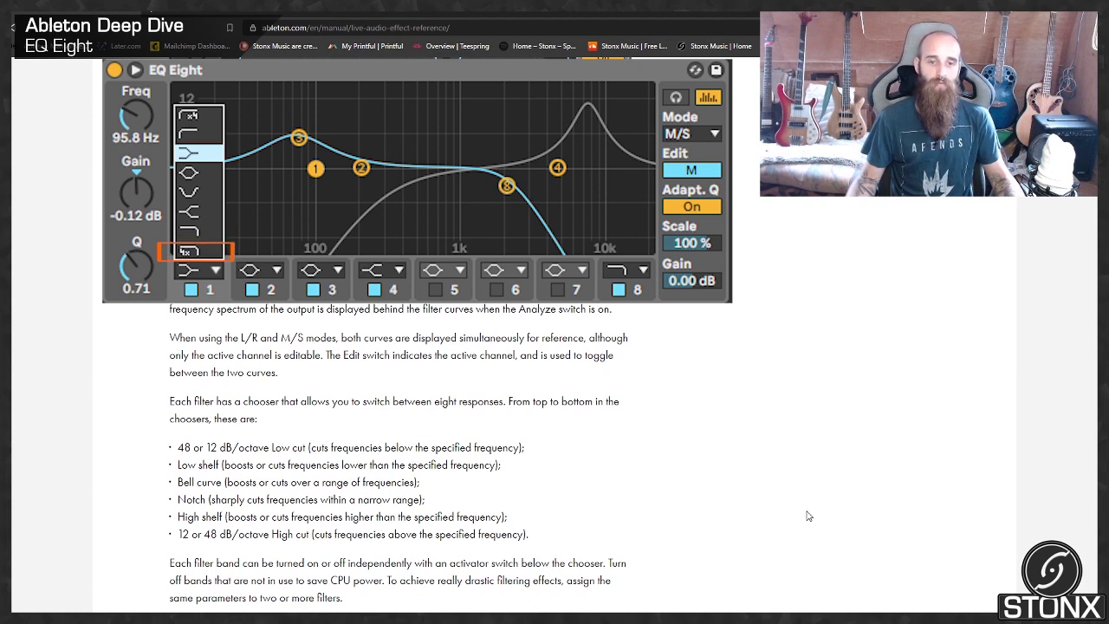
pyautogui.scroll(-3, 808, 516)
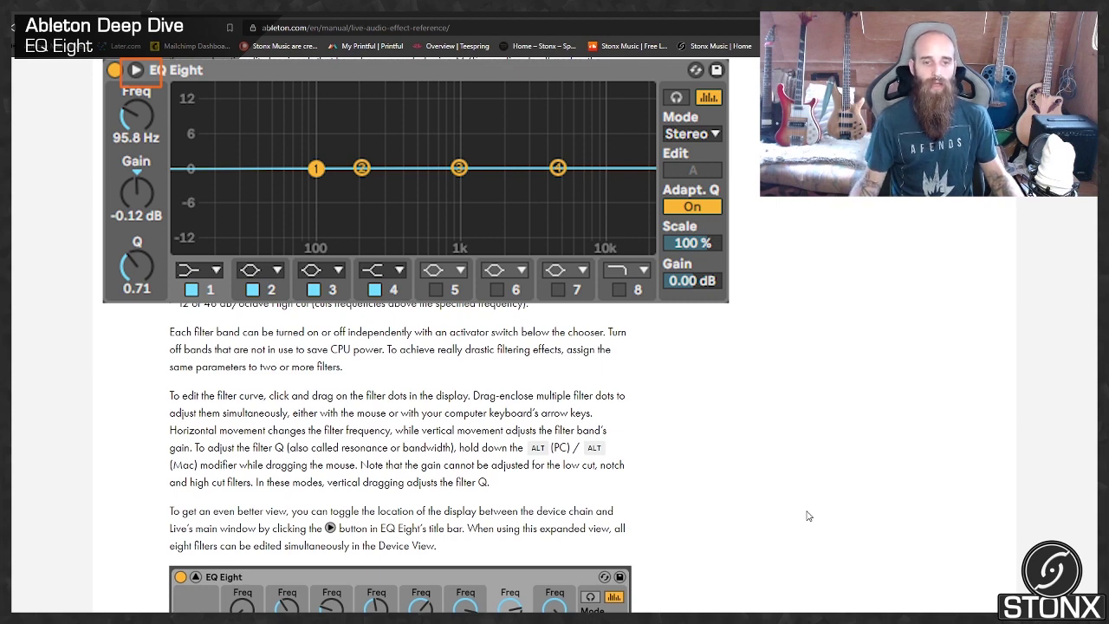
pyautogui.scroll(-5, 808, 515)
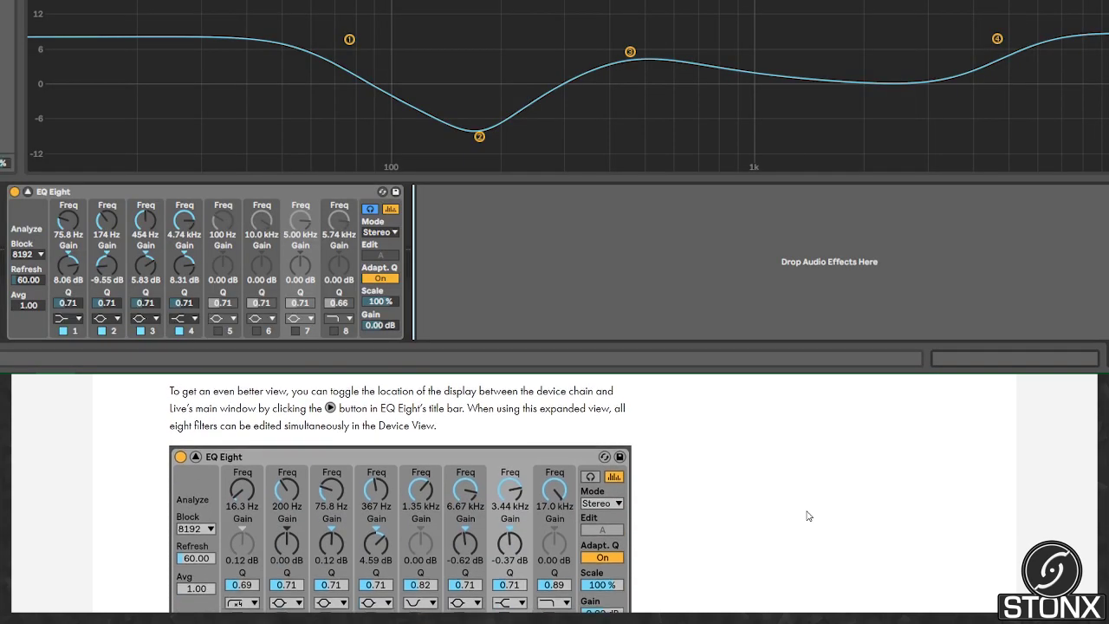
pyautogui.scroll(-2, 808, 515)
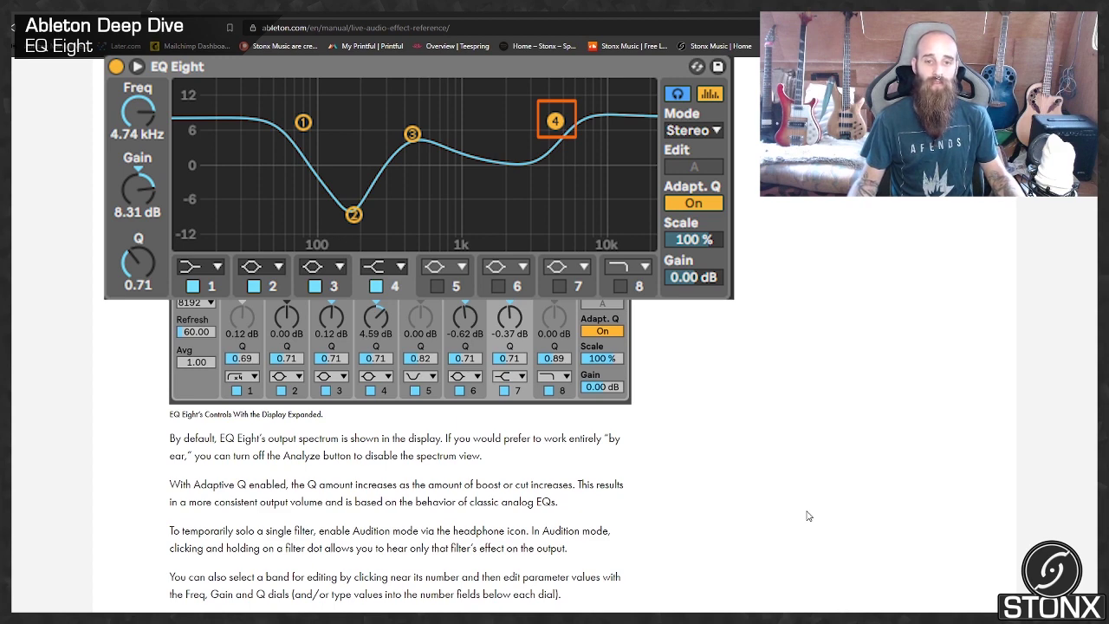
pyautogui.scroll(-3, 806, 515)
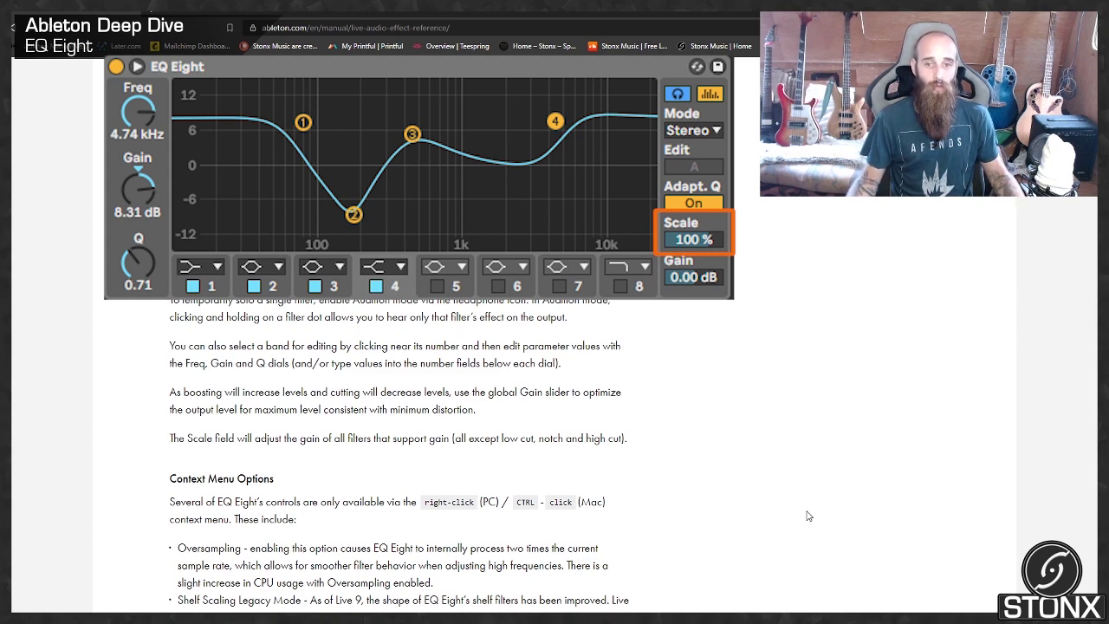
pyautogui.scroll(-2, 808, 516)
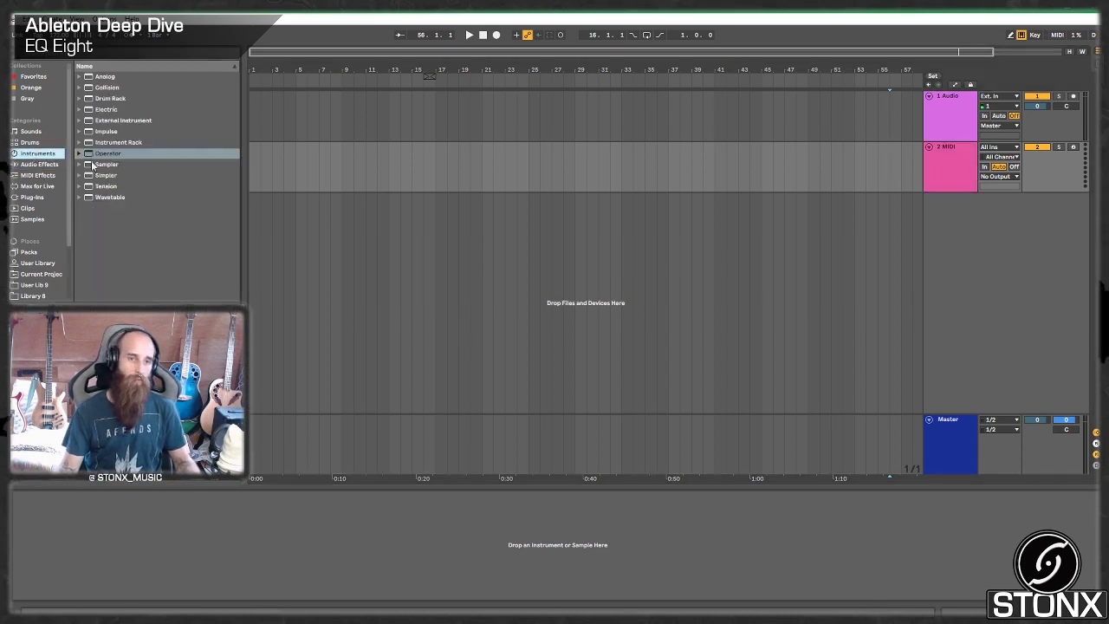
# - Load Operator on the MIDI track and shape its amplitude envelope with a 2.88 s decay and -inf sustain, and play it an octave lower
pyautogui.moveTo(126, 153); pyautogui.dragTo(926, 164)
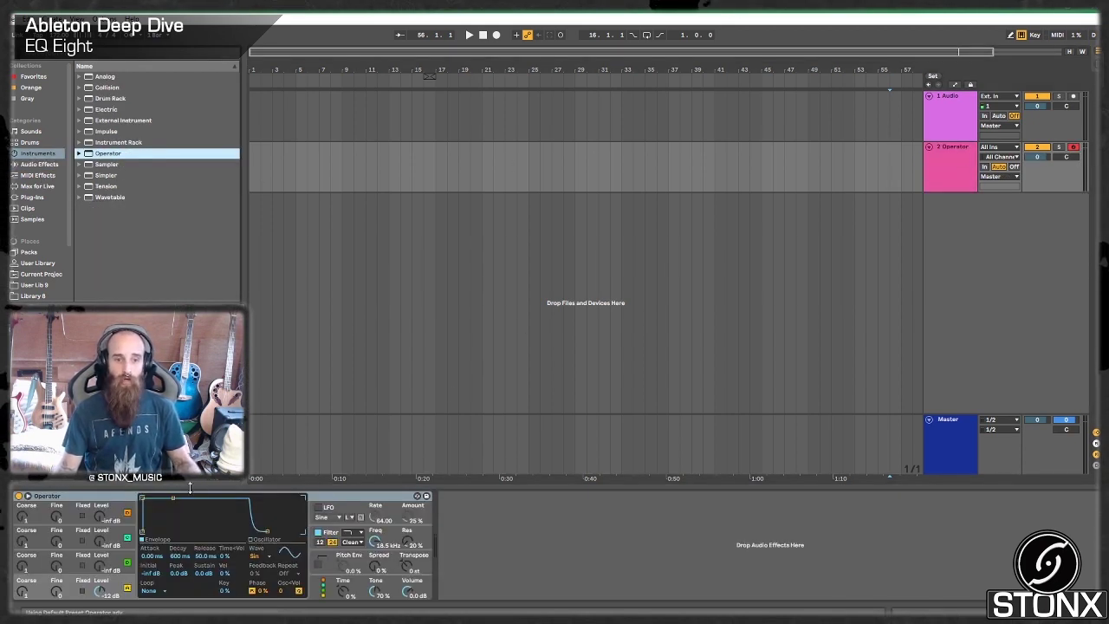
pyautogui.moveTo(177, 495); pyautogui.dragTo(180, 532)
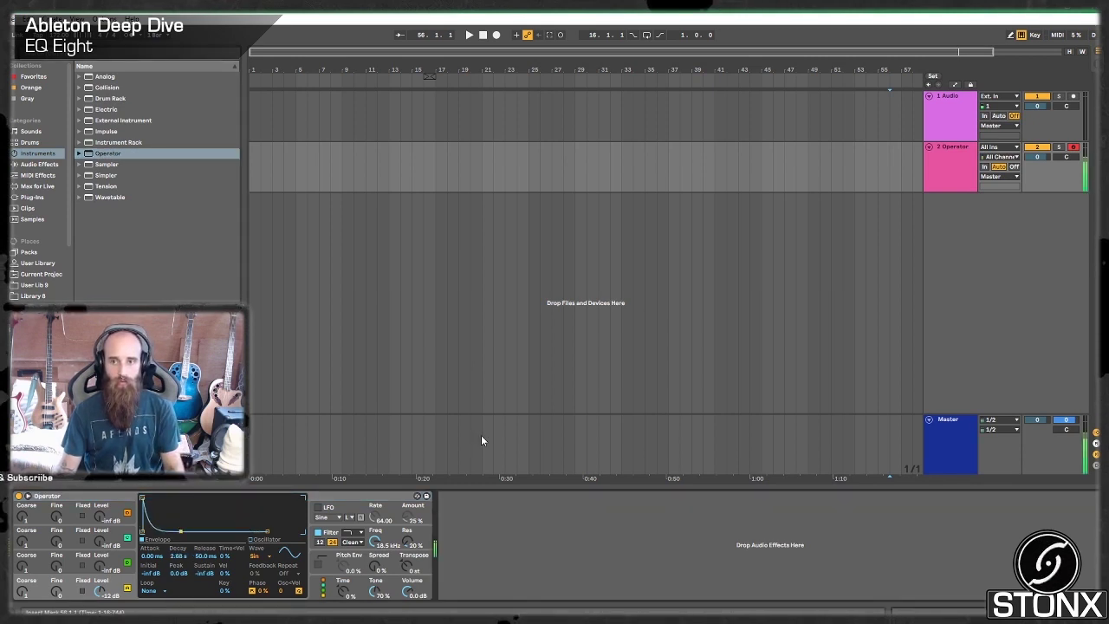
pyautogui.press('z')
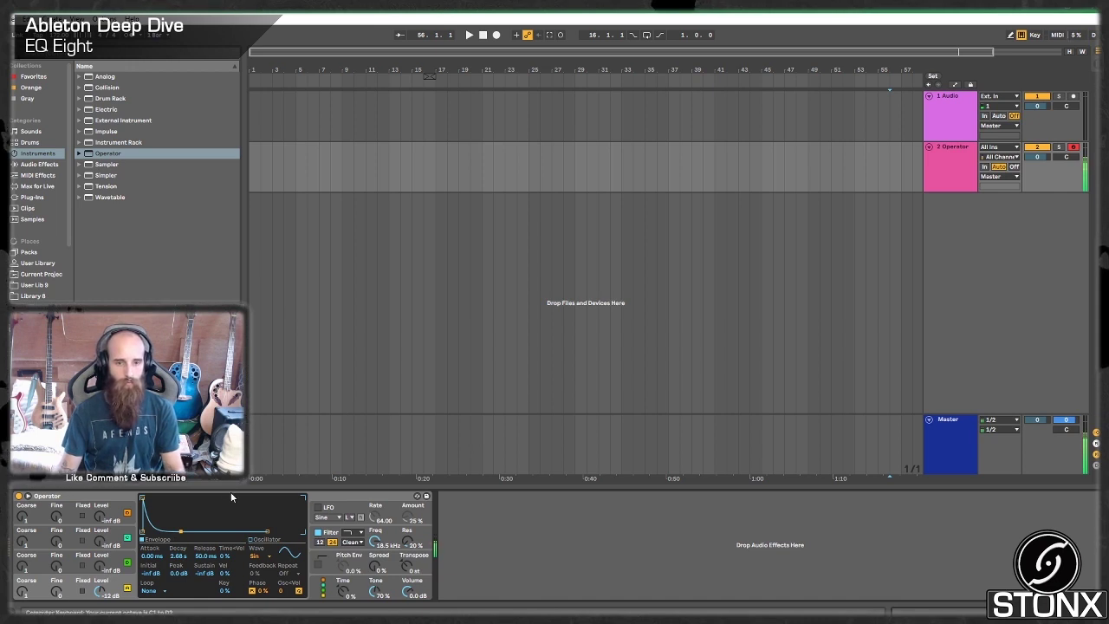
# - Enable Operator's pitch envelope at 100% and give it a +40 st peak with a 28.2 ms decay
pyautogui.click(321, 564)
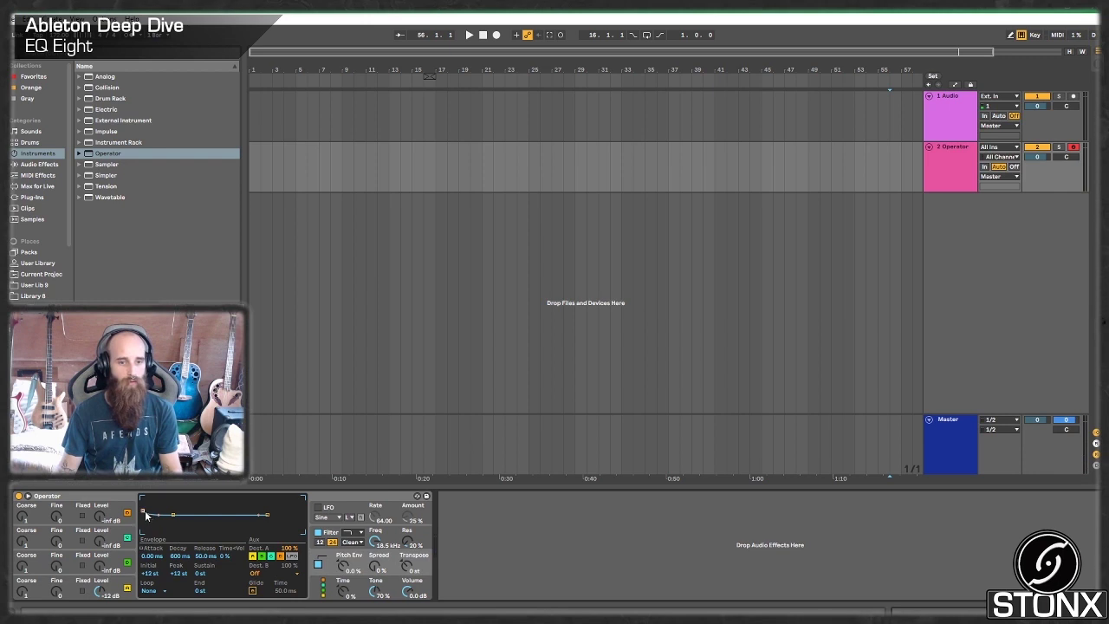
pyautogui.press('a')
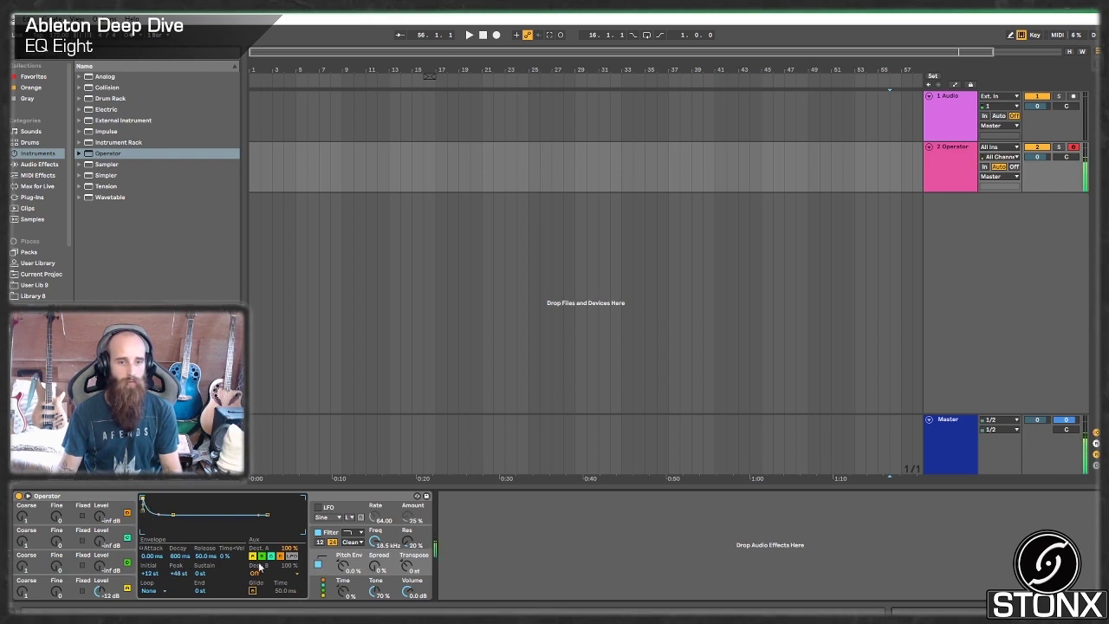
pyautogui.moveTo(180, 573); pyautogui.dragTo(180, 594)
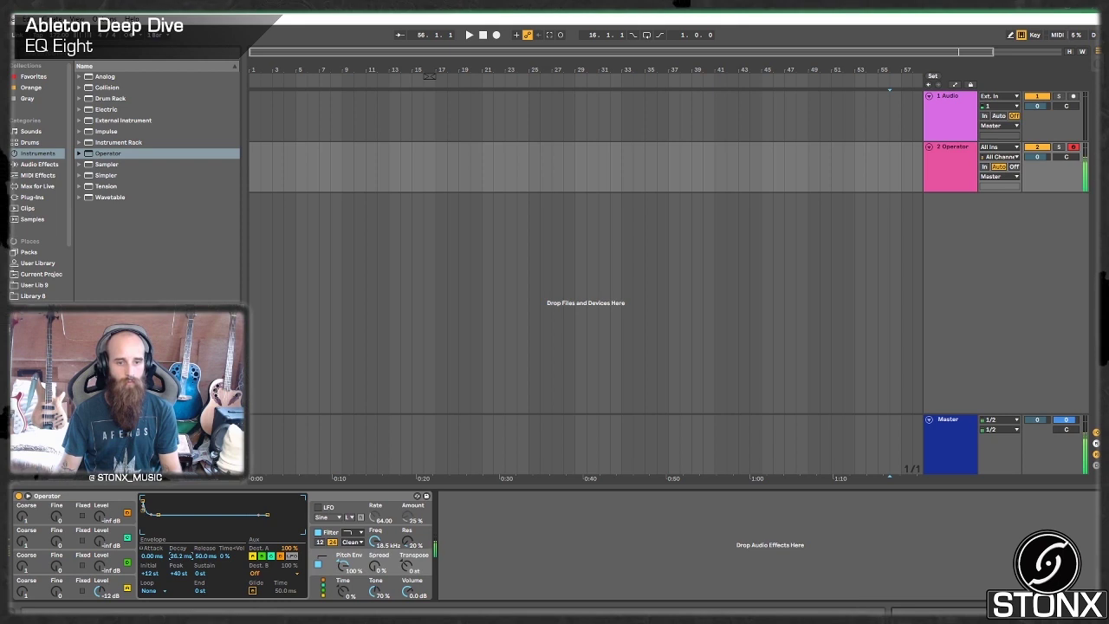
# - Create a four-bar MIDI clip at the start of the Operator track and enter a short G1 note at its beginning
pyautogui.moveTo(252, 174); pyautogui.dragTo(298, 173)
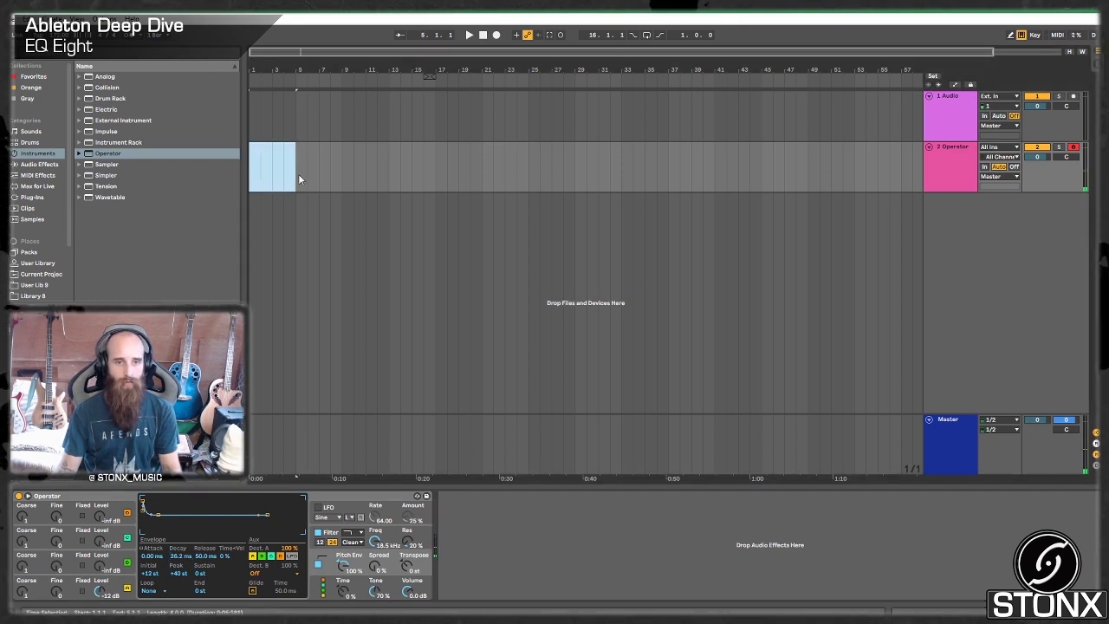
pyautogui.hotkey('ctrl', 'shift', 'm')
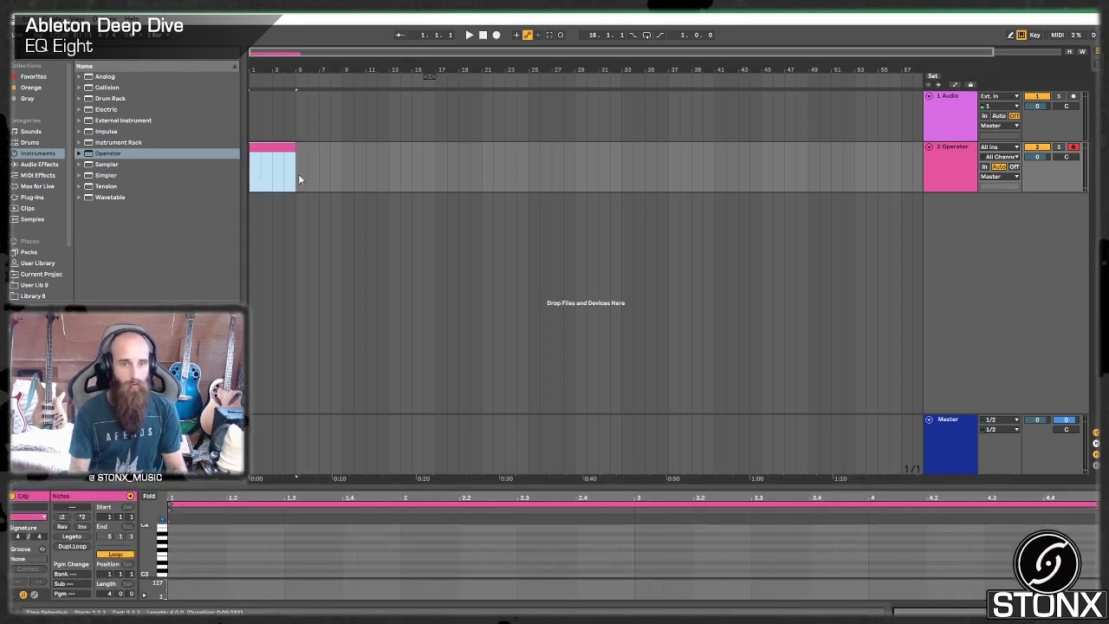
pyautogui.click(277, 113)
pyautogui.click(263, 146)
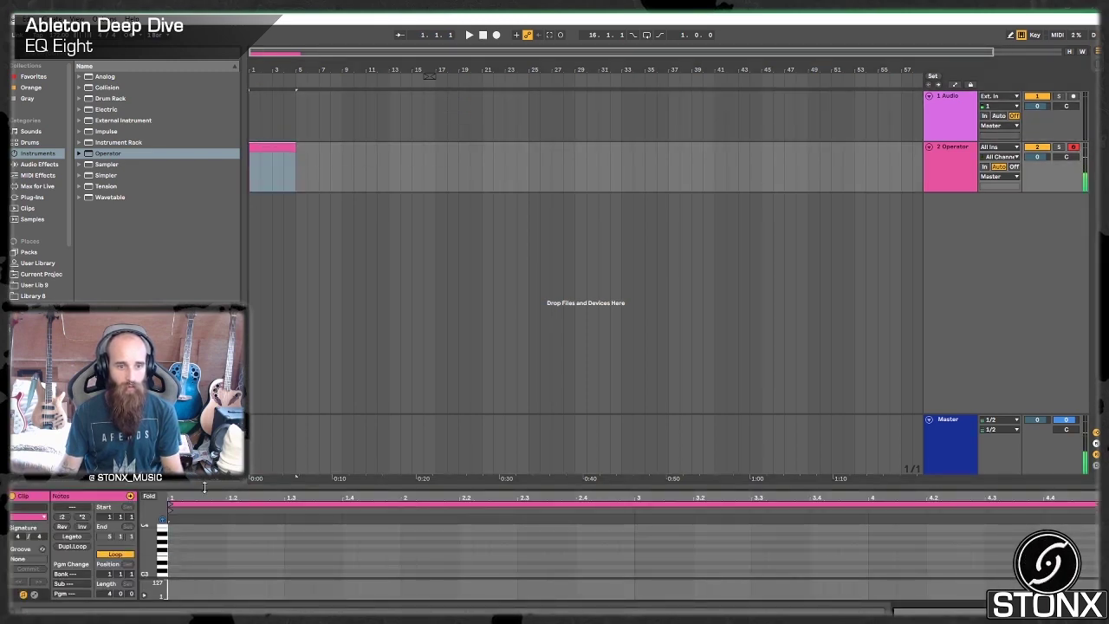
pyautogui.moveTo(207, 488); pyautogui.dragTo(207, 252)
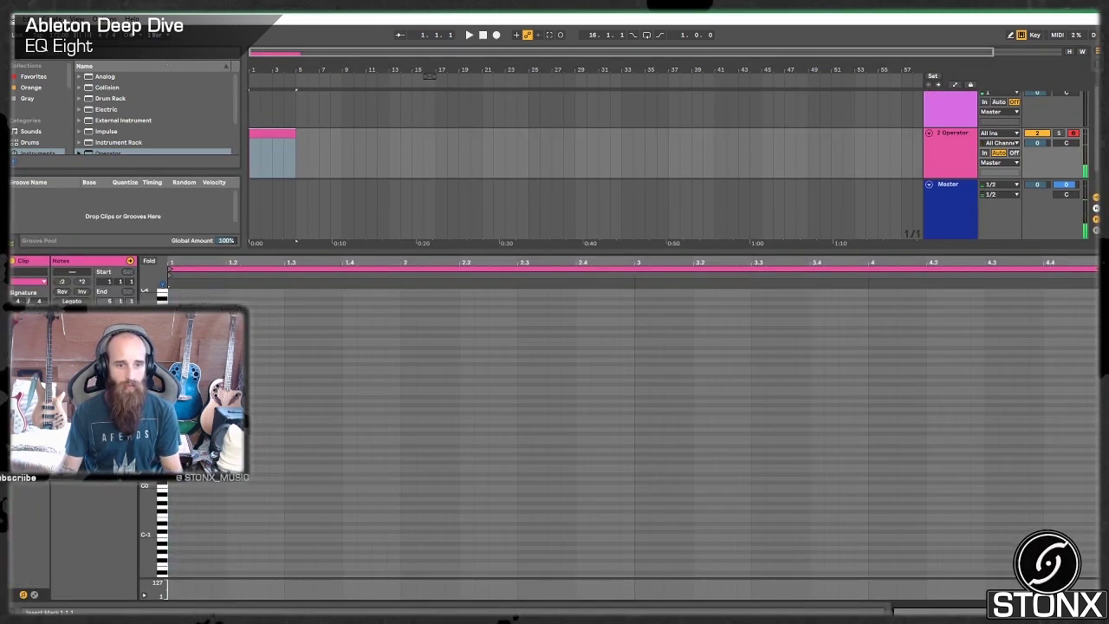
pyautogui.press('Right')
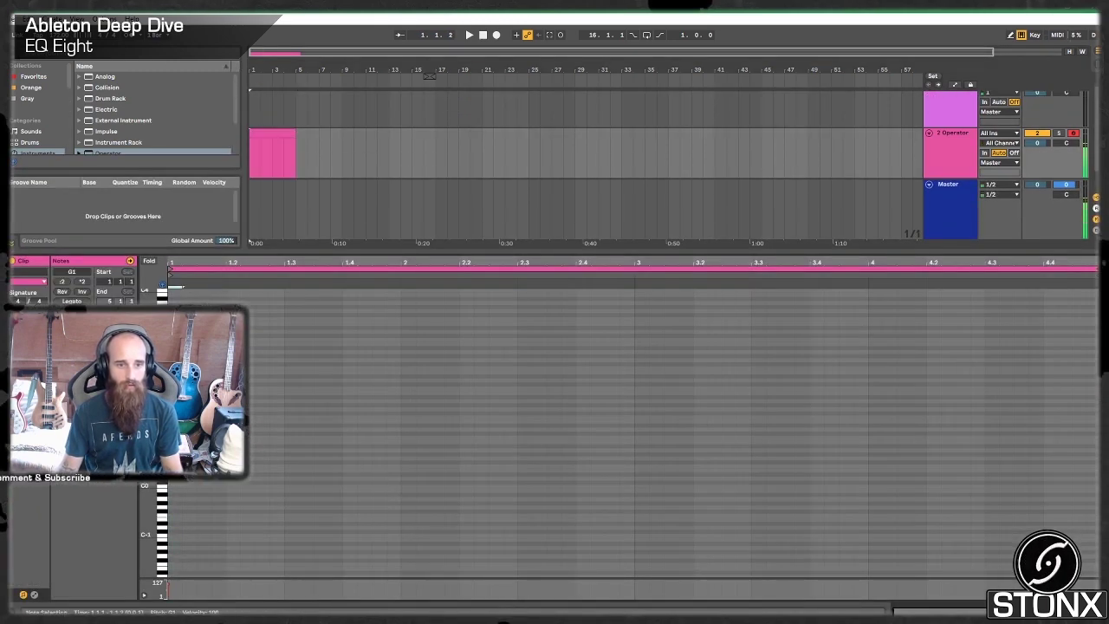
# - Insert an audio track below the Operator track and set its input to Resampling
pyautogui.click(267, 133)
pyautogui.scroll(-2, 776, 188)
pyautogui.rightClick(954, 163)
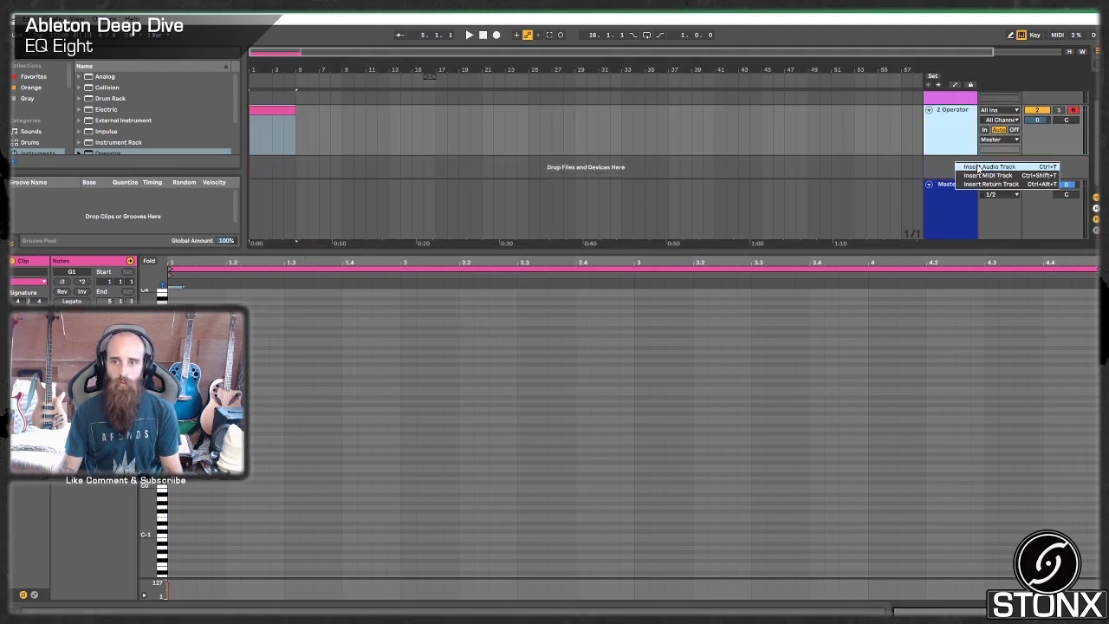
pyautogui.click(962, 166)
pyautogui.click(1015, 133)
pyautogui.click(1000, 161)
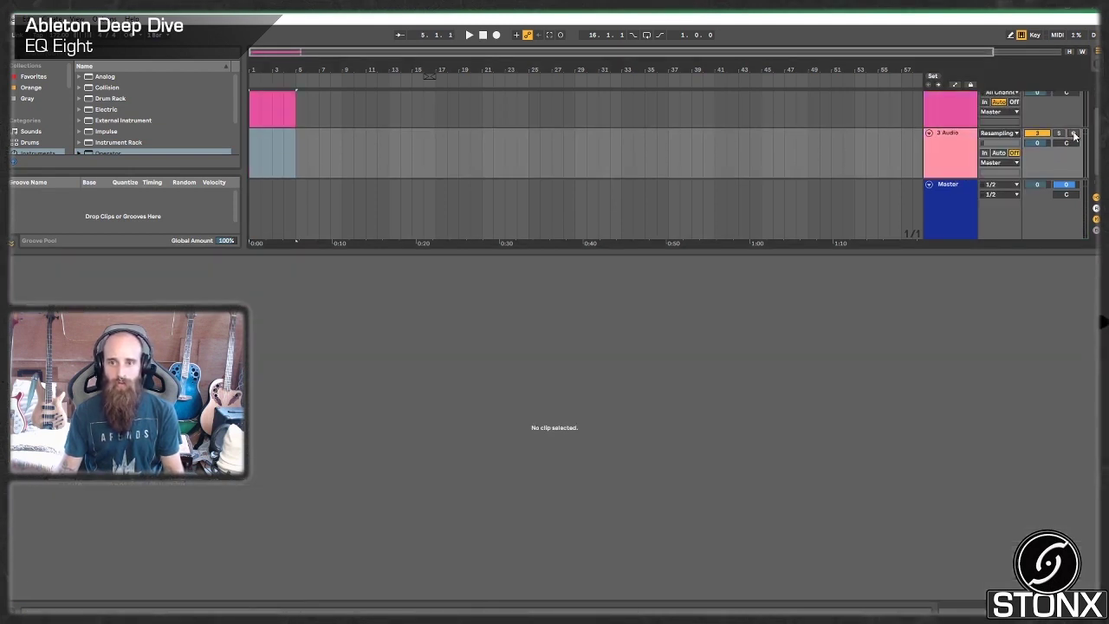
# - Arm the new audio track, record the kick onto it and place the recorded clip at bar 5
pyautogui.click(1074, 134)
pyautogui.click(496, 35)
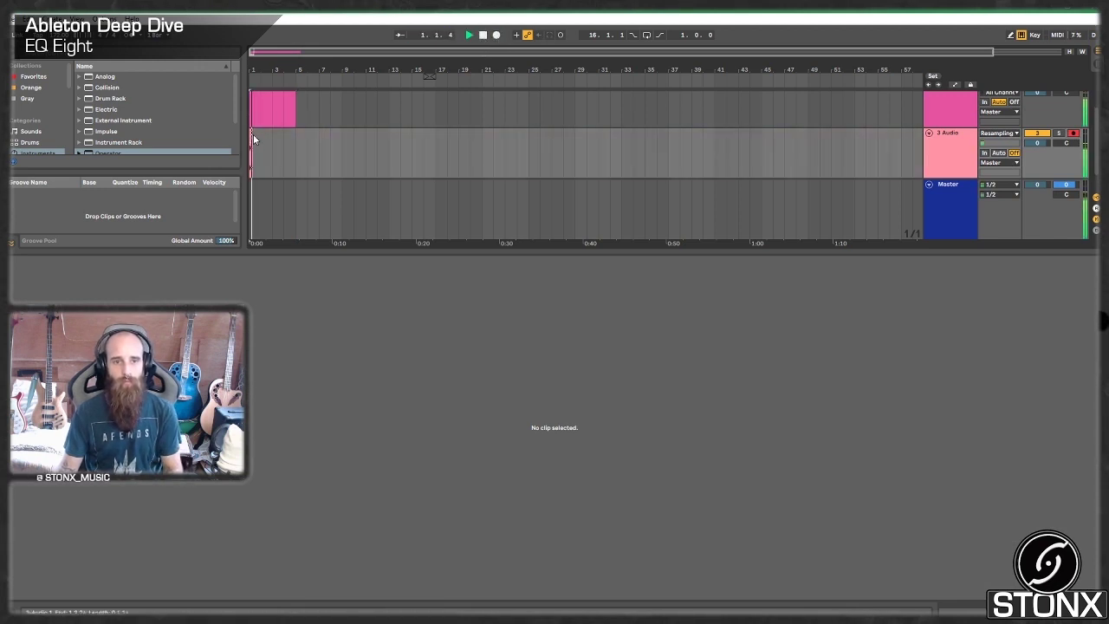
pyautogui.press('space')
pyautogui.click(299, 143)
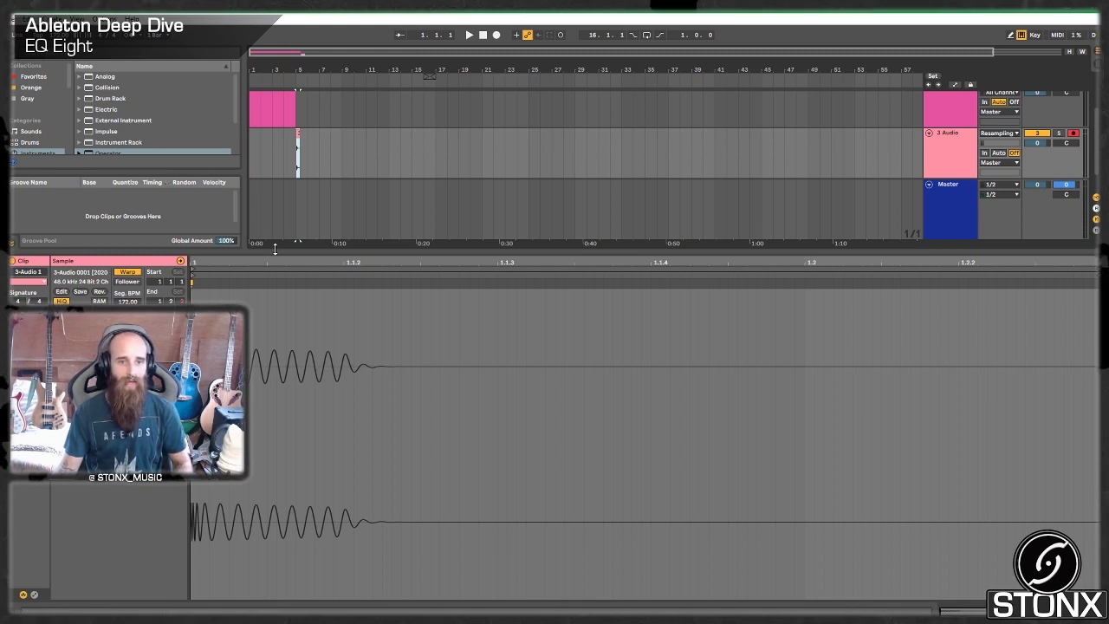
pyautogui.moveTo(275, 251); pyautogui.dragTo(275, 453)
# - Add Drum Buss to the resampled audio track and loop playback over the recorded kick clip
pyautogui.click(33, 165)
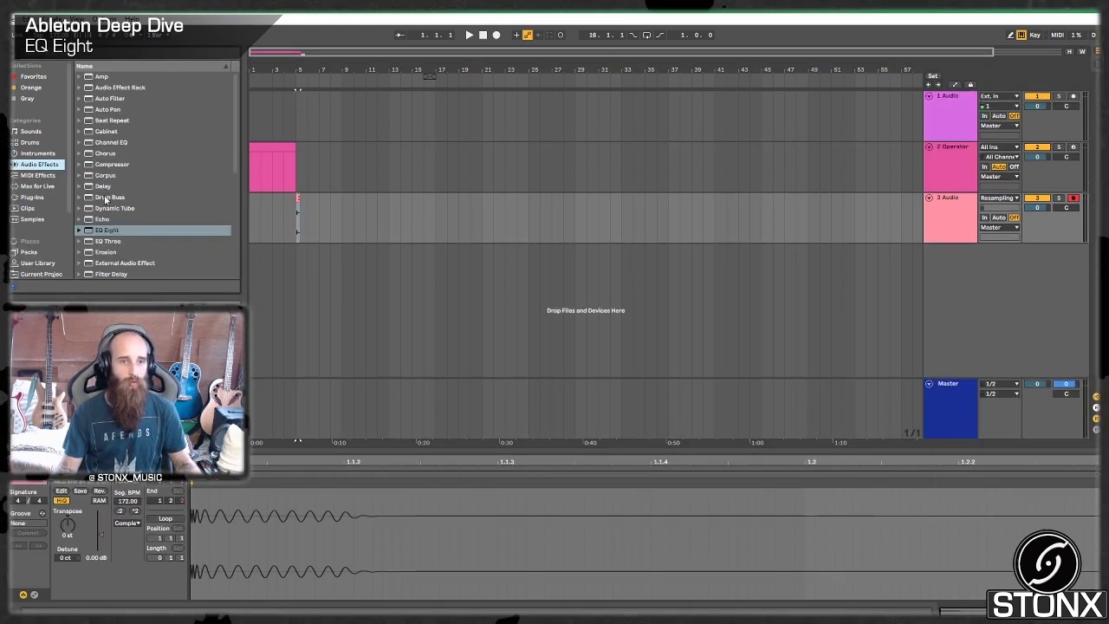
pyautogui.click(119, 198)
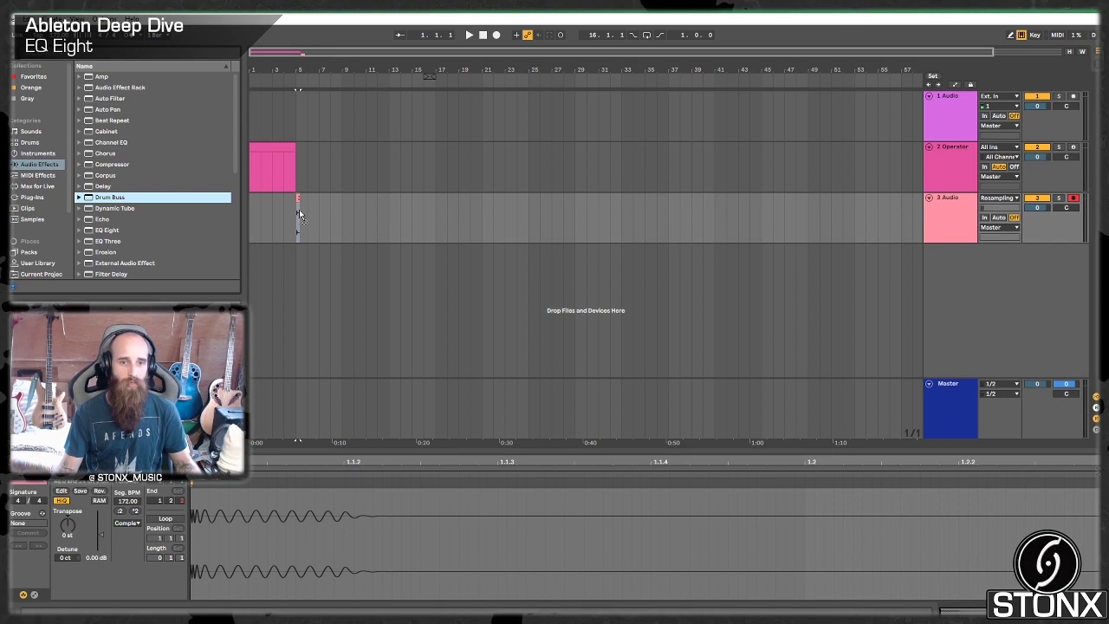
pyautogui.click(298, 209)
pyautogui.click(296, 200)
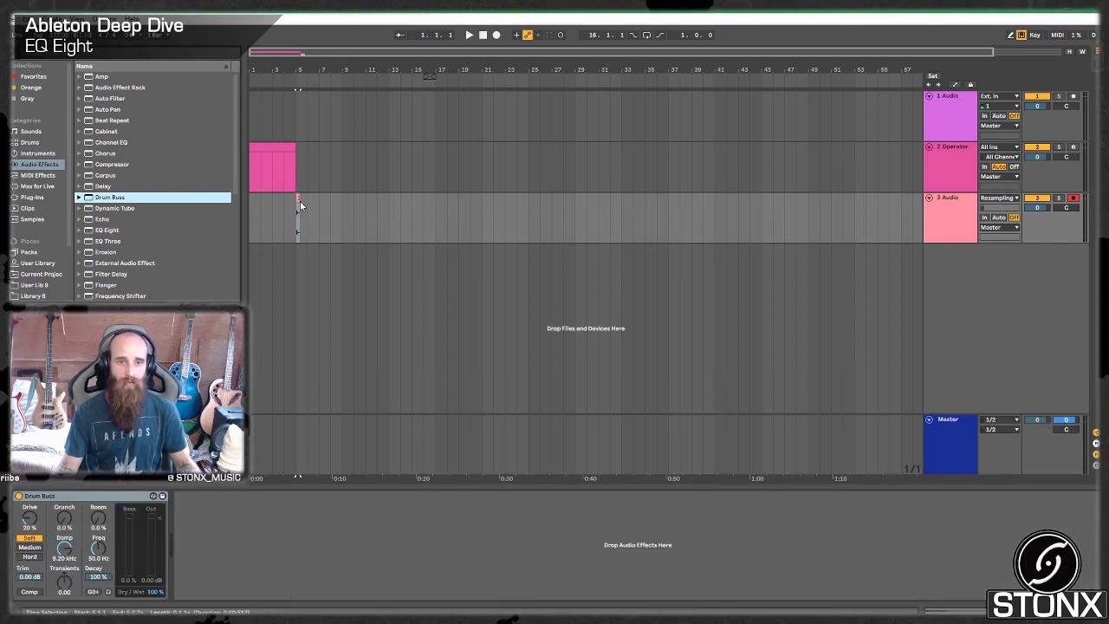
pyautogui.press('space')
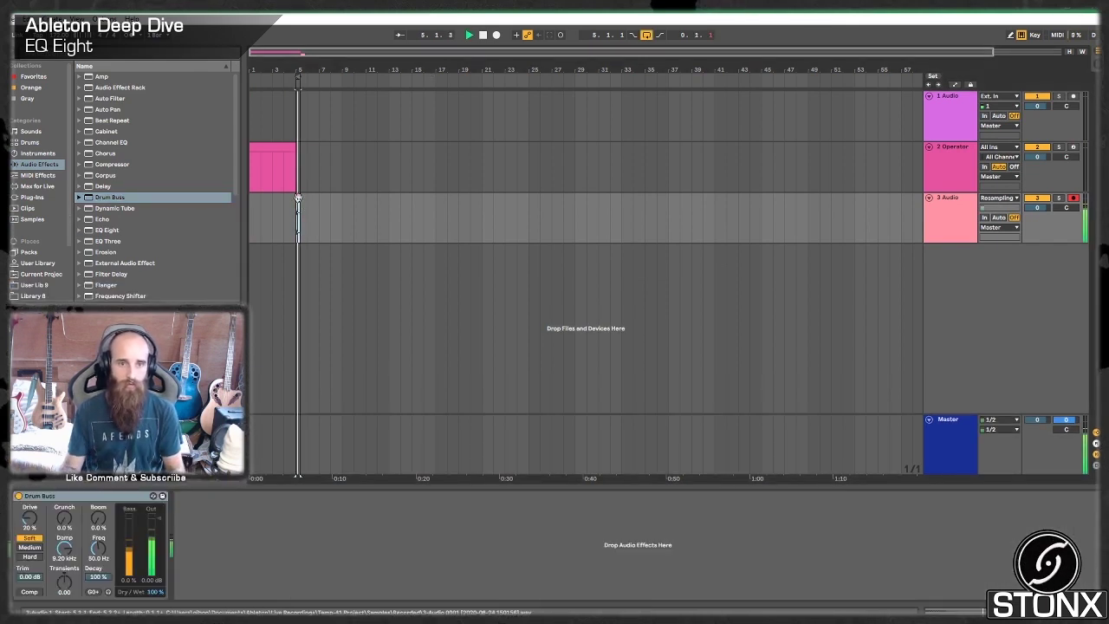
# - Switch Drum Buss to Hard drive, enable its compressor and raise Boom to 46%
pyautogui.click(30, 556)
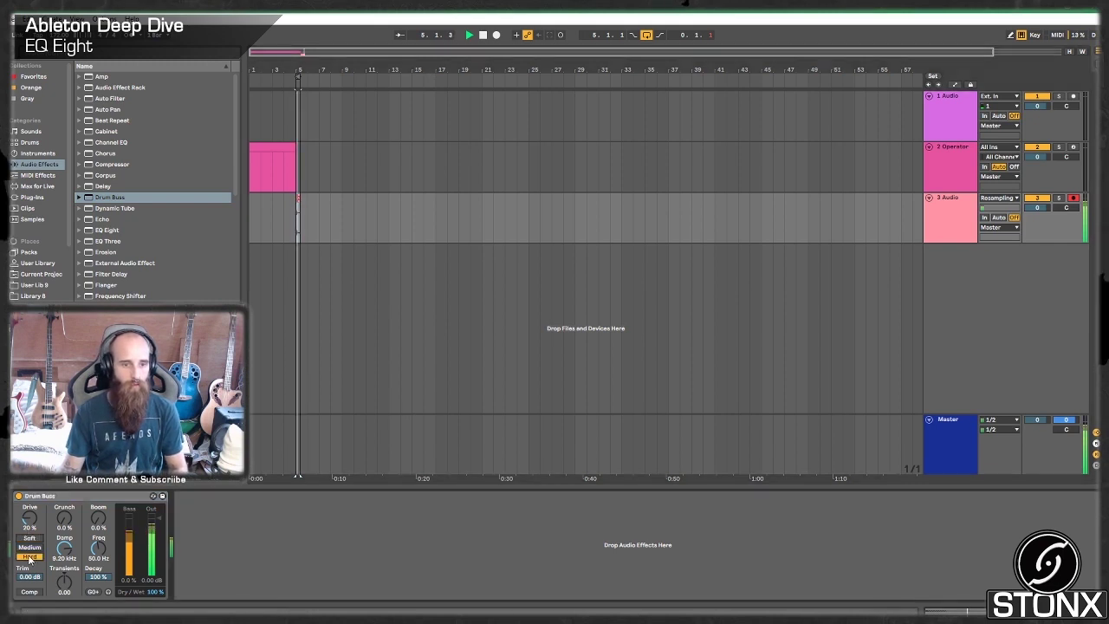
pyautogui.click(30, 591)
pyautogui.moveTo(99, 520); pyautogui.dragTo(99, 492)
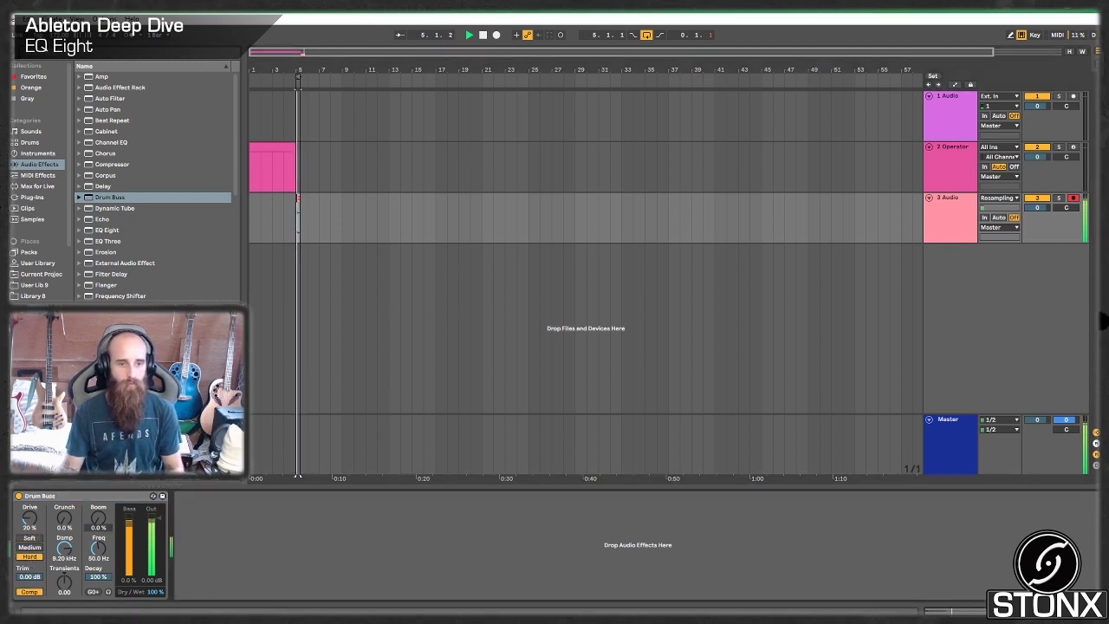
# - Tune the Drum Buss boom to 49.0 Hz with a 78% amount and 100% decay, and set Transients to -0.73
pyautogui.moveTo(103, 552); pyautogui.dragTo(102, 539)
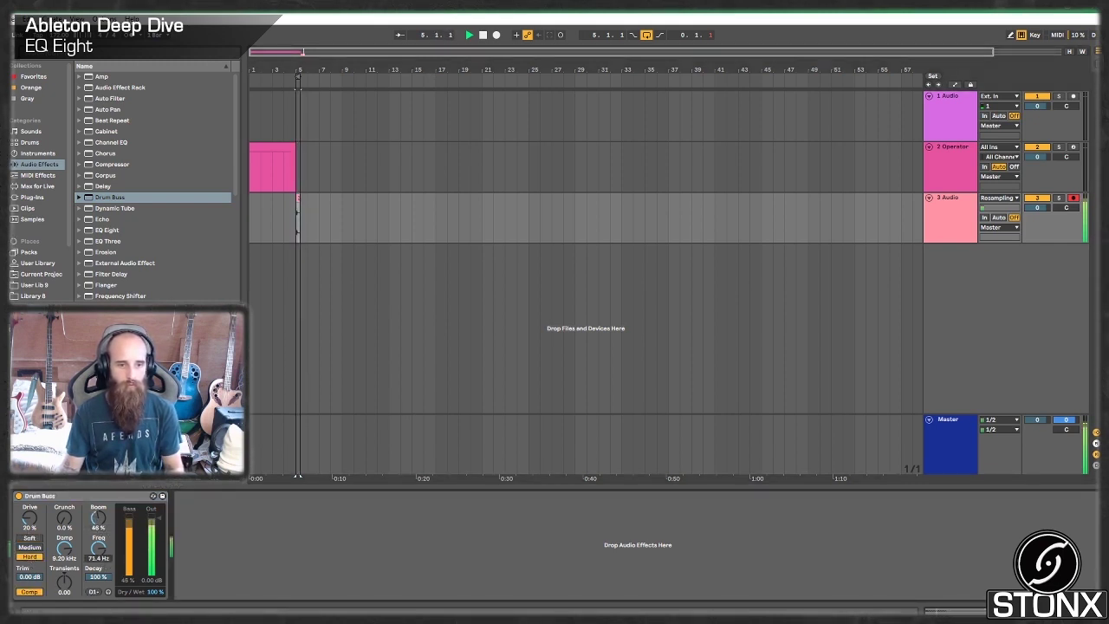
pyautogui.moveTo(103, 577); pyautogui.dragTo(102, 596)
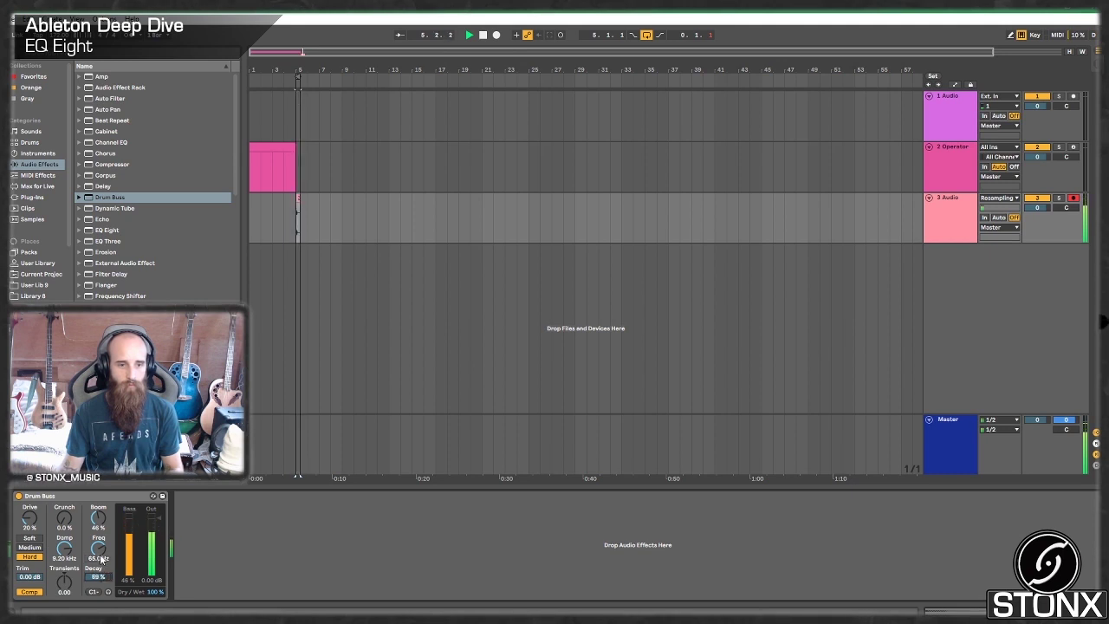
pyautogui.moveTo(101, 551); pyautogui.dragTo(98, 568)
pyautogui.click(95, 591)
pyautogui.moveTo(98, 519); pyautogui.dragTo(98, 505)
pyautogui.moveTo(99, 577); pyautogui.dragTo(64, 593)
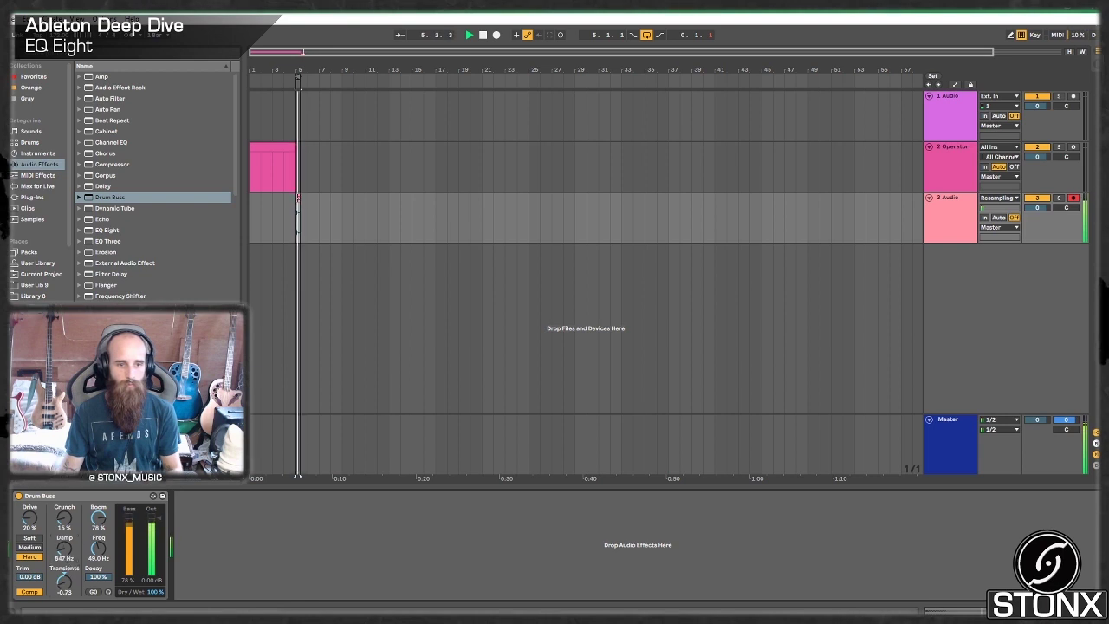
# - Set Drum Buss Damp to 925 Hz, Crunch to 0% and Drive to 33% in Soft mode, and stop playback
pyautogui.moveTo(64, 549); pyautogui.dragTo(64, 575)
pyautogui.moveTo(67, 519); pyautogui.dragTo(30, 506)
pyautogui.click(30, 538)
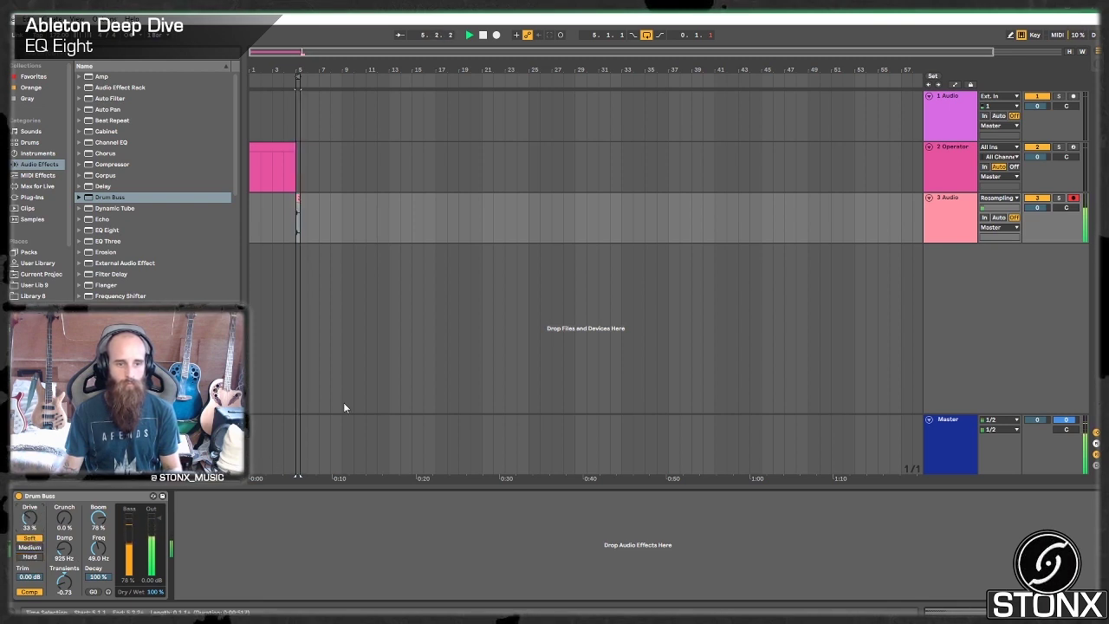
pyautogui.press('space')
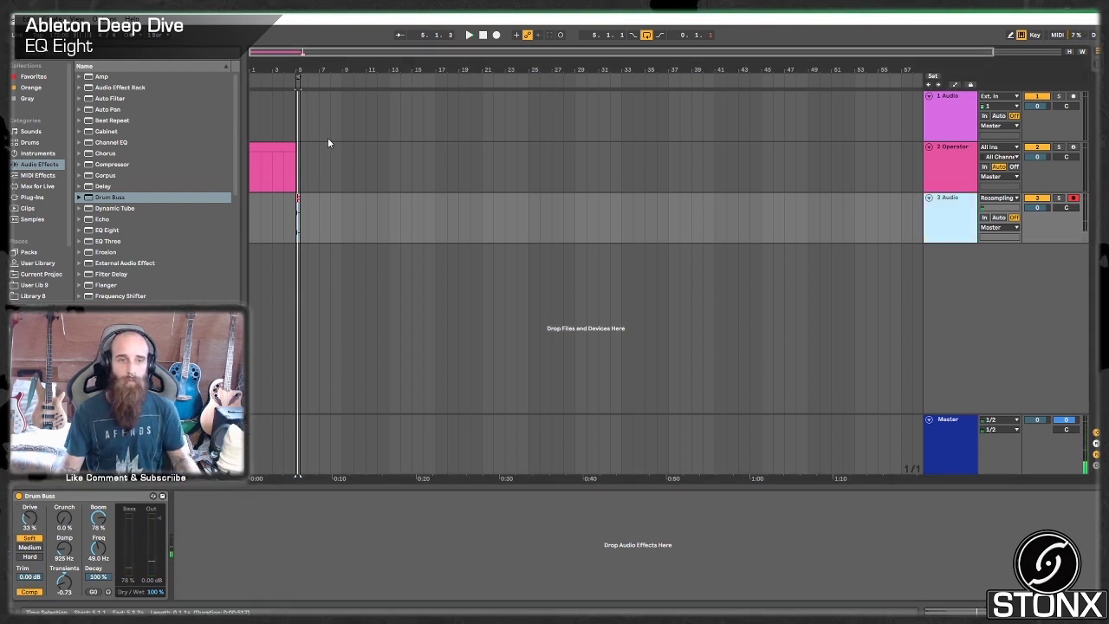
# - Add the KSHMREssentialsKick plug-in after Drum Buss on the audio track
pyautogui.click(32, 197)
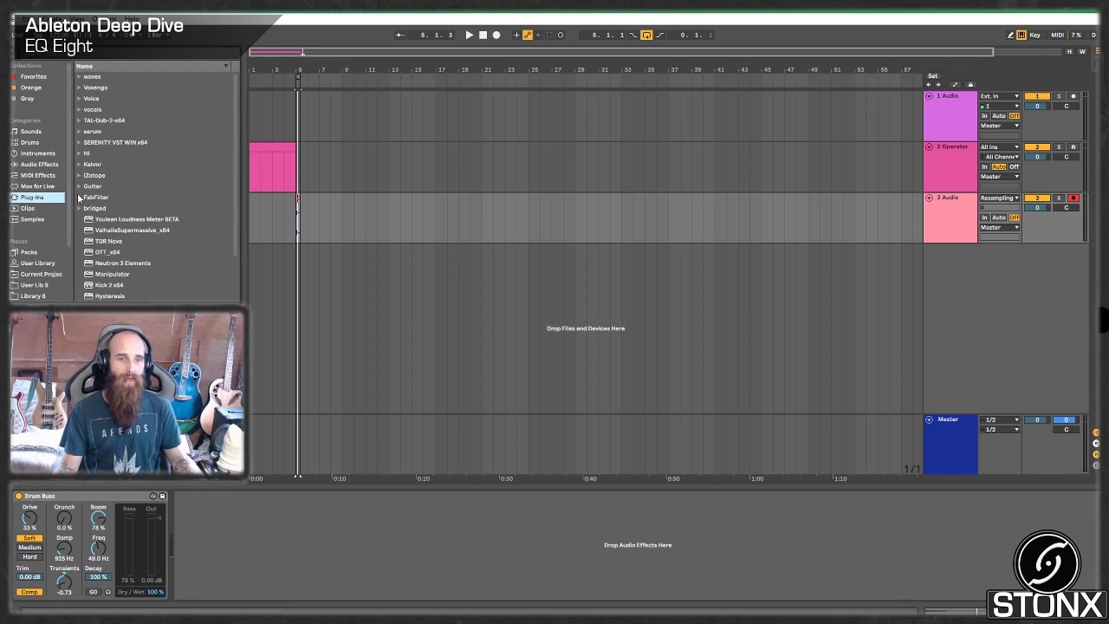
pyautogui.click(79, 165)
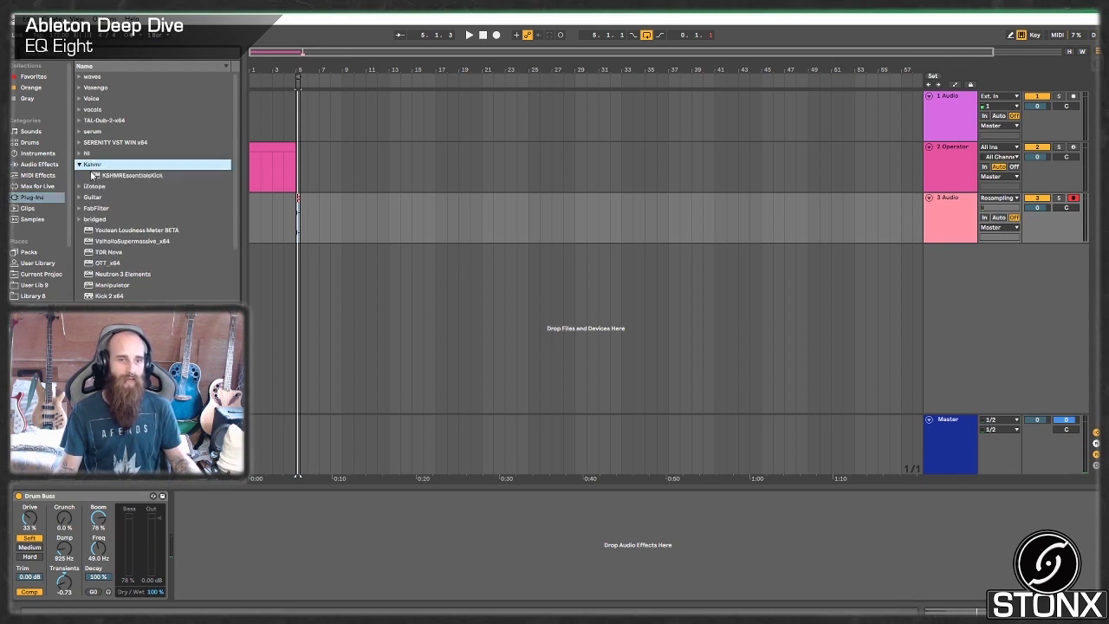
pyautogui.moveTo(94, 176); pyautogui.dragTo(191, 527)
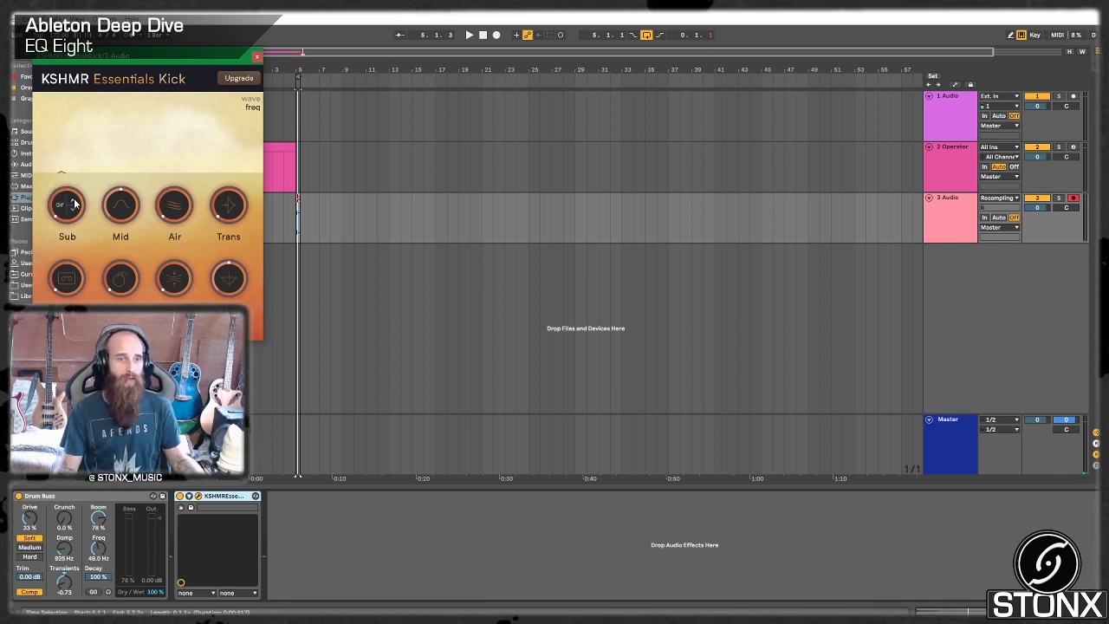
# - Audition the kick through KSHMR Essentials Kick, close the plug-in window and stop playback
pyautogui.press('space')
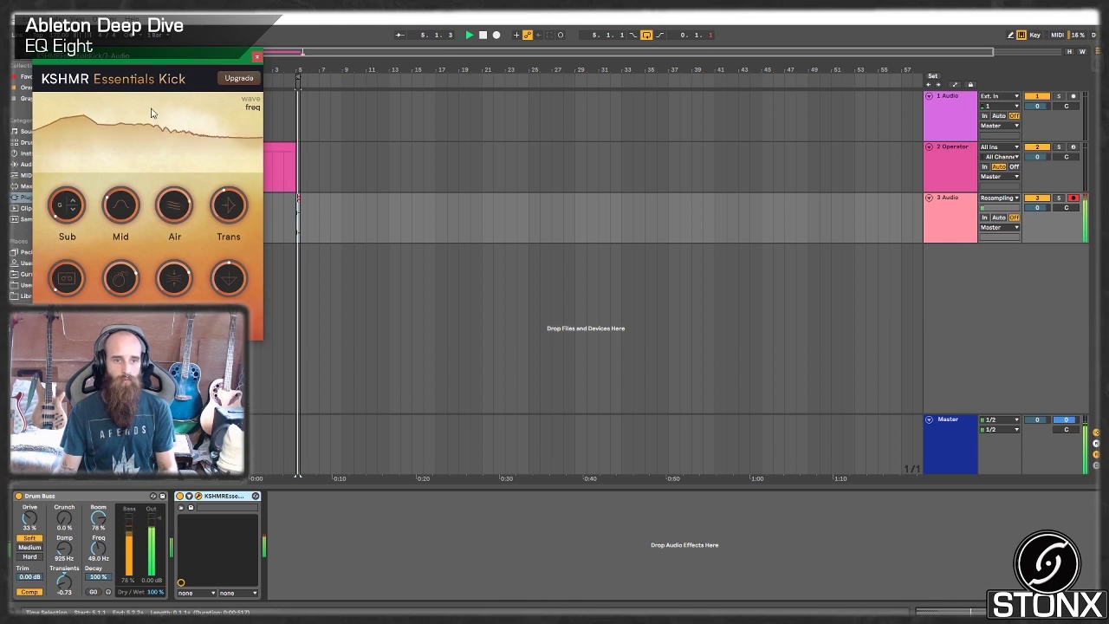
pyautogui.click(256, 58)
pyautogui.press('space')
# - Insert a new audio track, set its input to Resampling and arm it for recording
pyautogui.rightClick(969, 284)
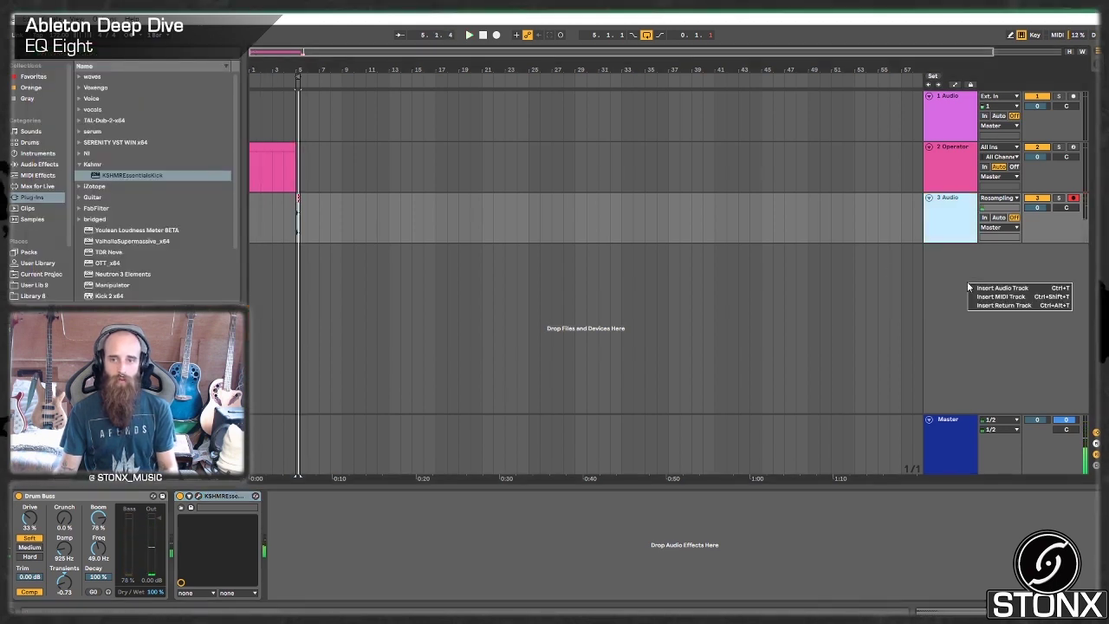
pyautogui.click(1009, 289)
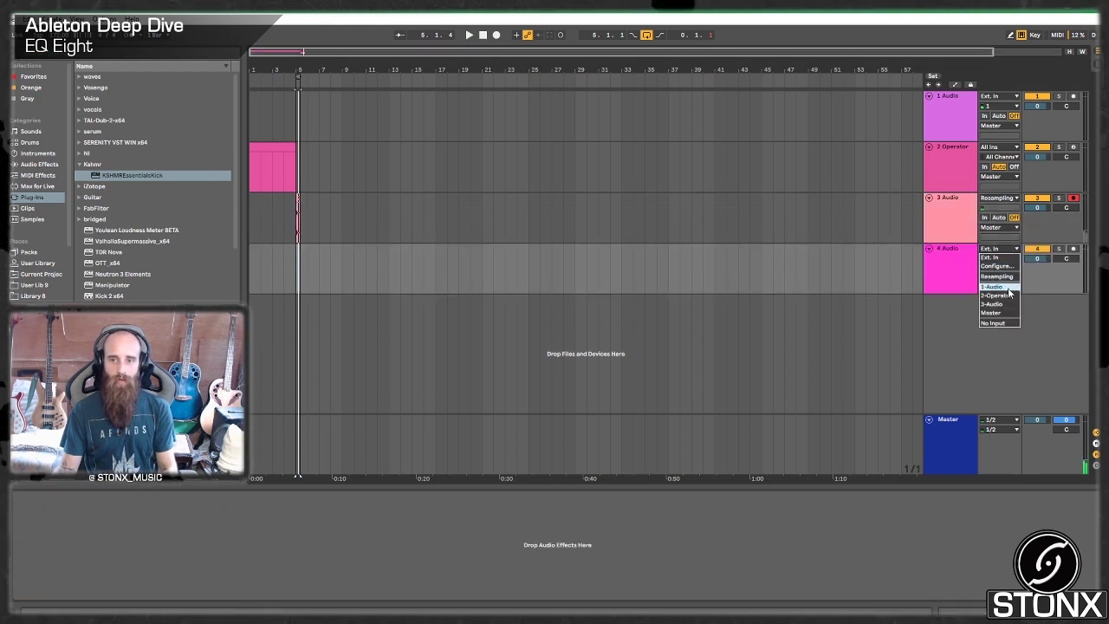
pyautogui.click(1011, 279)
pyautogui.click(1075, 249)
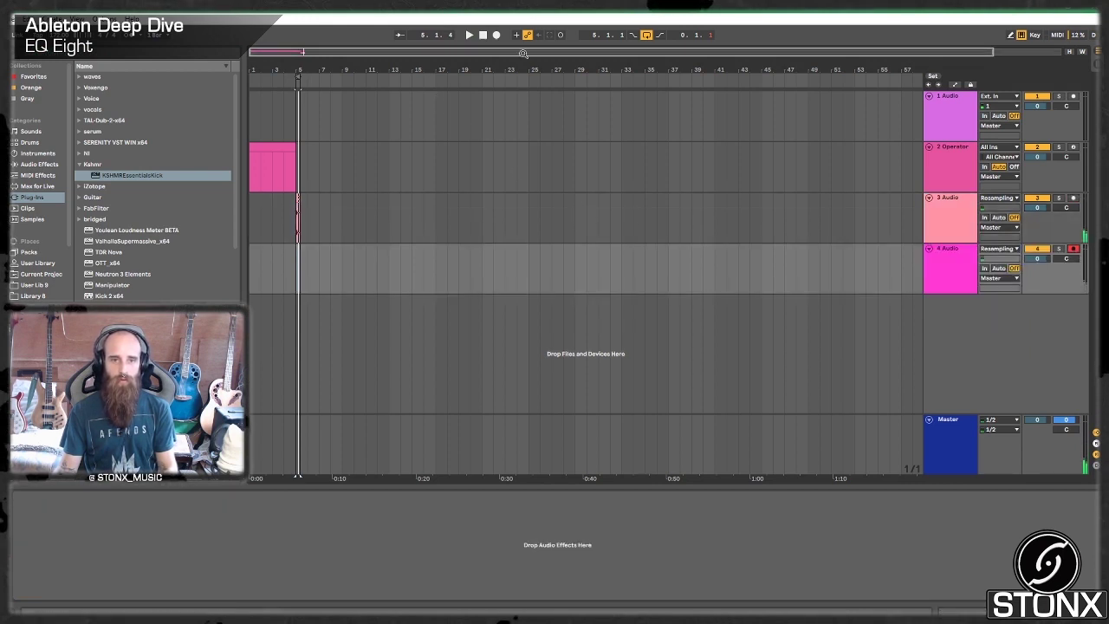
# - Record the processed kick onto the new resampling track and move the recorded clip to bar 19
pyautogui.click(496, 35)
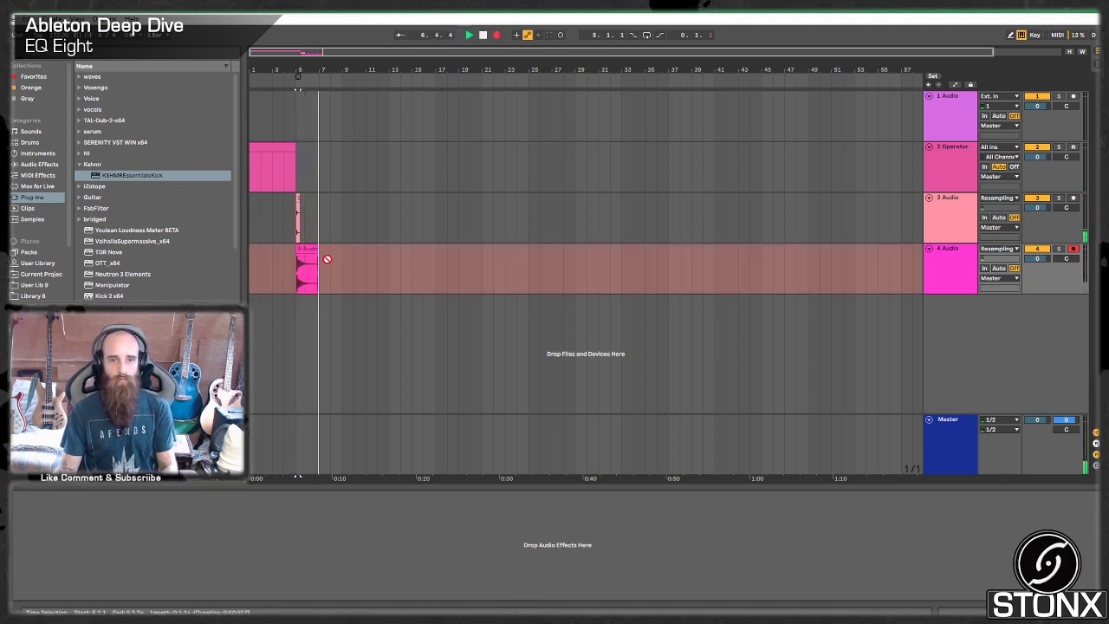
pyautogui.press('space')
pyautogui.moveTo(305, 258); pyautogui.dragTo(469, 249)
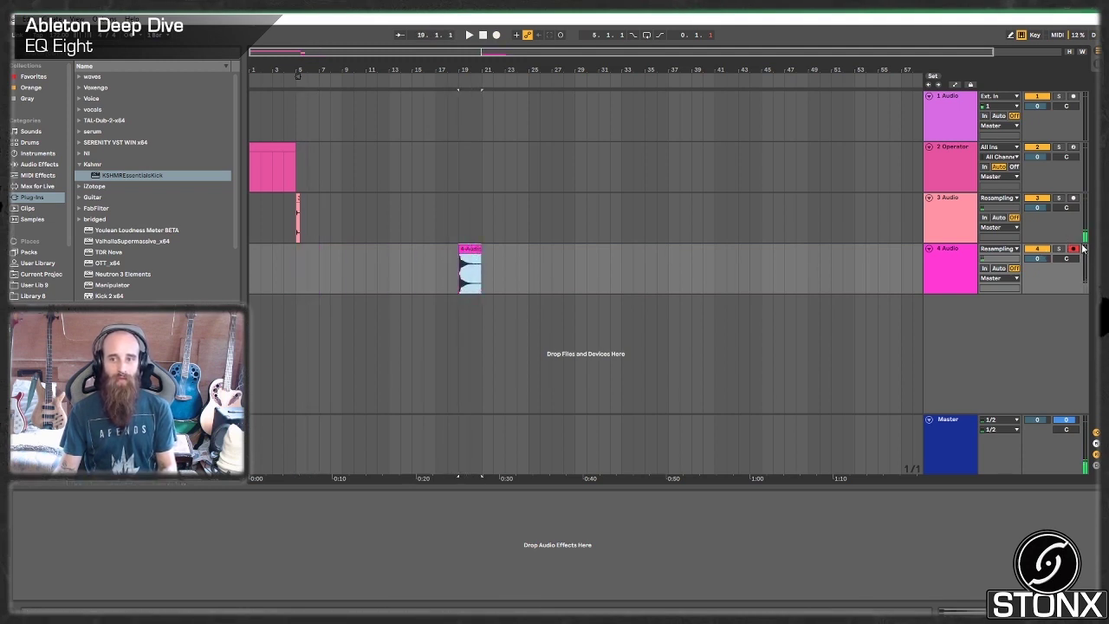
# - Set the loop range around the recorded clip on track 4 and play it back
pyautogui.click(473, 249)
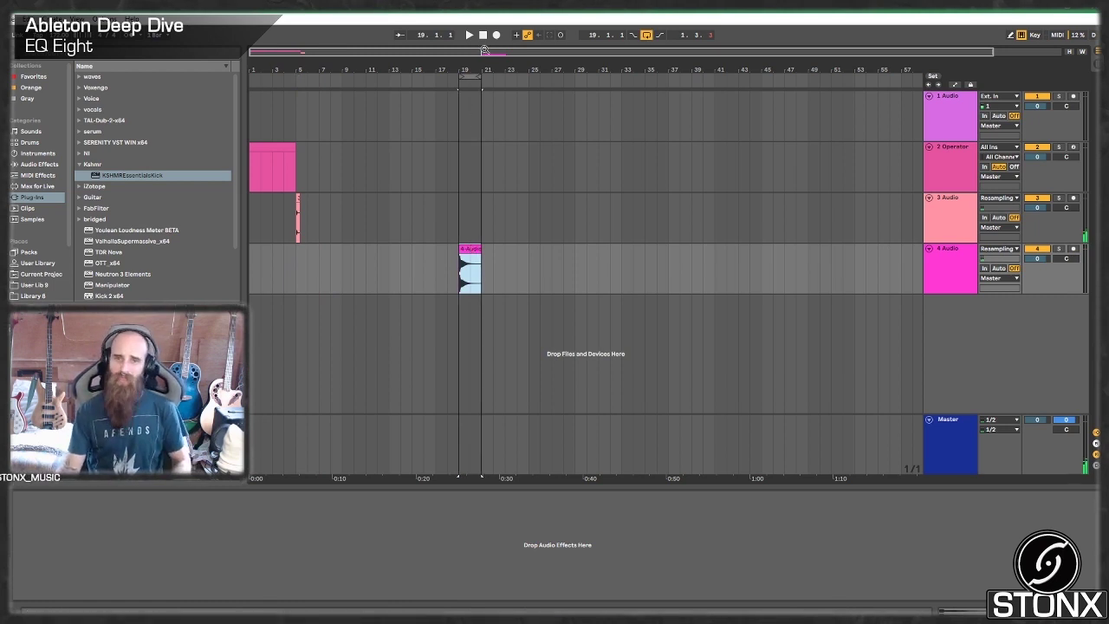
pyautogui.moveTo(485, 50); pyautogui.dragTo(486, 152)
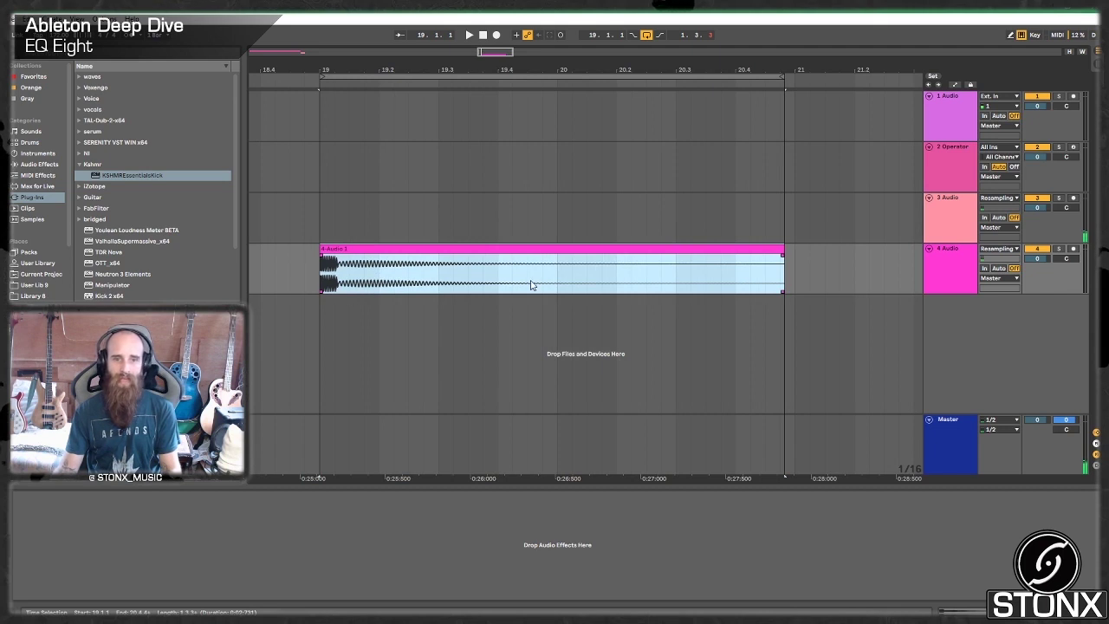
pyautogui.press('space')
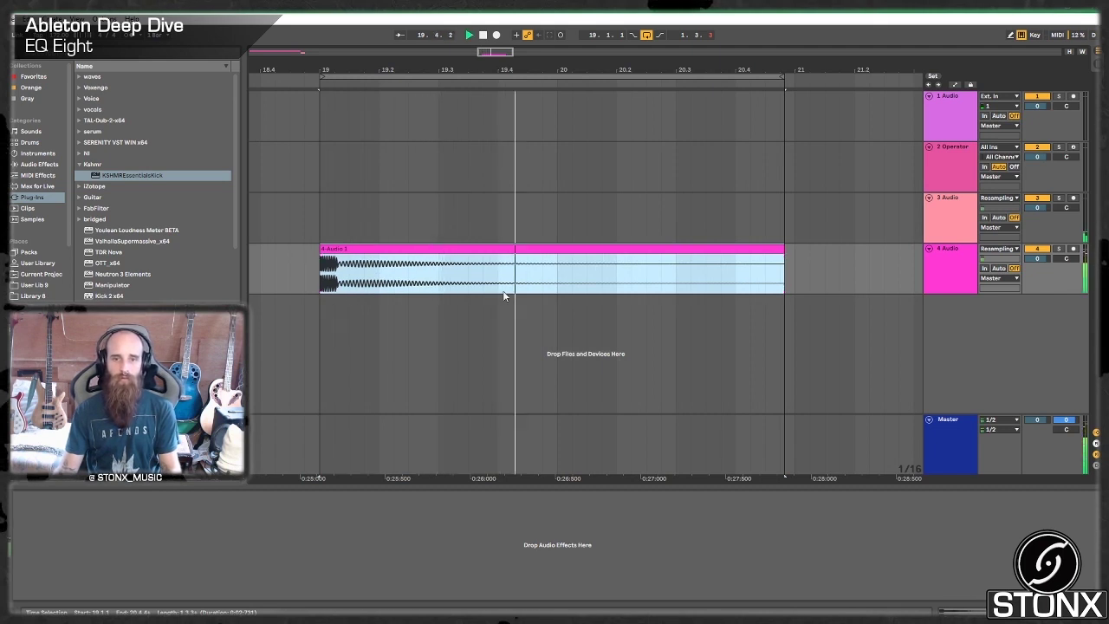
pyautogui.press('space')
# - Add the EQ Eight audio effect to the resampled kick on track 4
pyautogui.doubleClick(461, 248)
pyautogui.doubleClick(960, 250)
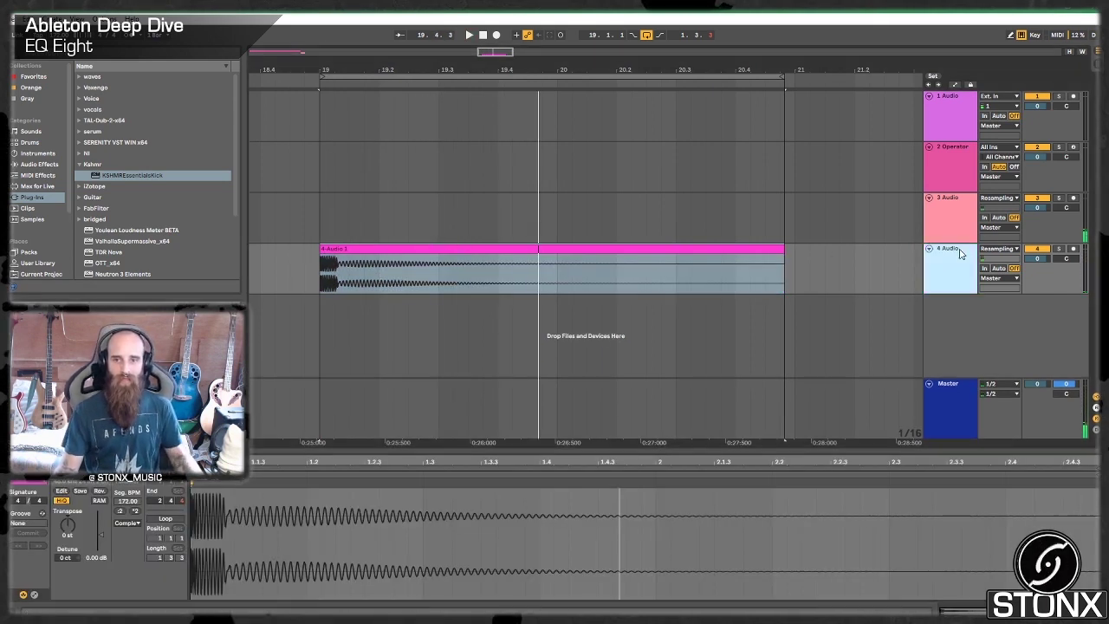
pyautogui.click(39, 164)
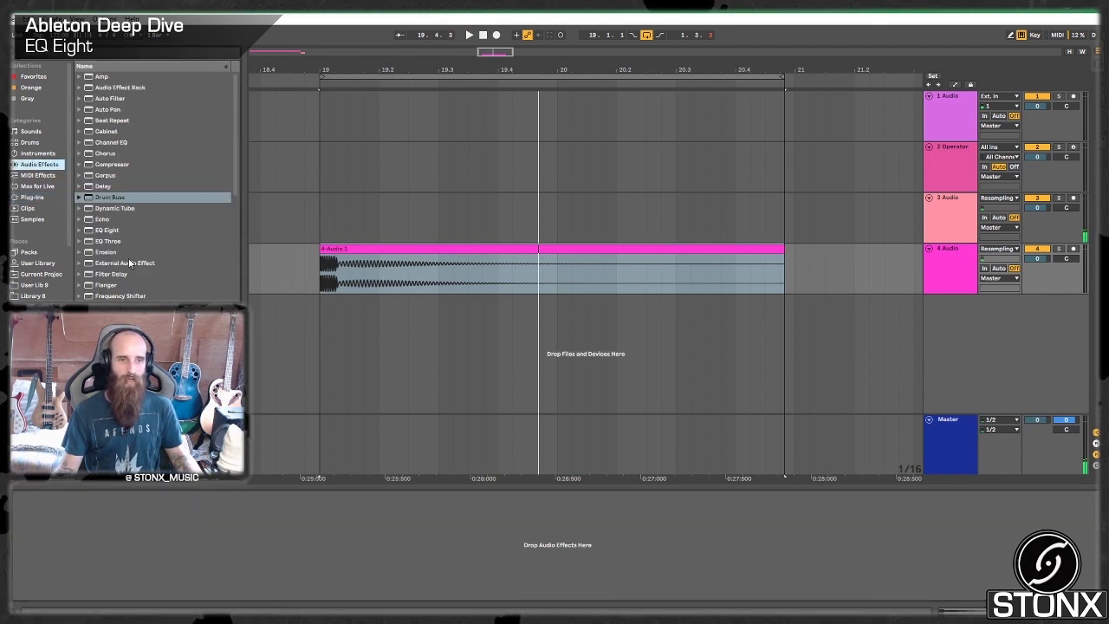
pyautogui.moveTo(107, 231); pyautogui.dragTo(481, 264)
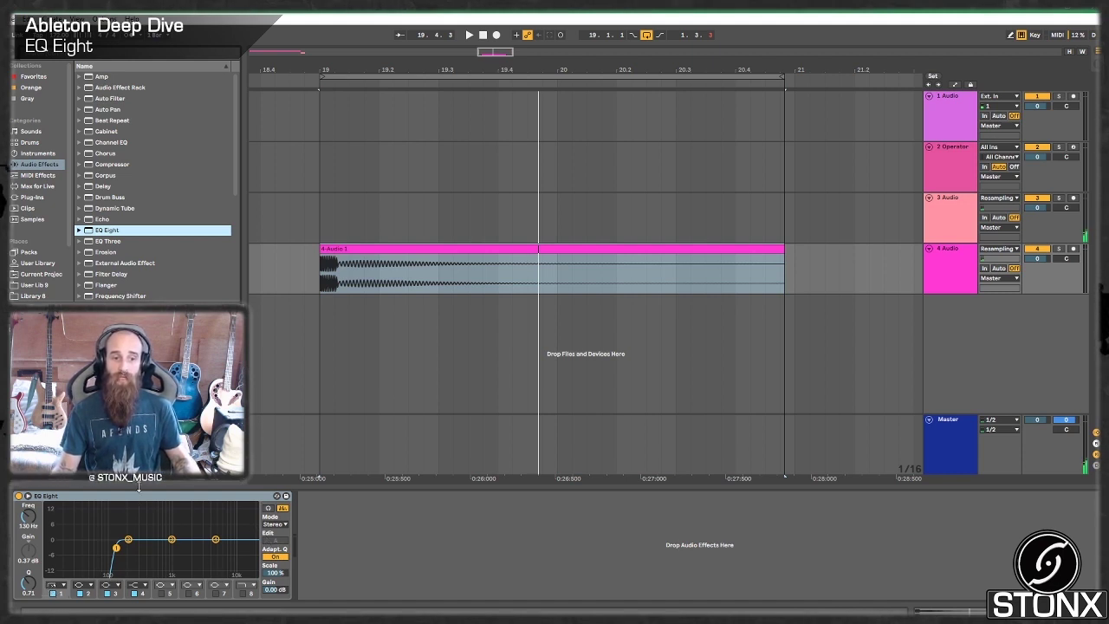
# - Inspect EQ Eight's Oversampling option and expand its frequency display into the main view
pyautogui.rightClick(138, 494)
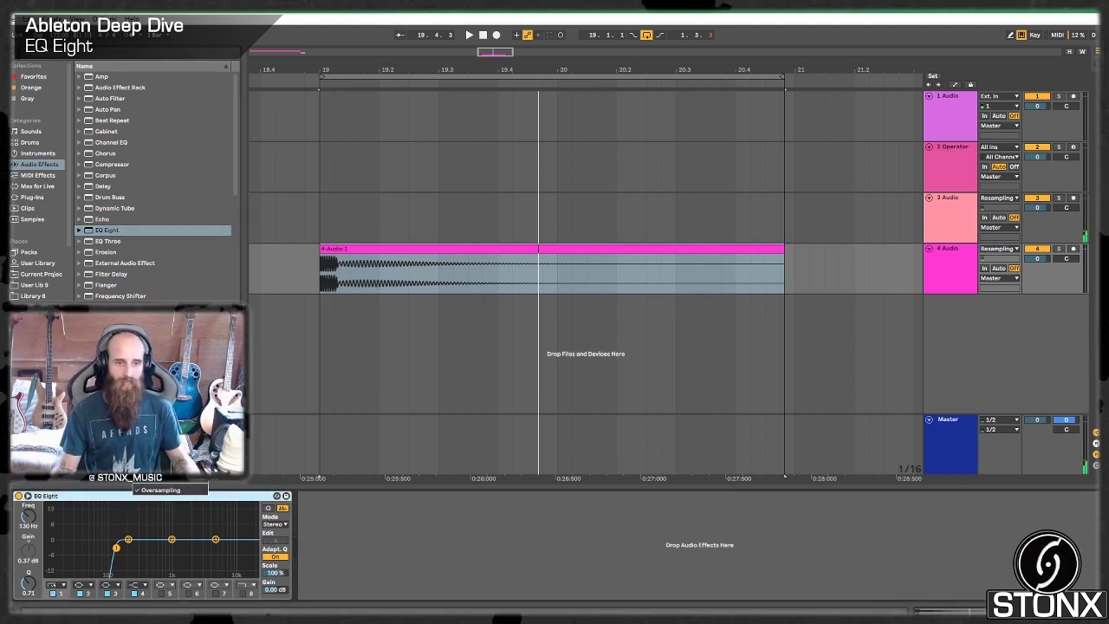
pyautogui.click(69, 568)
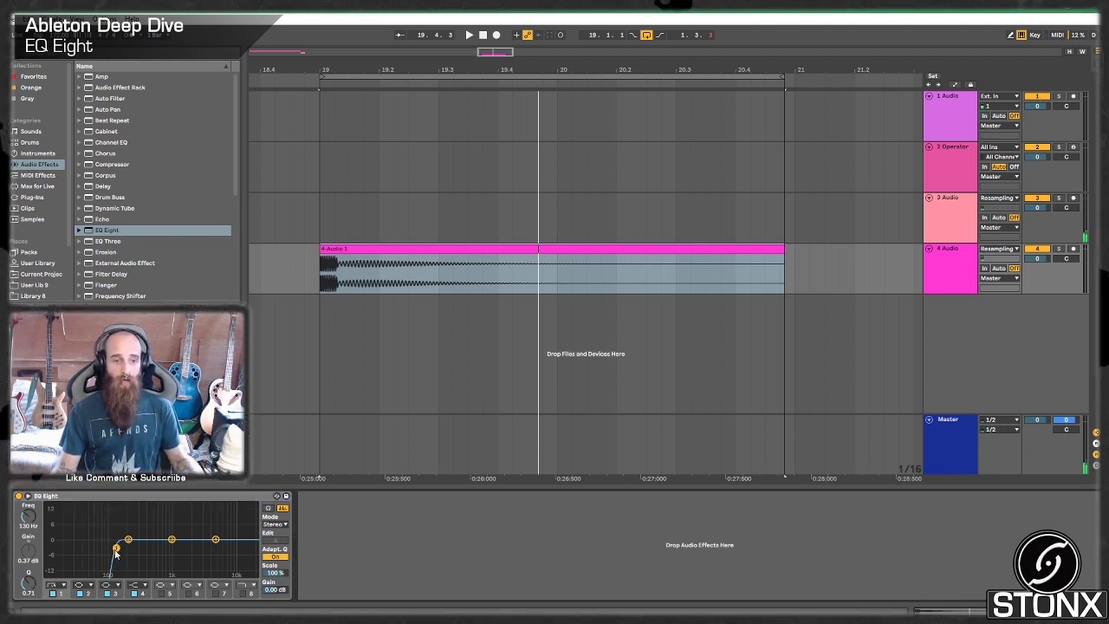
pyautogui.click(28, 496)
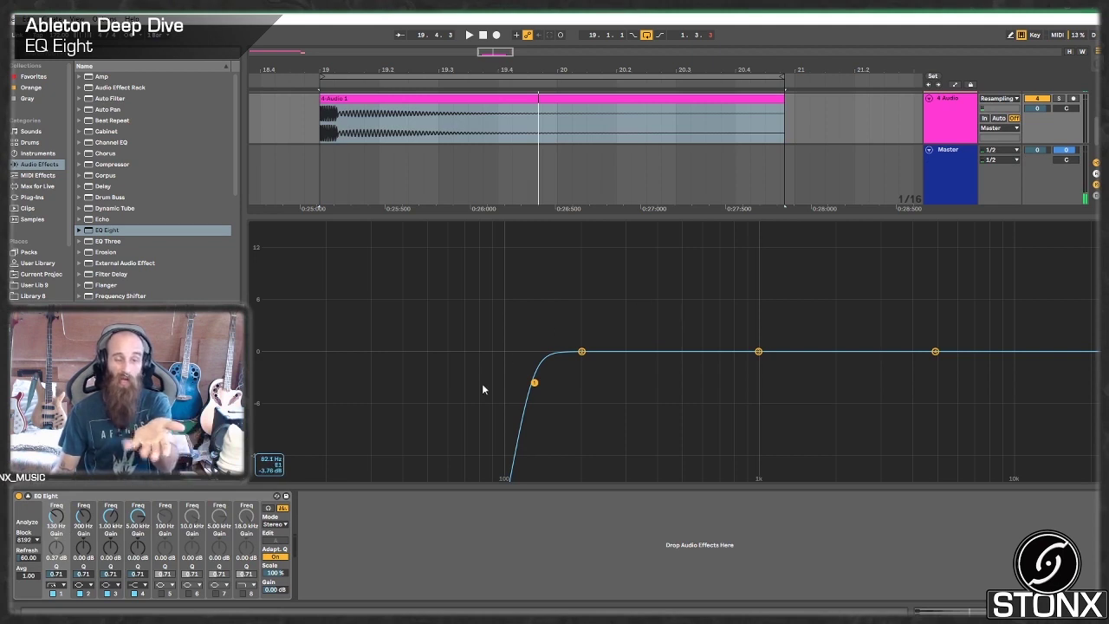
pyautogui.rightClick(61, 497)
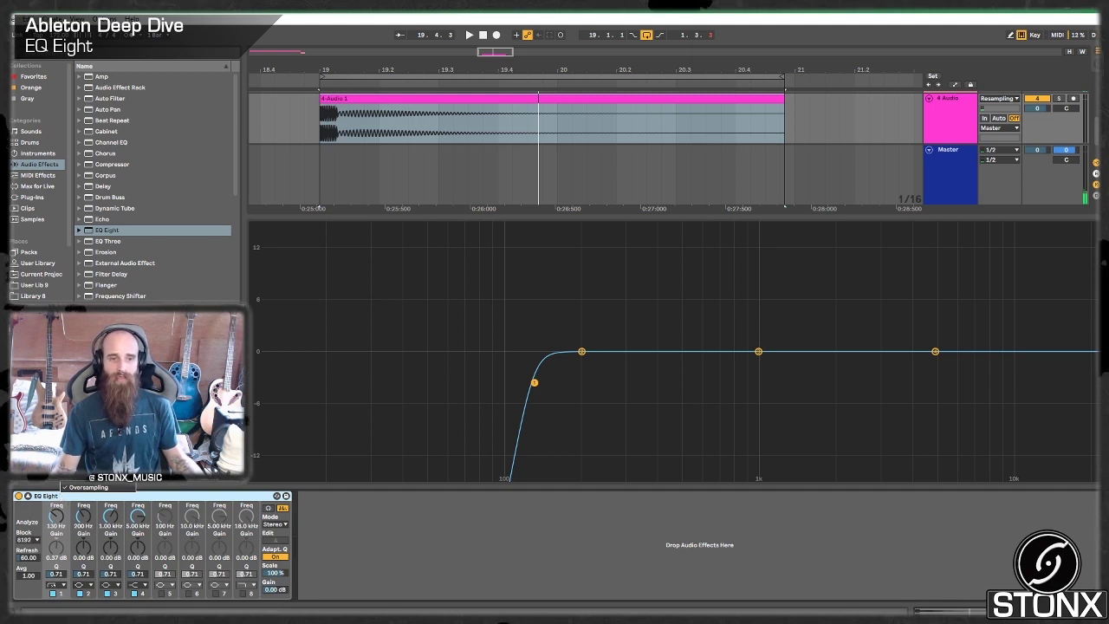
pyautogui.click(250, 506)
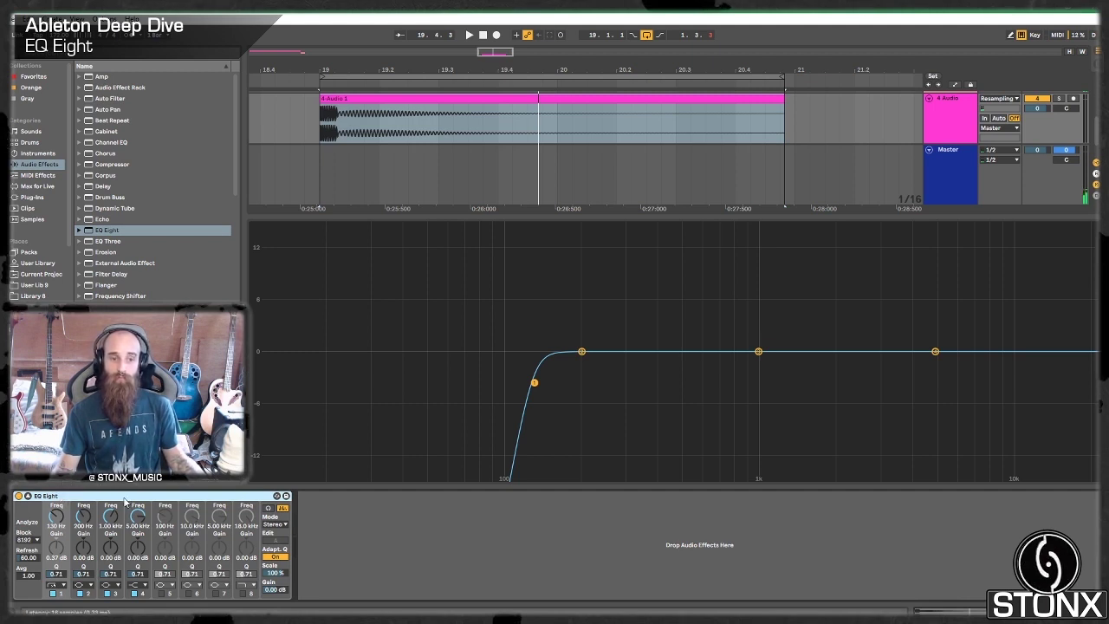
# - Turn off EQ Eight's band 1 low-cut filter and play the kick to view its spectrum
pyautogui.click(52, 594)
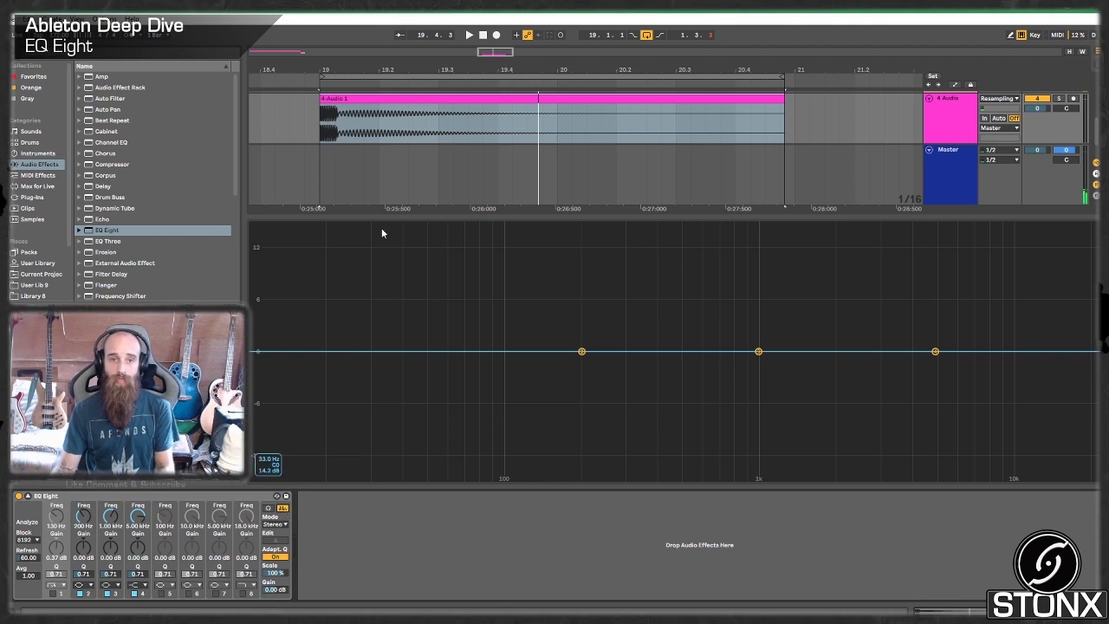
pyautogui.press('space')
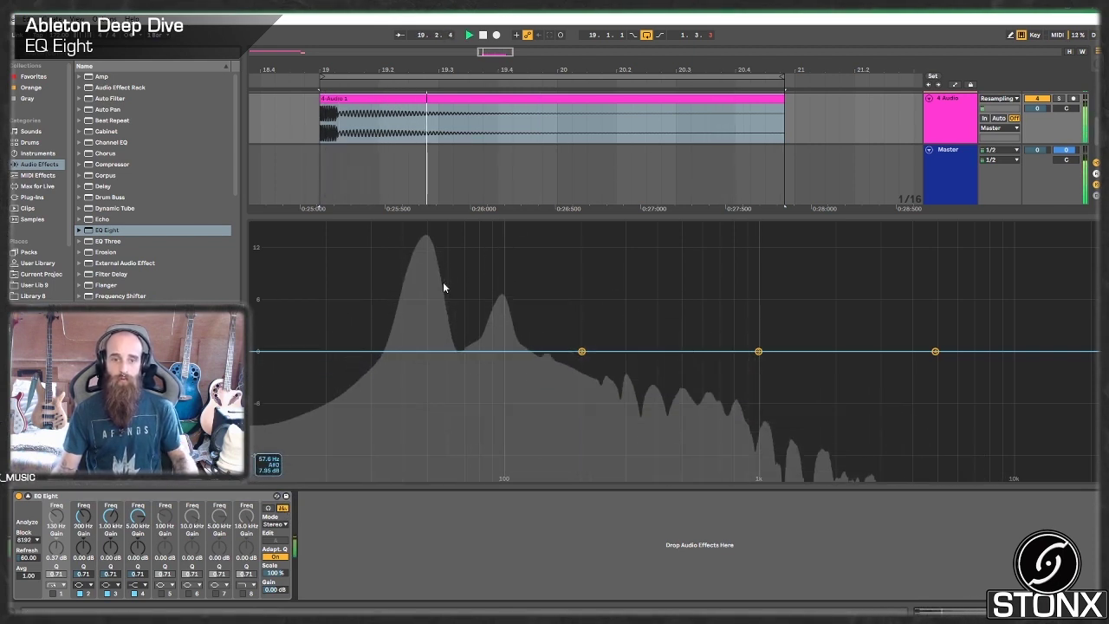
pyautogui.press('space')
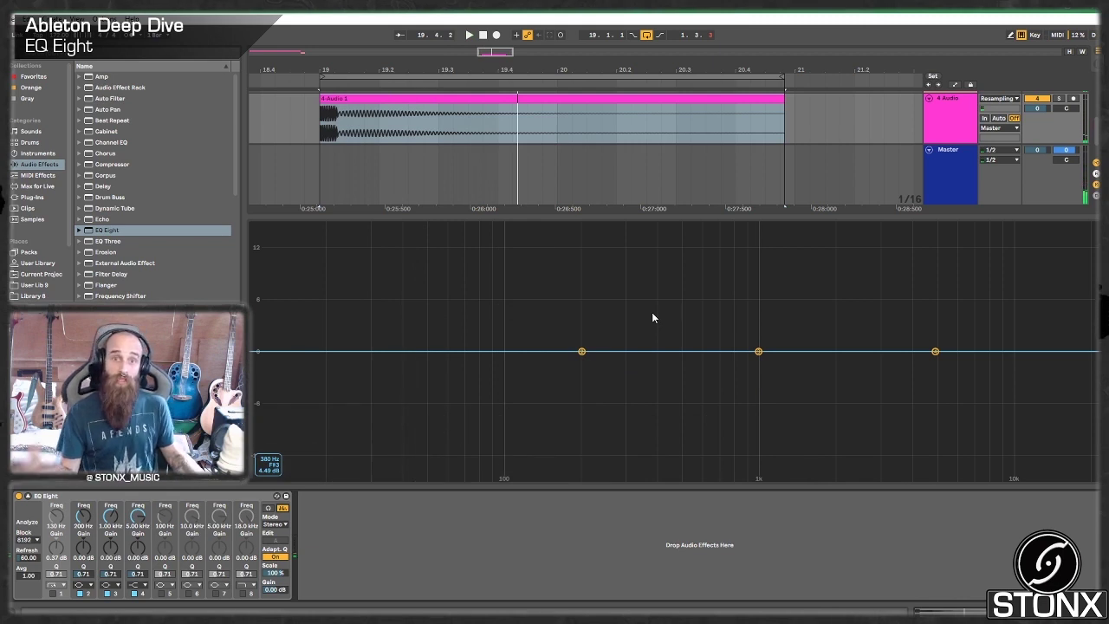
# - Add the Voxengo SPAN plug-in after EQ Eight and widen its window
pyautogui.click(35, 198)
pyautogui.click(79, 89)
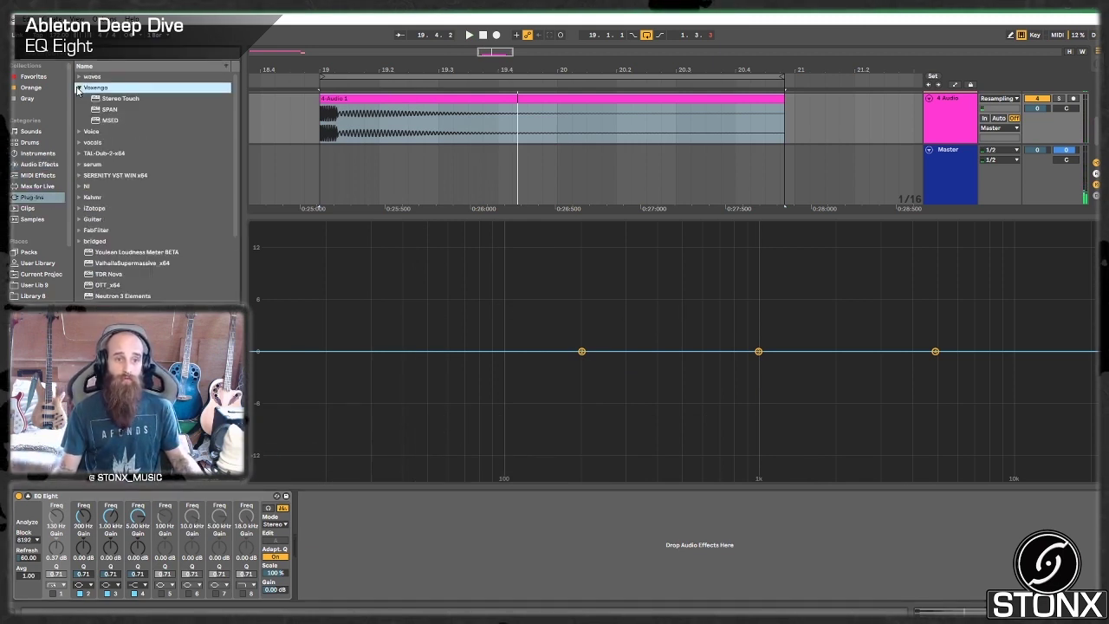
pyautogui.moveTo(105, 110); pyautogui.dragTo(448, 538)
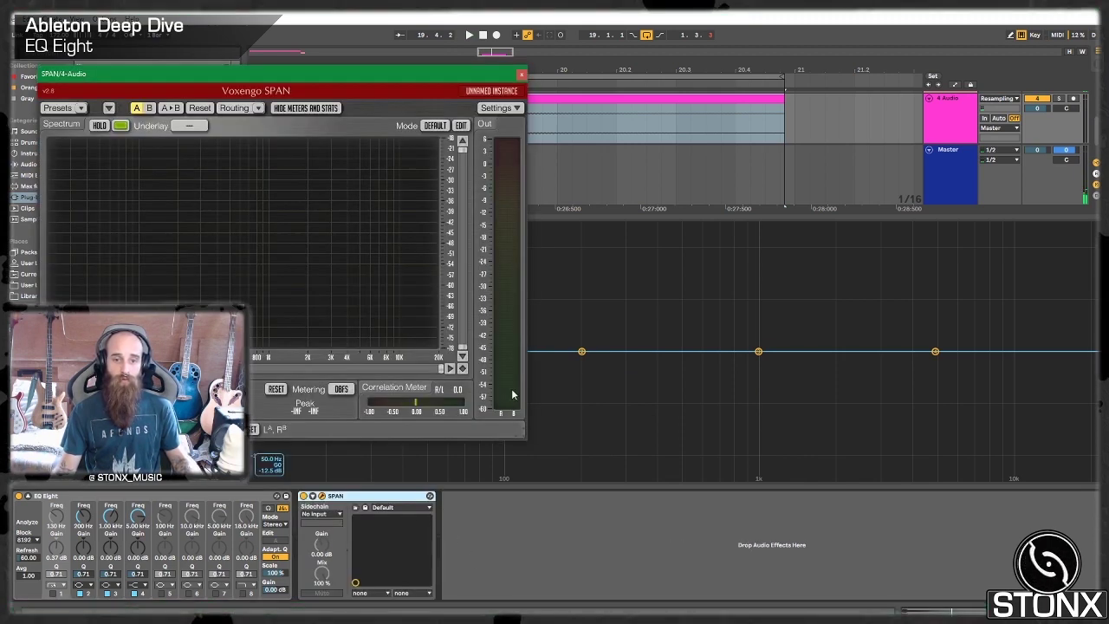
pyautogui.moveTo(525, 436); pyautogui.dragTo(1018, 459)
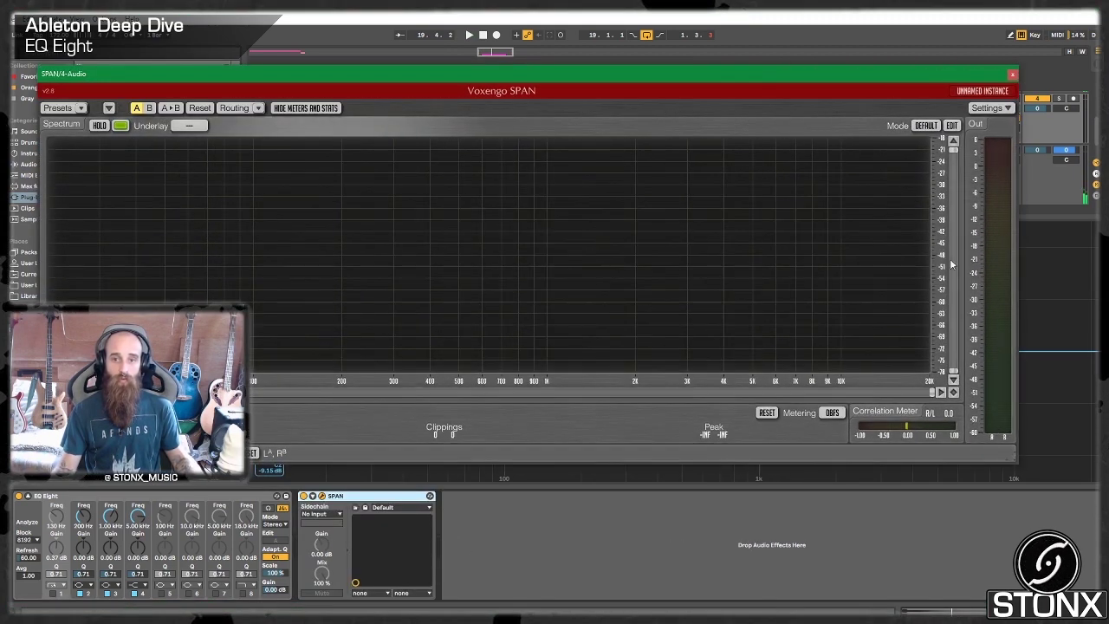
# - Set SPAN's spectrum block size to 4096 and check EQ Eight's analyzer block size
pyautogui.click(953, 126)
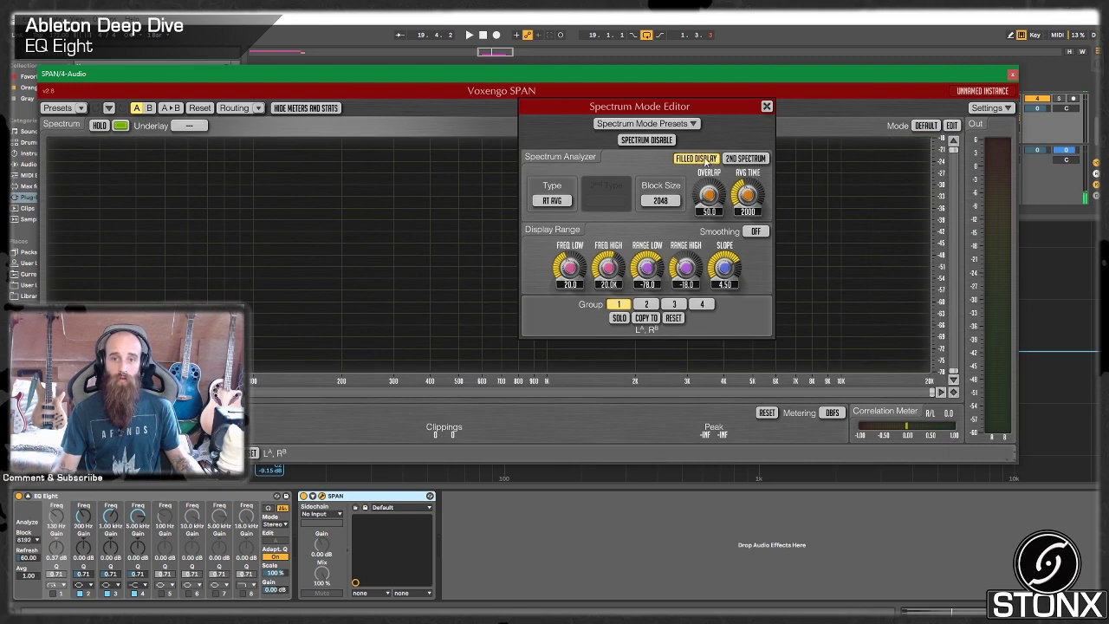
pyautogui.click(660, 201)
pyautogui.click(664, 278)
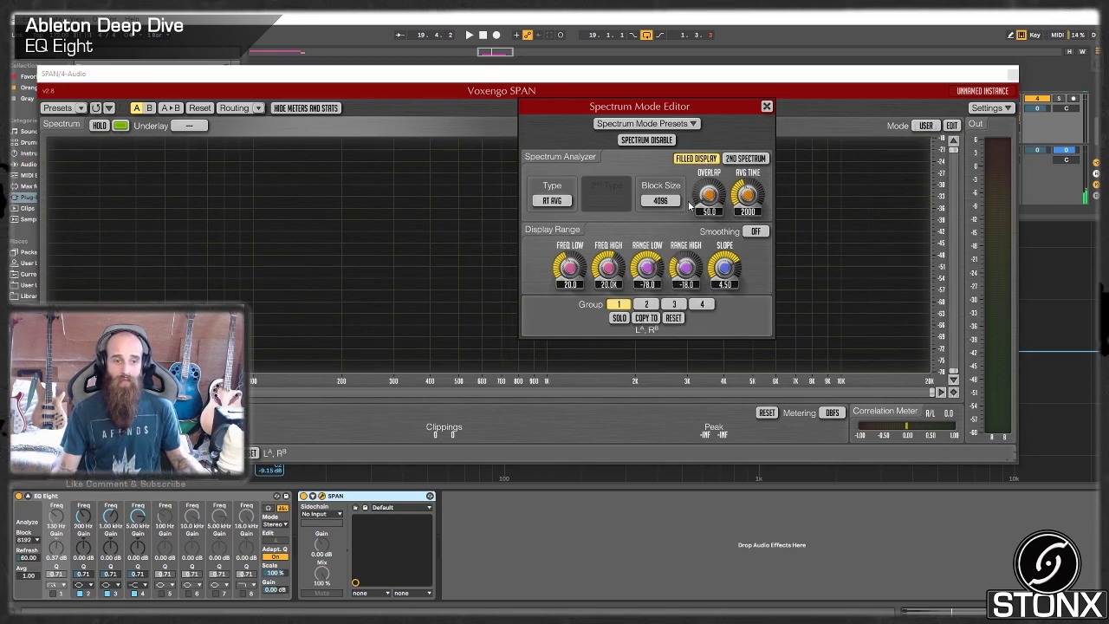
pyautogui.click(36, 540)
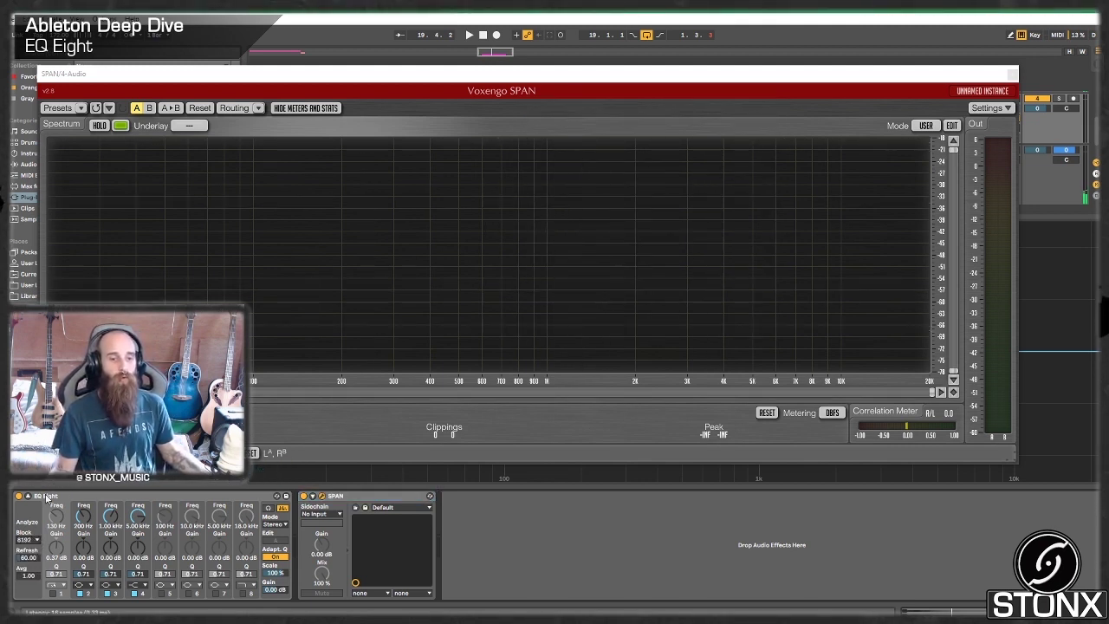
# - Play the kick to examine its spectrum in SPAN, stop playback and close the SPAN window
pyautogui.press('space')
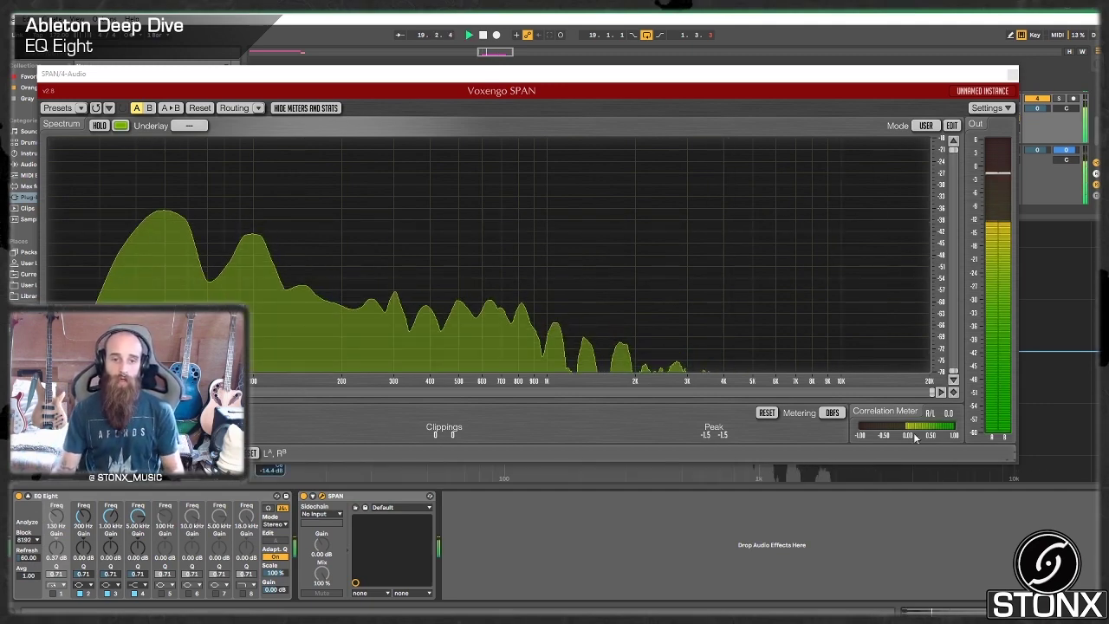
pyautogui.press('space')
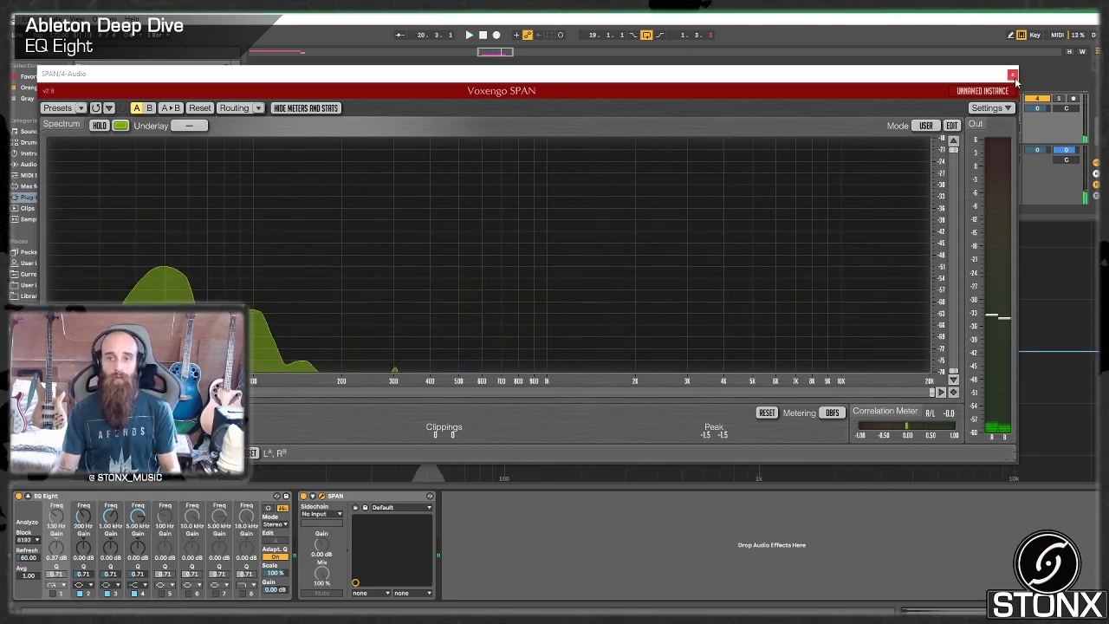
pyautogui.click(1013, 76)
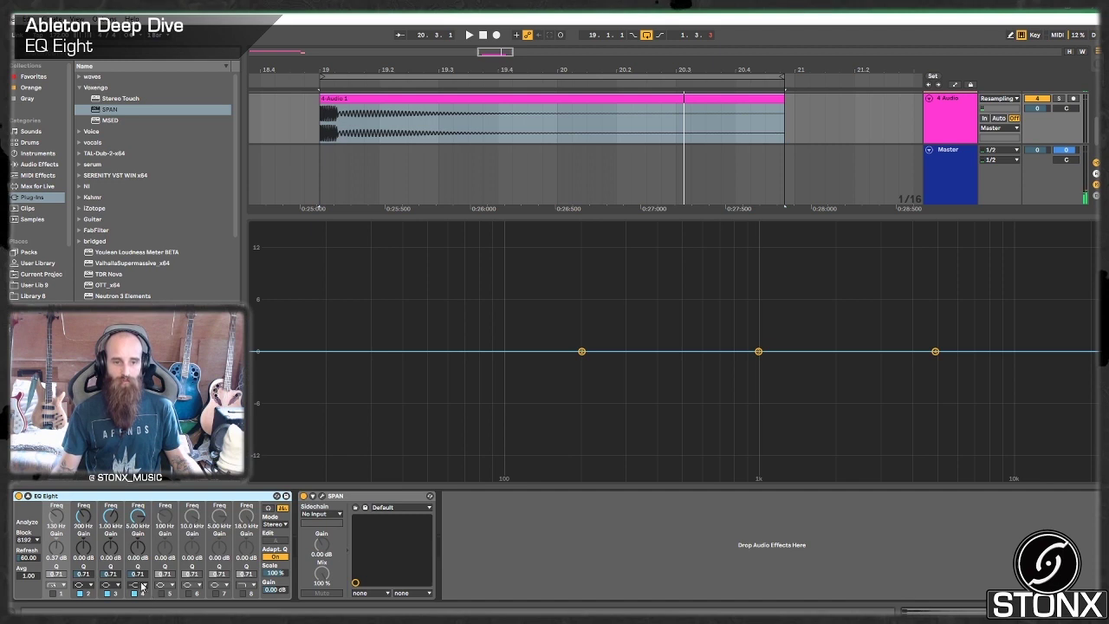
# - Move EQ Eight band 4 to 6.88 kHz and play the kick briefly
pyautogui.moveTo(942, 362); pyautogui.dragTo(971, 352)
pyautogui.press('space')
pyautogui.press('space')
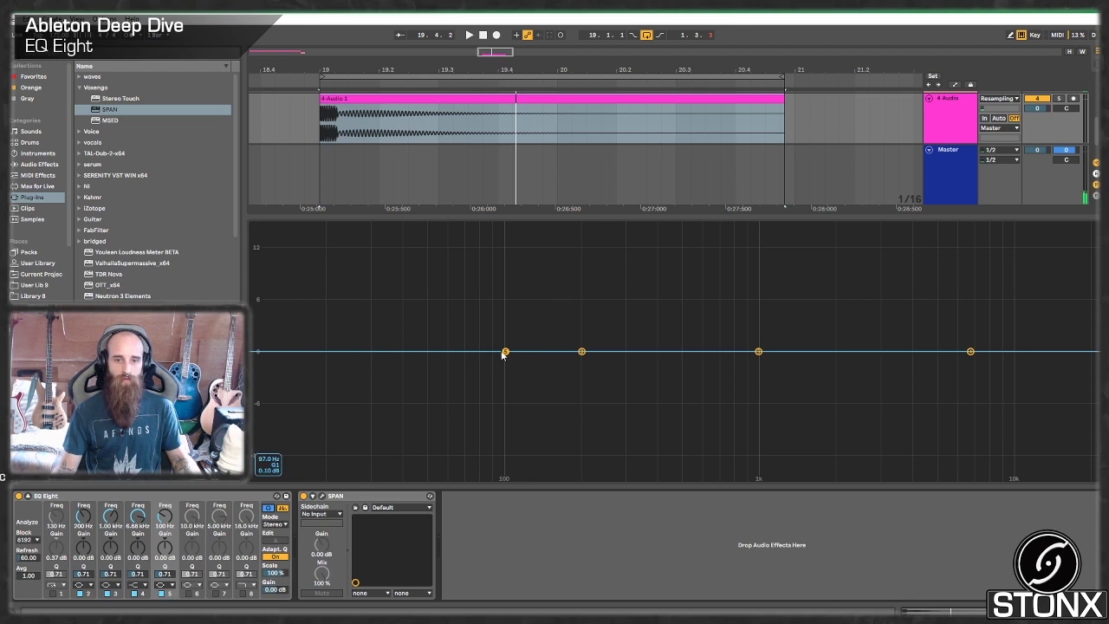
# - Boost EQ Eight band 5 by 13.1 dB at 2.11 kHz and play the kick with audition mode on
pyautogui.moveTo(505, 353); pyautogui.dragTo(605, 236)
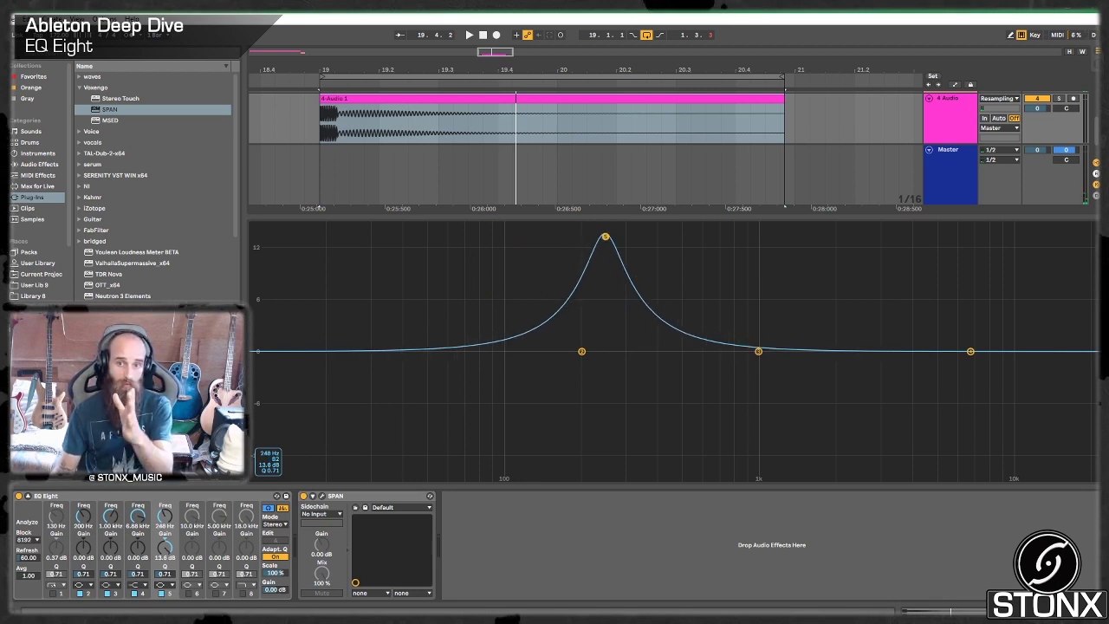
pyautogui.moveTo(605, 237); pyautogui.dragTo(839, 241)
pyautogui.press('space')
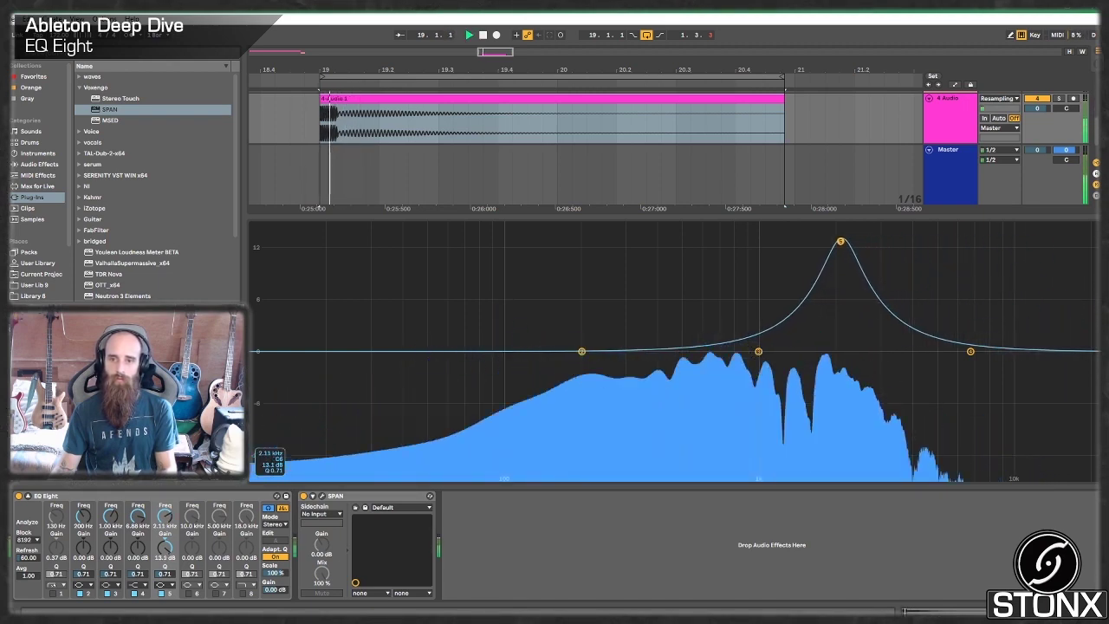
pyautogui.press('space')
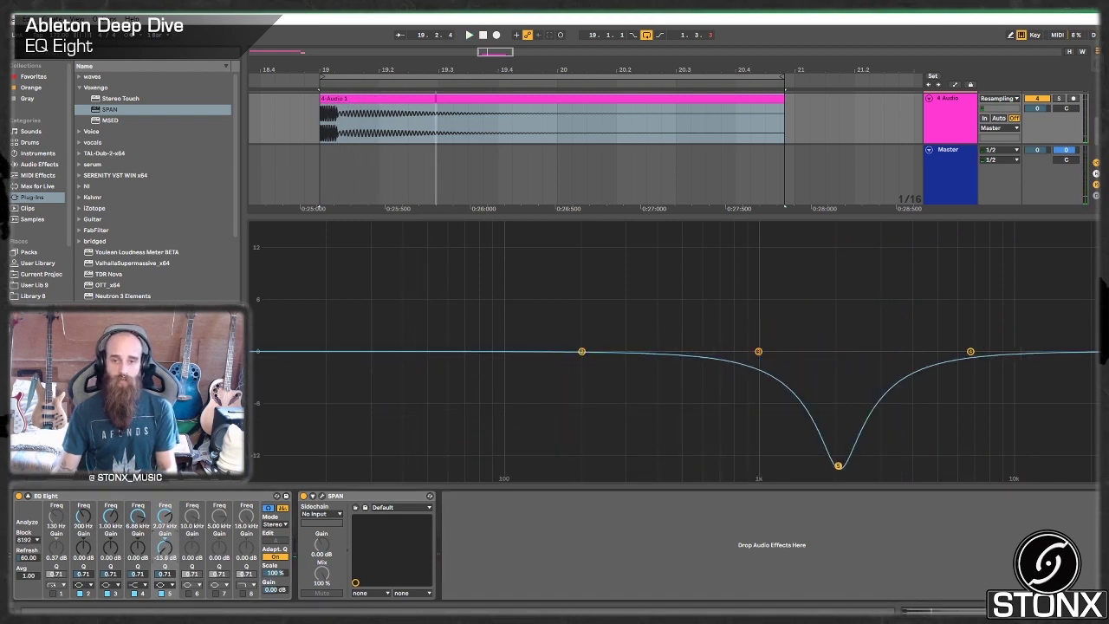
# - Turn band 5 into a narrow cut of -15.0 dB at 2.07 kHz with a Q of 18.0
pyautogui.moveTo(838, 465); pyautogui.dragTo(838, 478)
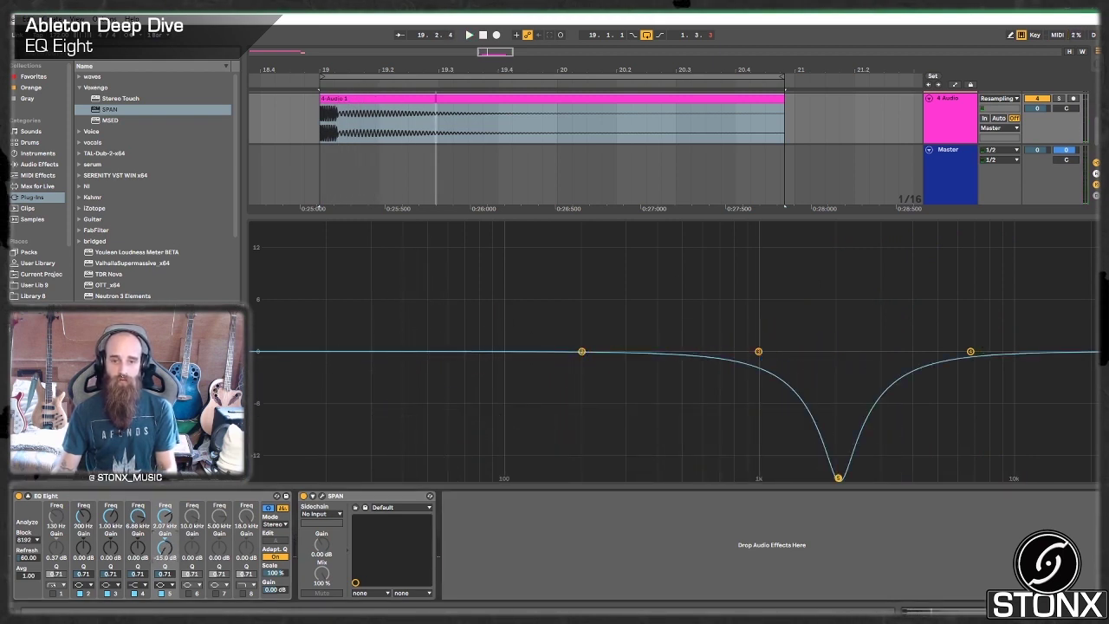
pyautogui.moveTo(169, 580); pyautogui.dragTo(168, 503)
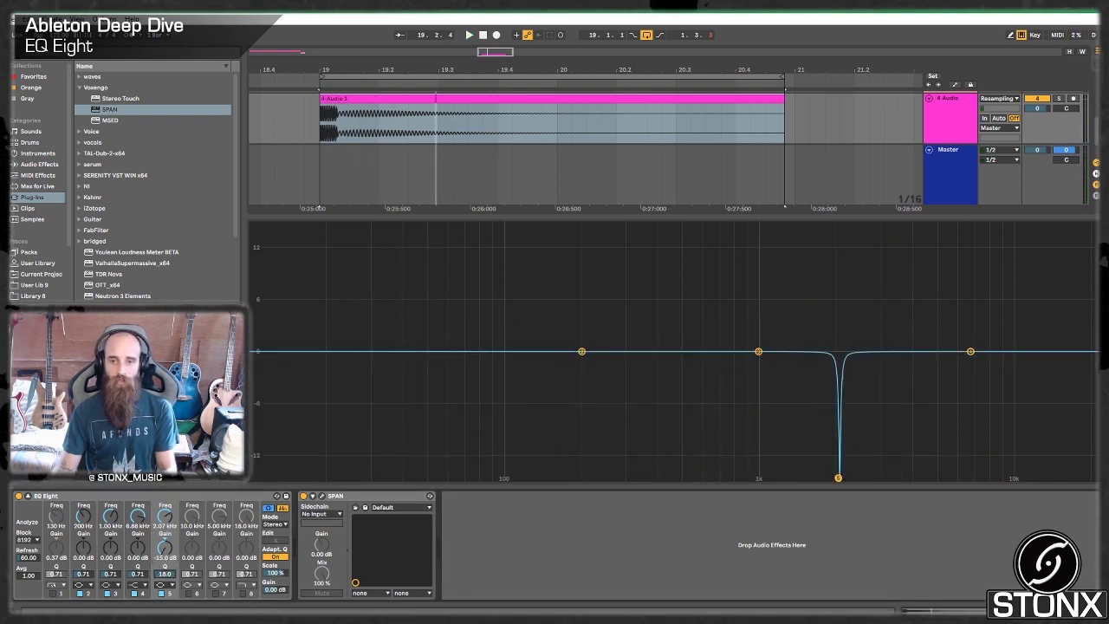
# - Set EQ Eight band 5 to a 15.0 dB boost with a Q of 5.12 and audition it while moving it to 2.38 kHz
pyautogui.moveTo(165, 574); pyautogui.dragTo(166, 468)
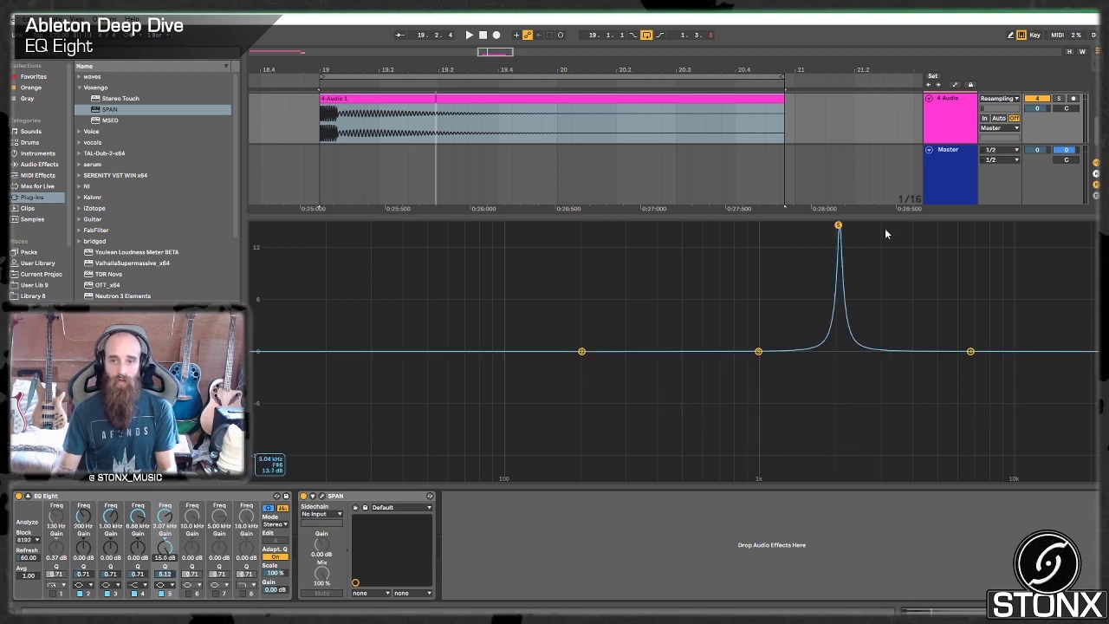
pyautogui.press('space')
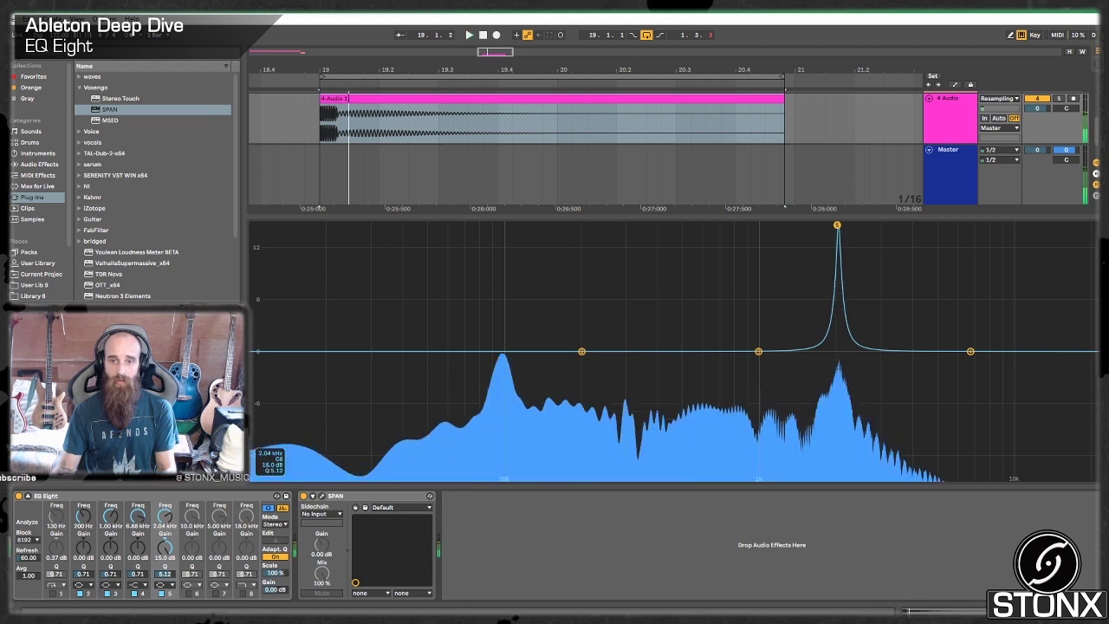
pyautogui.moveTo(839, 228)
pyautogui.mouseDown()
pyautogui.moveTo(864, 227)
pyautogui.moveTo(845, 227)
pyautogui.moveTo(854, 227)
pyautogui.mouseUp()
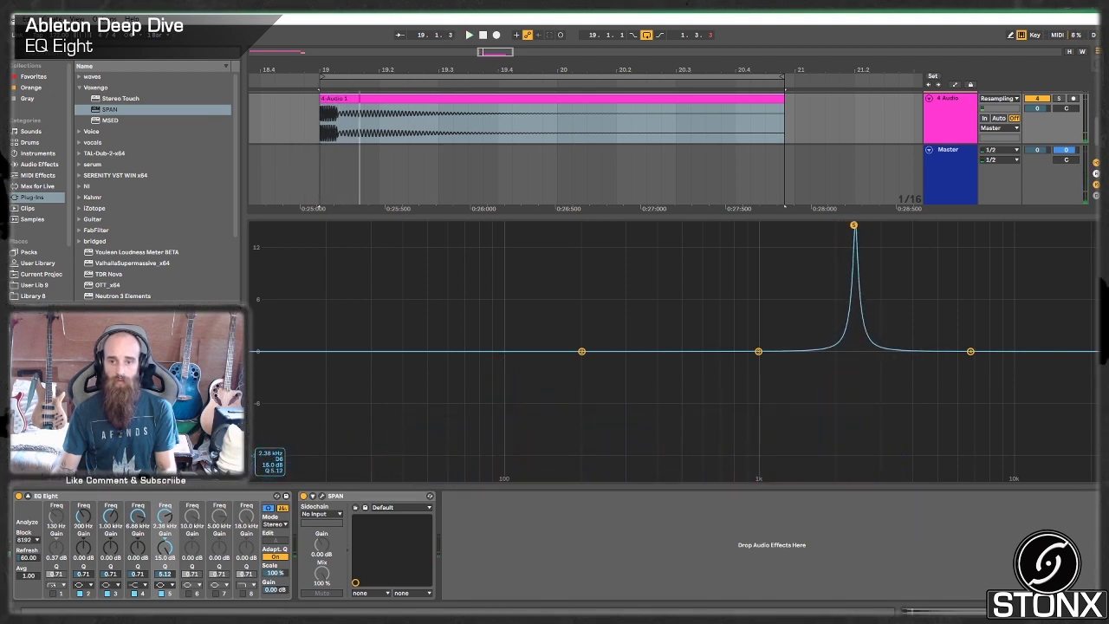
# - Widen the band 5 boost to a Q of 1.58 and audition it on the kick
pyautogui.moveTo(164, 574); pyautogui.dragTo(165, 611)
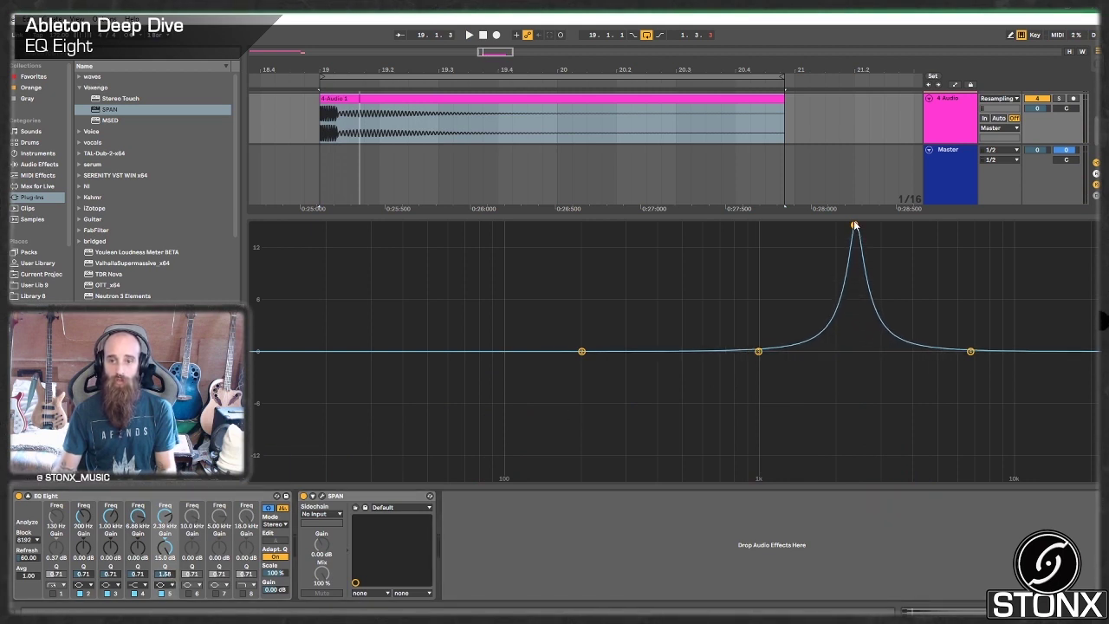
pyautogui.press('space')
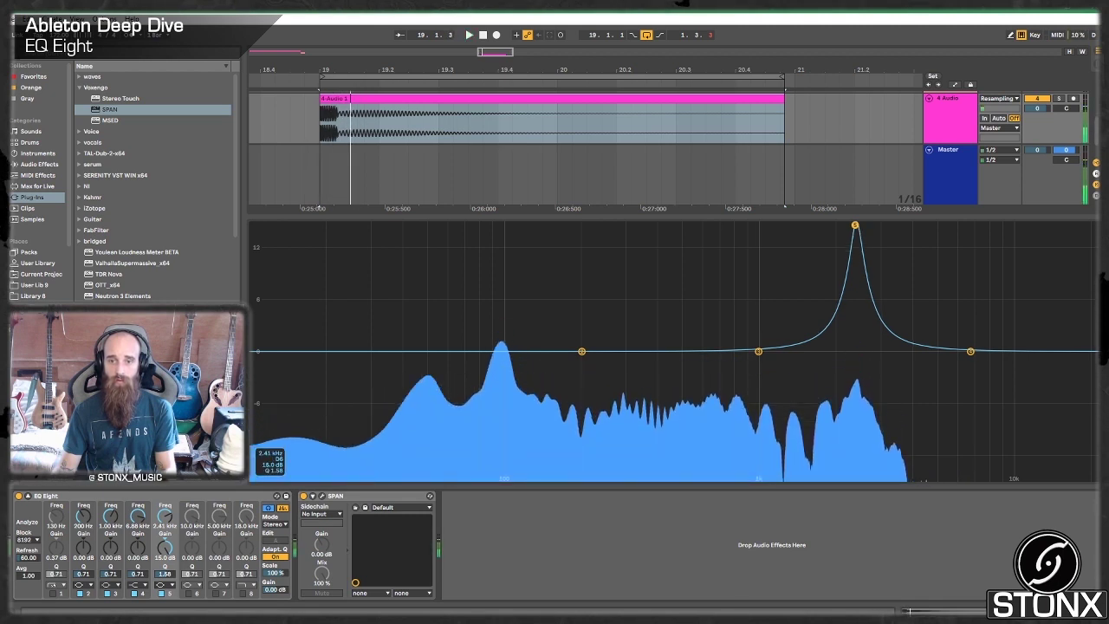
pyautogui.press('space')
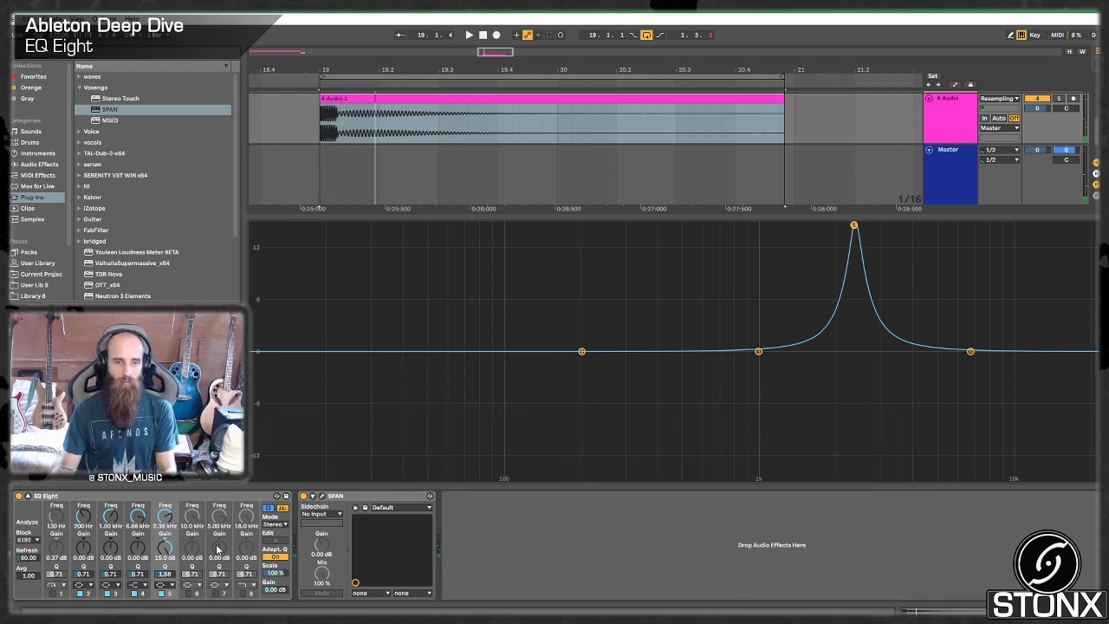
# - Turn band 5 into a -15.0 dB cut and compare the playing kick with EQ Eight bypassed and active
pyautogui.moveTo(165, 548); pyautogui.dragTo(164, 617)
pyautogui.press('space')
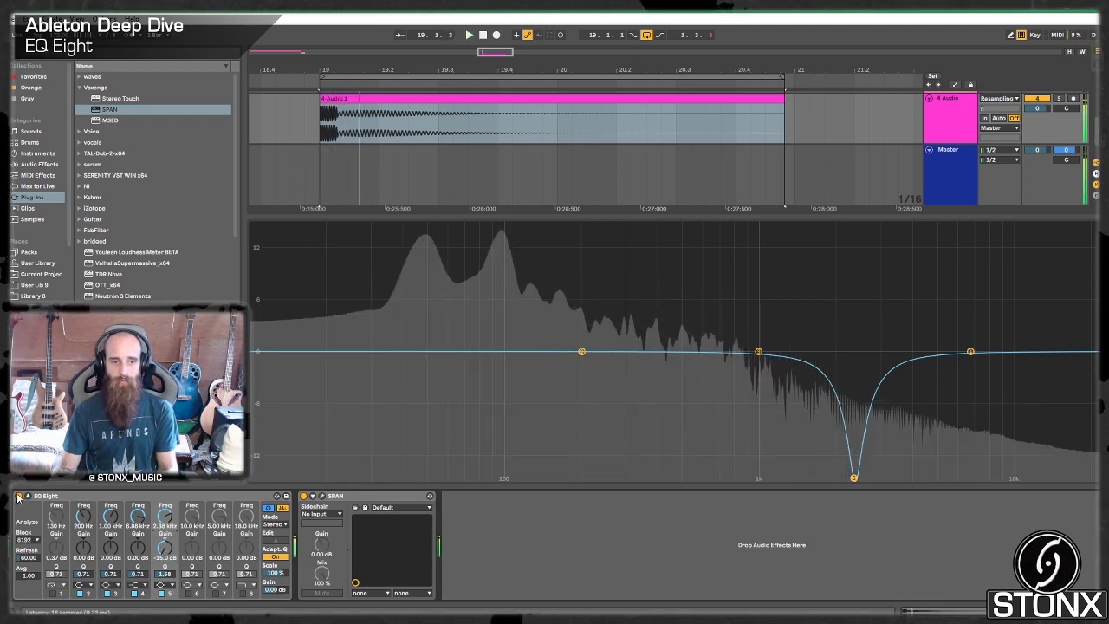
pyautogui.press('space')
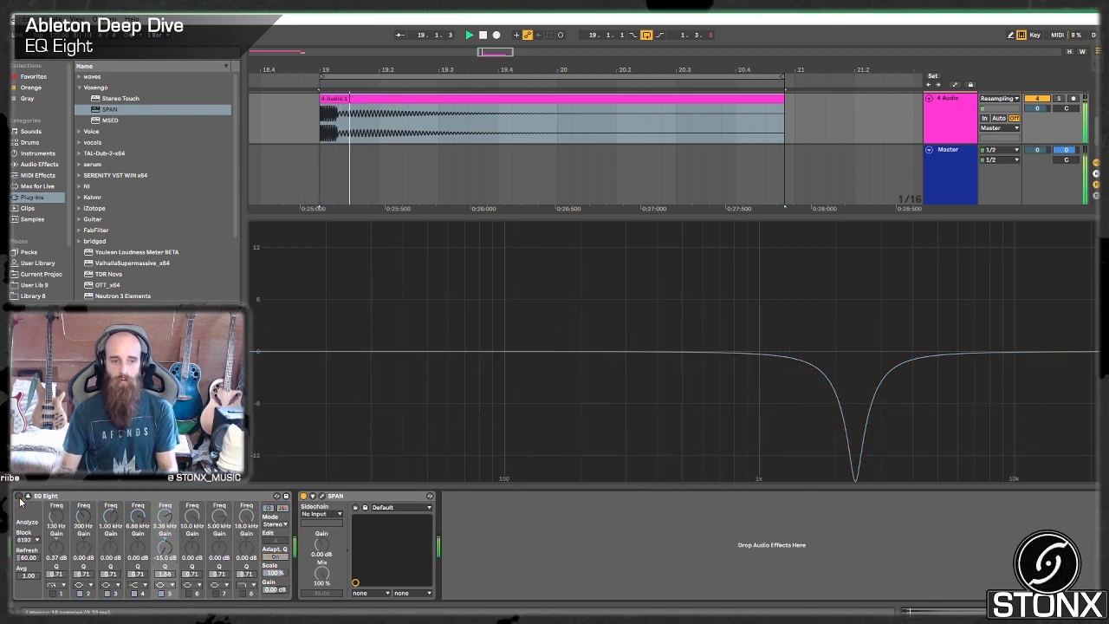
pyautogui.press('space')
pyautogui.click(19, 498)
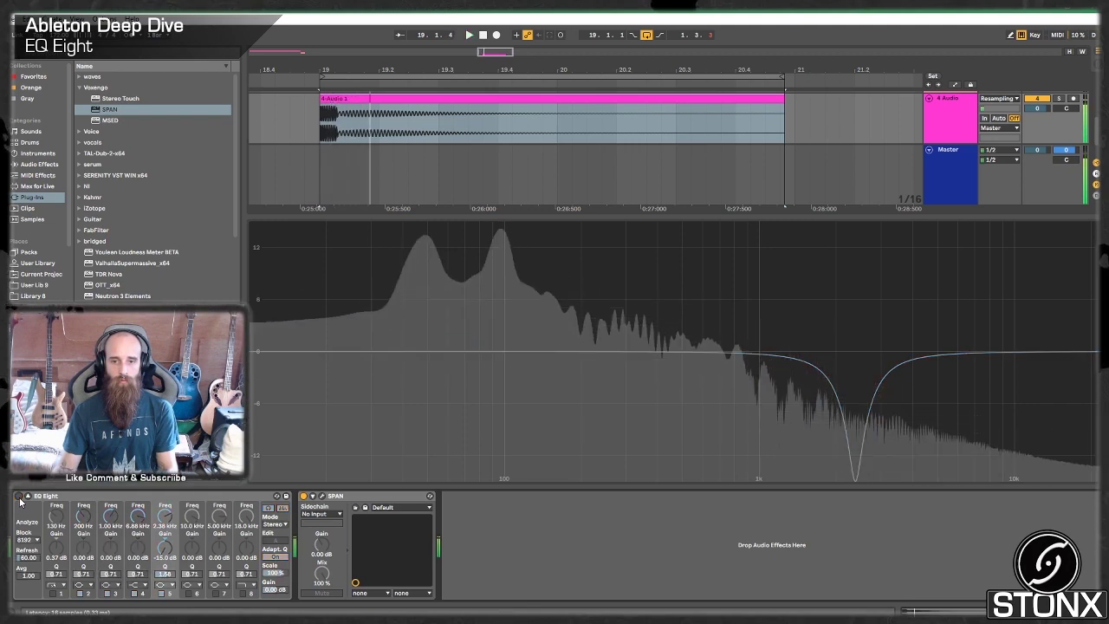
pyautogui.click(19, 497)
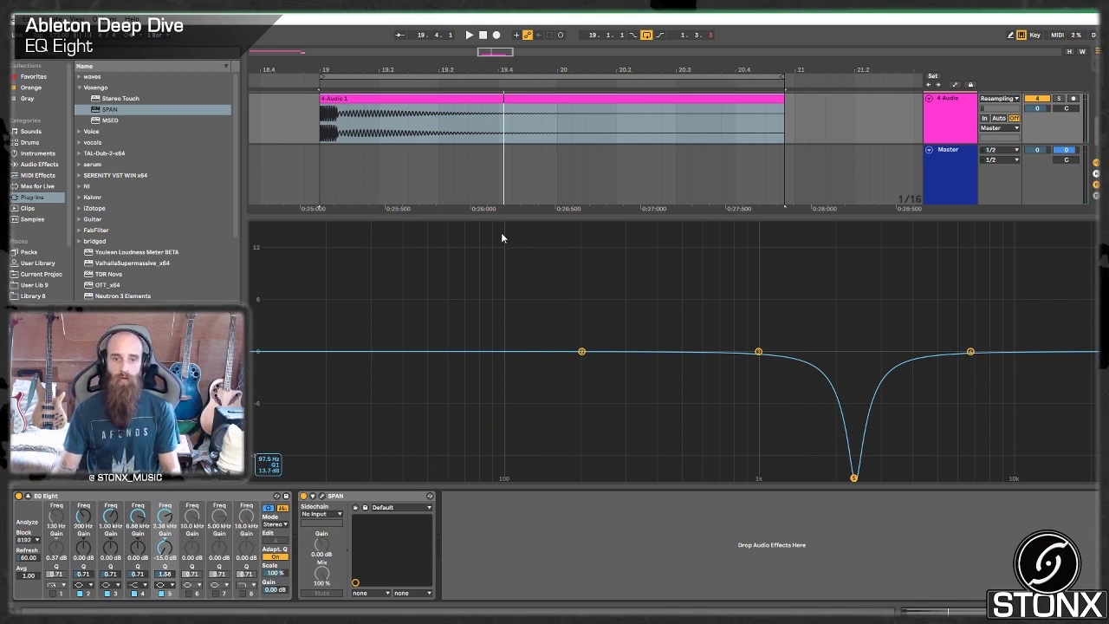
# - Play the kick to examine its low-frequency peaks in the EQ Eight spectrum
pyautogui.press('space')
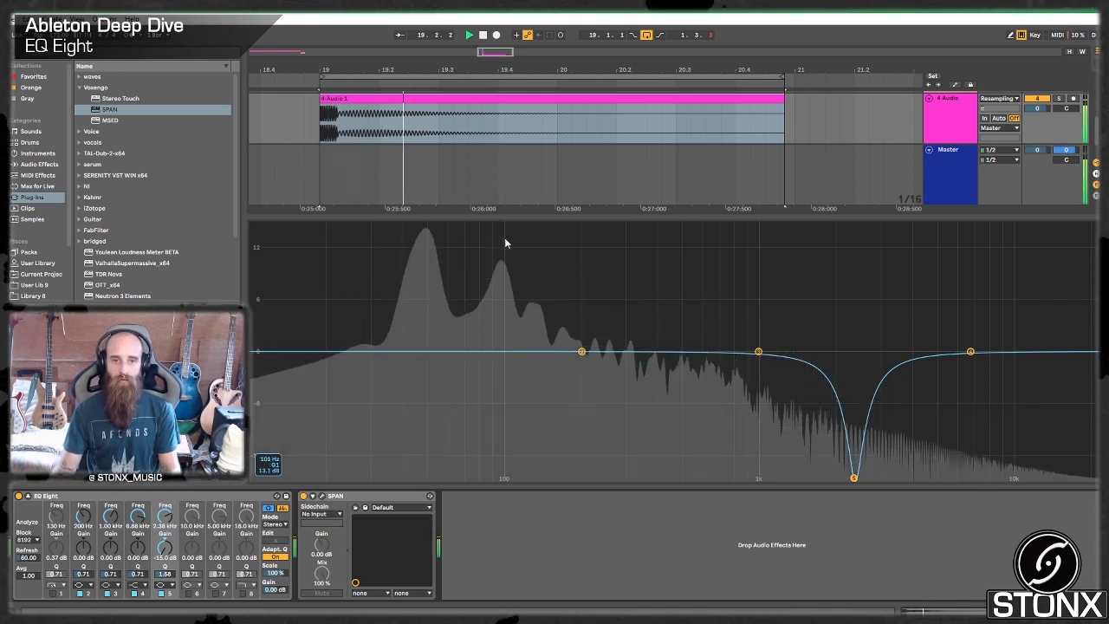
pyautogui.press('space')
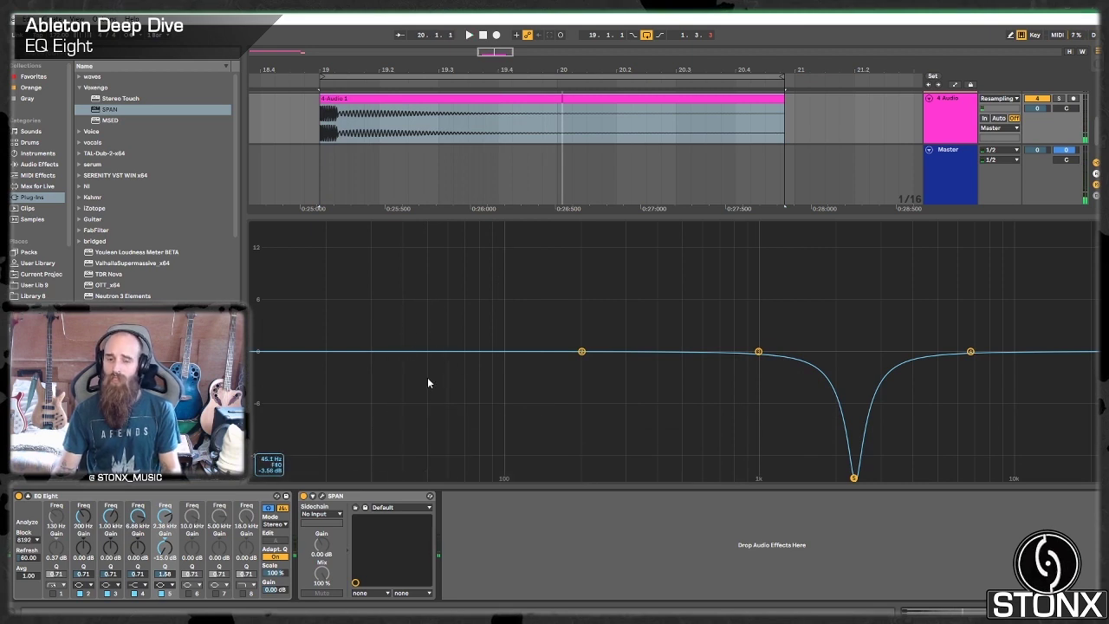
pyautogui.press('space')
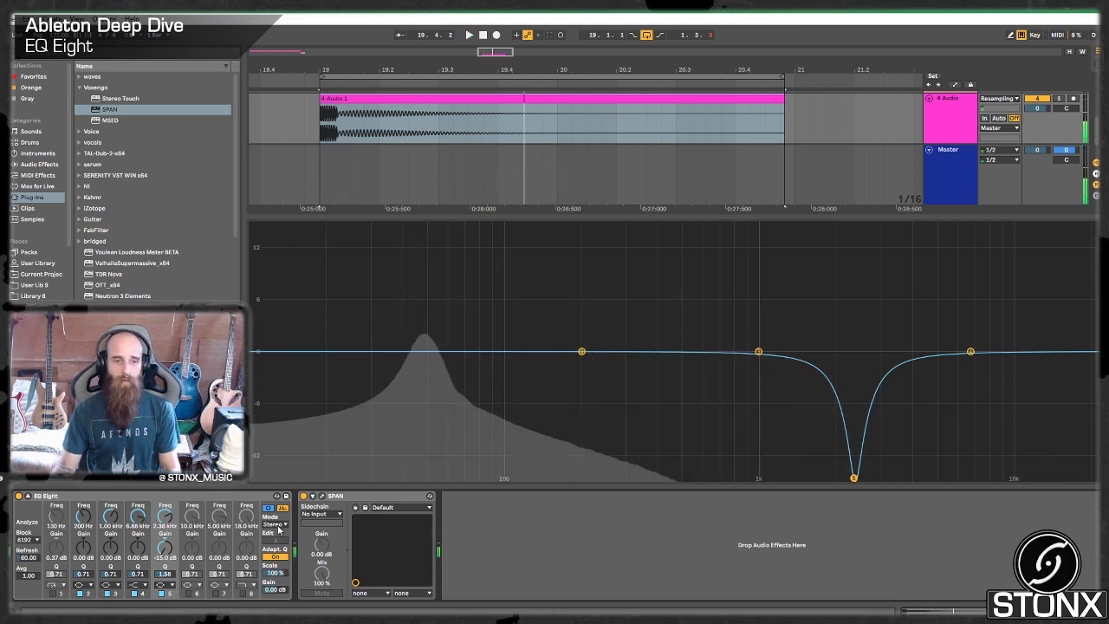
# - Set band 1 to 62.5 Hz, play the kick with its low cut enabled, and disable the band again
pyautogui.moveTo(56, 516); pyautogui.dragTo(56, 530)
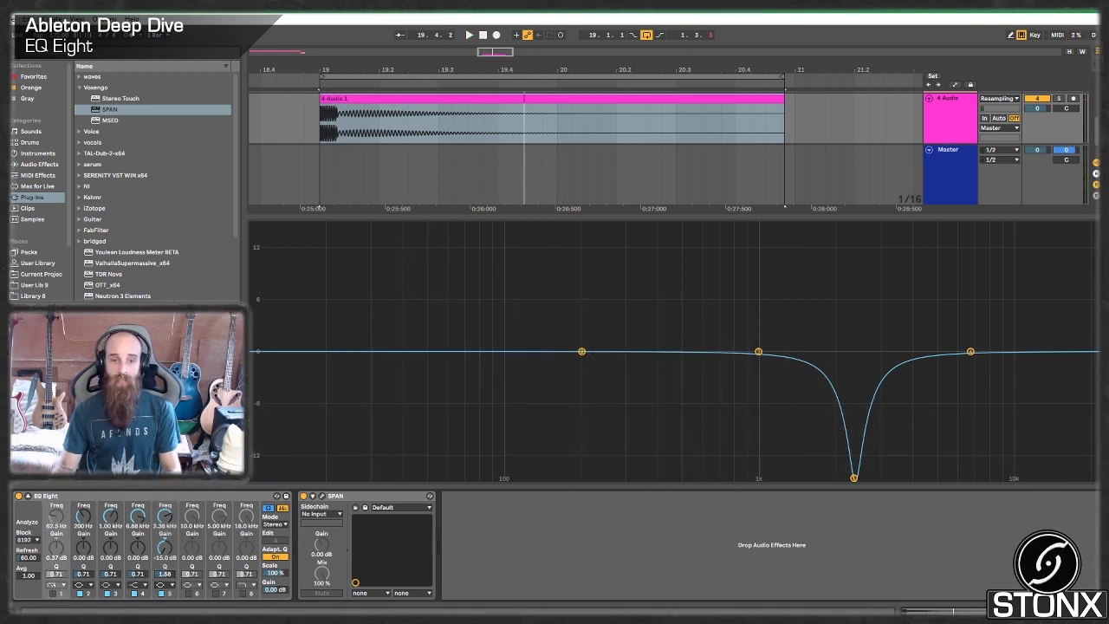
pyautogui.click(52, 594)
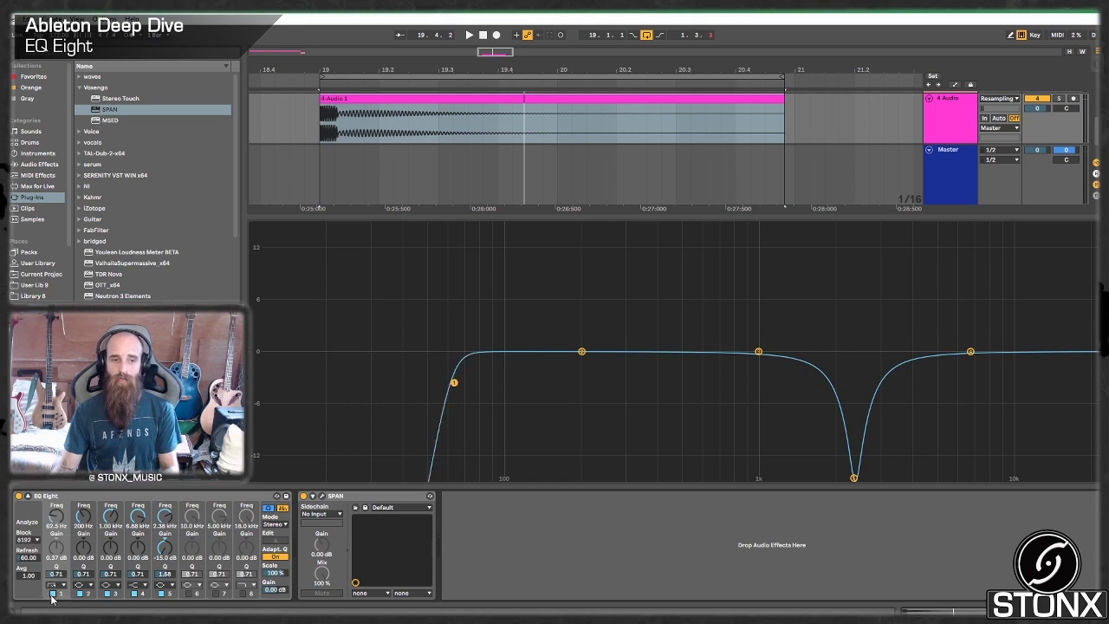
pyautogui.press('space')
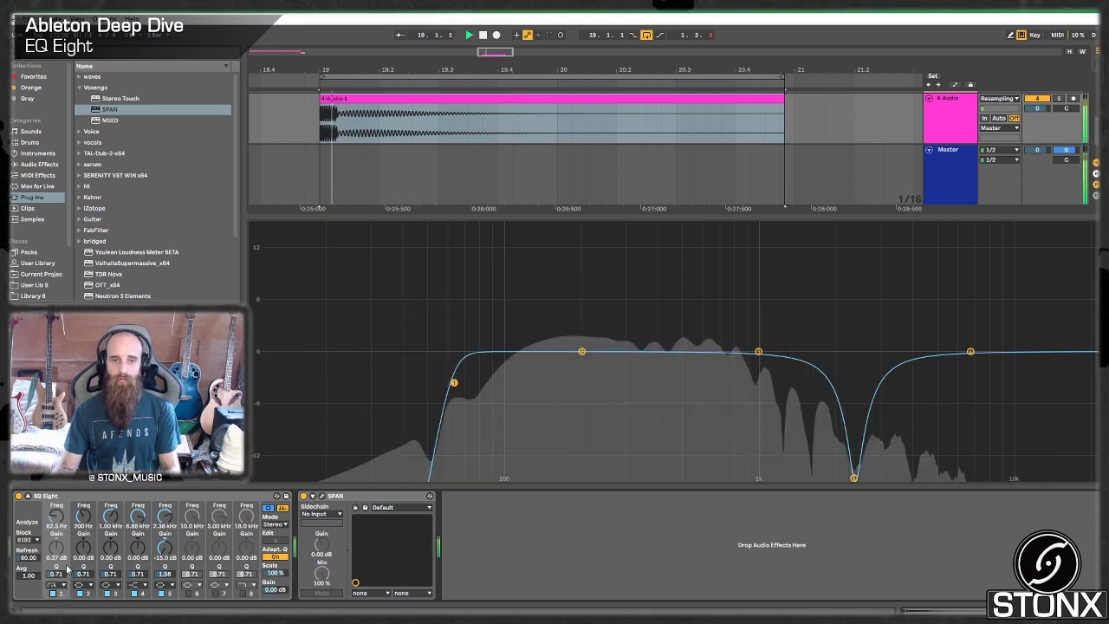
pyautogui.press('space')
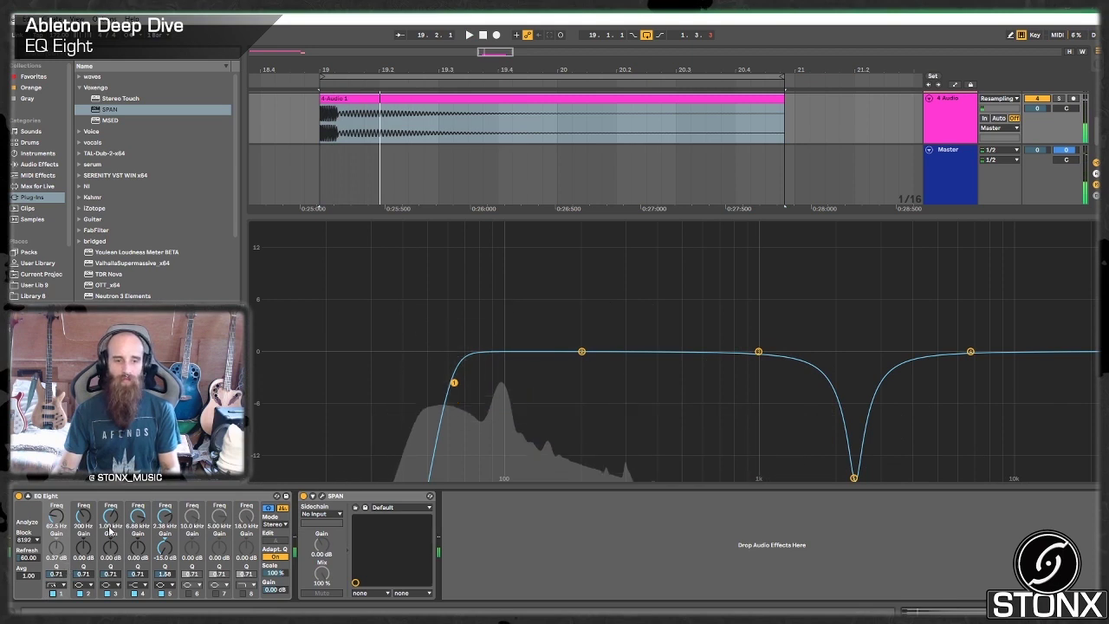
pyautogui.click(51, 594)
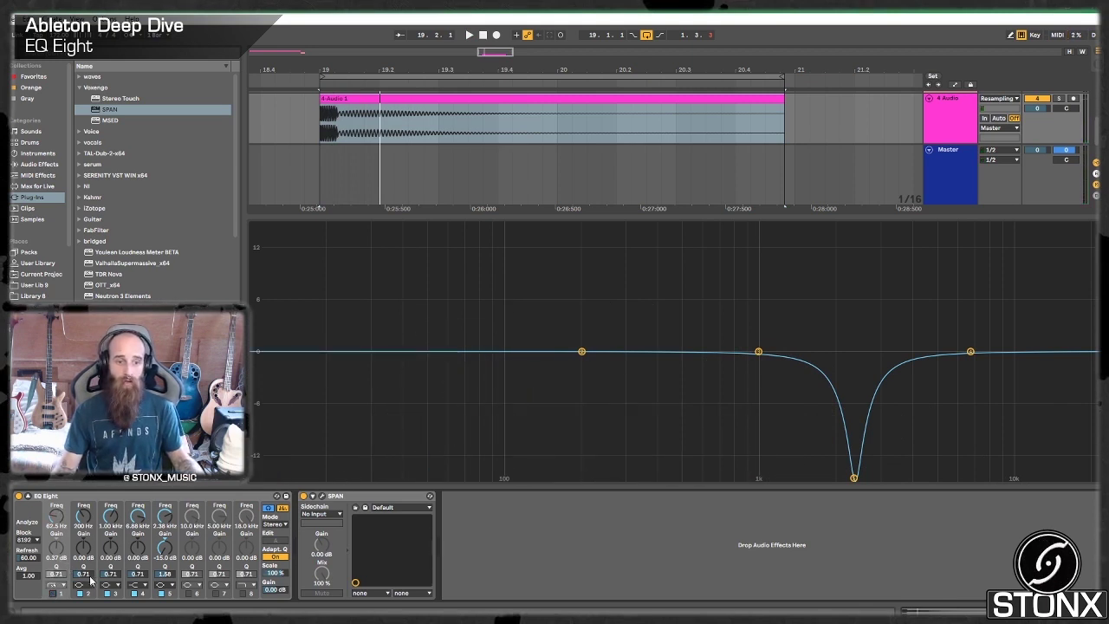
# - Re-enable band 1 as a low shelf of -4.73 dB at 63.8 Hz and compare the kick with the band off and on
pyautogui.click(52, 595)
pyautogui.click(54, 585)
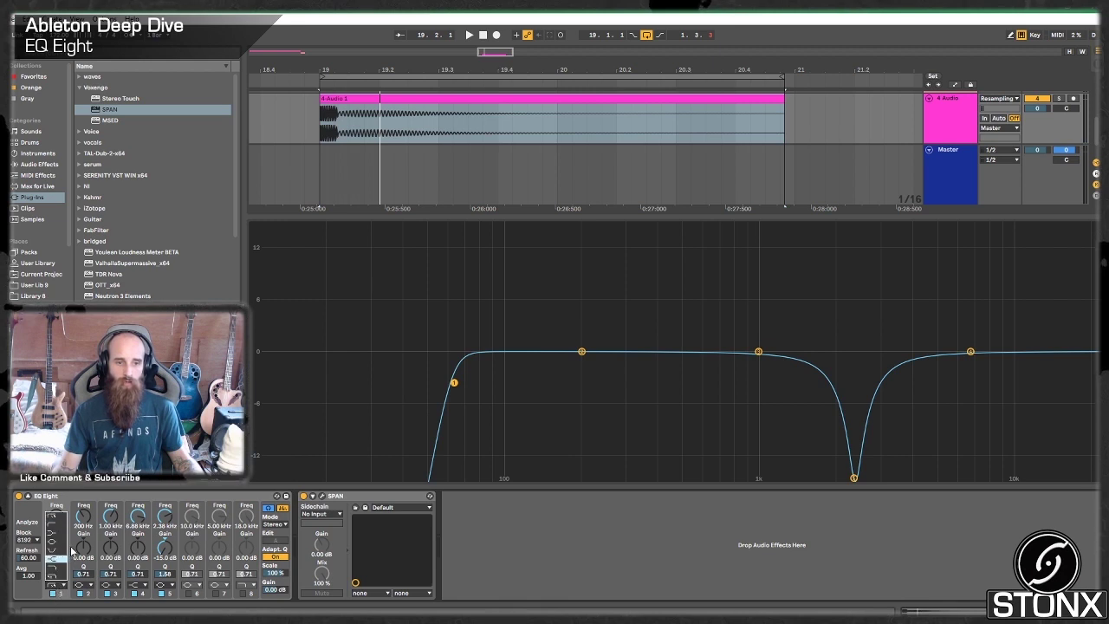
pyautogui.click(62, 536)
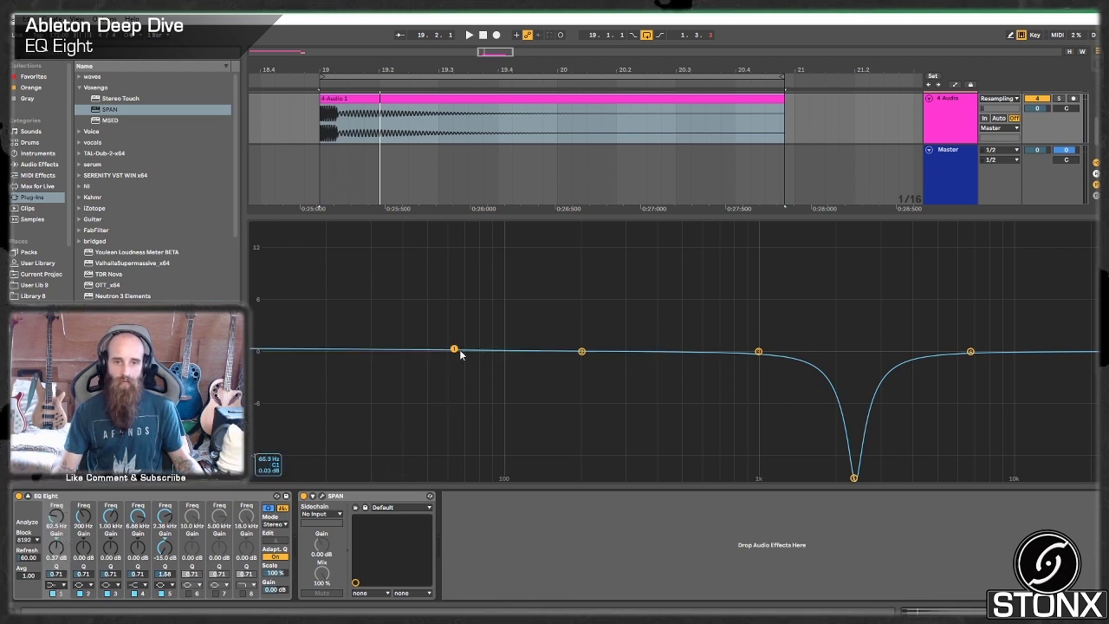
pyautogui.moveTo(457, 353); pyautogui.dragTo(456, 390)
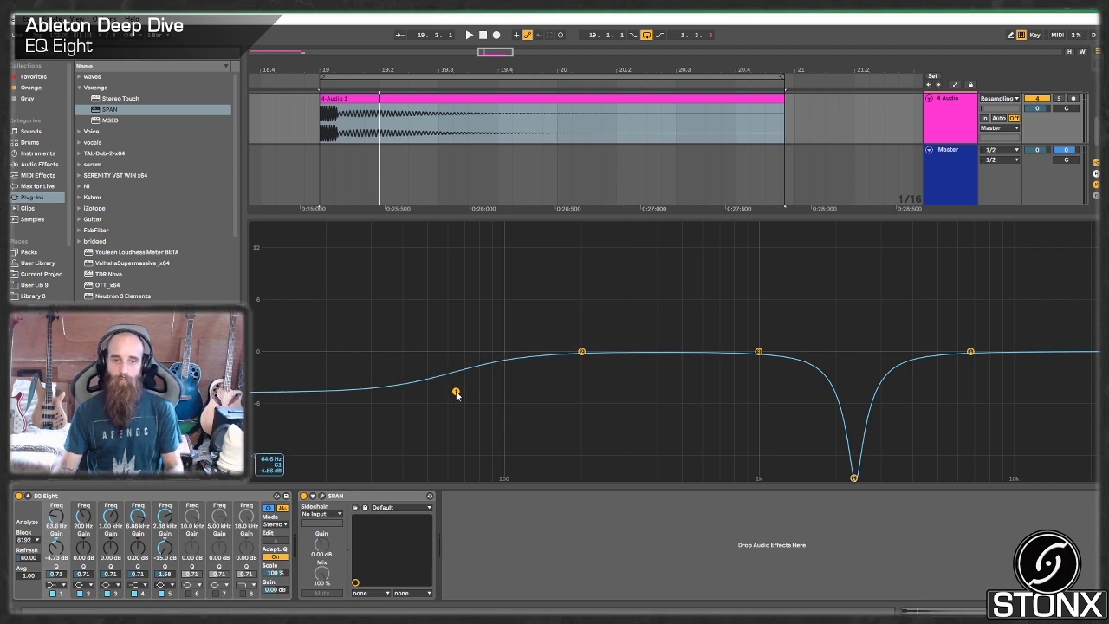
pyautogui.press('space')
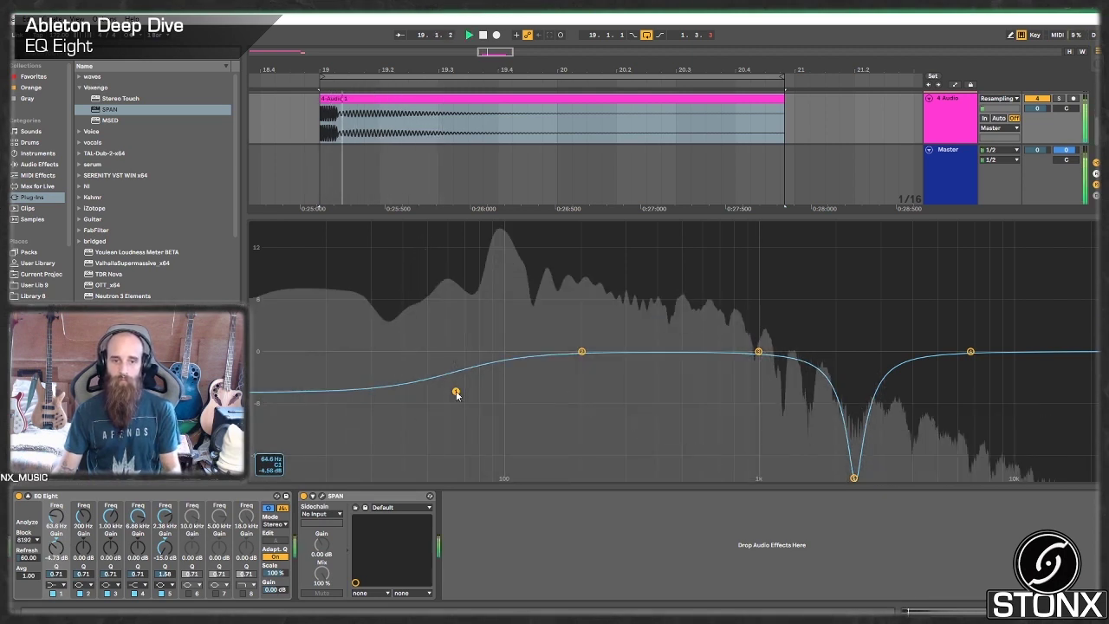
pyautogui.click(53, 594)
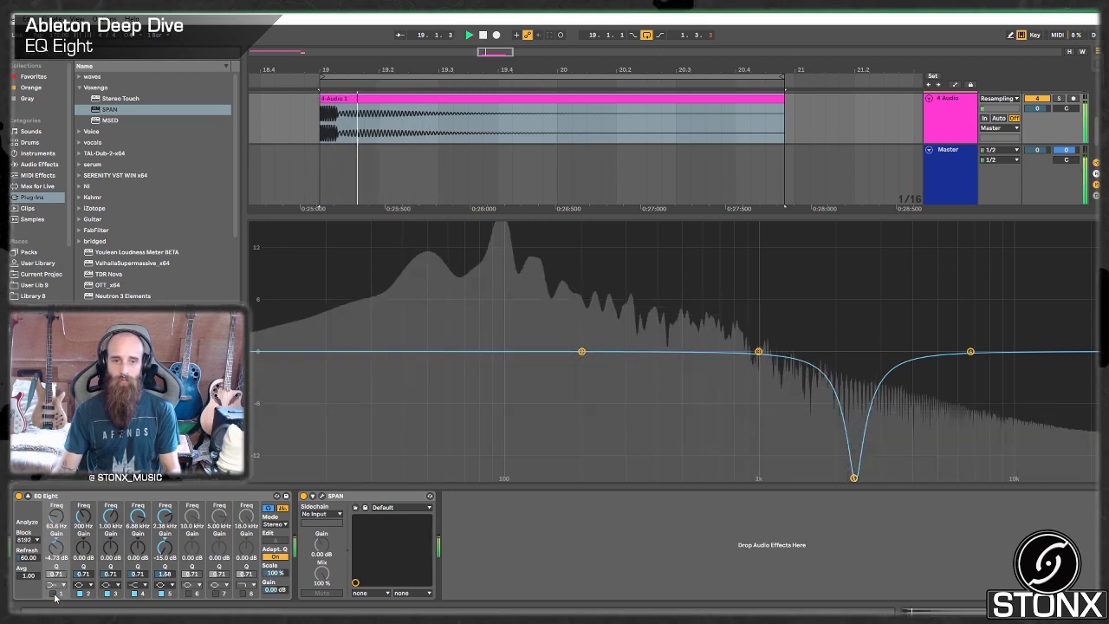
pyautogui.click(54, 594)
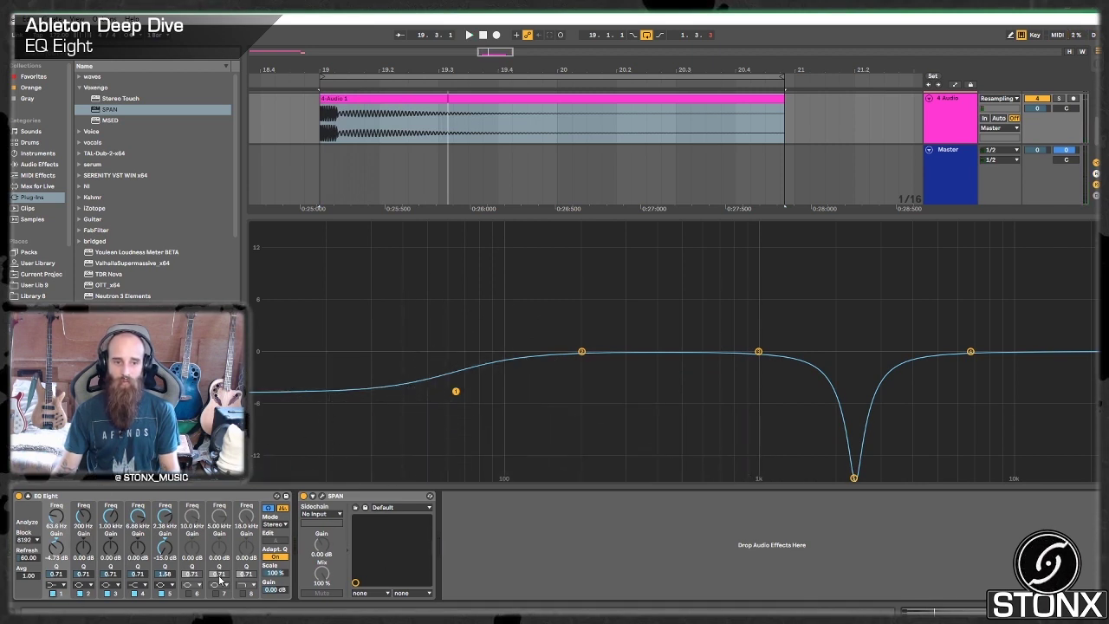
# - Change band 6 to the steep low cut filter and enable it at 10.0 kHz
pyautogui.click(192, 586)
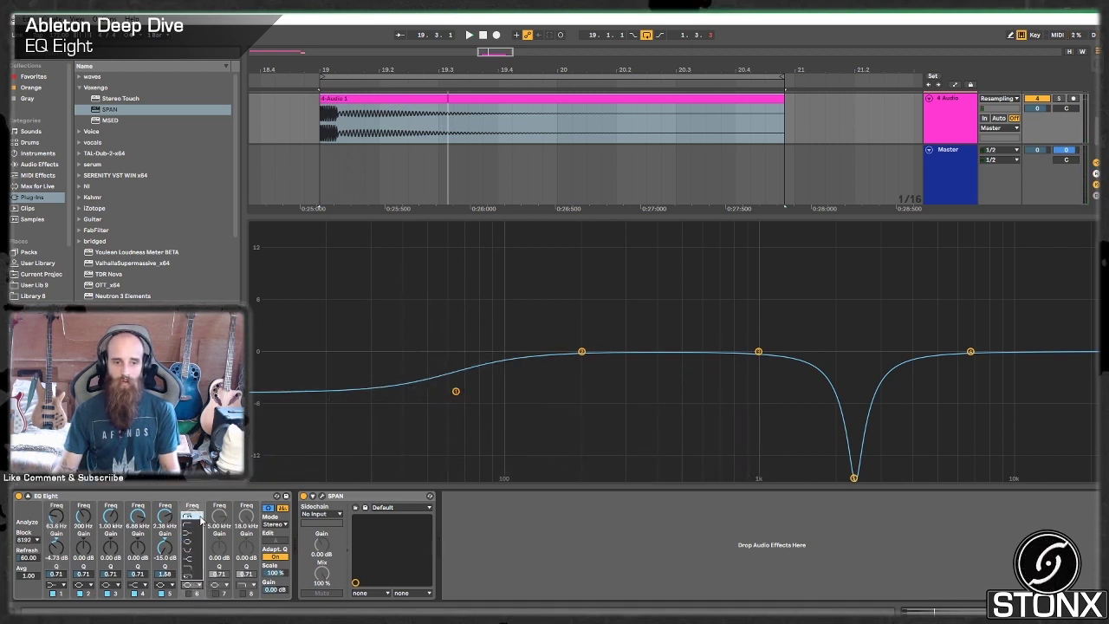
pyautogui.click(200, 520)
pyautogui.click(192, 594)
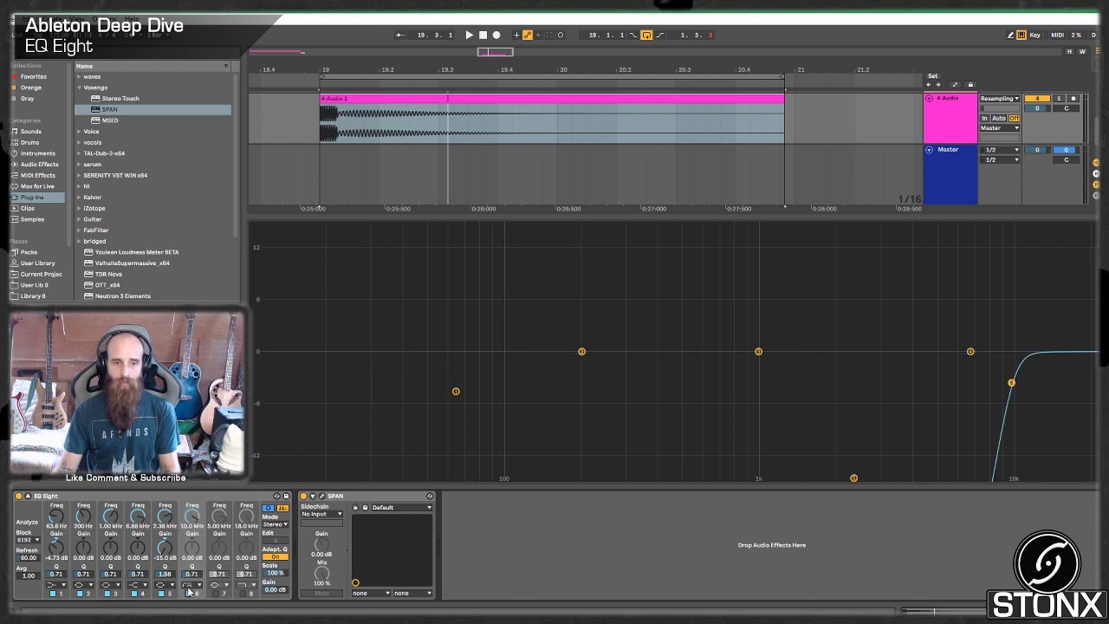
# - Switch band 6 to the gentler low cut to compare slopes, and return it to the steep low cut
pyautogui.click(189, 586)
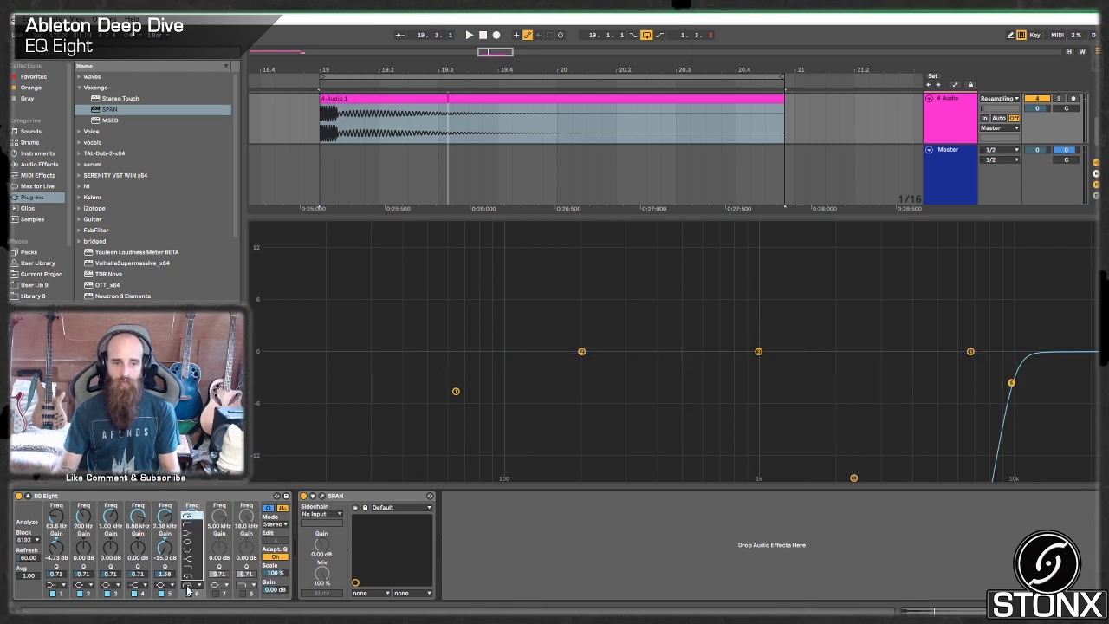
pyautogui.click(194, 530)
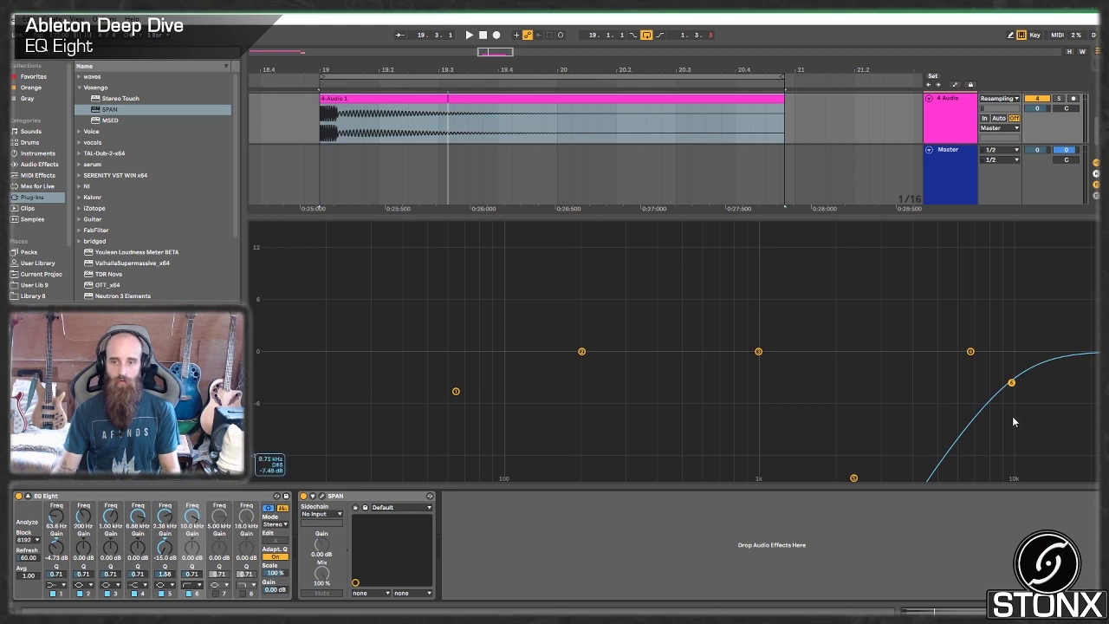
pyautogui.click(193, 586)
pyautogui.click(196, 516)
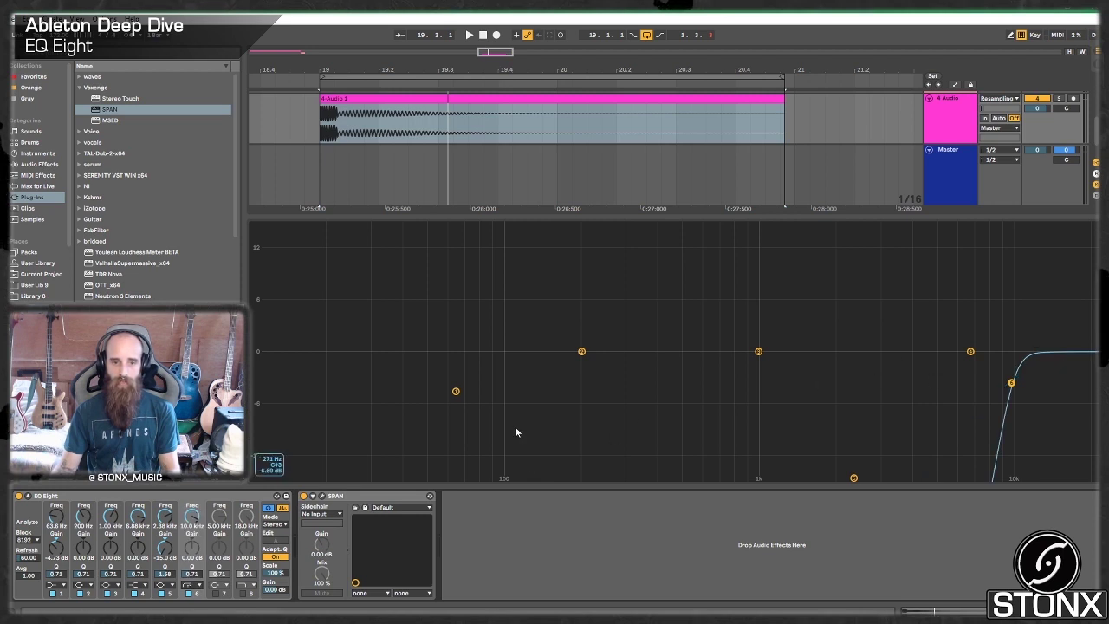
# - Lower band 6's low cut to 25.0 Hz and compare the playing kick with EQ Eight bypassed and active
pyautogui.moveTo(193, 521); pyautogui.dragTo(193, 607)
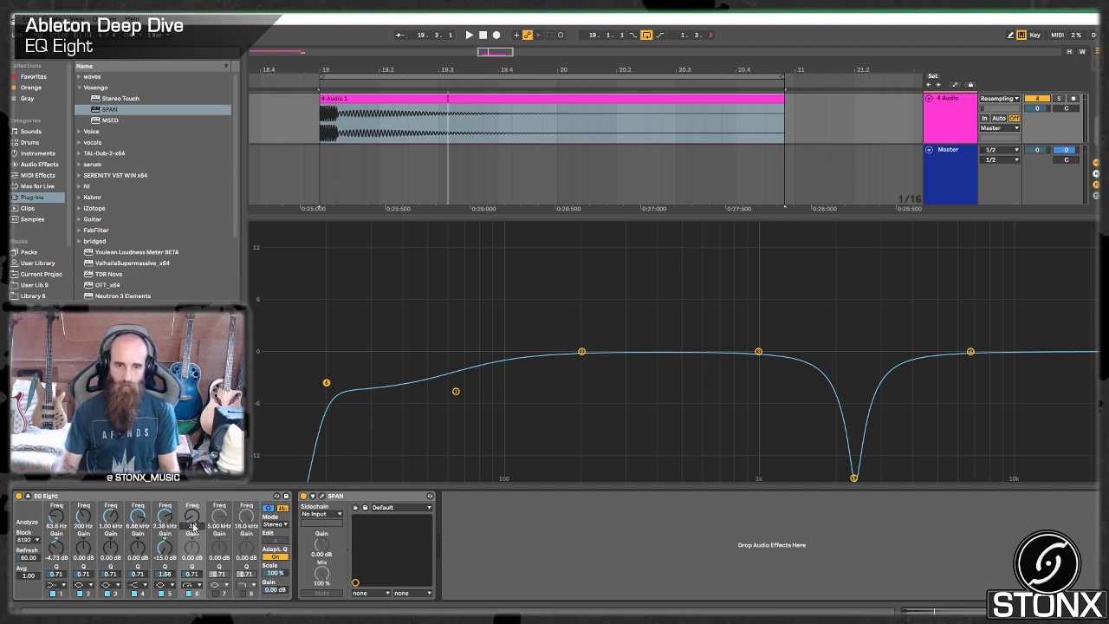
pyautogui.moveTo(194, 526); pyautogui.dragTo(194, 520)
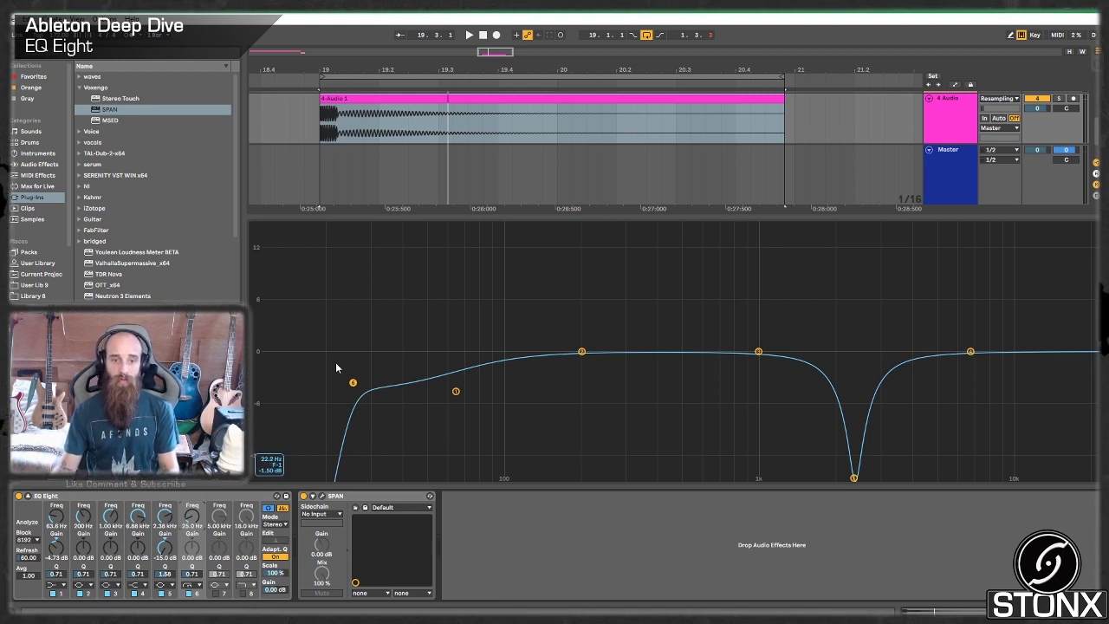
pyautogui.press('space')
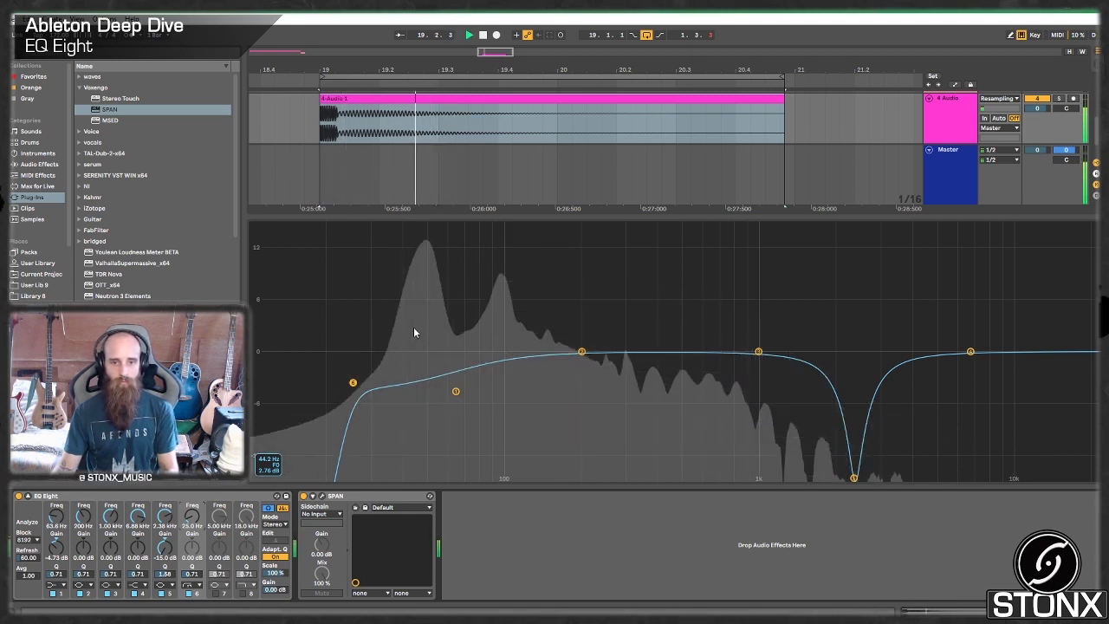
pyautogui.click(20, 496)
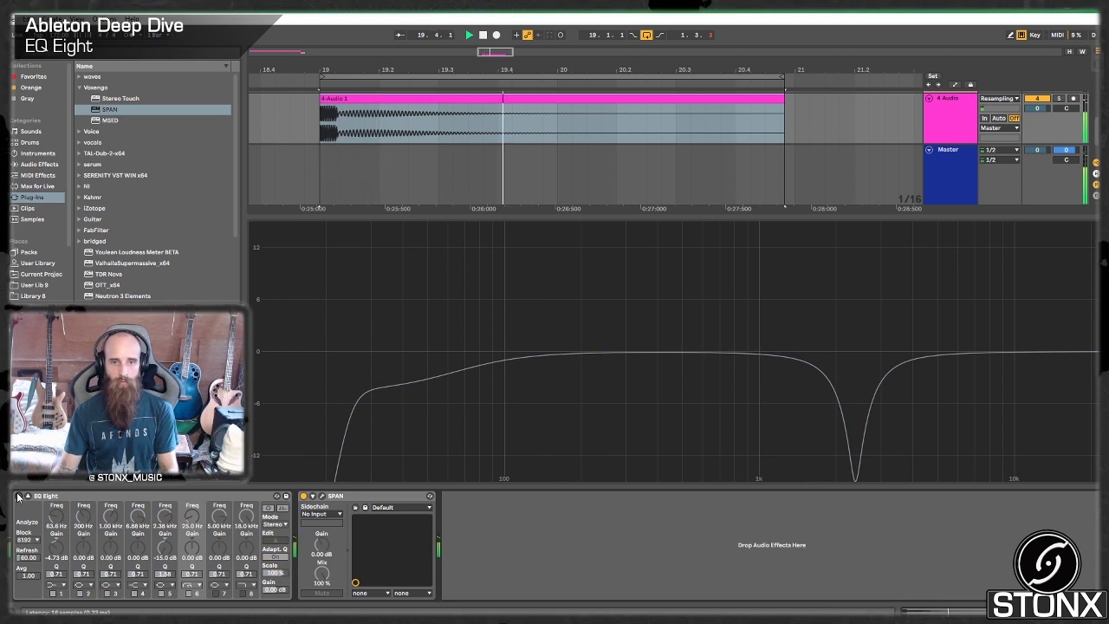
pyautogui.click(19, 496)
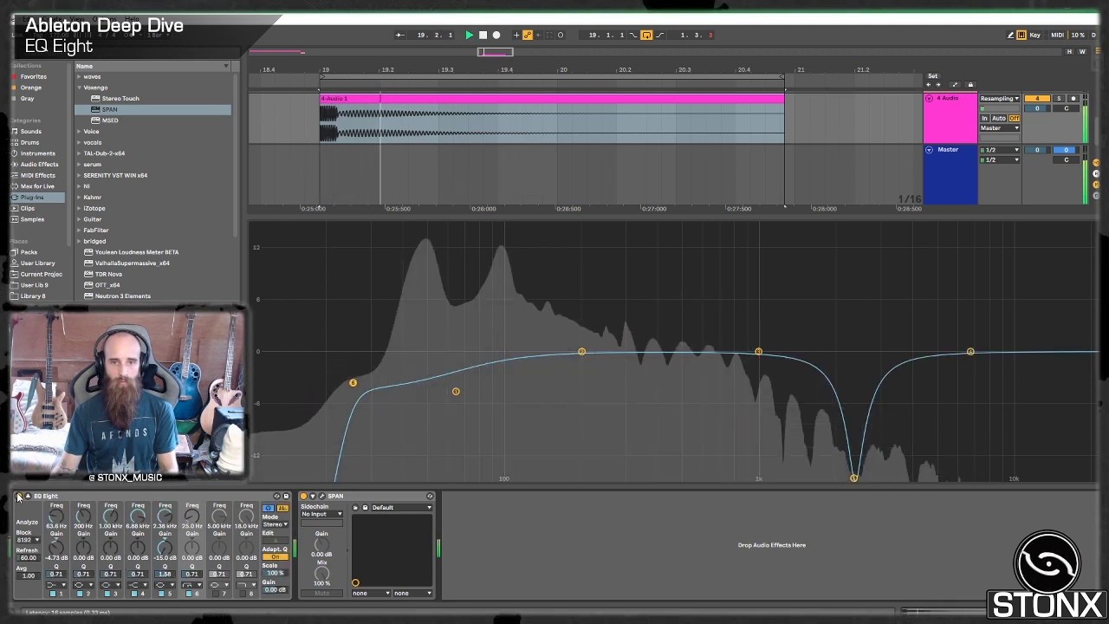
pyautogui.press('space')
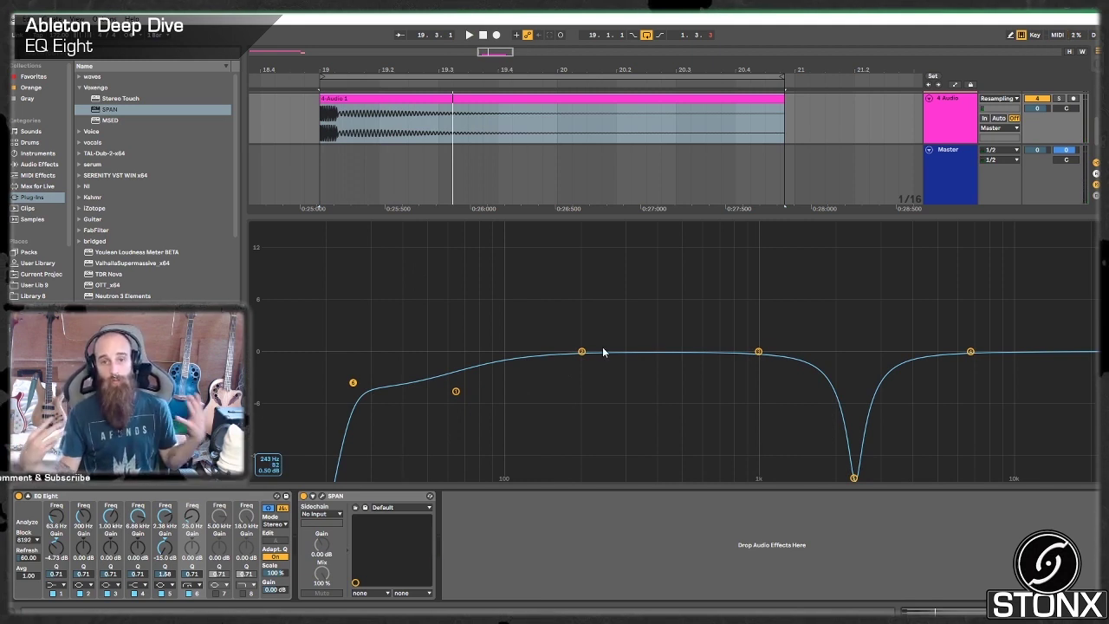
# - Cut band 2 by 15.0 dB at 204 Hz, narrow its Q to 2.87, and audition the kick
pyautogui.click(582, 353)
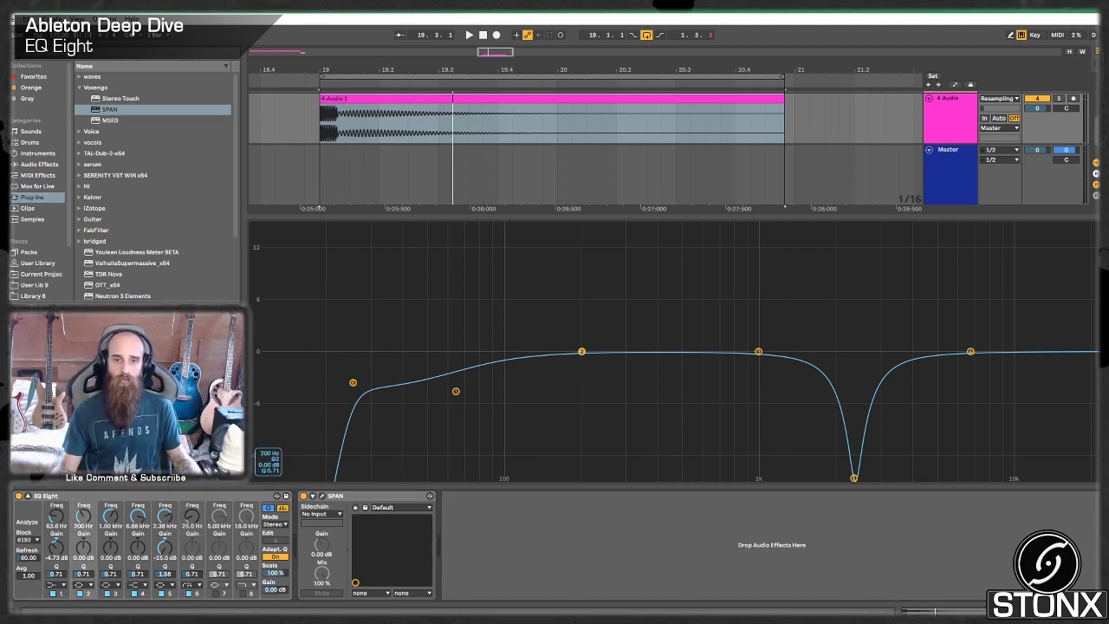
pyautogui.moveTo(582, 352); pyautogui.dragTo(584, 478)
pyautogui.press('space')
pyautogui.press('space')
pyautogui.press('space')
pyautogui.press('space')
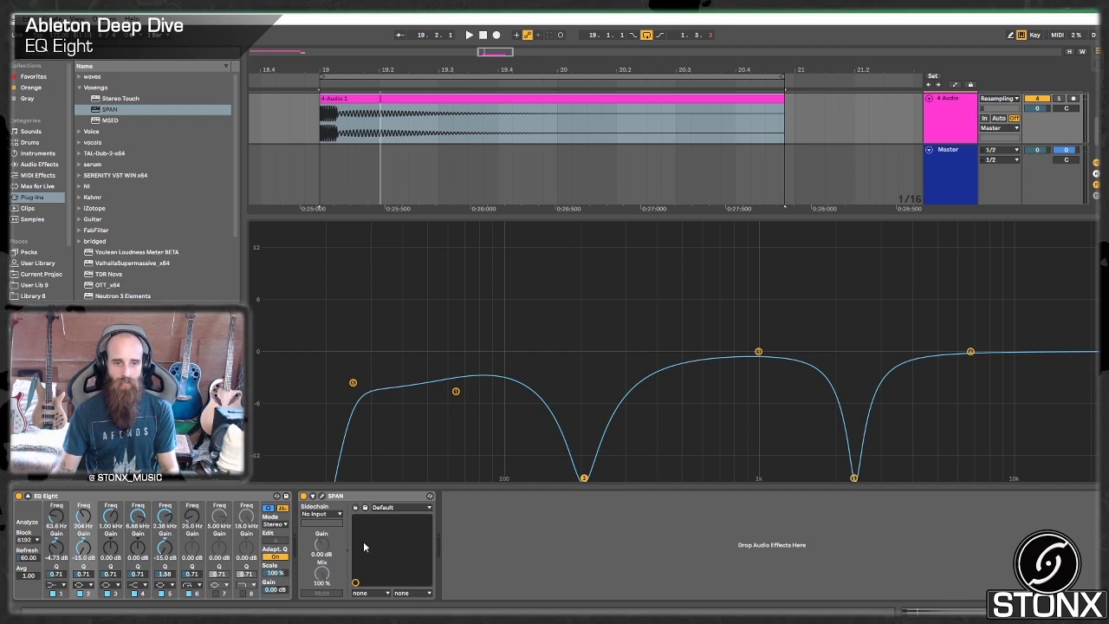
pyautogui.moveTo(83, 574); pyautogui.dragTo(83, 550)
pyautogui.press('space')
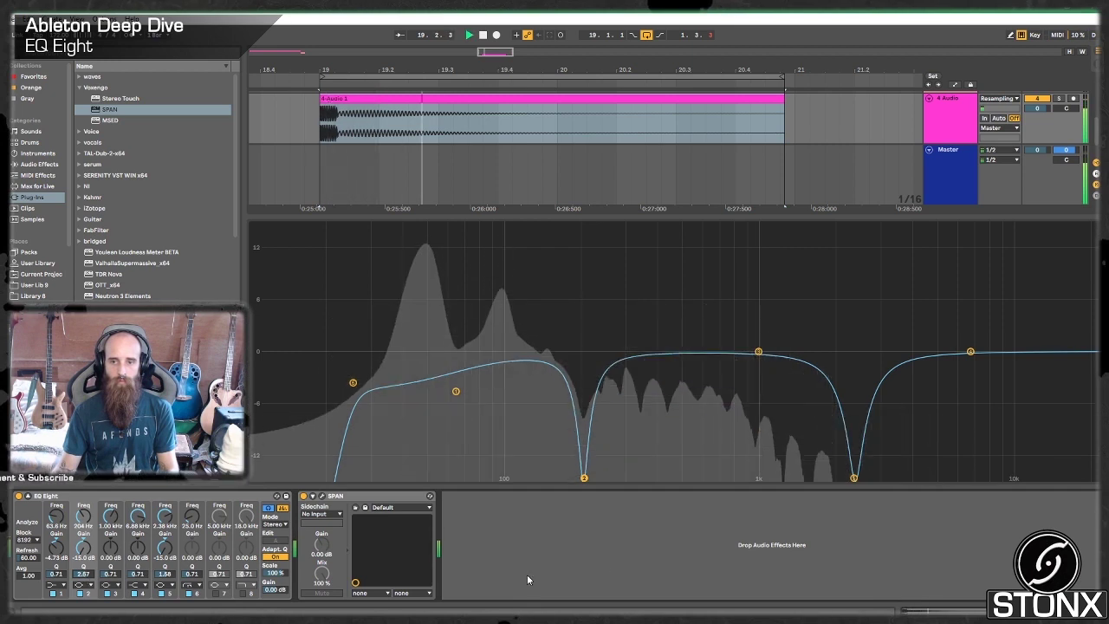
# - Boost band 4's high shelf to 15.0 dB at 6.10 kHz, and sweep it down to 4.54 kHz while the kick plays
pyautogui.click(220, 586)
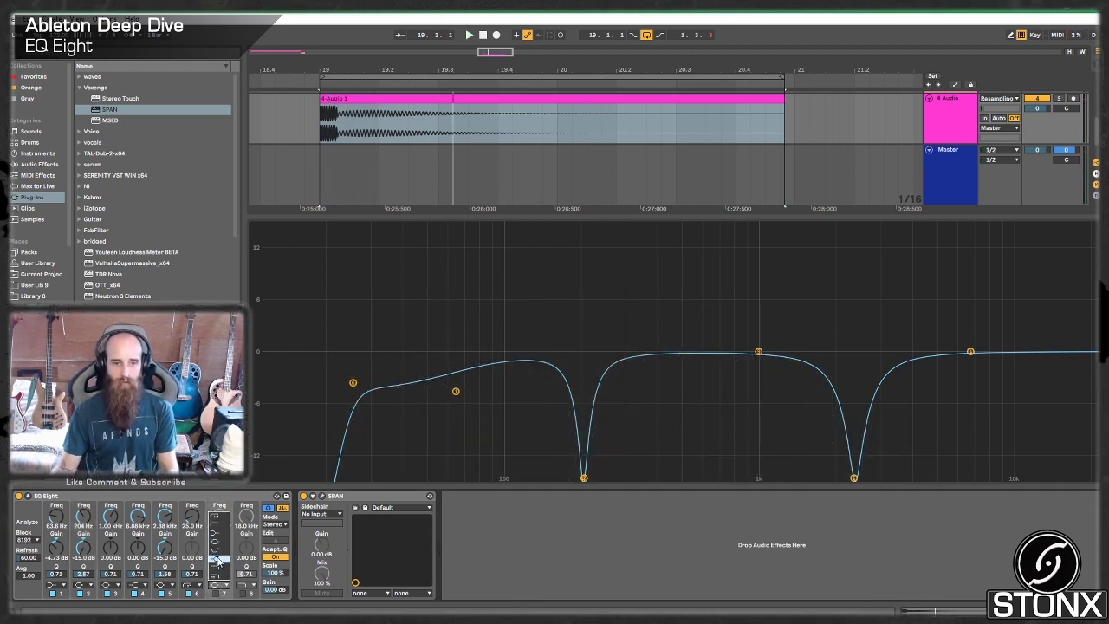
pyautogui.click(218, 559)
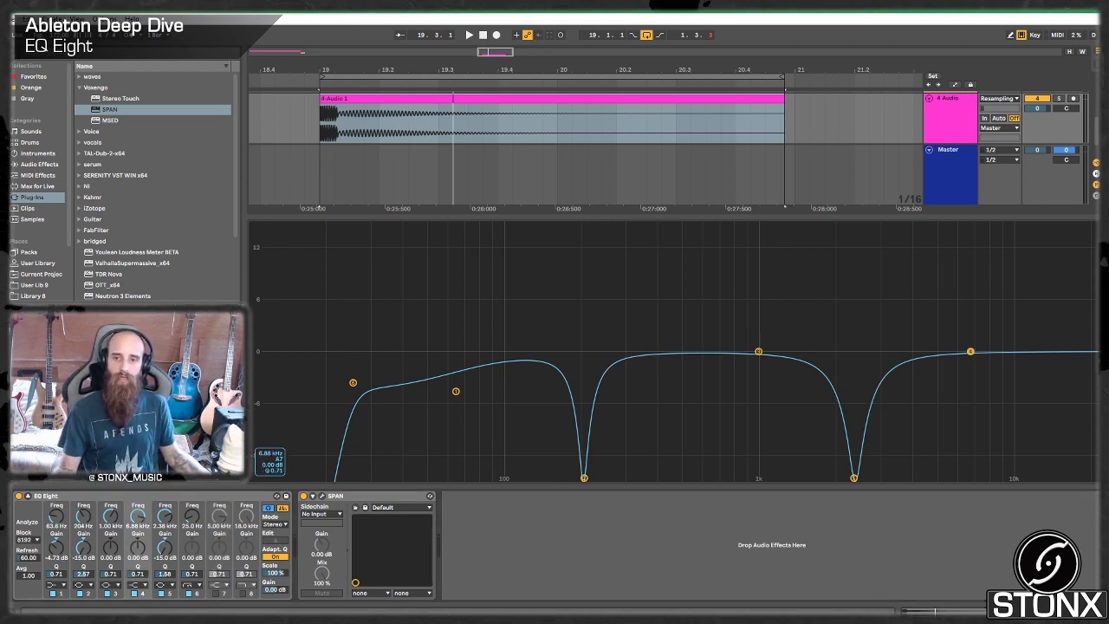
pyautogui.moveTo(972, 353); pyautogui.dragTo(957, 225)
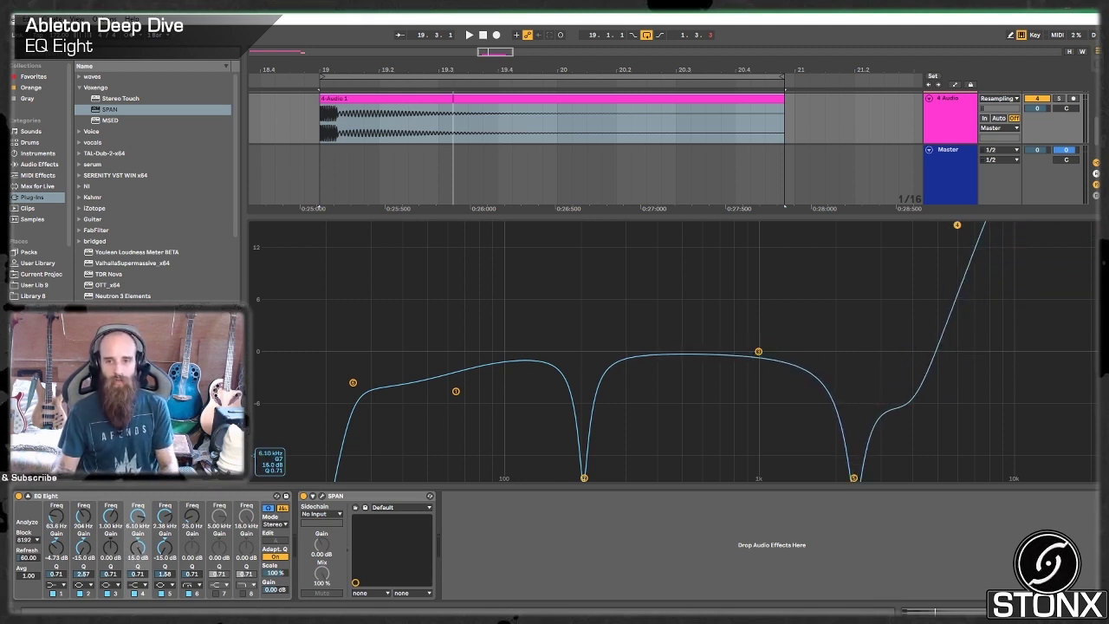
pyautogui.press('space')
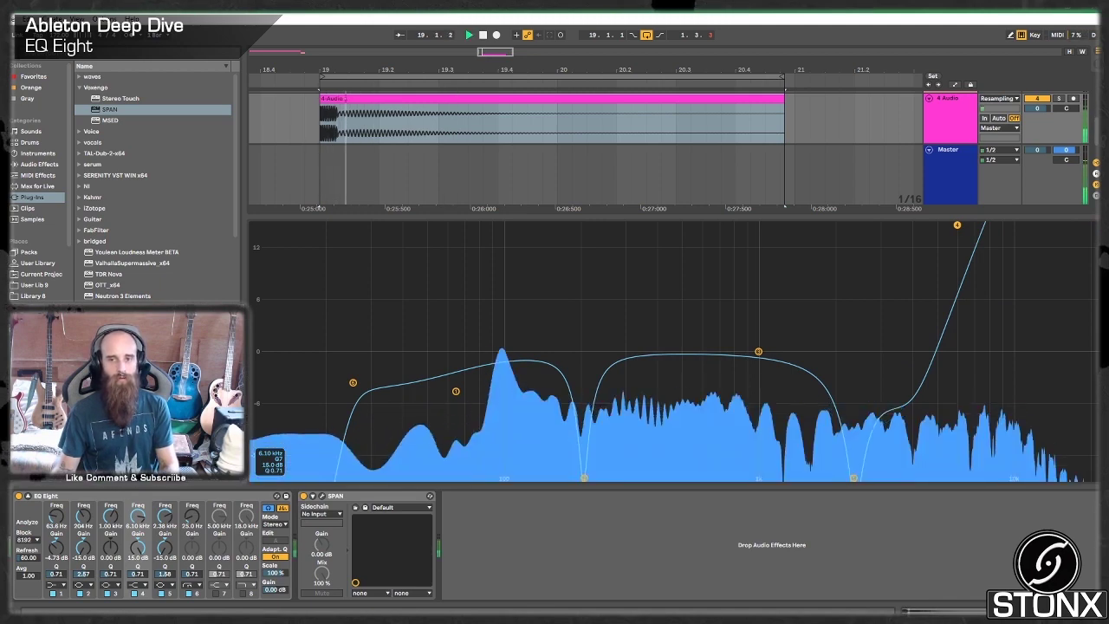
pyautogui.moveTo(956, 225); pyautogui.dragTo(924, 225)
pyautogui.press('space')
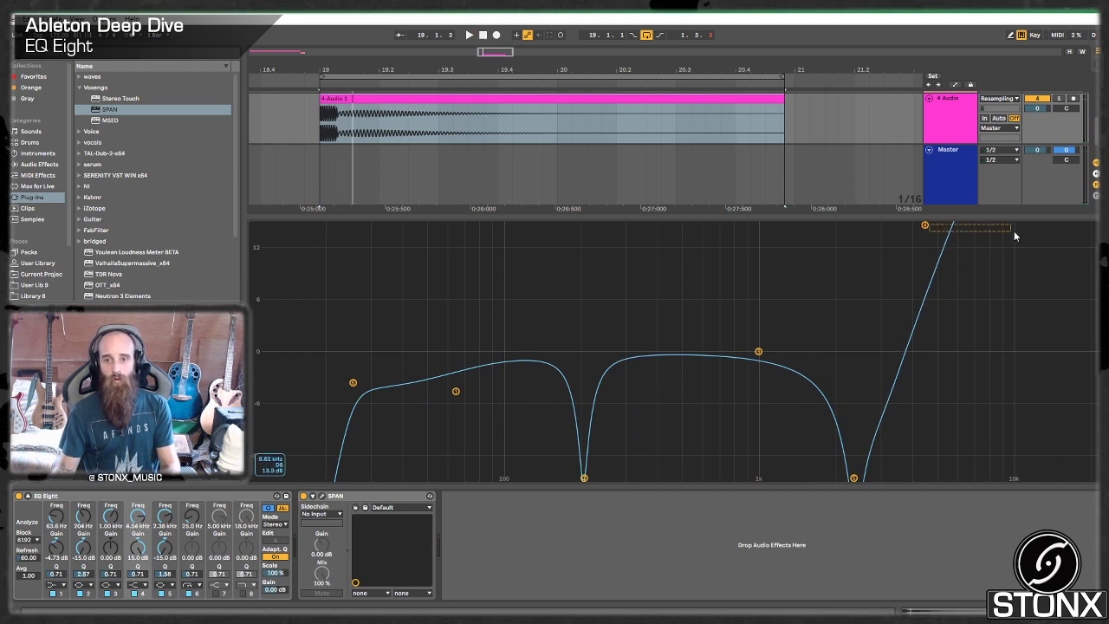
# - Set band 4's high shelf to 5.94 kHz and compare the playing kick with EQ Eight bypassed and active
pyautogui.moveTo(926, 226); pyautogui.dragTo(954, 225)
pyautogui.press('space')
pyautogui.press('space')
pyautogui.press('space')
pyautogui.press('space')
pyautogui.press('space')
pyautogui.press('space')
pyautogui.press('space')
pyautogui.press('space')
pyautogui.press('space')
pyautogui.press('space')
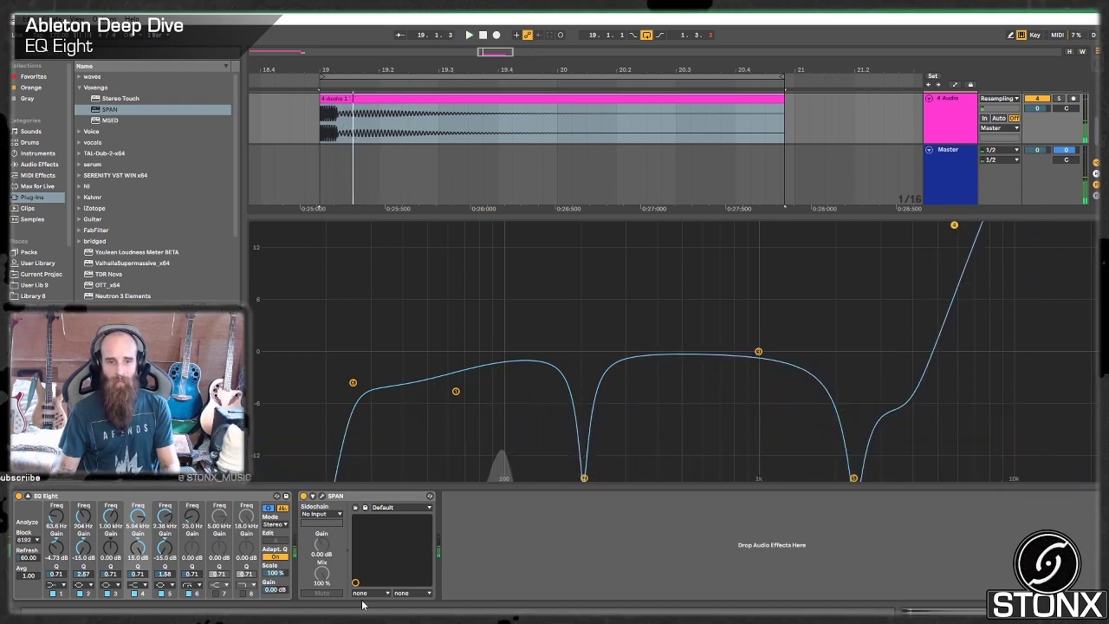
pyautogui.press('space')
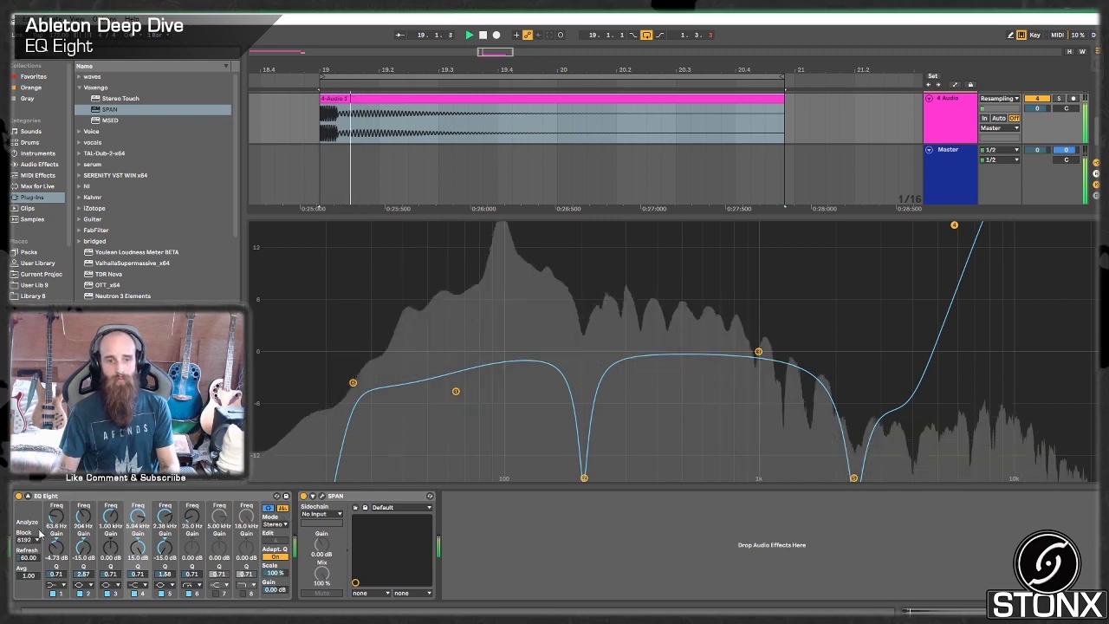
pyautogui.click(18, 497)
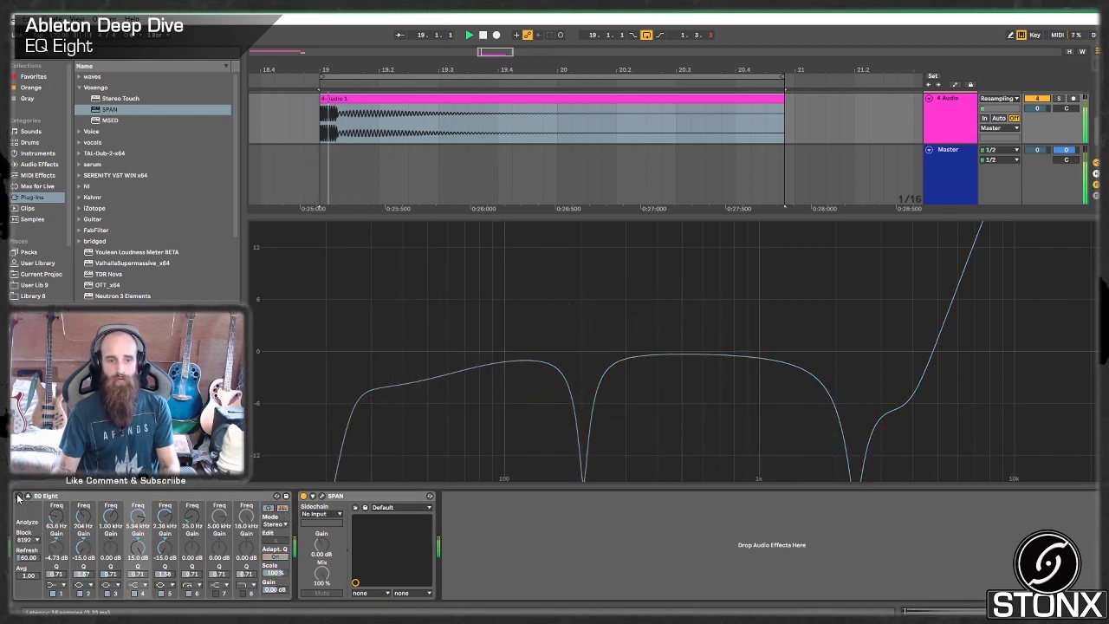
pyautogui.click(19, 496)
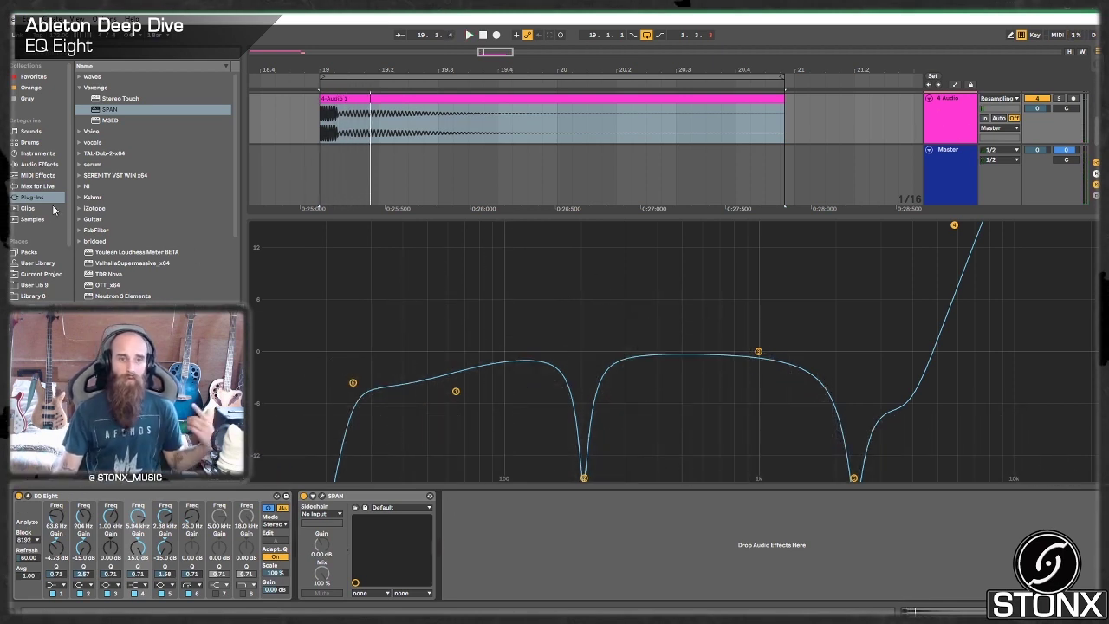
# - Add a second EQ Eight after SPAN, show it in the expanded display, disable its band 1, and play the kick
pyautogui.click(36, 165)
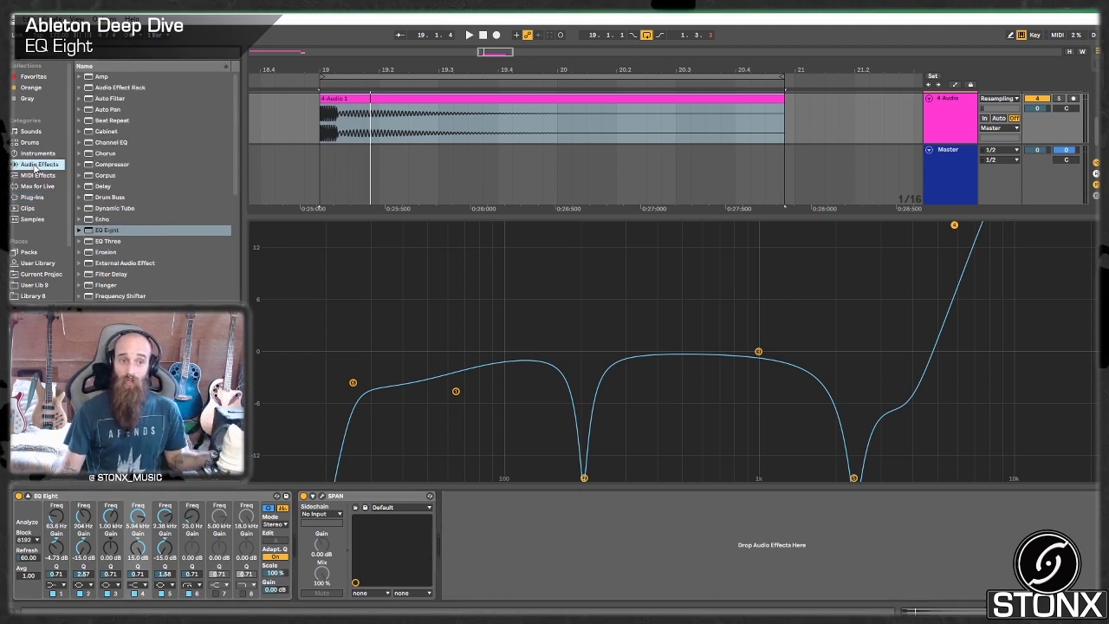
pyautogui.click(116, 231)
pyautogui.moveTo(479, 517); pyautogui.dragTo(478, 519)
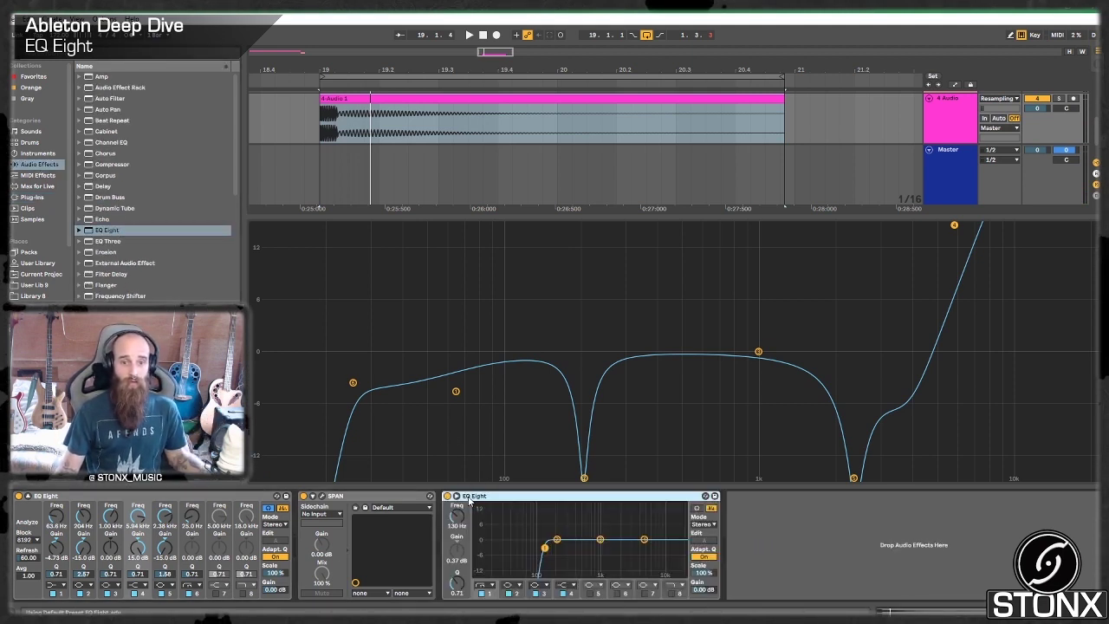
pyautogui.click(457, 497)
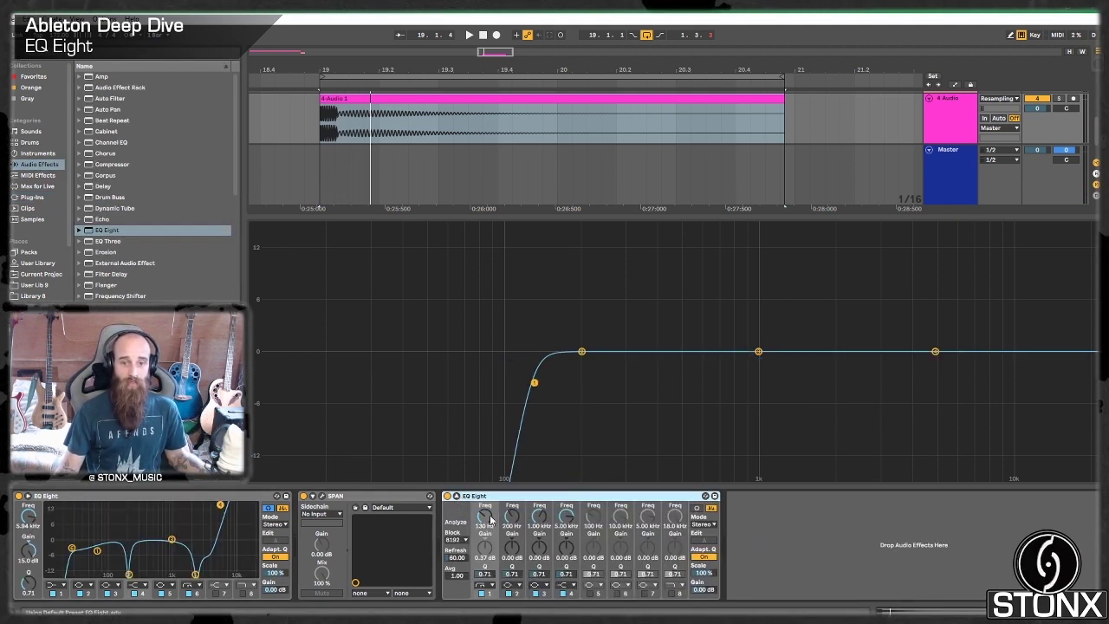
pyautogui.click(481, 594)
pyautogui.press('space')
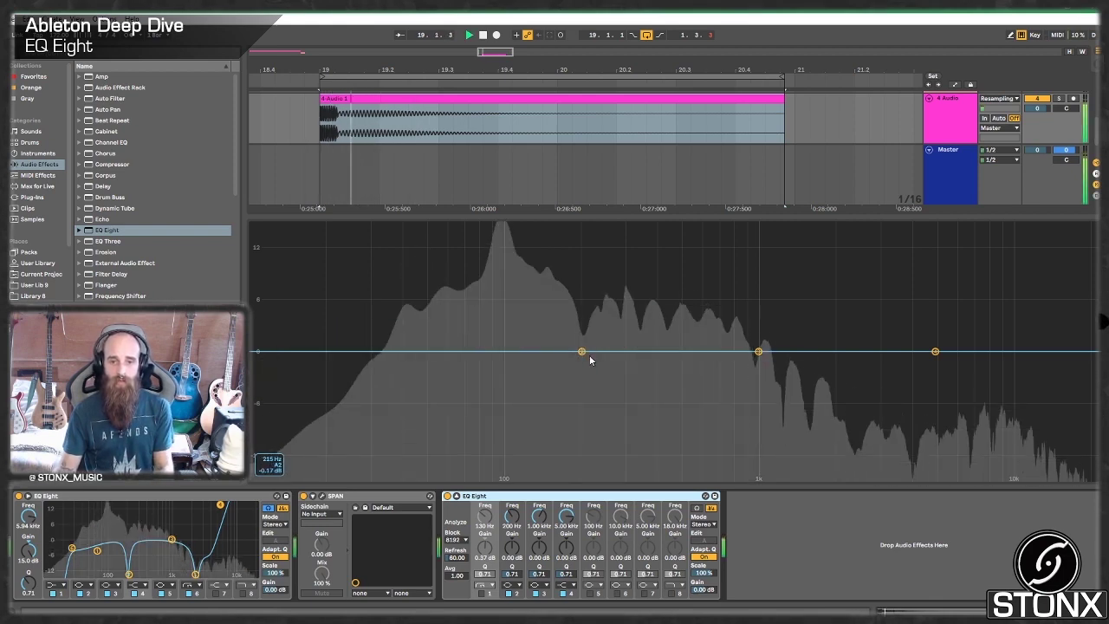
# - On the second EQ Eight, cut 15.0 dB with band 2 at 197 Hz, Q 3.55, and band 3 at 1.58 kHz, Q 8.33
pyautogui.moveTo(583, 353); pyautogui.dragTo(580, 477)
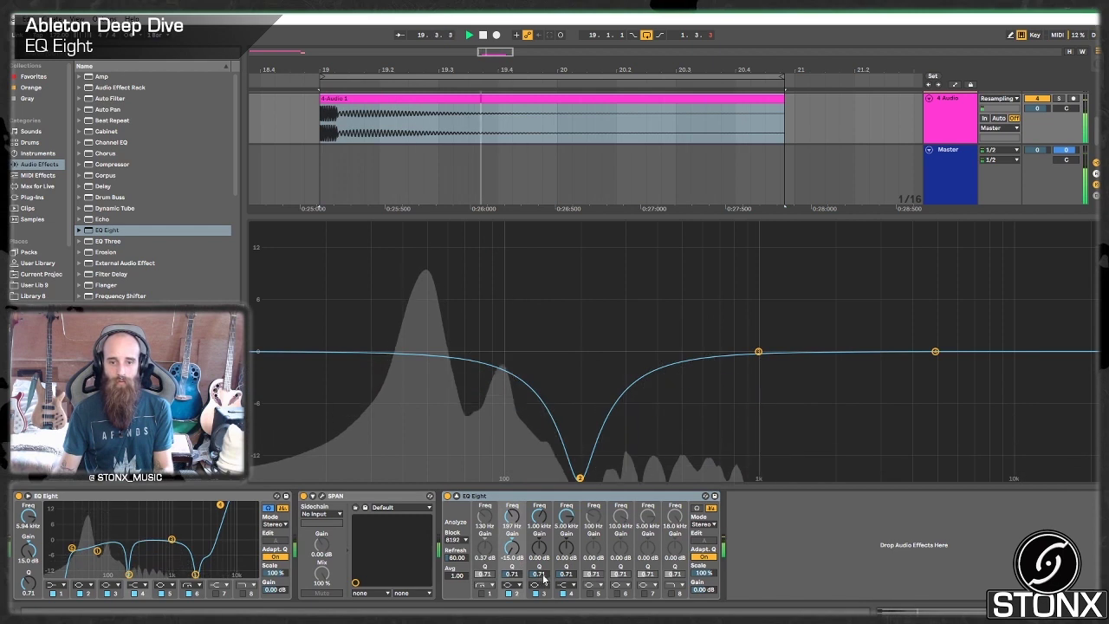
pyautogui.moveTo(542, 576); pyautogui.dragTo(513, 537)
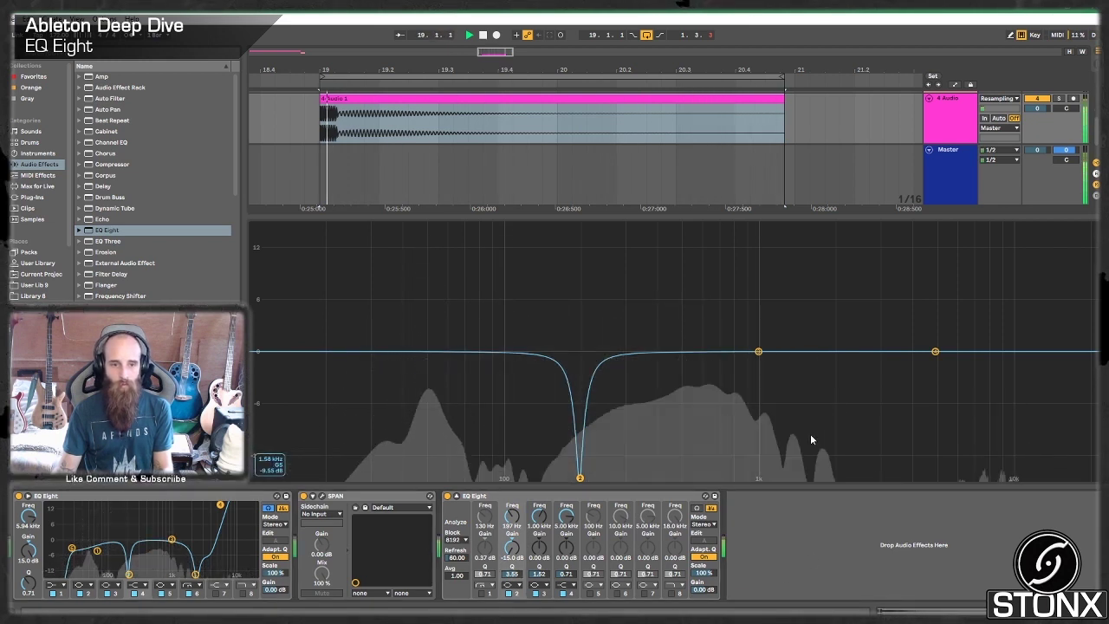
pyautogui.press('space')
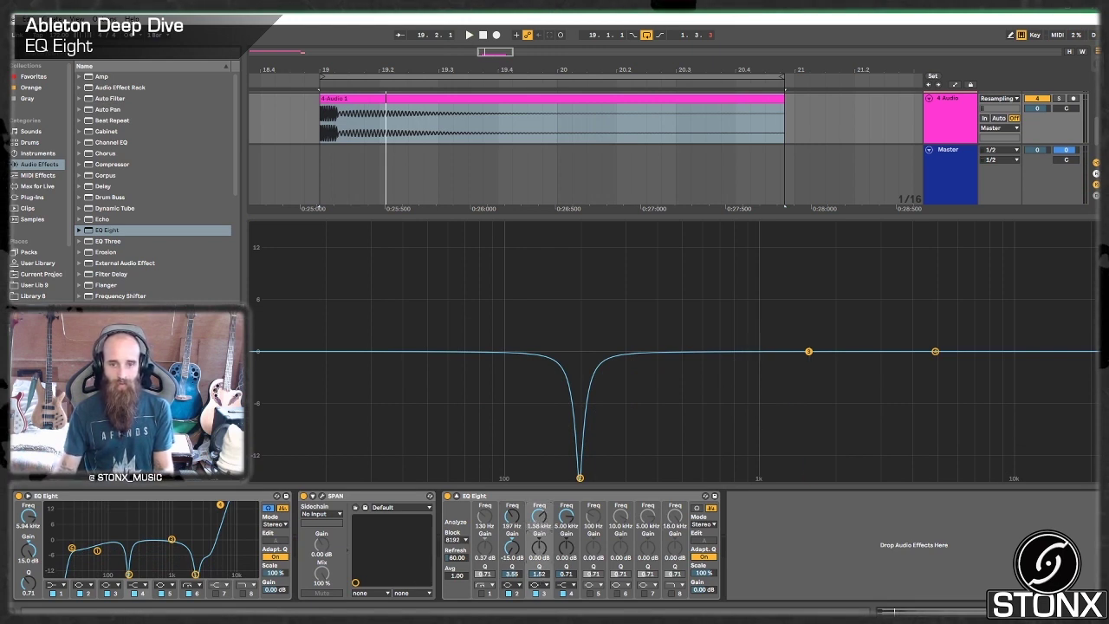
pyautogui.moveTo(539, 546)
pyautogui.mouseDown()
pyautogui.moveTo(539, 567)
pyautogui.moveTo(539, 551)
pyautogui.mouseUp()
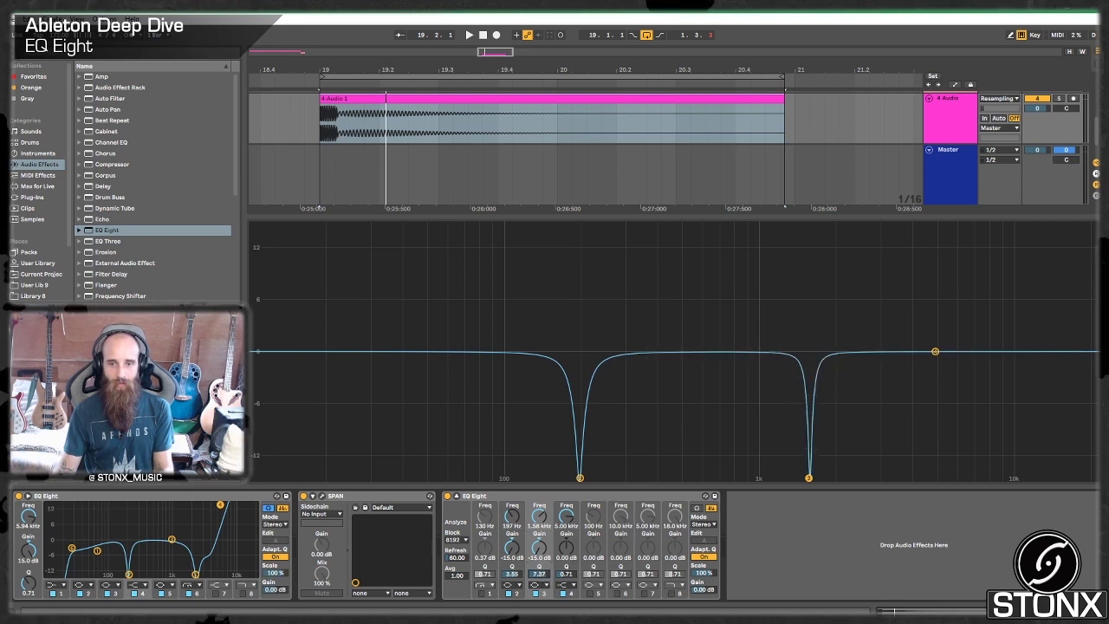
pyautogui.press('space')
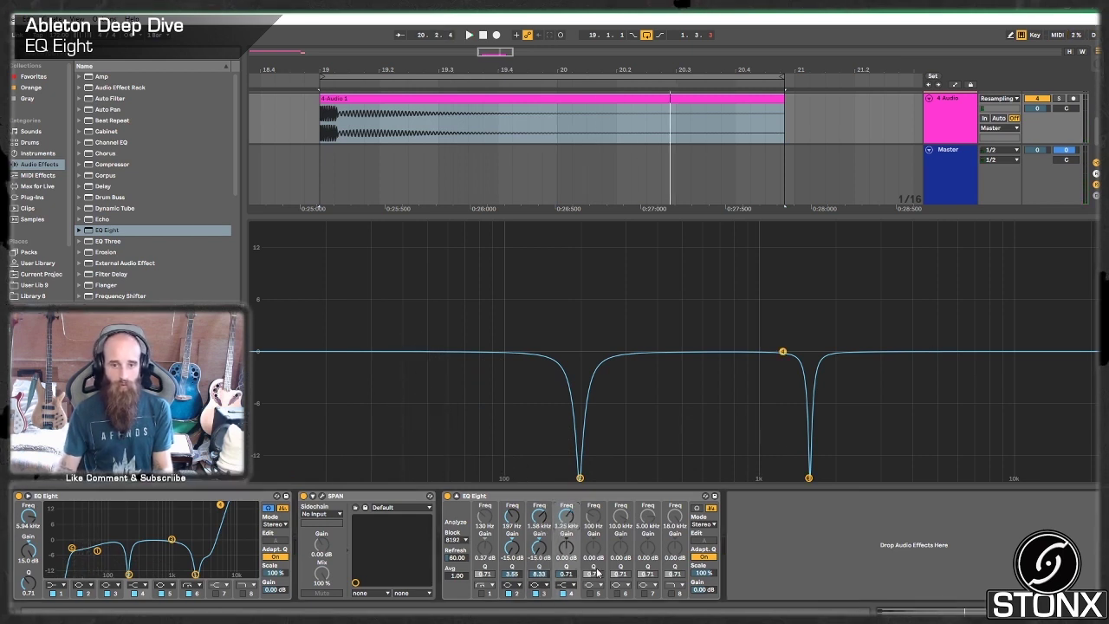
# - Change band 4 to a notch filter at 1.25 kHz with a Q of about 16.6 and play the kick
pyautogui.click(572, 585)
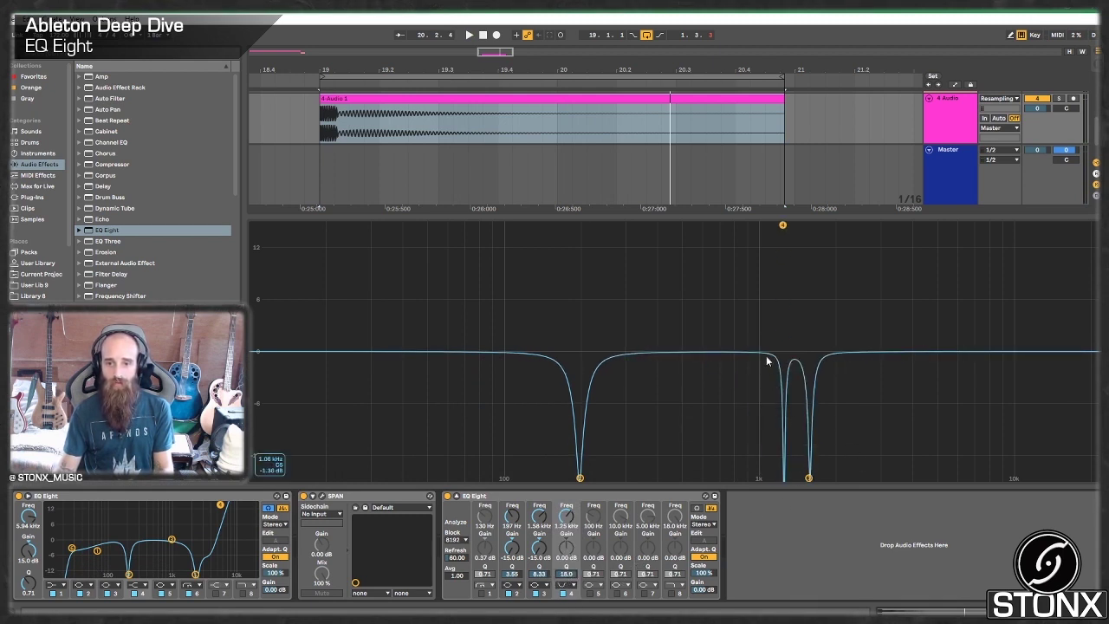
pyautogui.moveTo(783, 226); pyautogui.dragTo(783, 249)
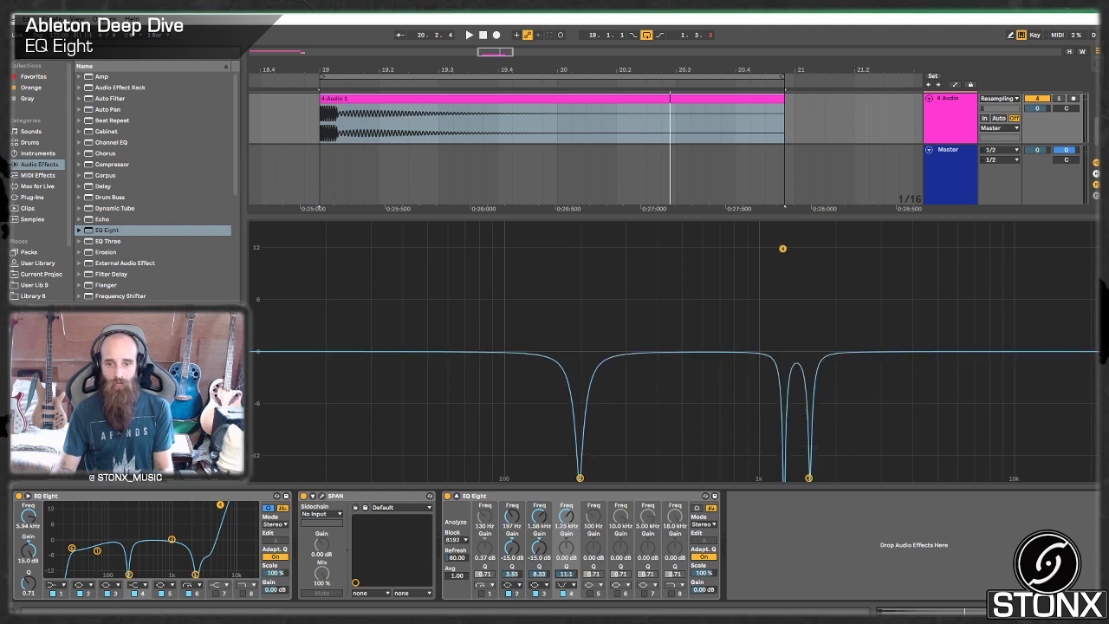
pyautogui.press('space')
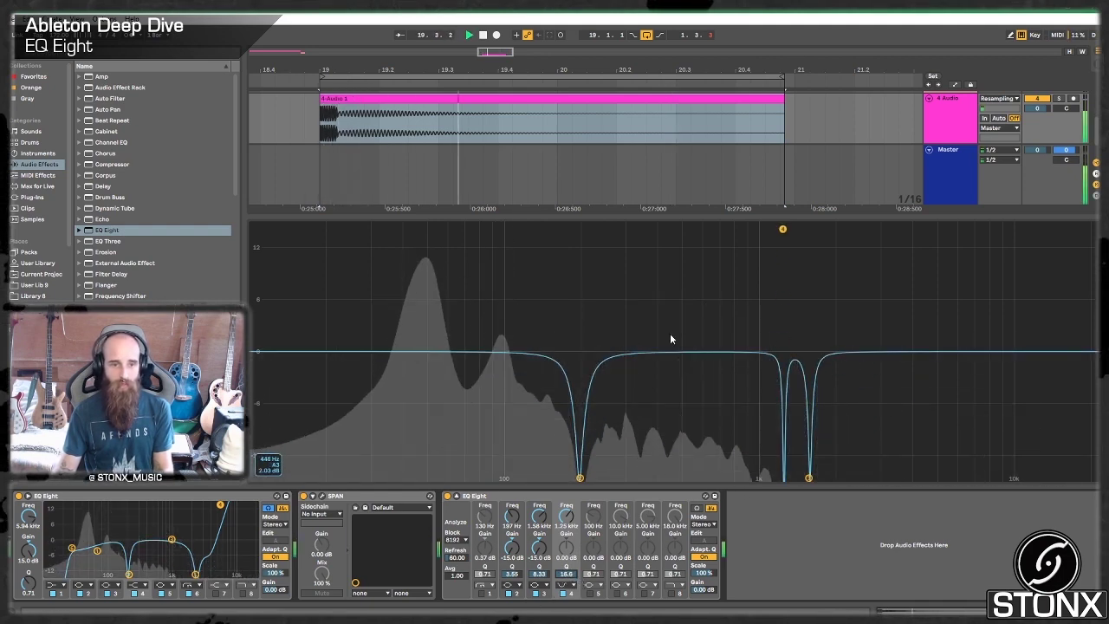
# - Enable bands 5 and 6 as notch filters at 446 Hz and 346 Hz, each with a Q of 18.0
pyautogui.click(591, 594)
pyautogui.click(594, 585)
pyautogui.click(595, 517)
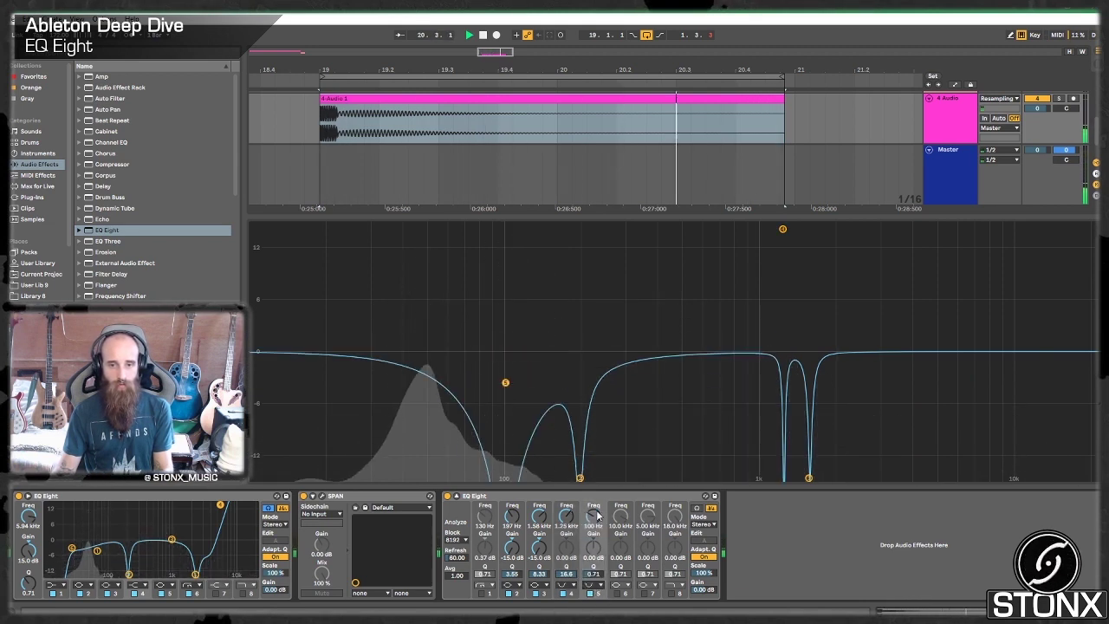
pyautogui.moveTo(594, 517); pyautogui.dragTo(594, 482)
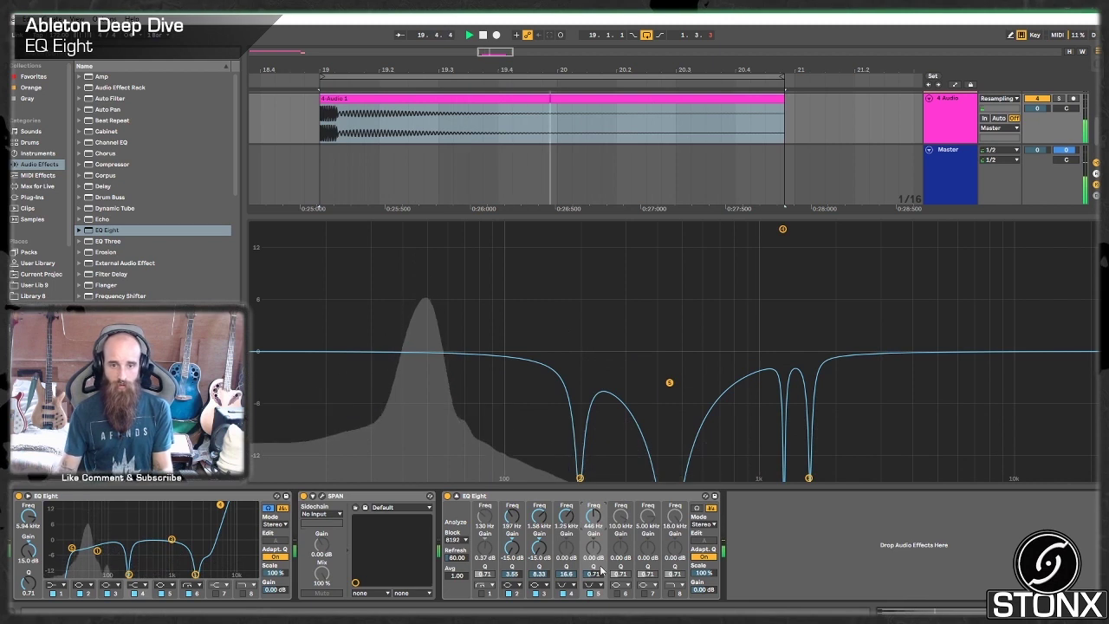
pyautogui.moveTo(593, 574); pyautogui.dragTo(593, 520)
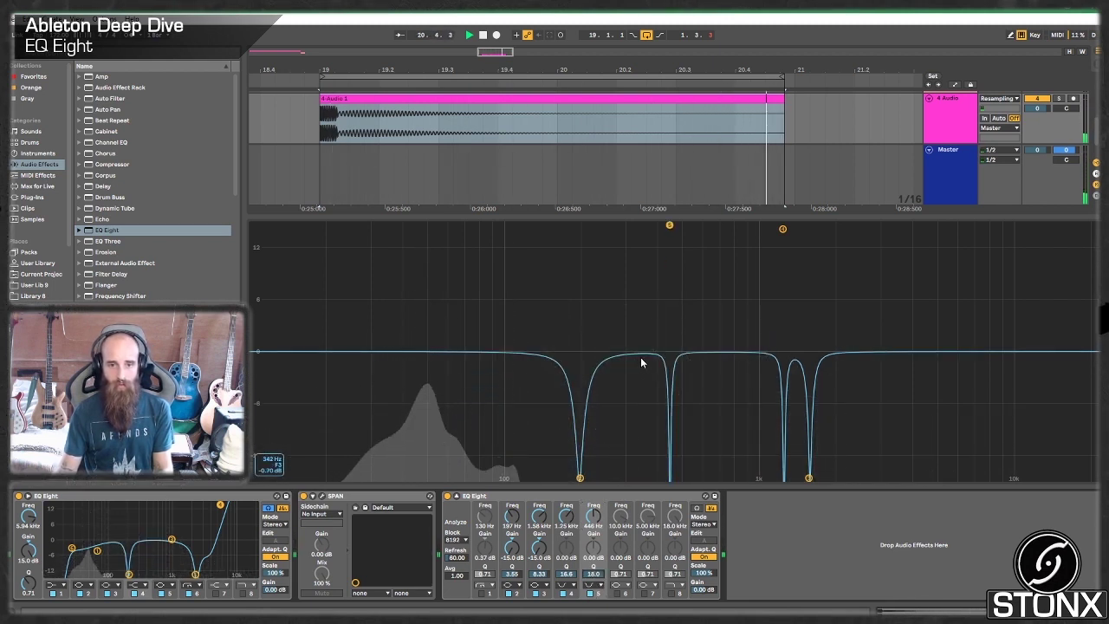
pyautogui.click(618, 595)
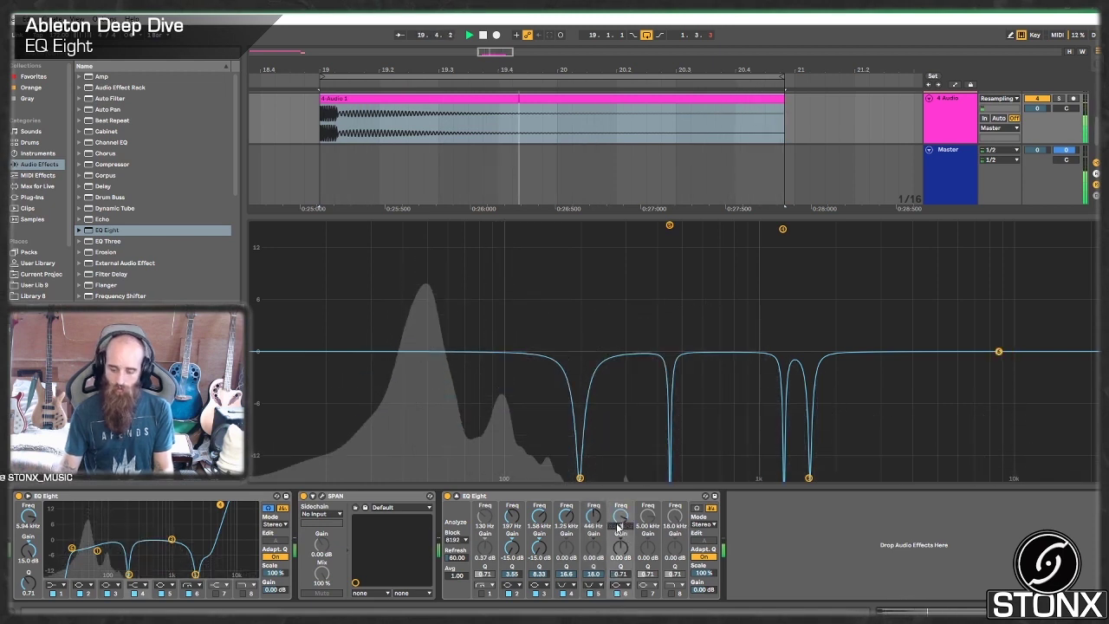
pyautogui.click(616, 551)
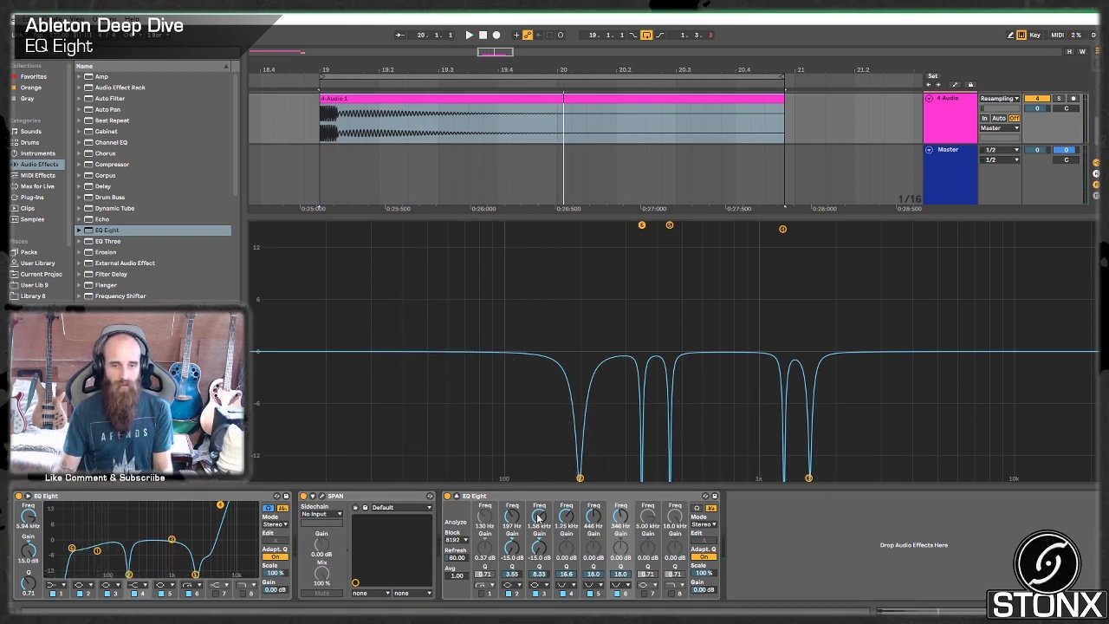
# - Enable band 1 as a notch filter at 72.7 Hz and widen it to a Q of 3.41 while the kick plays
pyautogui.click(484, 586)
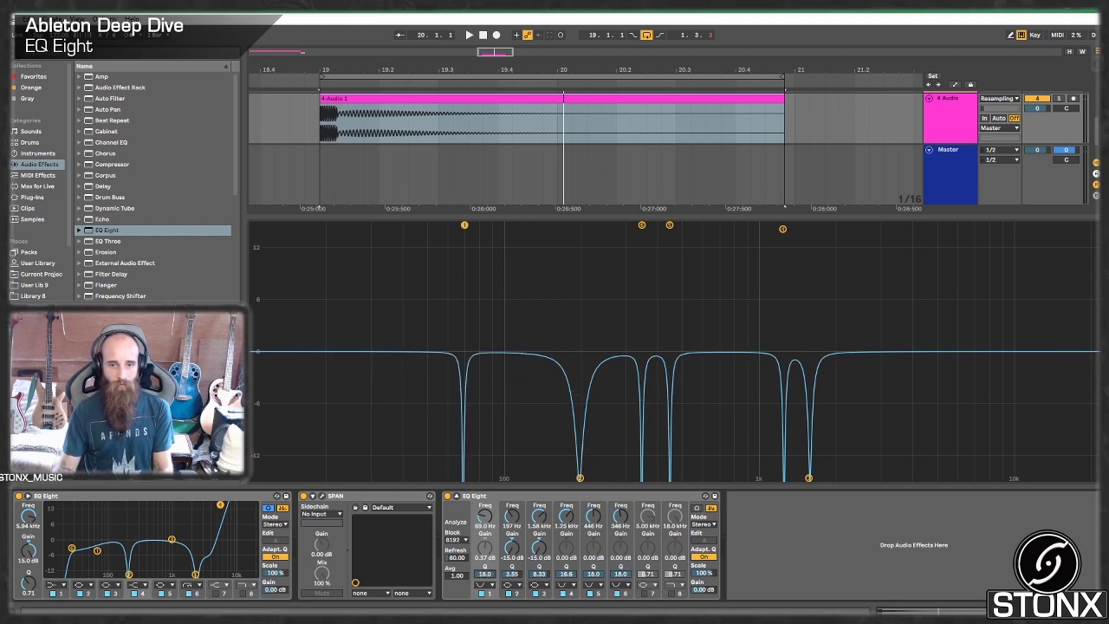
pyautogui.press('space')
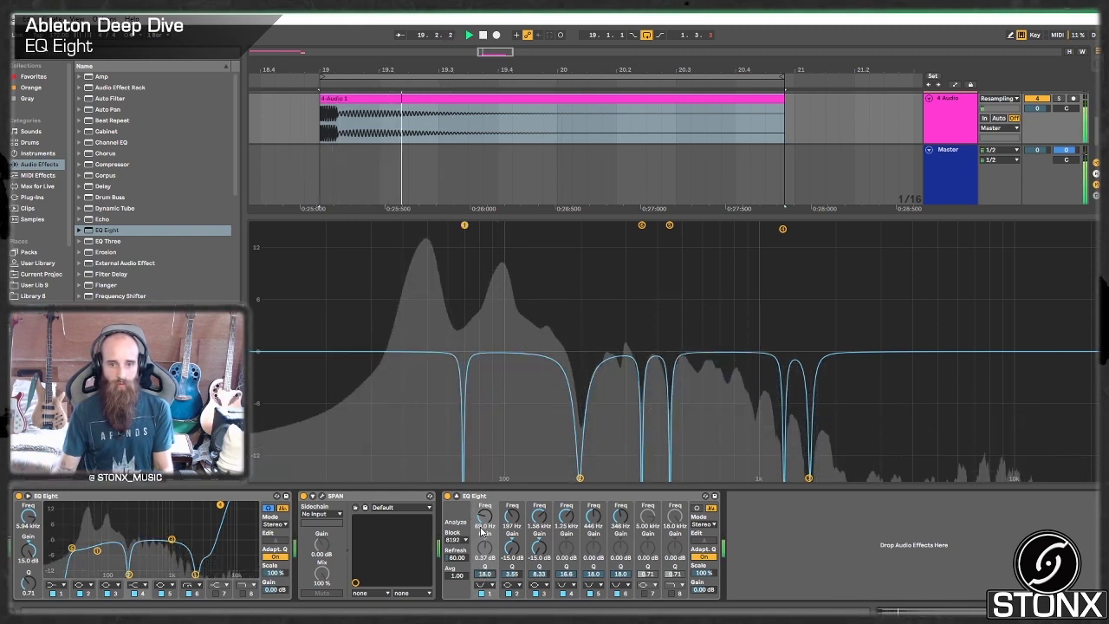
pyautogui.moveTo(484, 516); pyautogui.dragTo(485, 516)
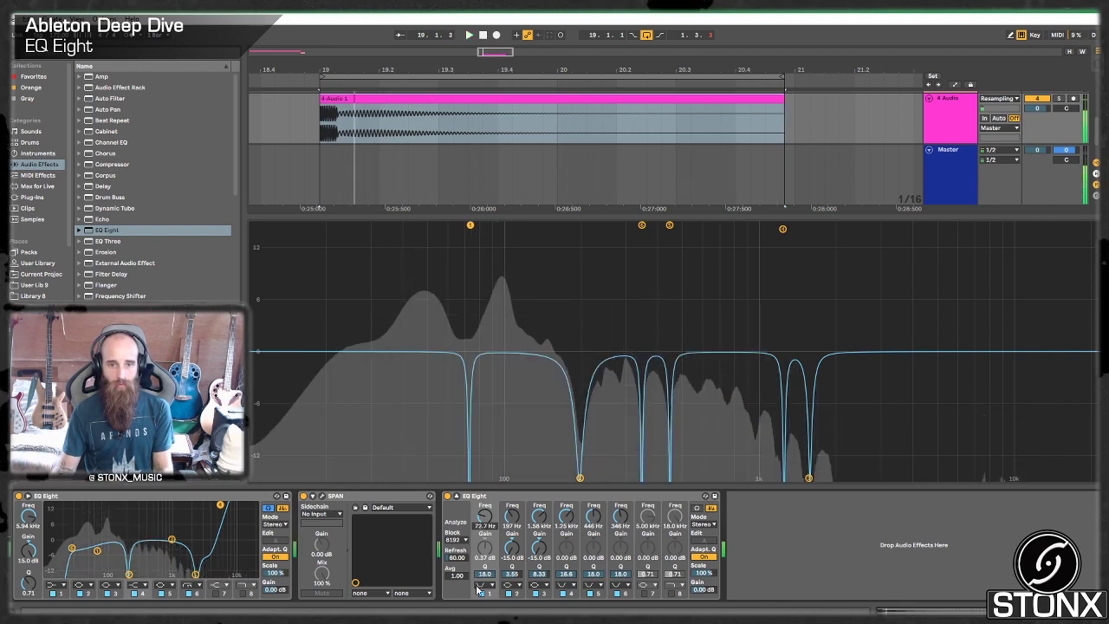
pyautogui.moveTo(485, 574); pyautogui.dragTo(485, 605)
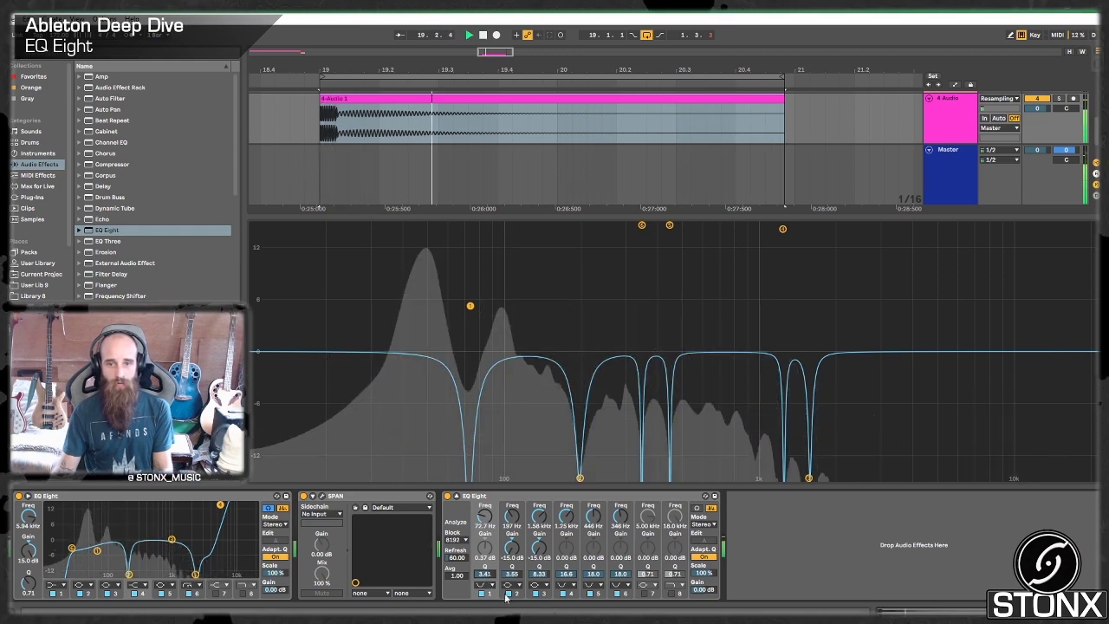
# - Enable band 7 on the second EQ Eight as a notch filter at 748 Hz with a Q of 18.0
pyautogui.press('space')
pyautogui.press('space')
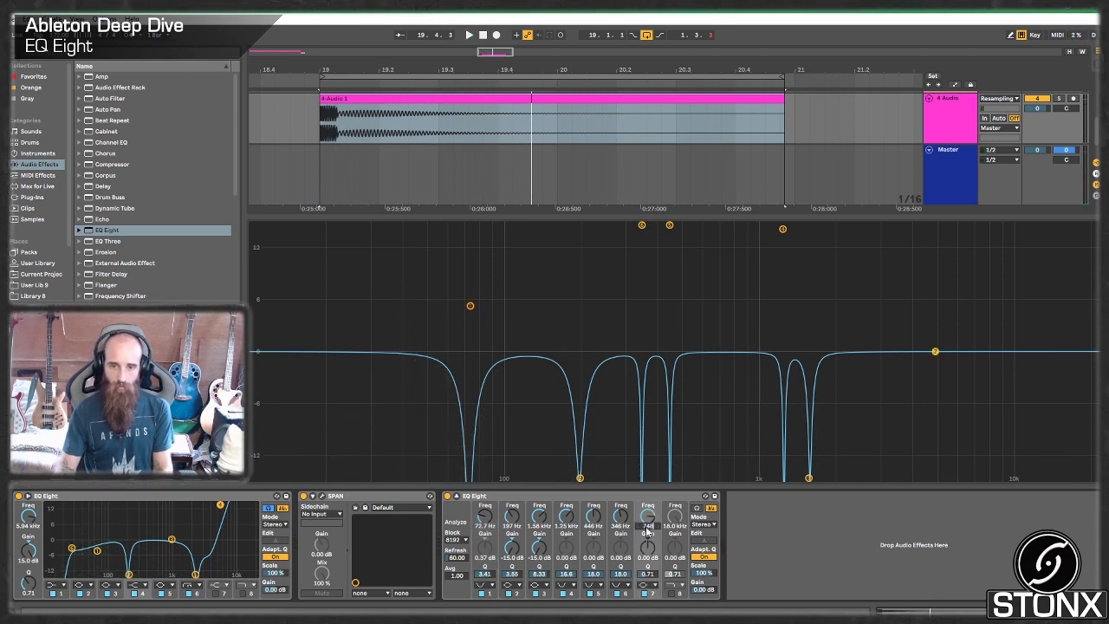
pyautogui.press('Return')
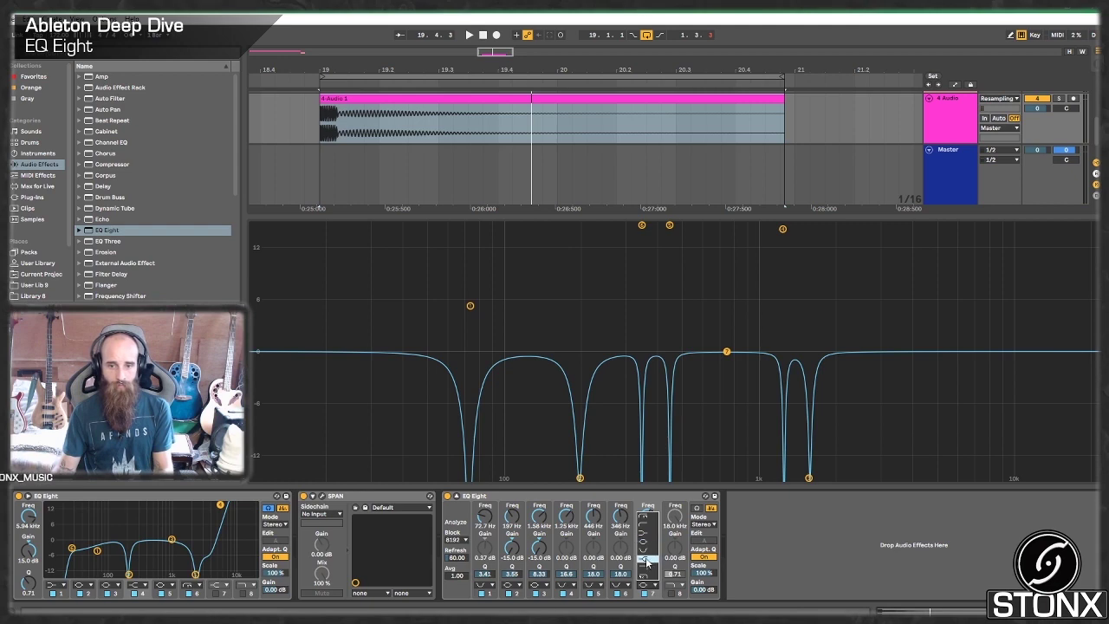
pyautogui.click(643, 553)
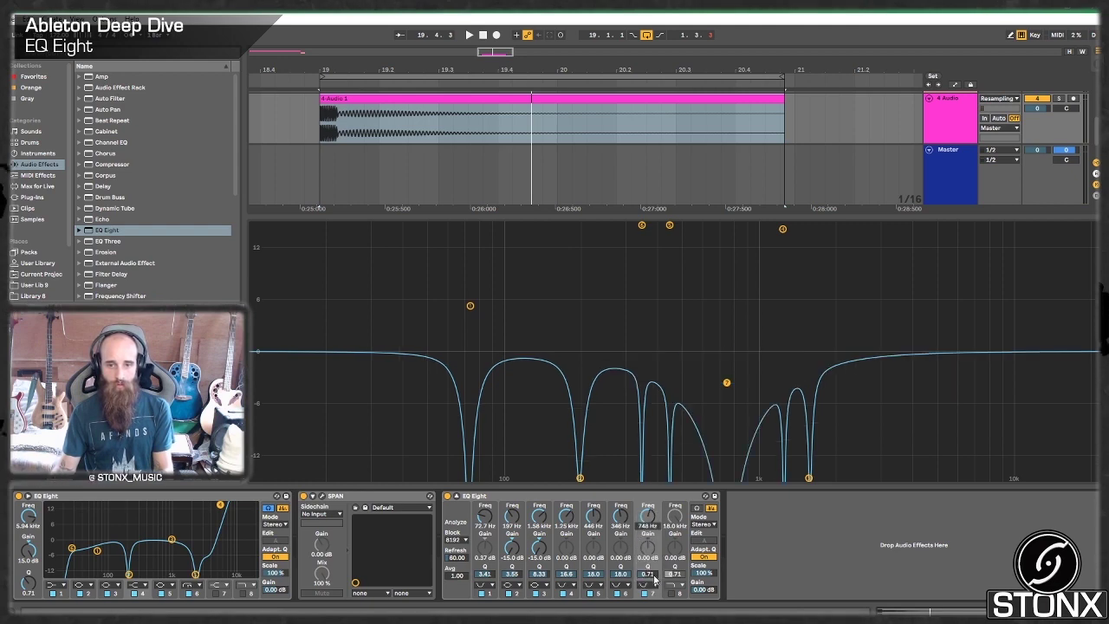
pyautogui.press('space')
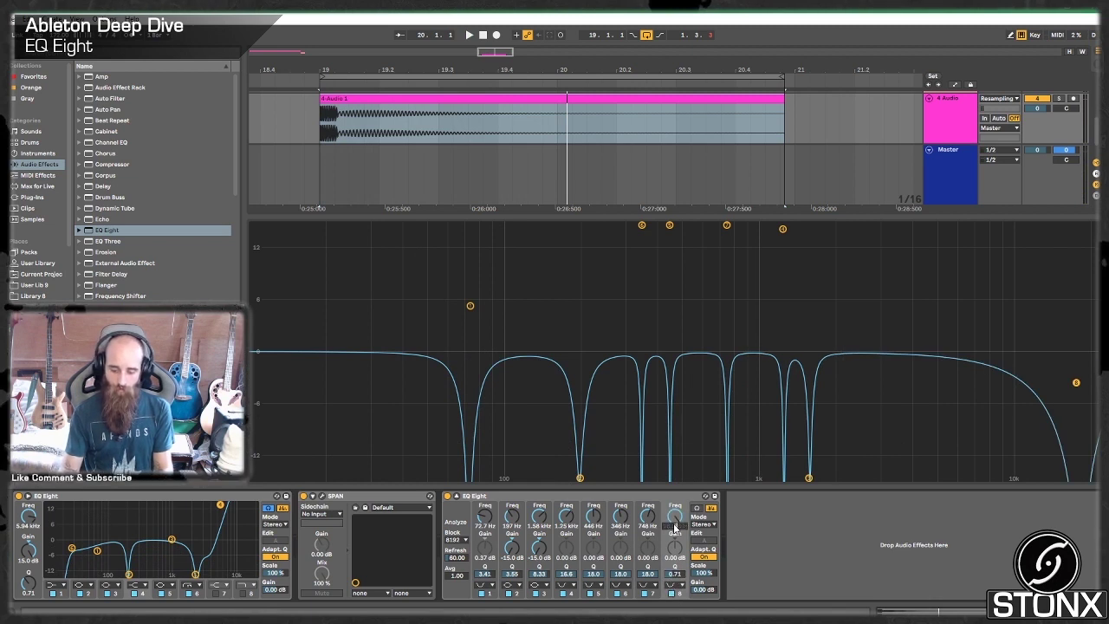
# - Set the second EQ Eight's band 8 notch to 576 Hz with a Q of 18.0 and audition the kick
pyautogui.press('Return')
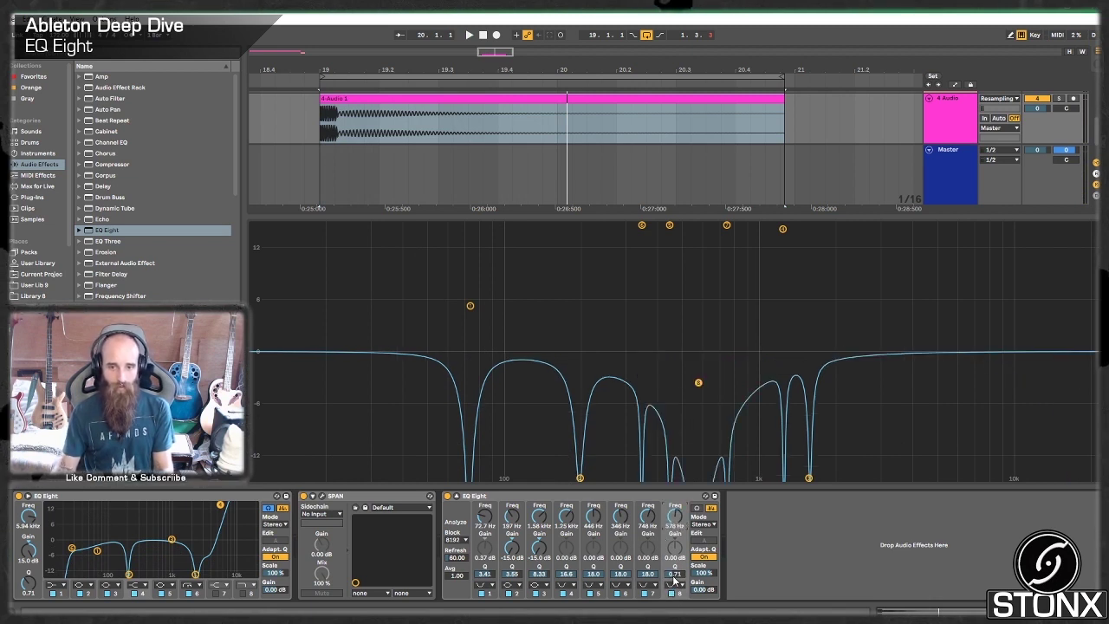
pyautogui.moveTo(674, 575); pyautogui.dragTo(673, 451)
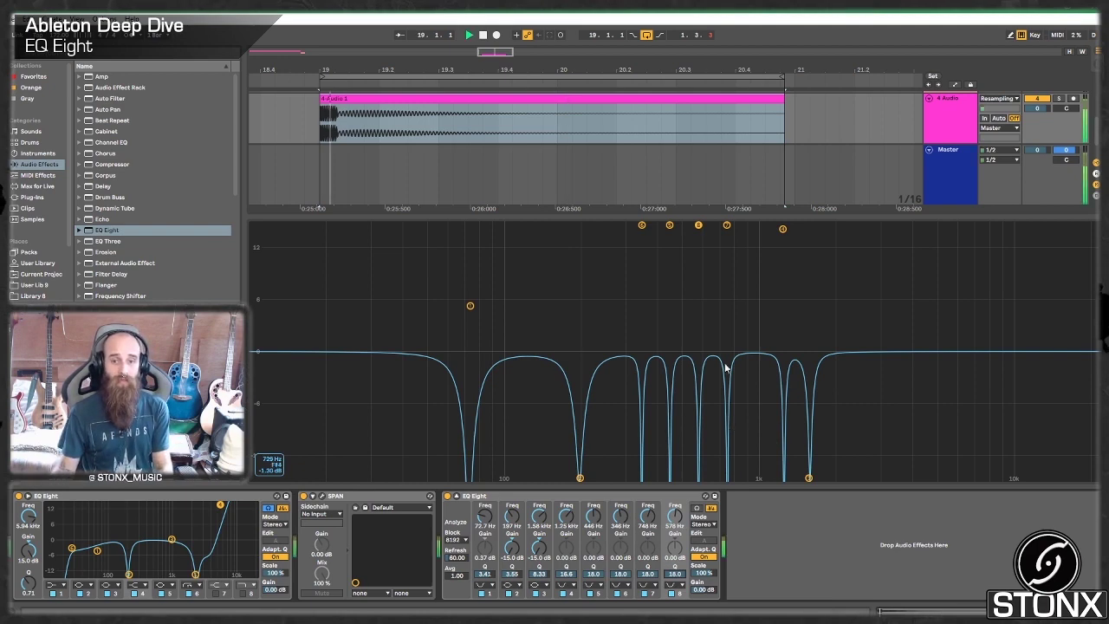
pyautogui.press('space')
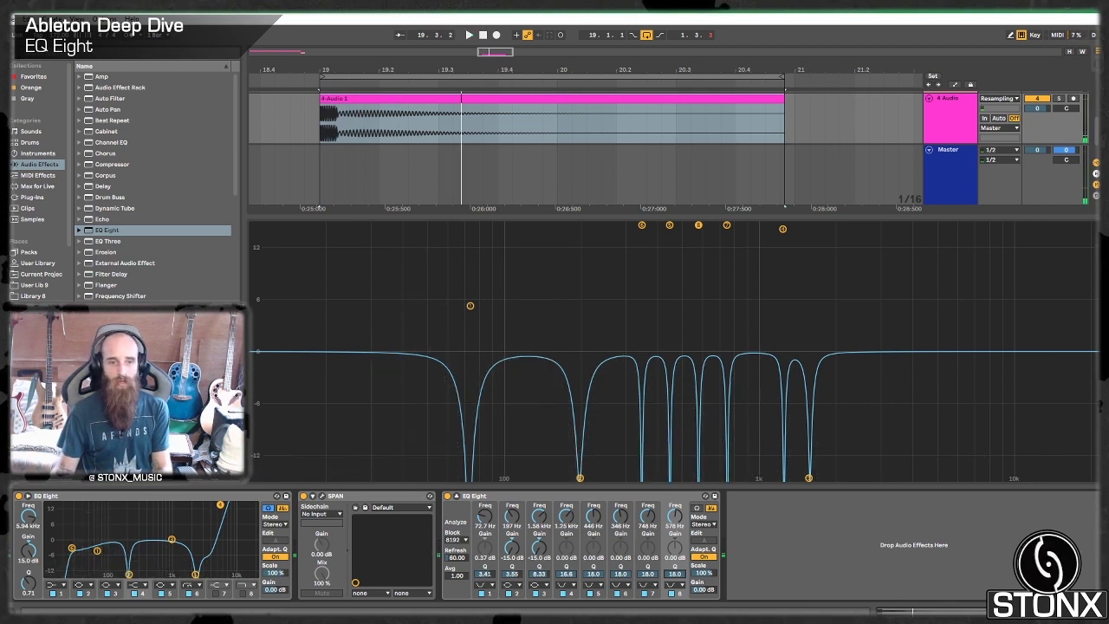
# - Add a third EQ Eight at the end of the chain, show its large display and disable band 1
pyautogui.click(114, 232)
pyautogui.moveTo(747, 515); pyautogui.dragTo(747, 515)
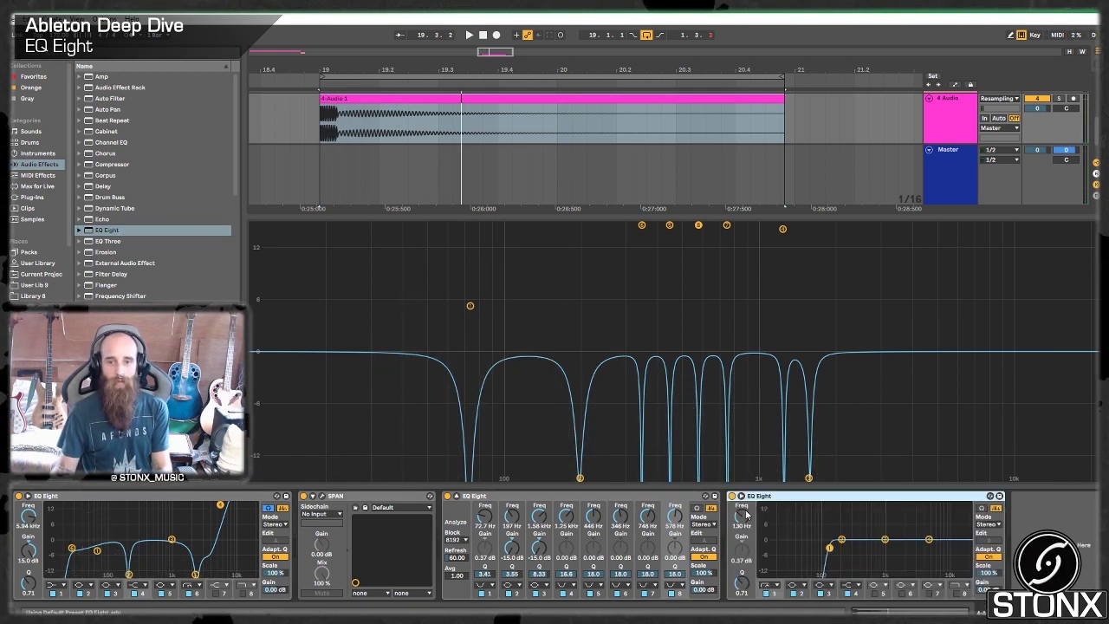
pyautogui.click(742, 497)
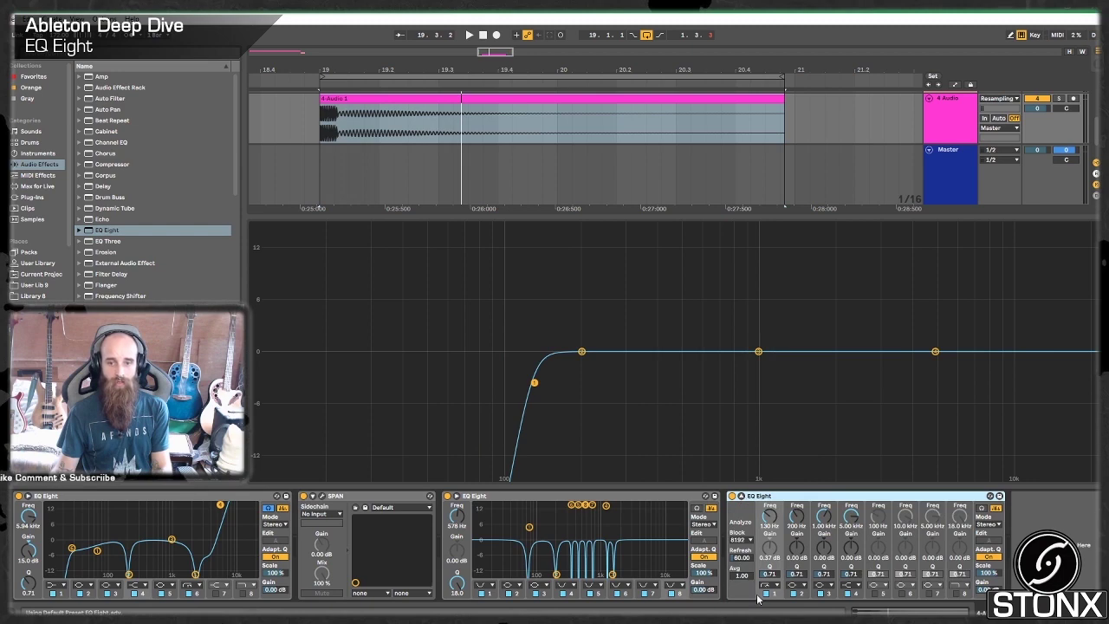
pyautogui.click(765, 593)
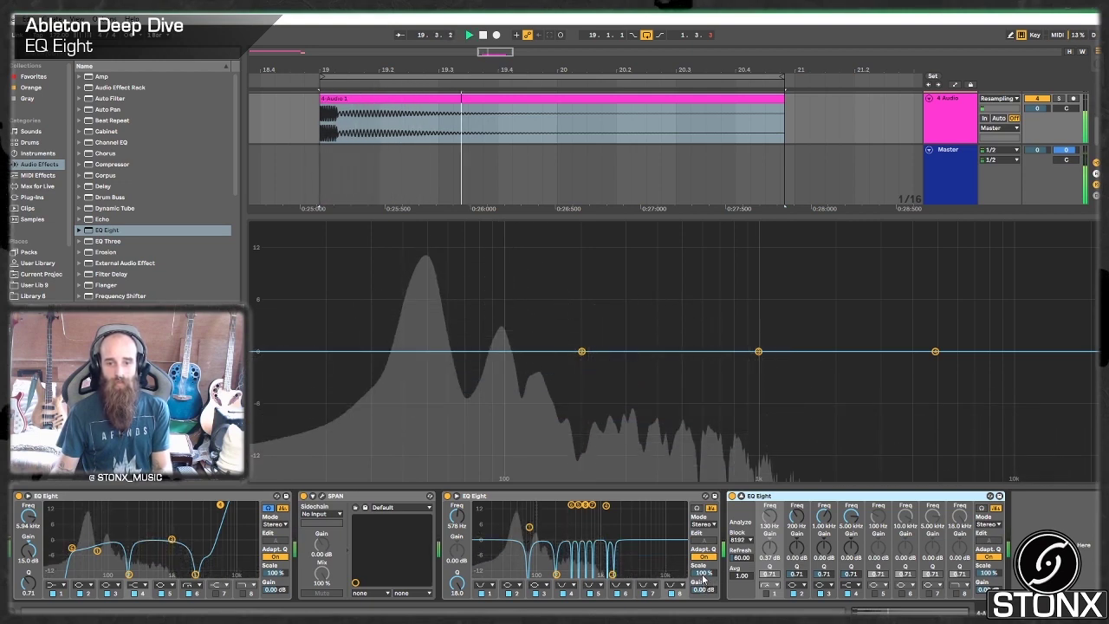
# - Set the second EQ Eight's Scale to 200 % and duplicate that device, checking the duplicate's curve during playback
pyautogui.moveTo(704, 572); pyautogui.dragTo(704, 533)
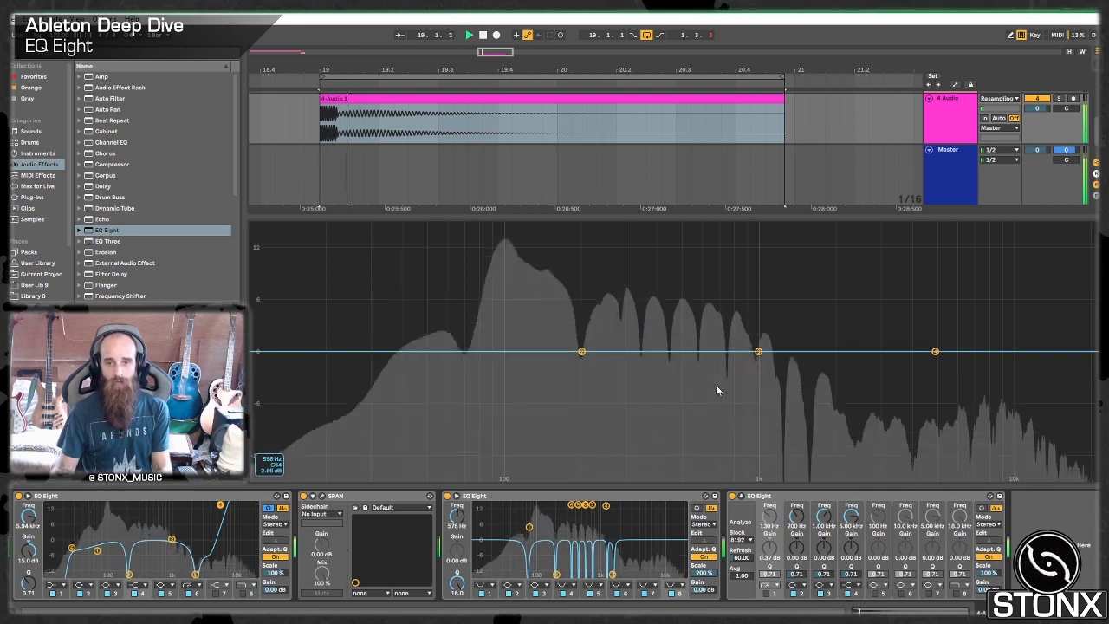
pyautogui.rightClick(599, 497)
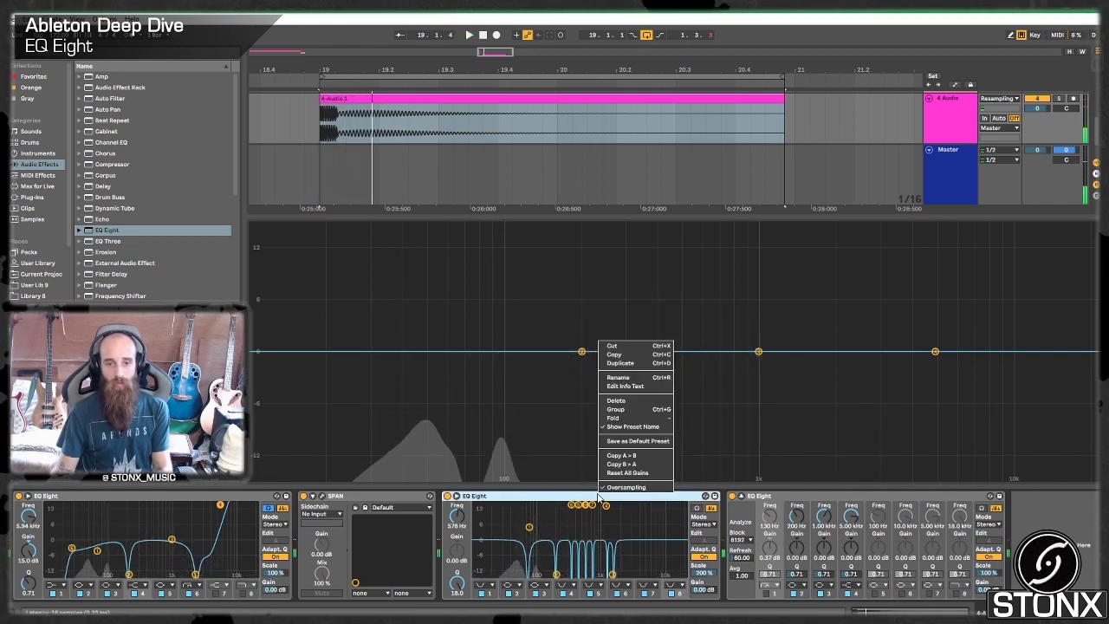
pyautogui.click(619, 364)
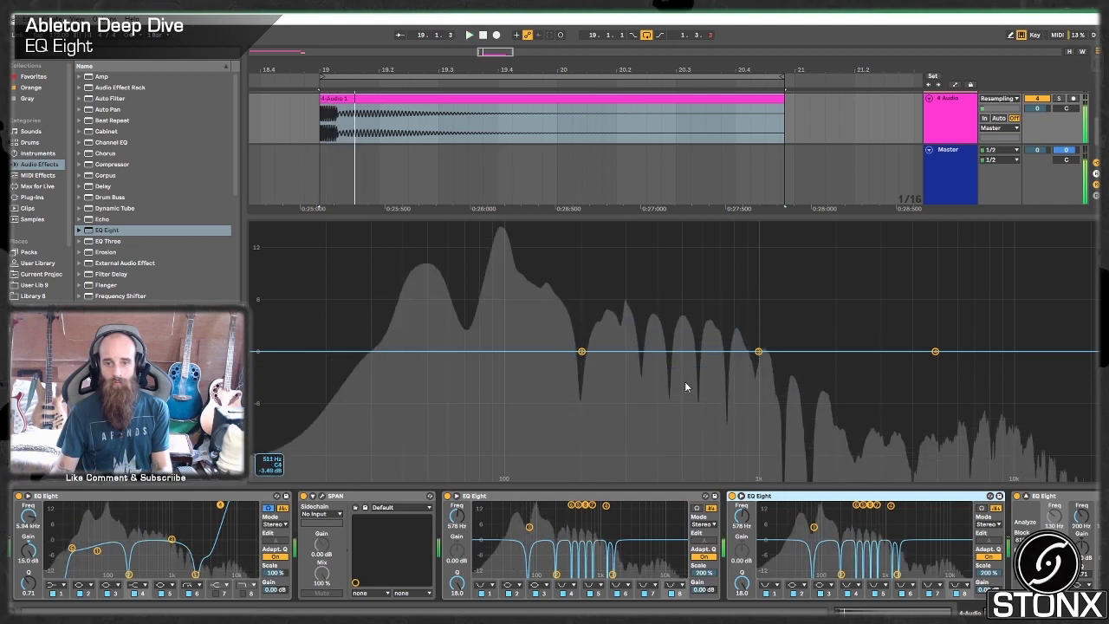
pyautogui.click(741, 496)
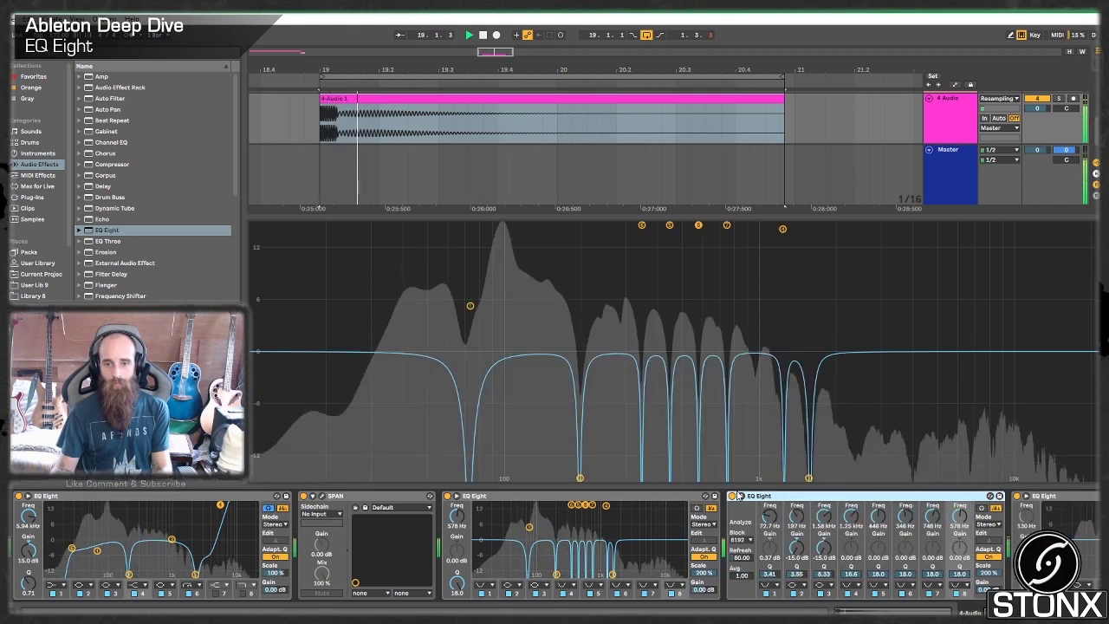
pyautogui.click(741, 496)
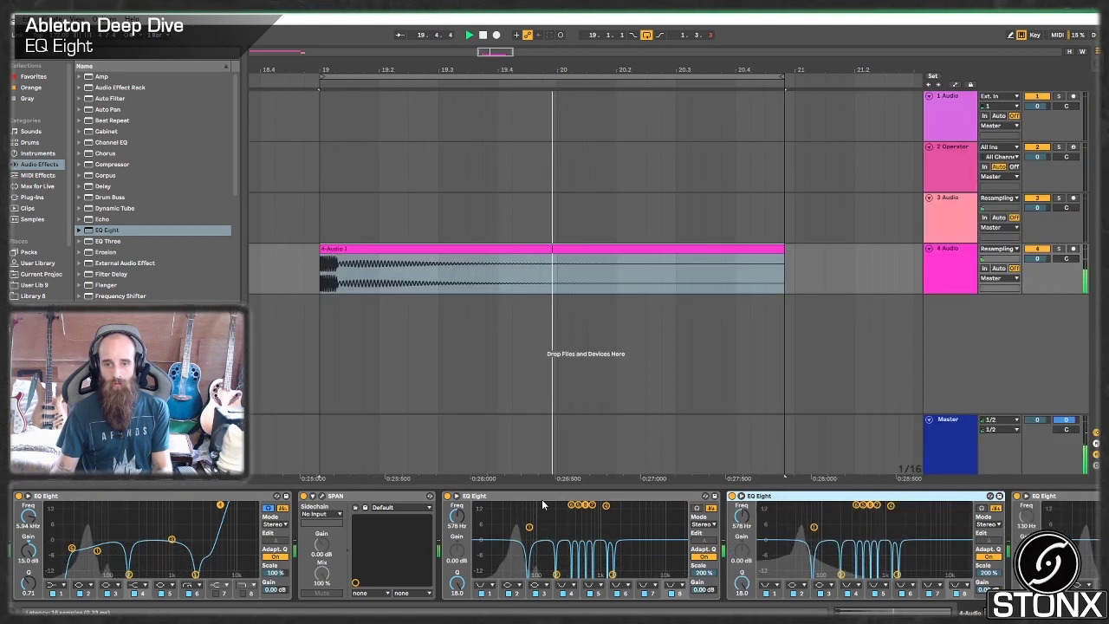
# - Fold the three EQ Eights that follow SPAN in the device chain and stop playback
pyautogui.click(457, 496)
pyautogui.doubleClick(482, 498)
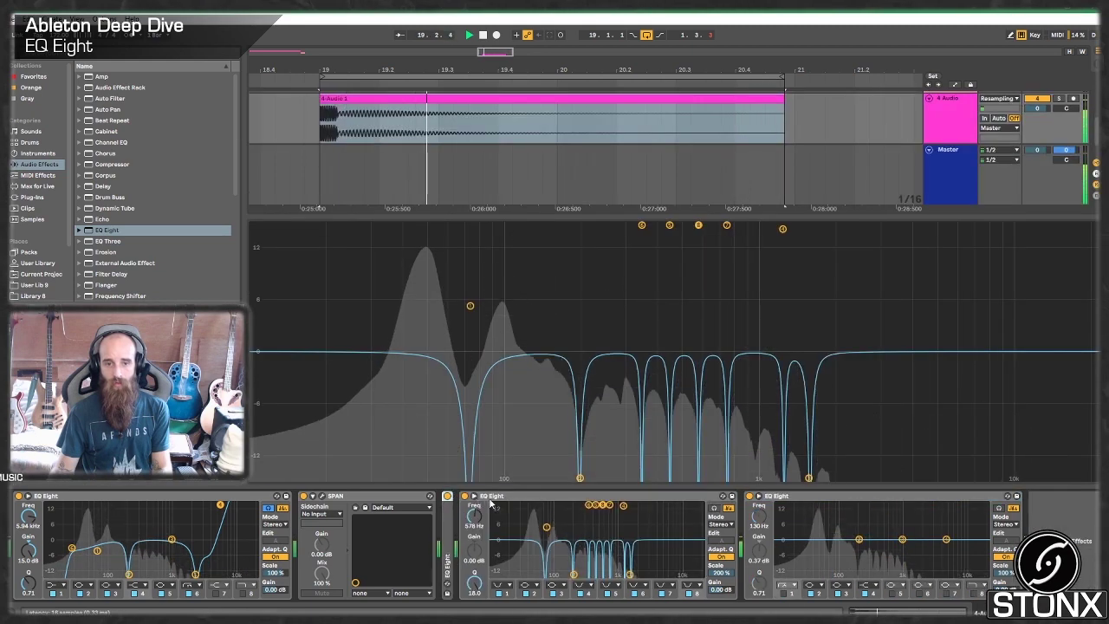
pyautogui.doubleClick(493, 498)
pyautogui.click(492, 497)
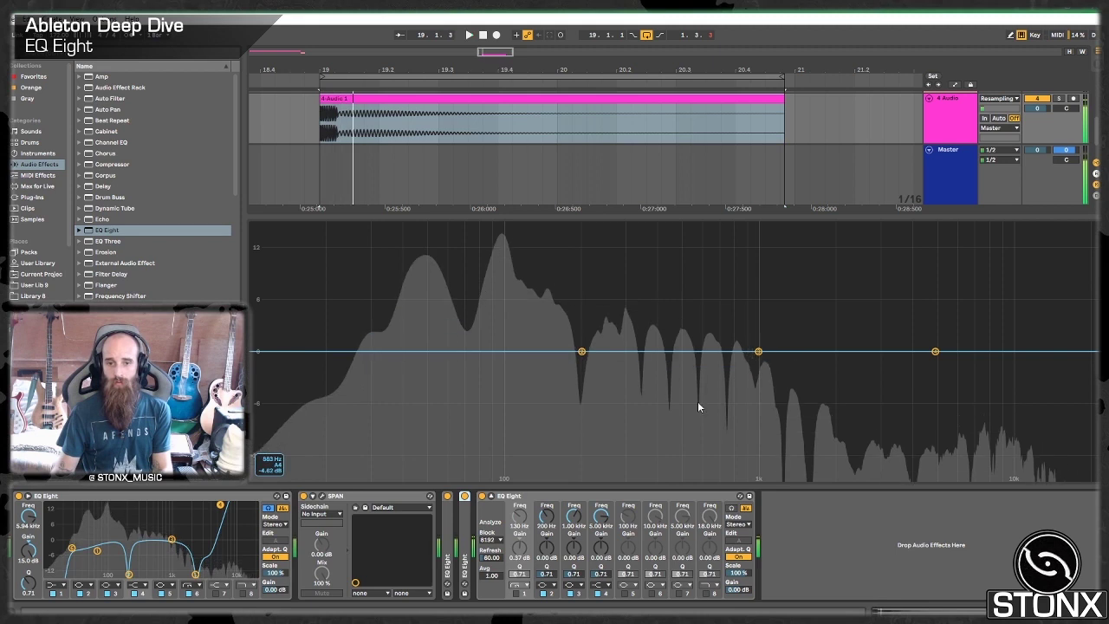
pyautogui.press('space')
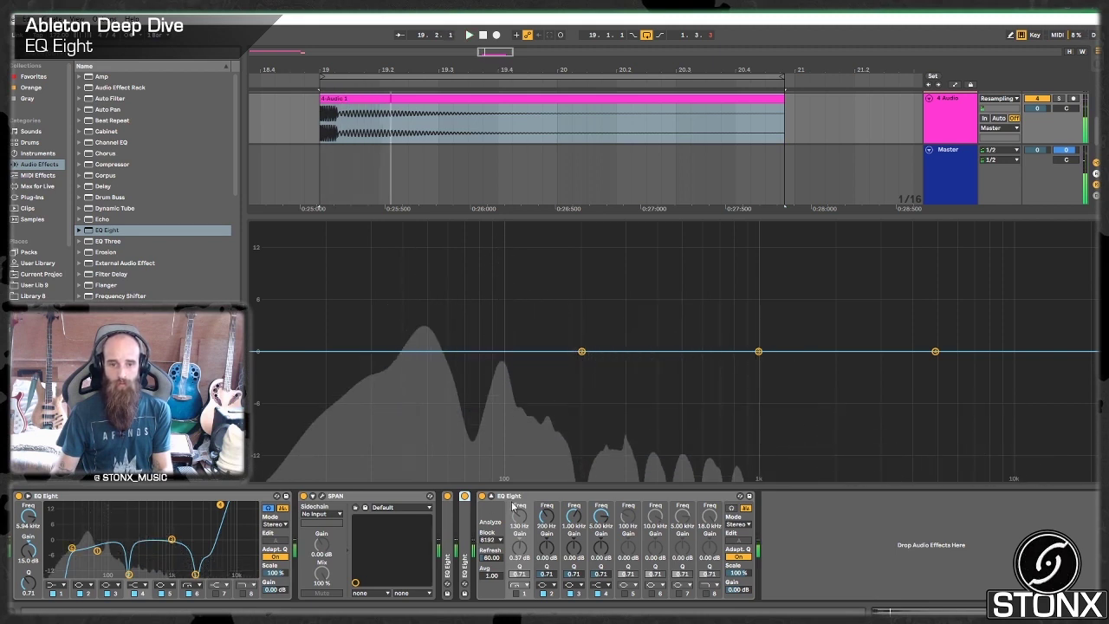
pyautogui.click(513, 497)
pyautogui.doubleClick(513, 499)
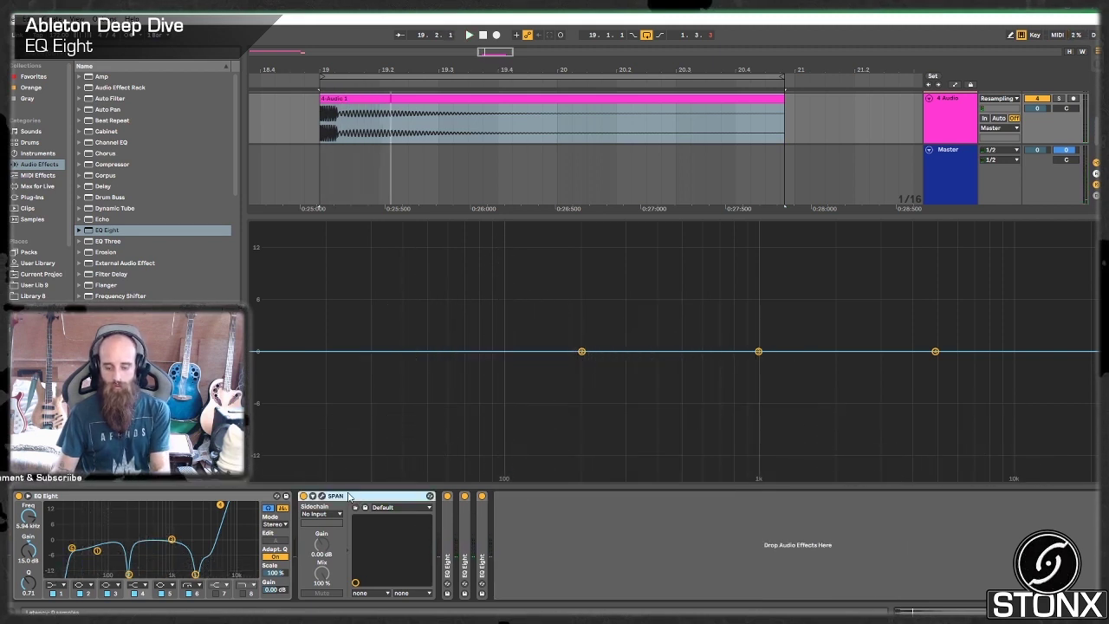
# - Remove SPAN and group the four EQ Eights into an Audio Effect Rack
pyautogui.doubleClick(349, 496)
pyautogui.click(194, 500)
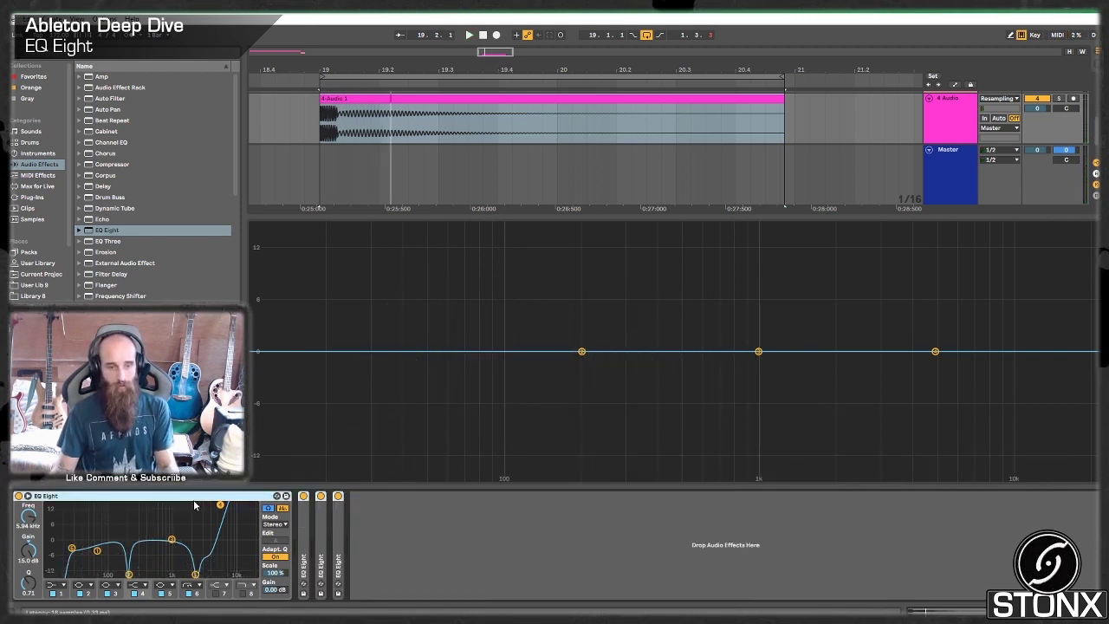
pyautogui.hotkey('ctrl', 'g')
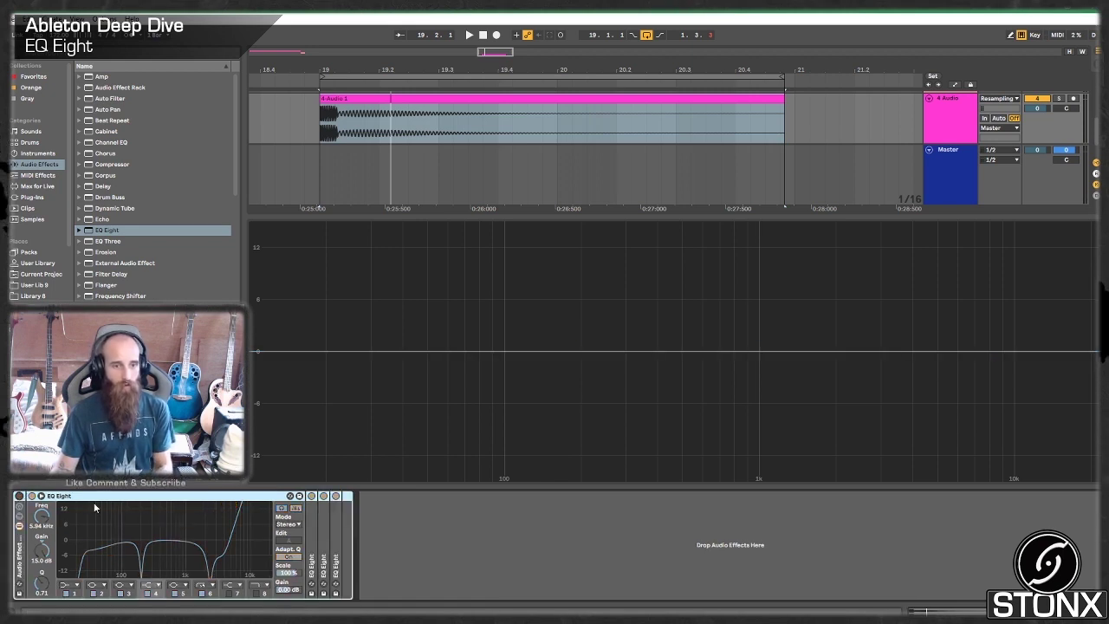
# - Lower the first EQ Eight's band 4 to 5.83 dB at 6.39 kHz while playing the kick
pyautogui.press('space')
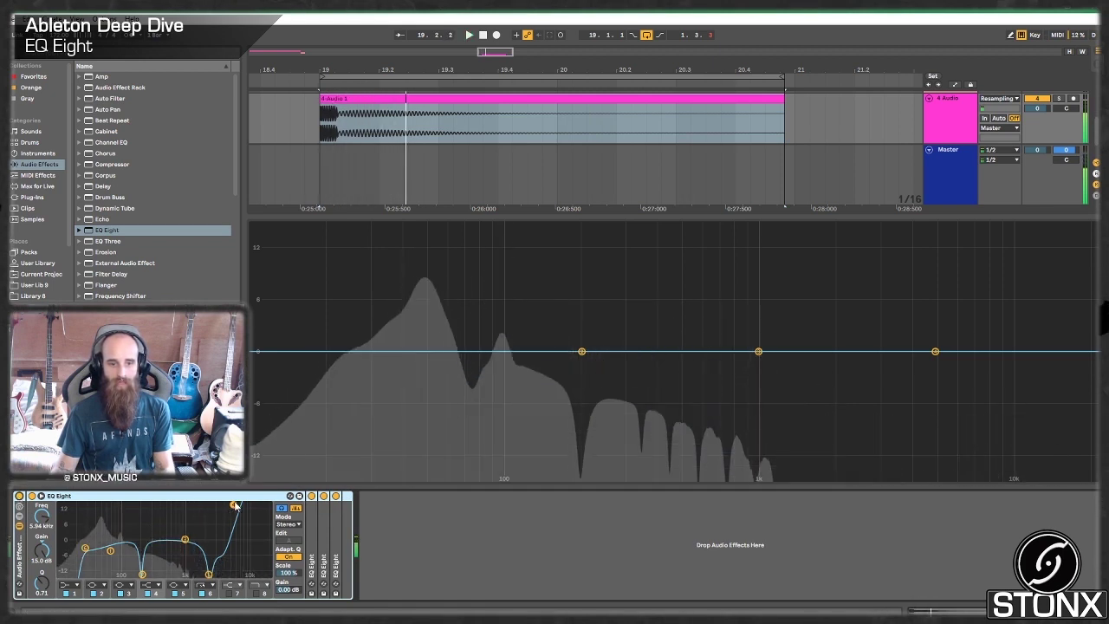
pyautogui.moveTo(234, 504); pyautogui.dragTo(236, 526)
pyautogui.press('space')
pyautogui.press('space')
pyautogui.press('space')
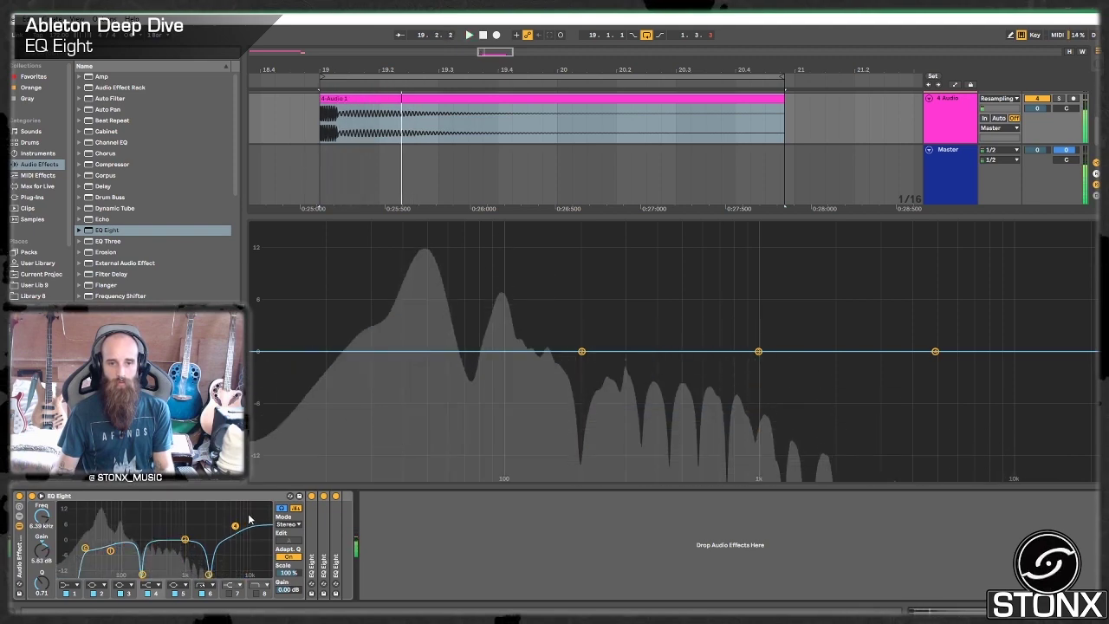
# - Retrigger the start of the kick repeatedly to audition it through the EQ rack
pyautogui.press('space')
pyautogui.press('space')
pyautogui.press('space')
pyautogui.press('space')
pyautogui.press('space')
pyautogui.press('space')
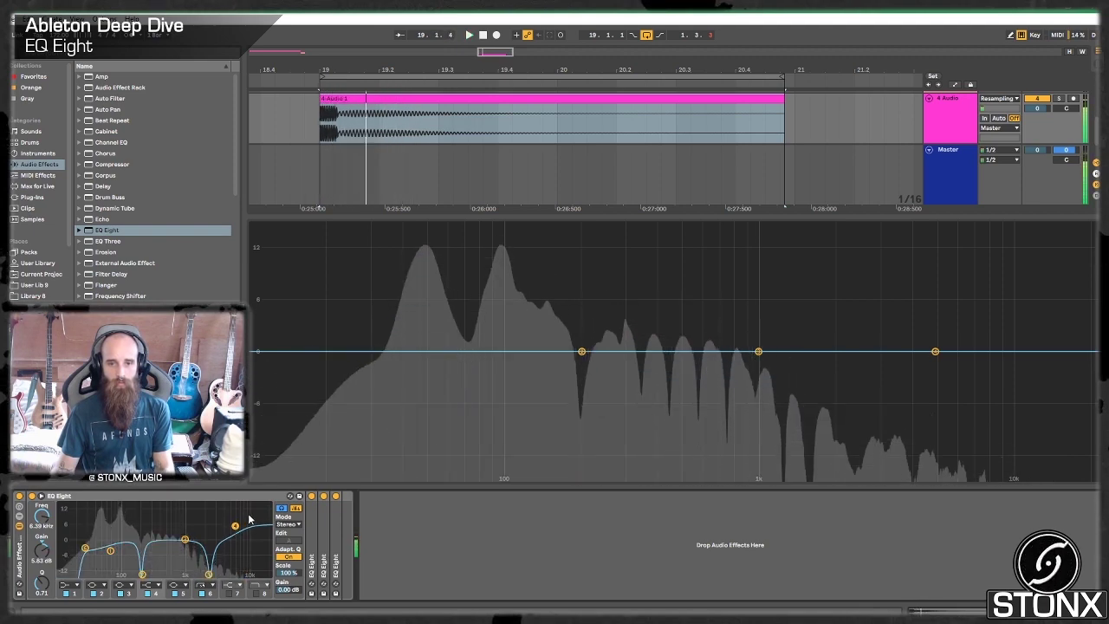
pyautogui.press('space')
pyautogui.press('space')
pyautogui.press('space')
pyautogui.press('space')
pyautogui.press('space')
pyautogui.press('space')
pyautogui.press('space')
pyautogui.press('space')
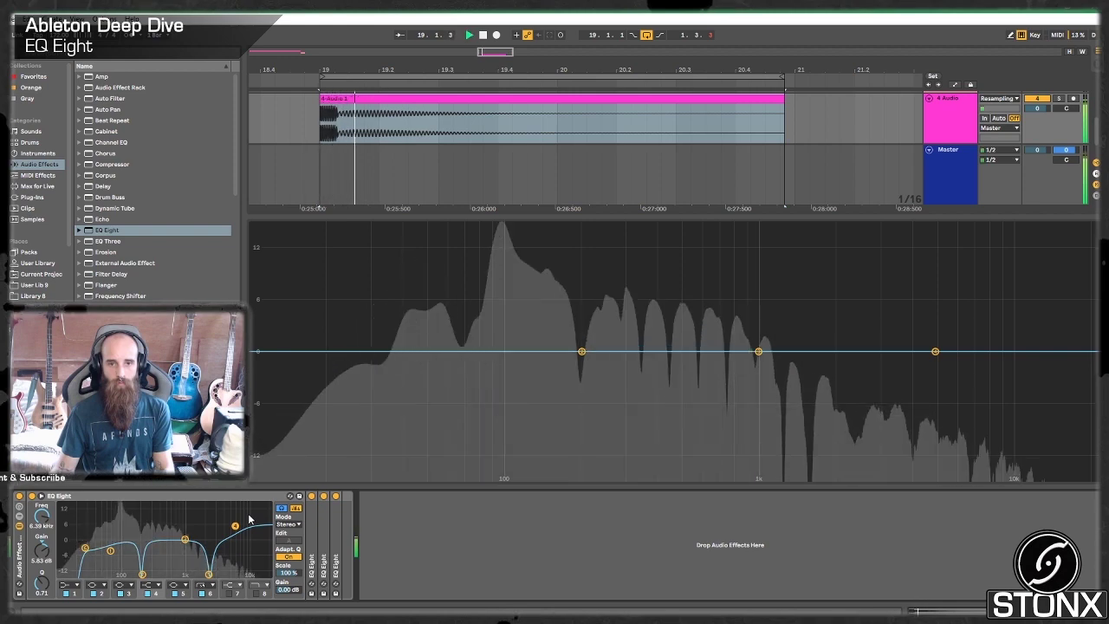
pyautogui.press('space')
pyautogui.press('space')
pyautogui.press('space')
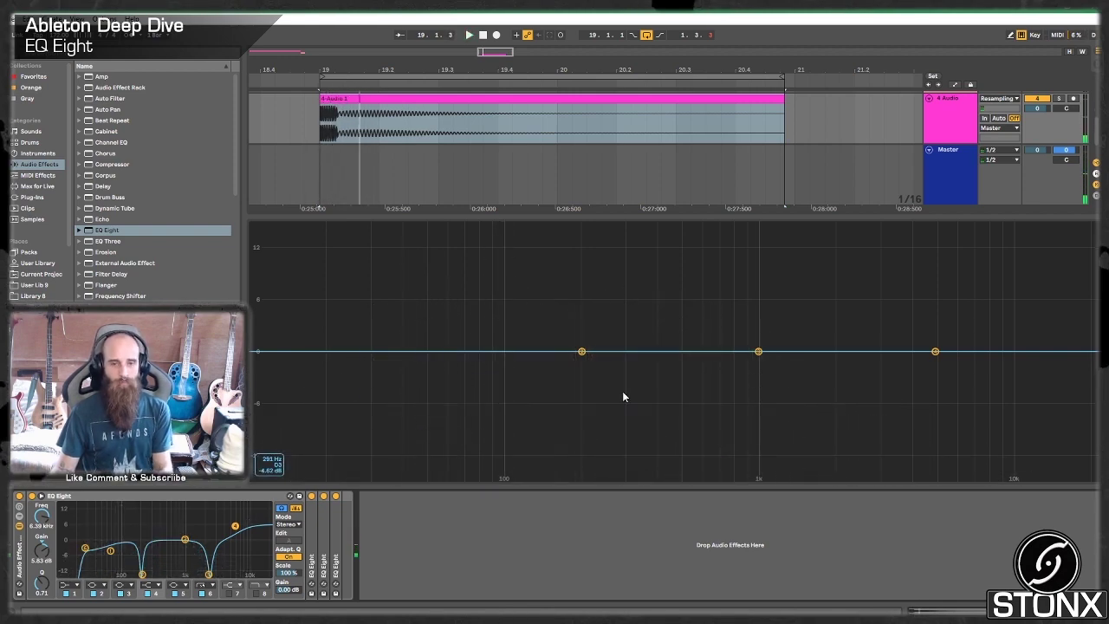
pyautogui.press('space')
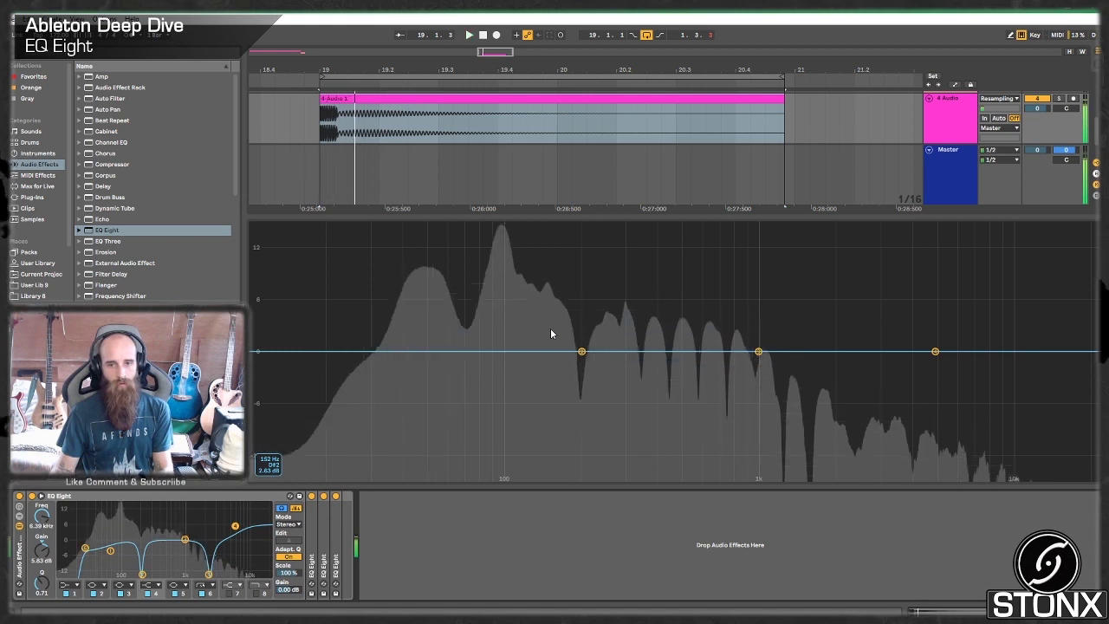
pyautogui.press('space')
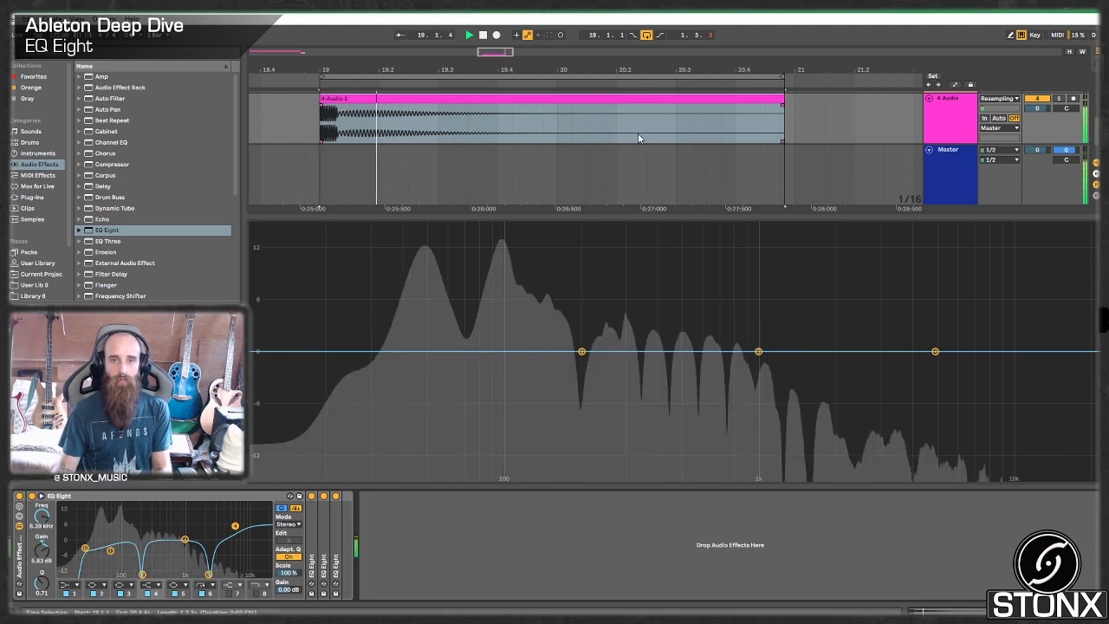
# - Stop playback and shorten the kick clip to one beat, ending at 19.2
pyautogui.press('space')
pyautogui.click(717, 96)
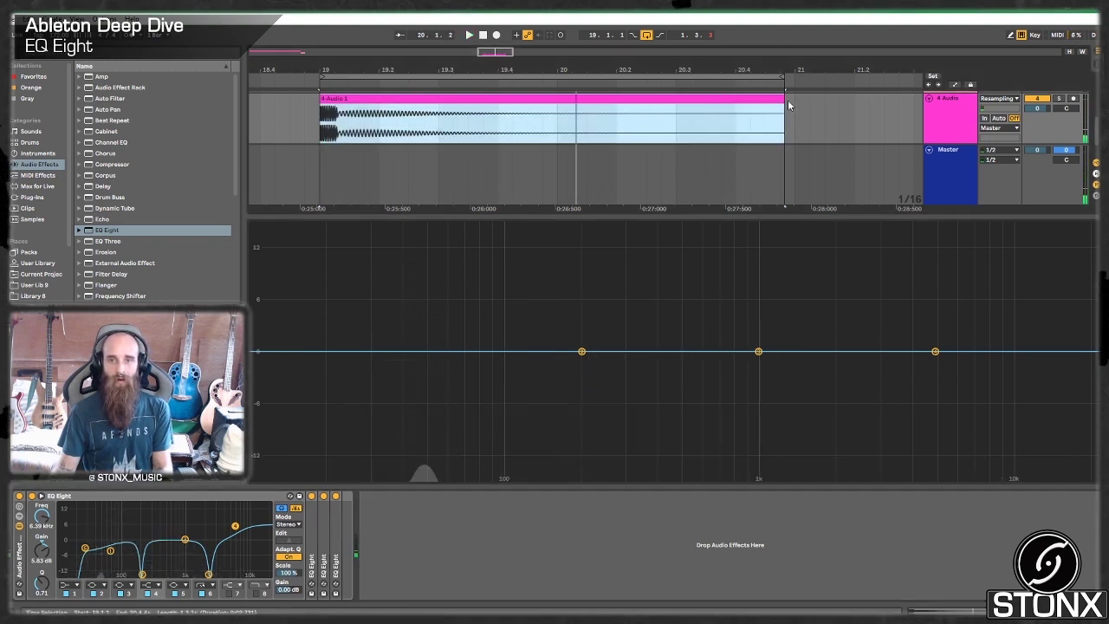
pyautogui.moveTo(783, 97); pyautogui.dragTo(399, 136)
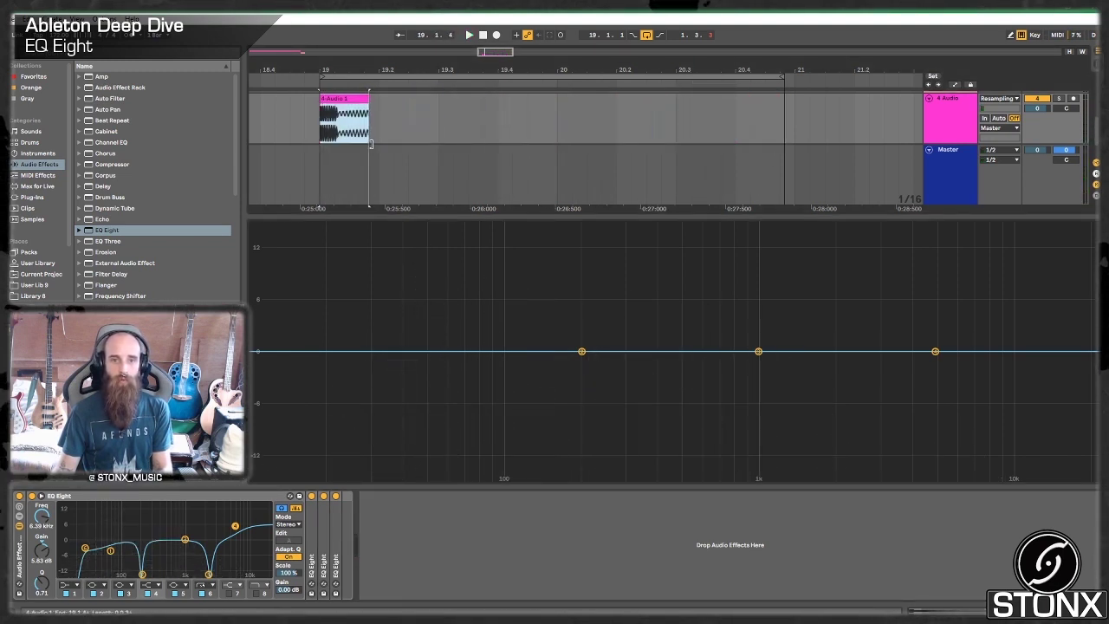
pyautogui.click(375, 145)
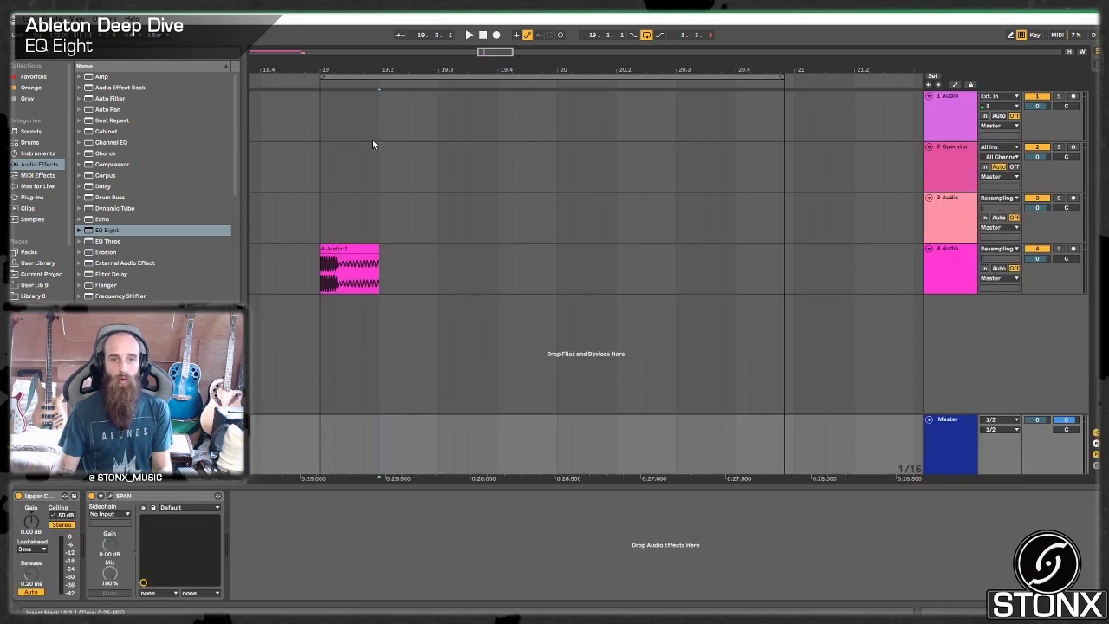
# - Add a curved fade-out to the shortened kick clip, audition it, and move it later on the same track
pyautogui.click(351, 257)
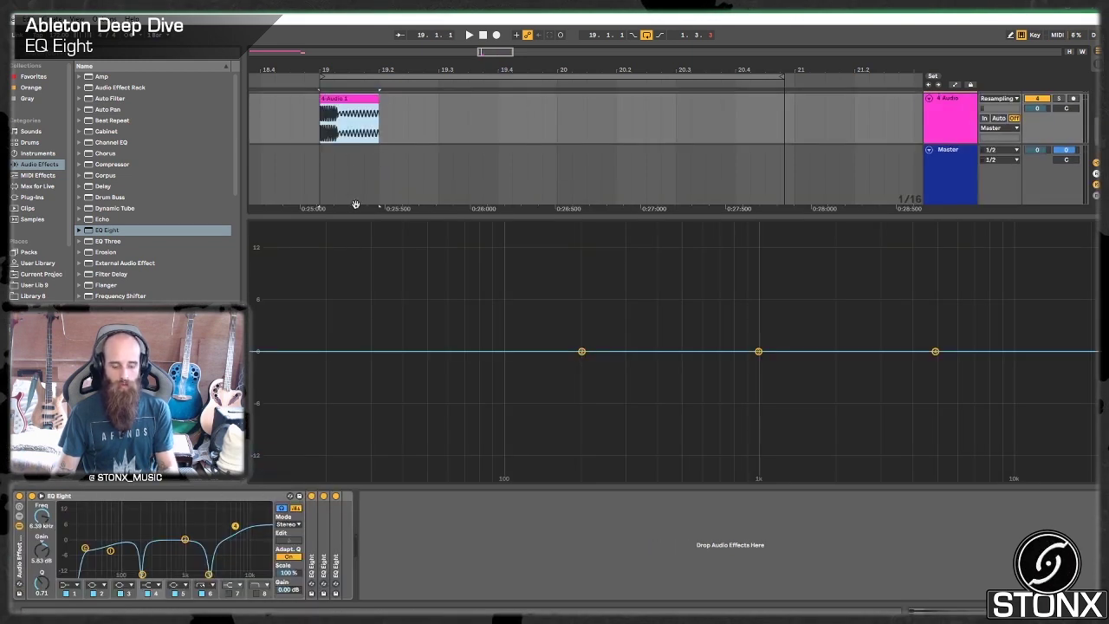
pyautogui.click(377, 115)
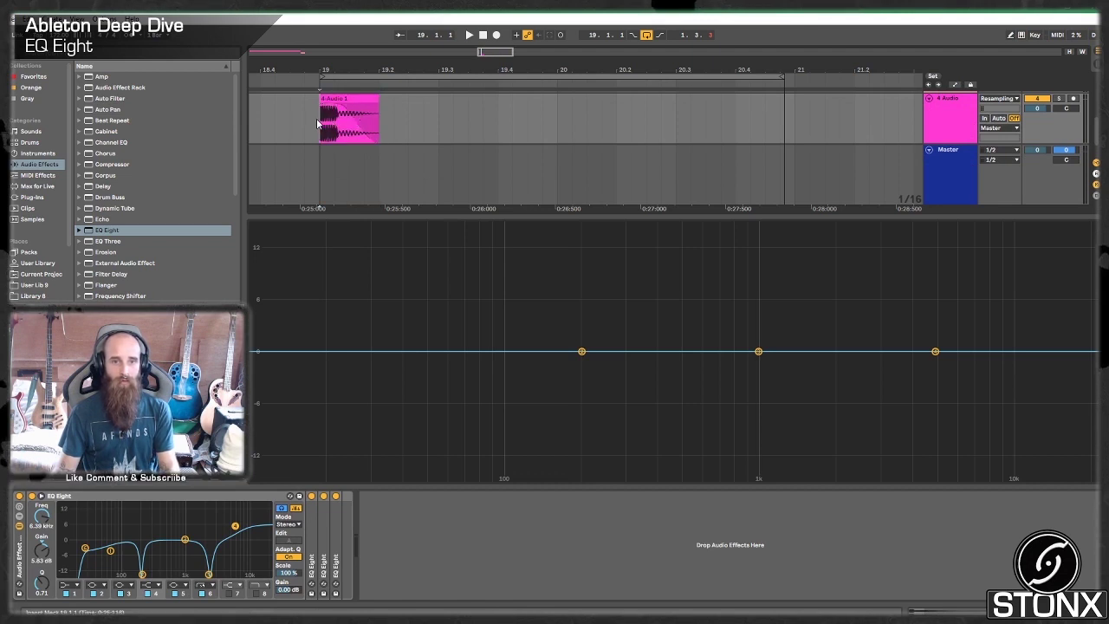
pyautogui.press('space')
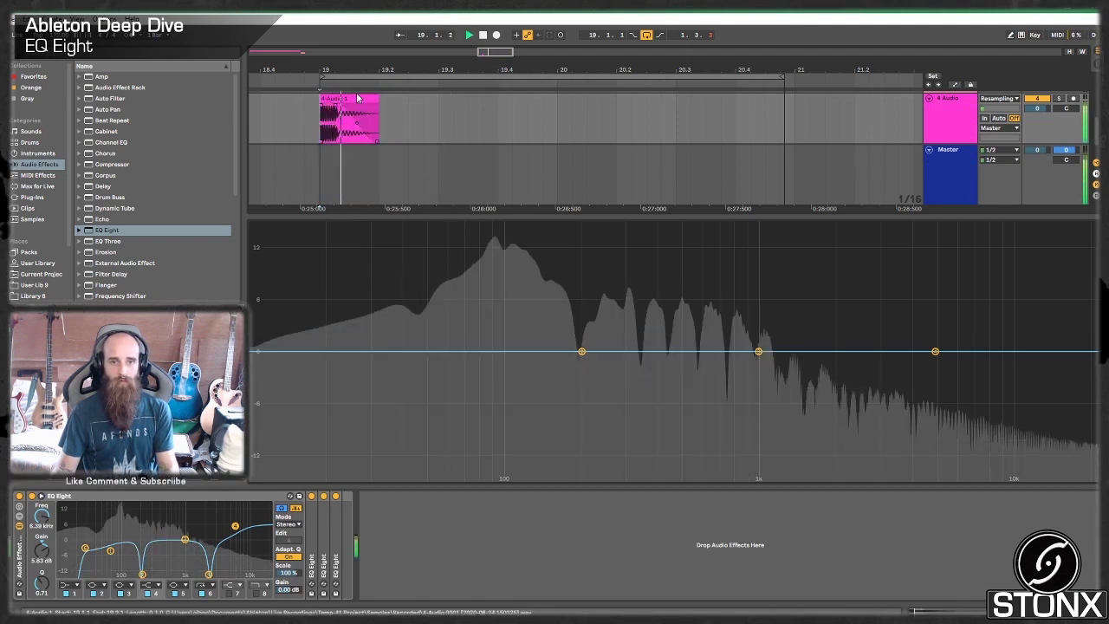
pyautogui.press('space')
pyautogui.moveTo(348, 99); pyautogui.dragTo(435, 119)
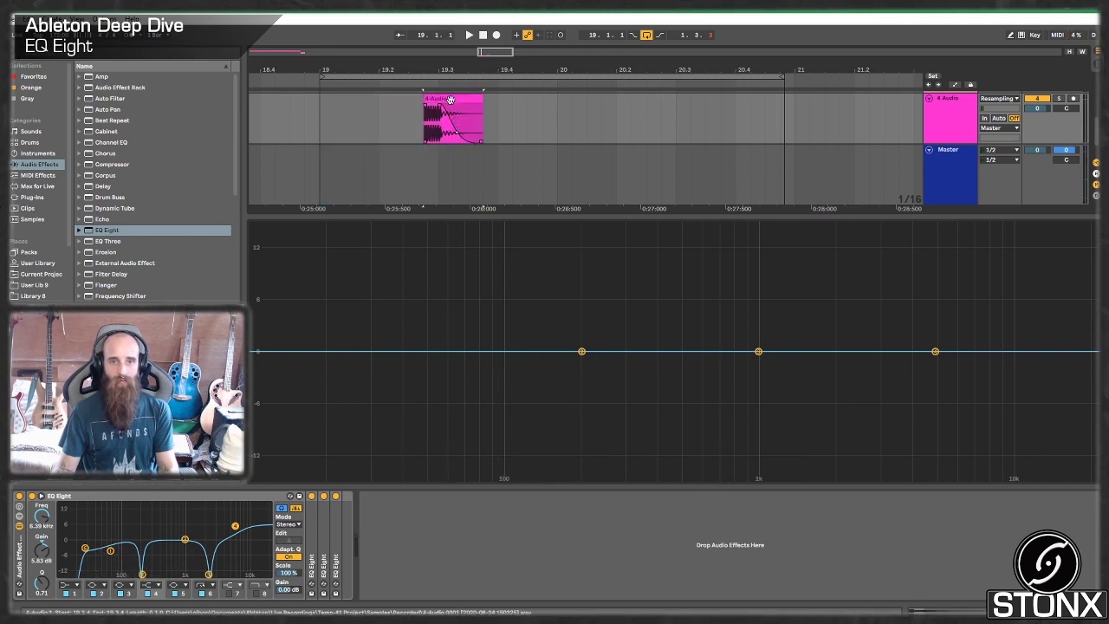
# - Move the shortened kick clip back to start at bar 19 and audition it several times
pyautogui.moveTo(360, 101); pyautogui.dragTo(345, 133)
pyautogui.press('space')
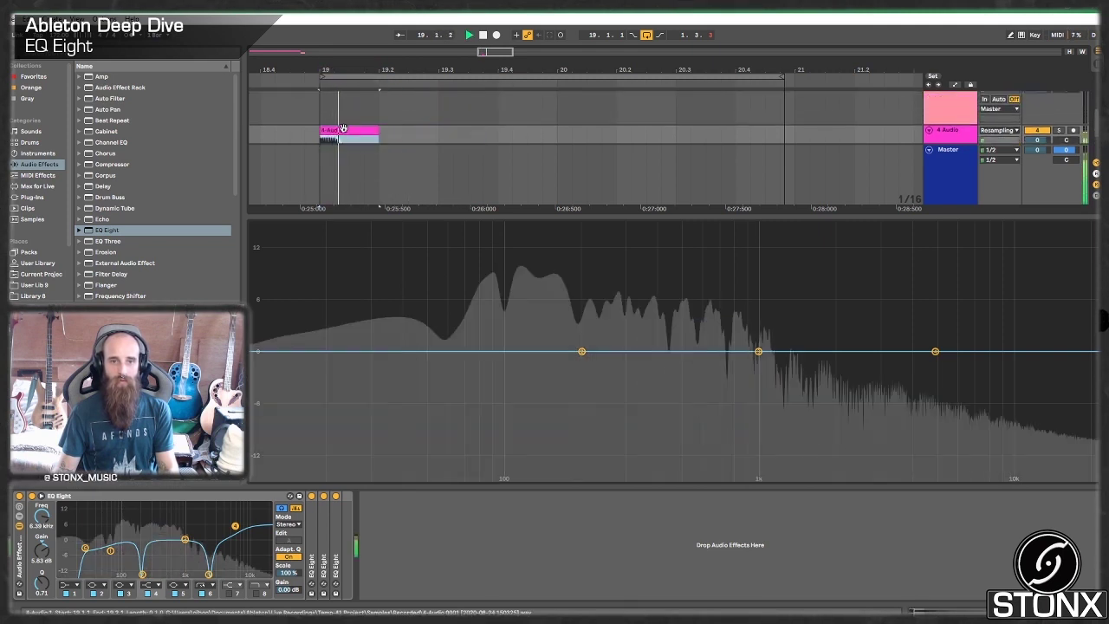
pyautogui.scroll(-2, 428, 156)
pyautogui.press('space')
pyautogui.press('space')
pyautogui.press('space')
pyautogui.press('space')
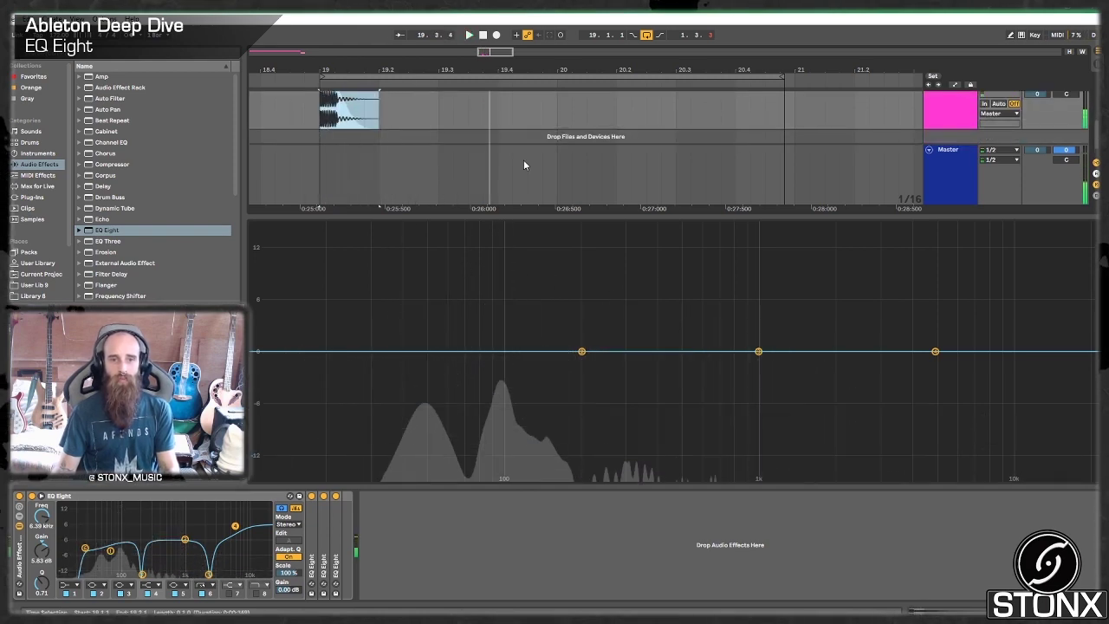
pyautogui.scroll(1, 492, 140)
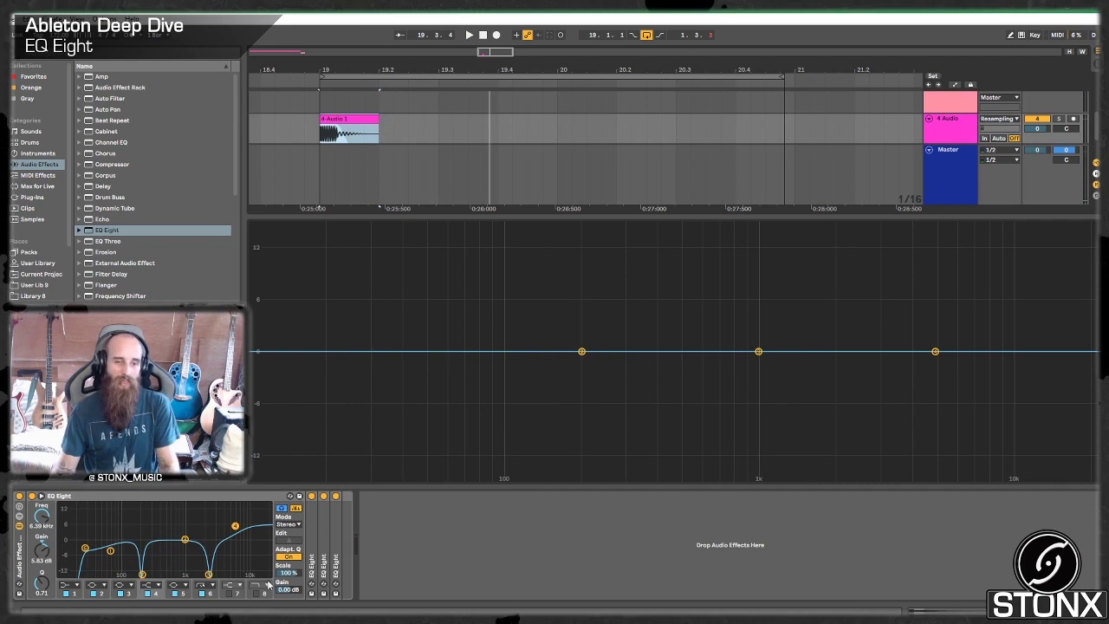
# - Collapse and bypass the EQ rack, and add the Voxengo SPAN analyser after it with an enlarged window
pyautogui.doubleClick(116, 494)
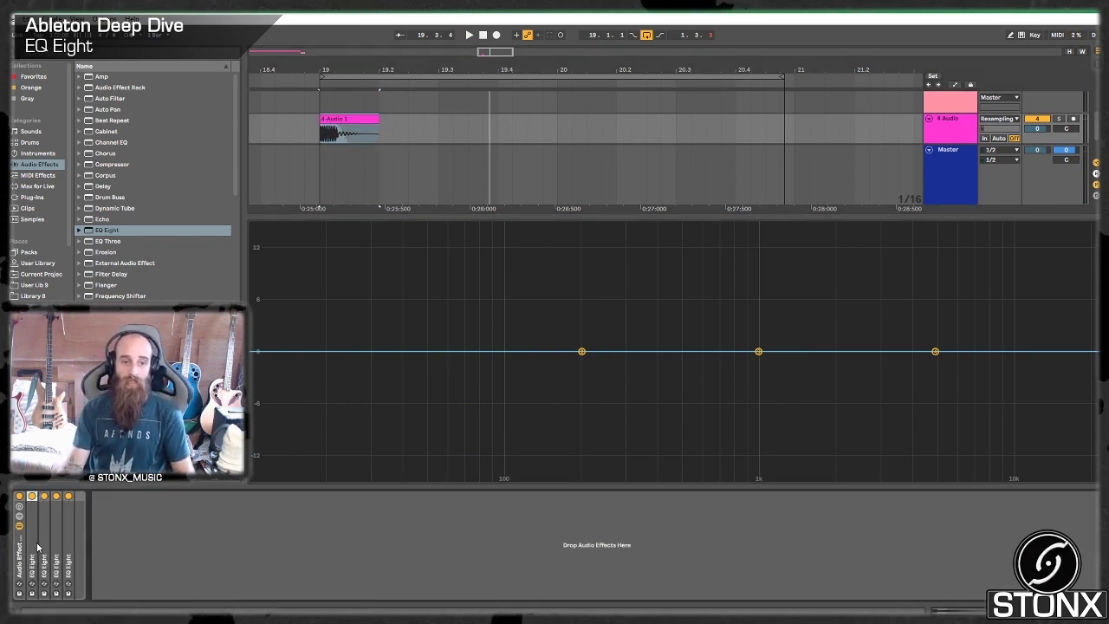
pyautogui.press('space')
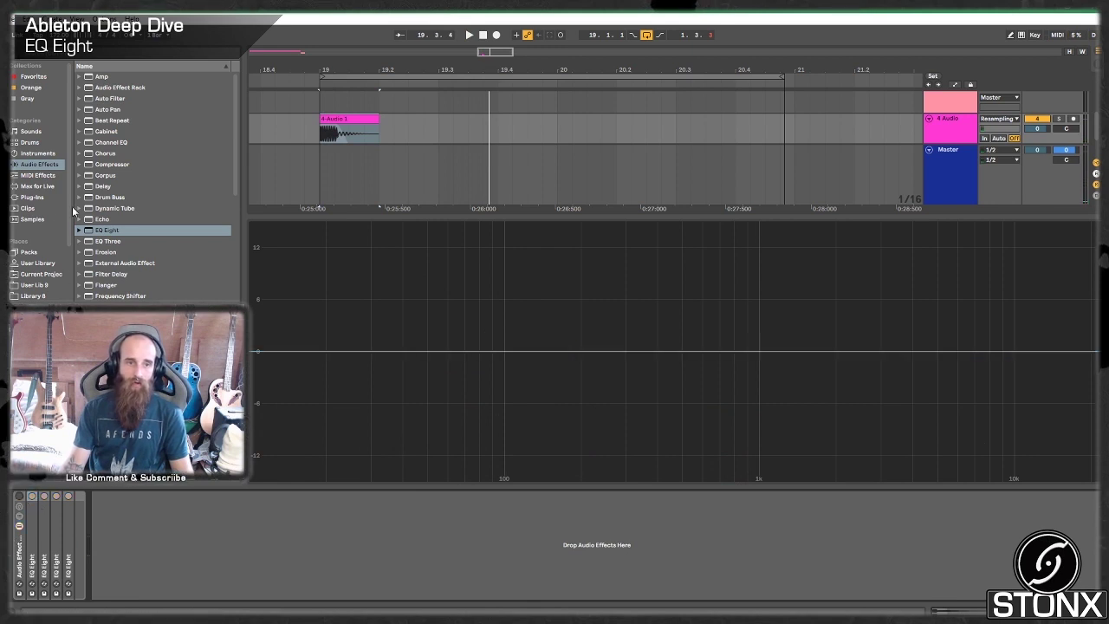
pyautogui.click(35, 197)
pyautogui.moveTo(108, 112); pyautogui.dragTo(414, 564)
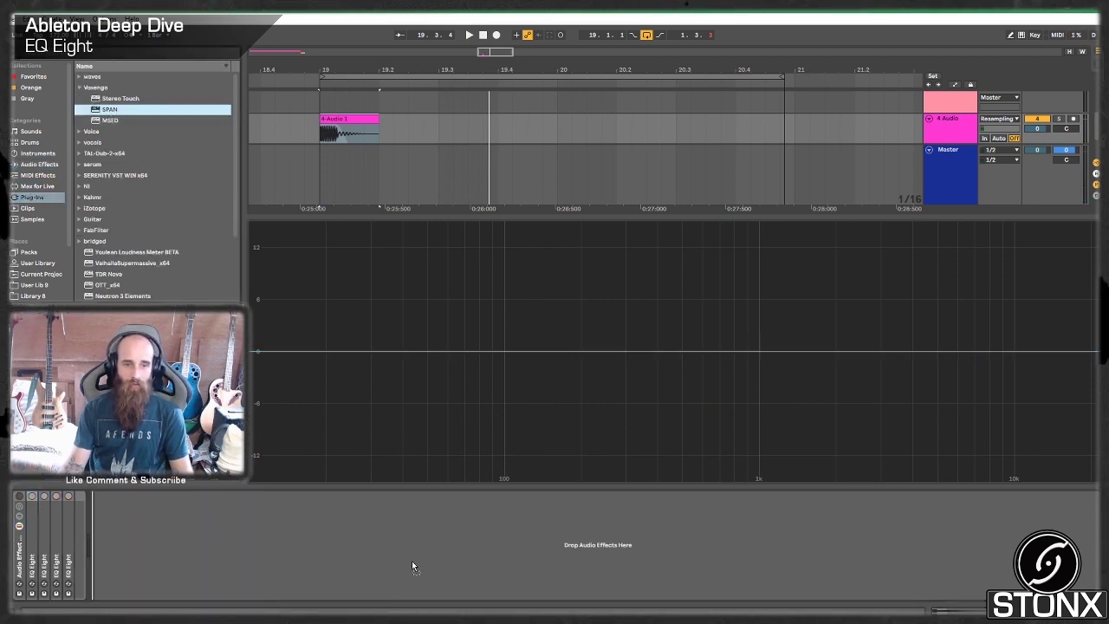
pyautogui.moveTo(529, 459); pyautogui.dragTo(998, 455)
# - Set SPAN's spectrum analyser block size to 4096 and close its mode editor
pyautogui.click(936, 143)
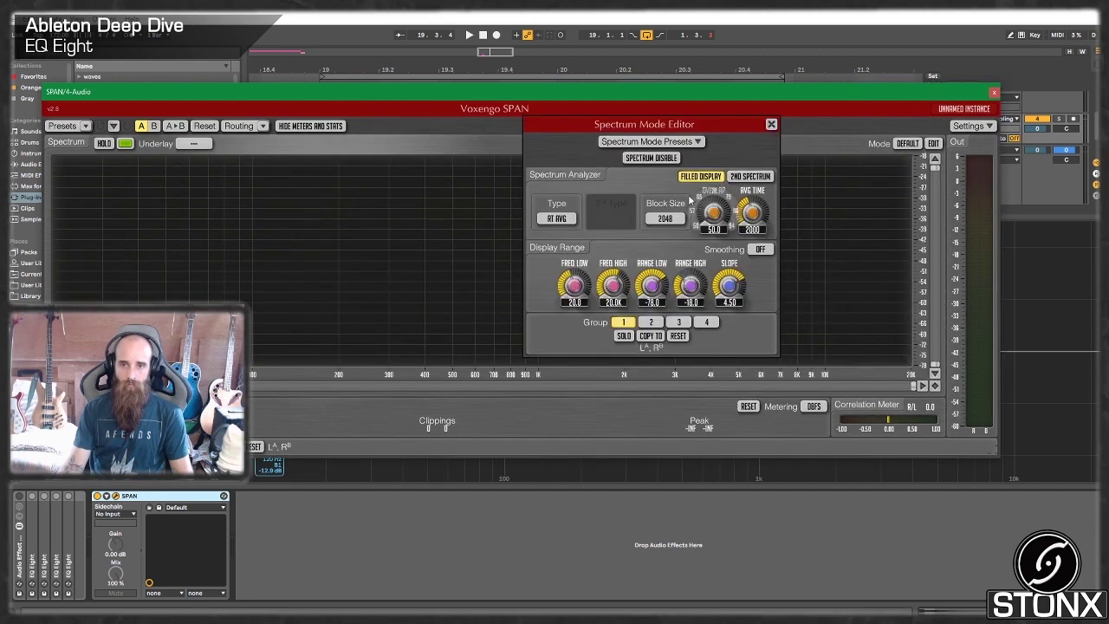
pyautogui.click(651, 219)
pyautogui.click(659, 297)
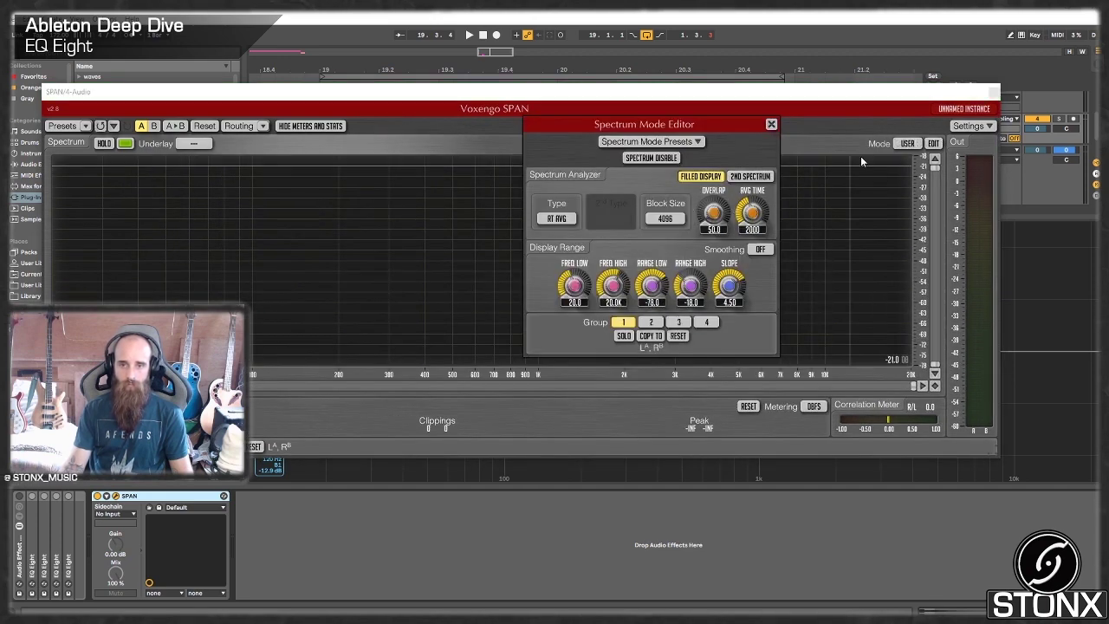
pyautogui.click(771, 124)
# - Play the kick while switching the EQ rack back on to compare its spectrum in SPAN, and close the analyser
pyautogui.moveTo(642, 95); pyautogui.dragTo(650, 40)
pyautogui.press('space')
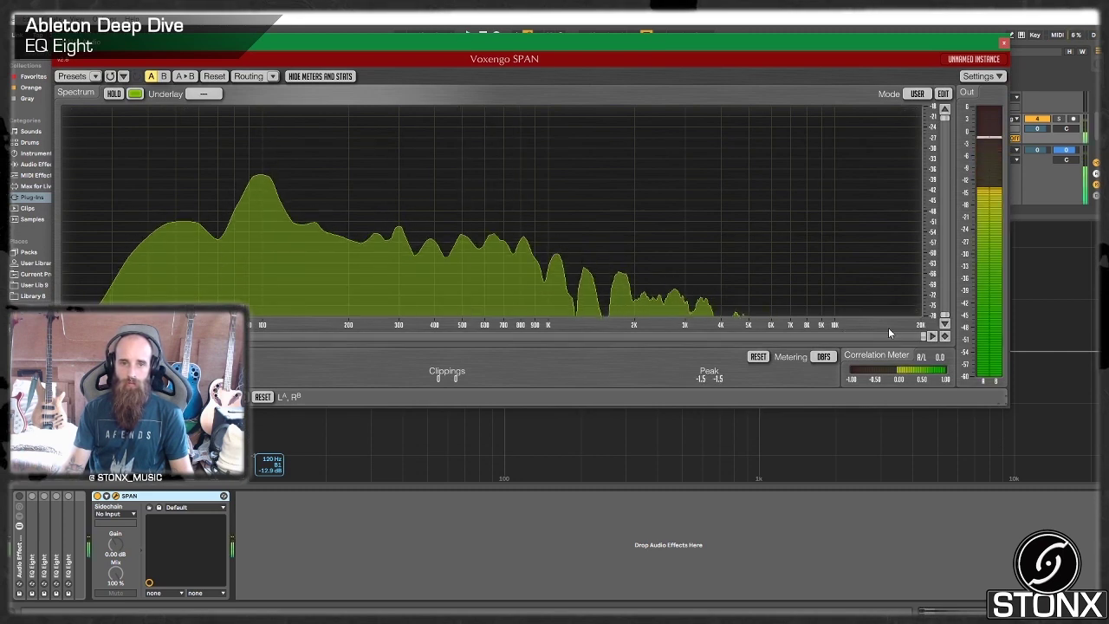
pyautogui.click(18, 499)
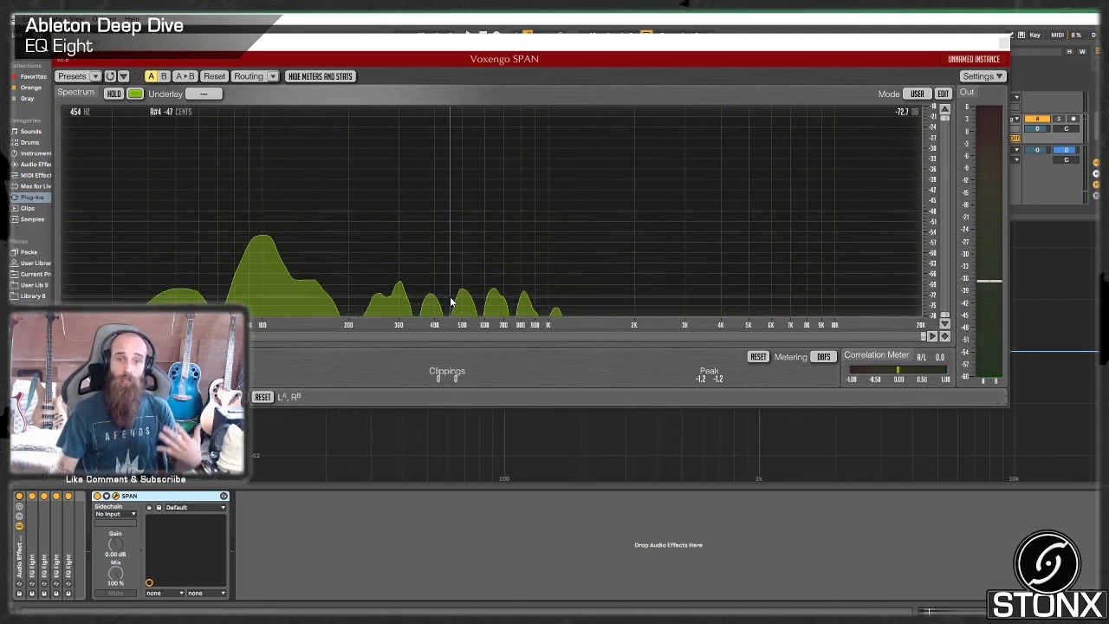
pyautogui.click(1011, 40)
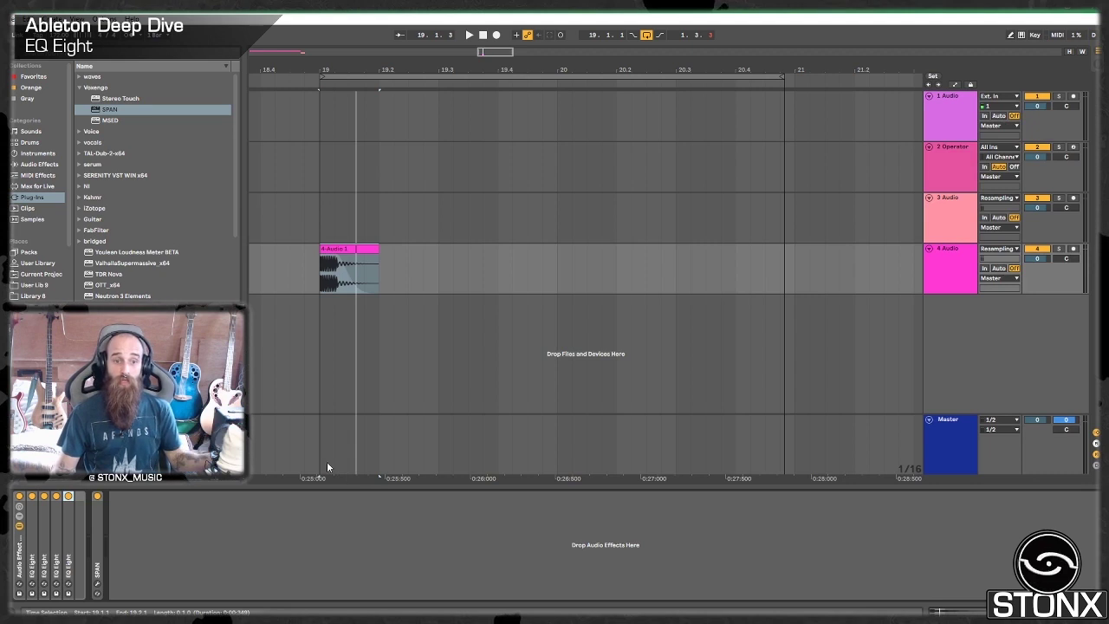
# - Rename the kick clip Kick G and insert a new audio track below it with its input set to Resampling
pyautogui.click(352, 250)
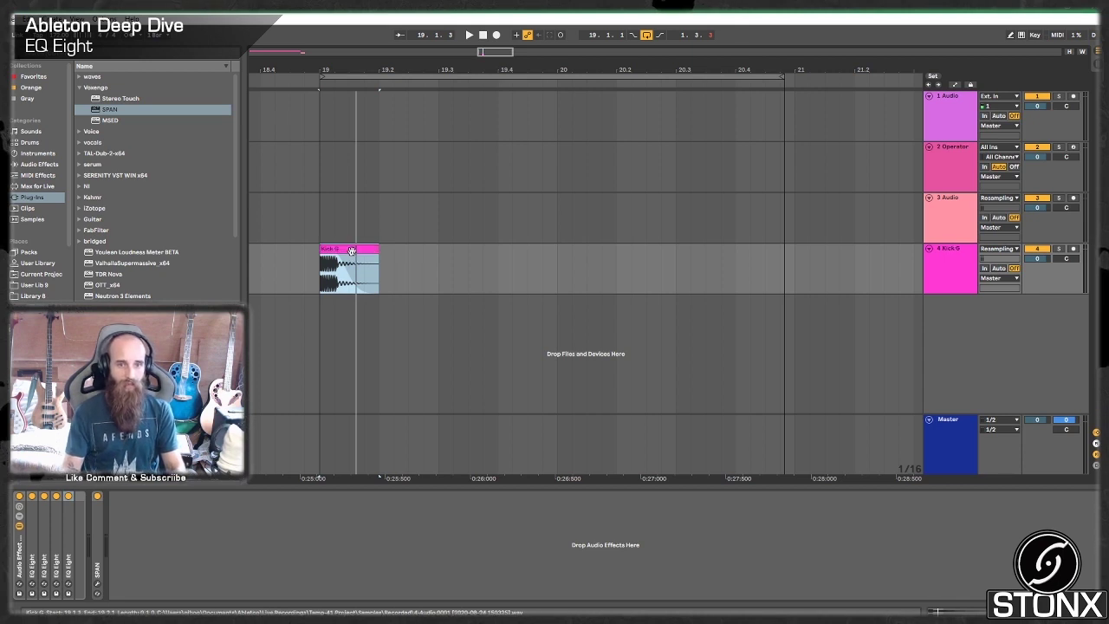
pyautogui.rightClick(960, 303)
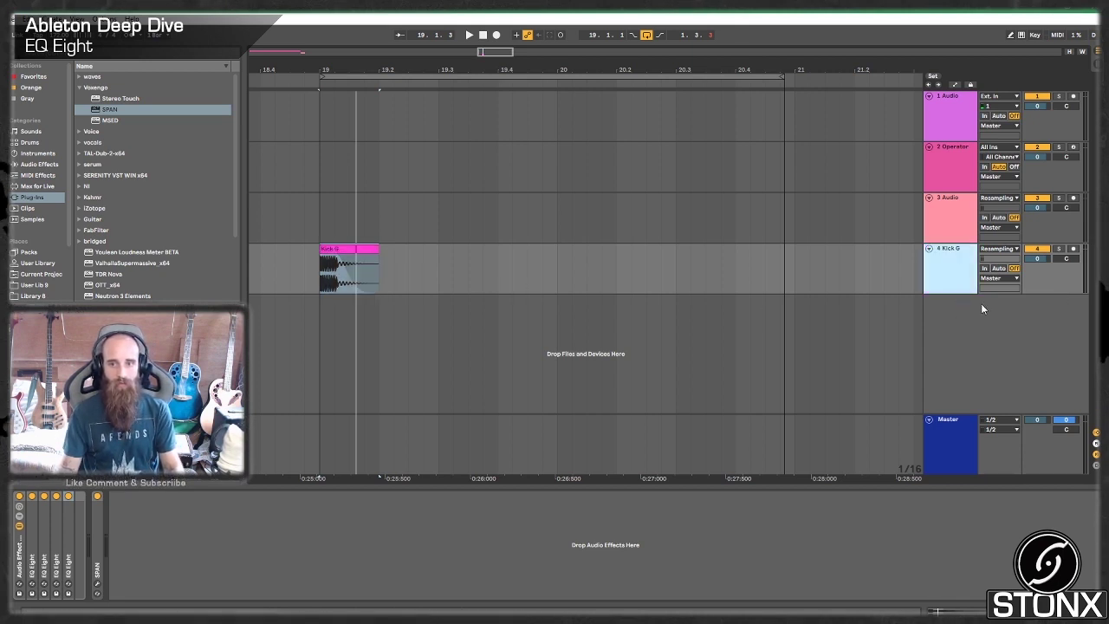
pyautogui.click(981, 304)
pyautogui.click(1003, 300)
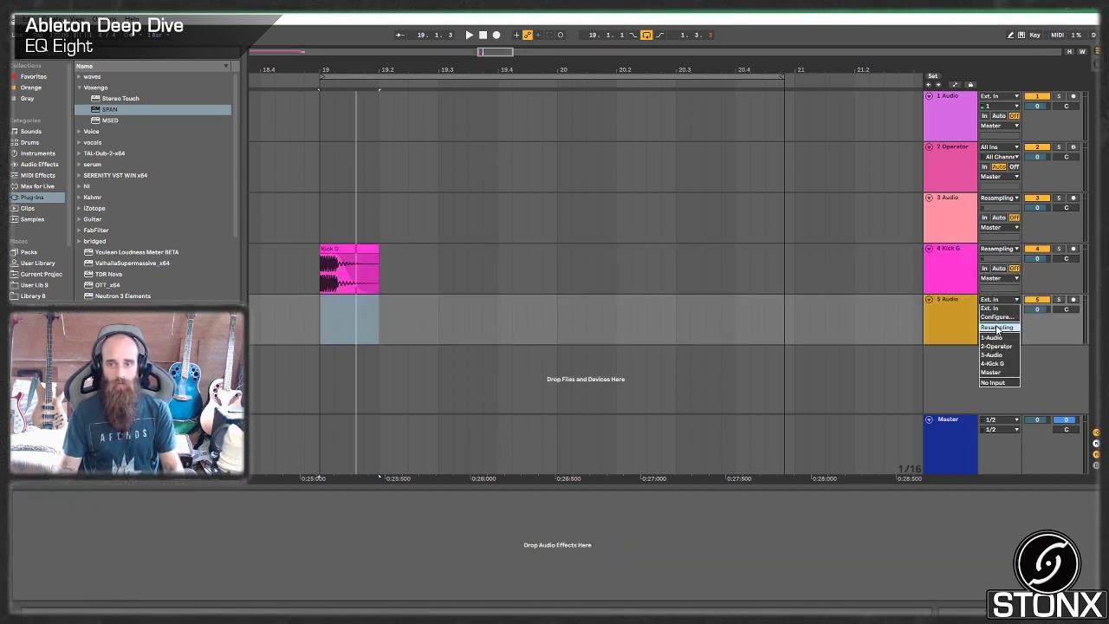
pyautogui.click(999, 328)
# - Record the processed kick onto the new track from bar 19 and trim the recording to one beat, ending at 19.2
pyautogui.click(317, 321)
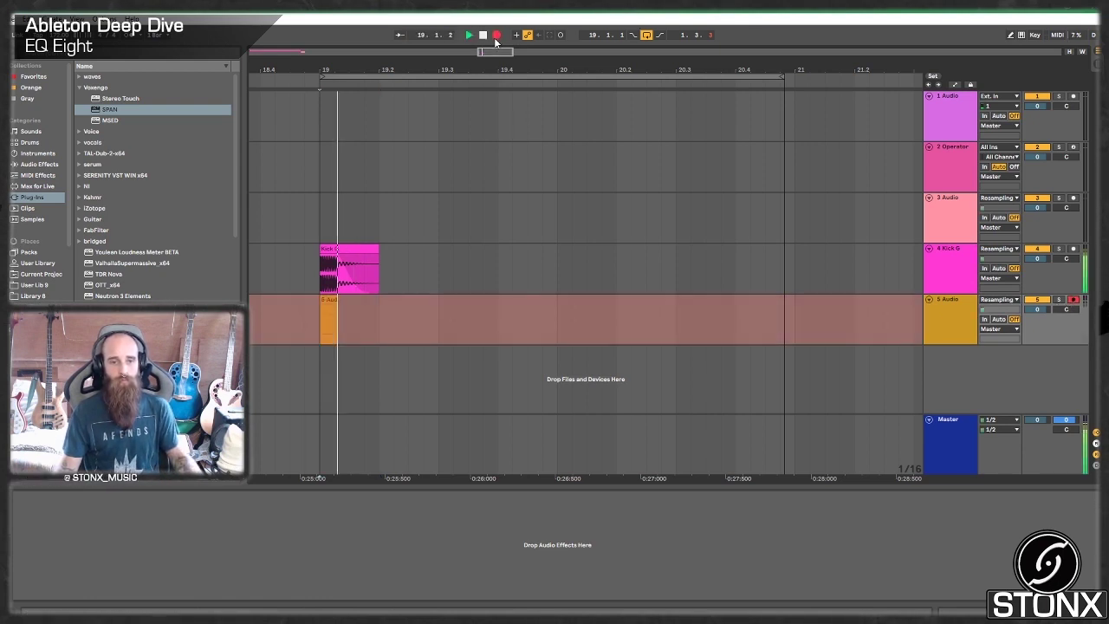
pyautogui.press('space')
pyautogui.click(389, 300)
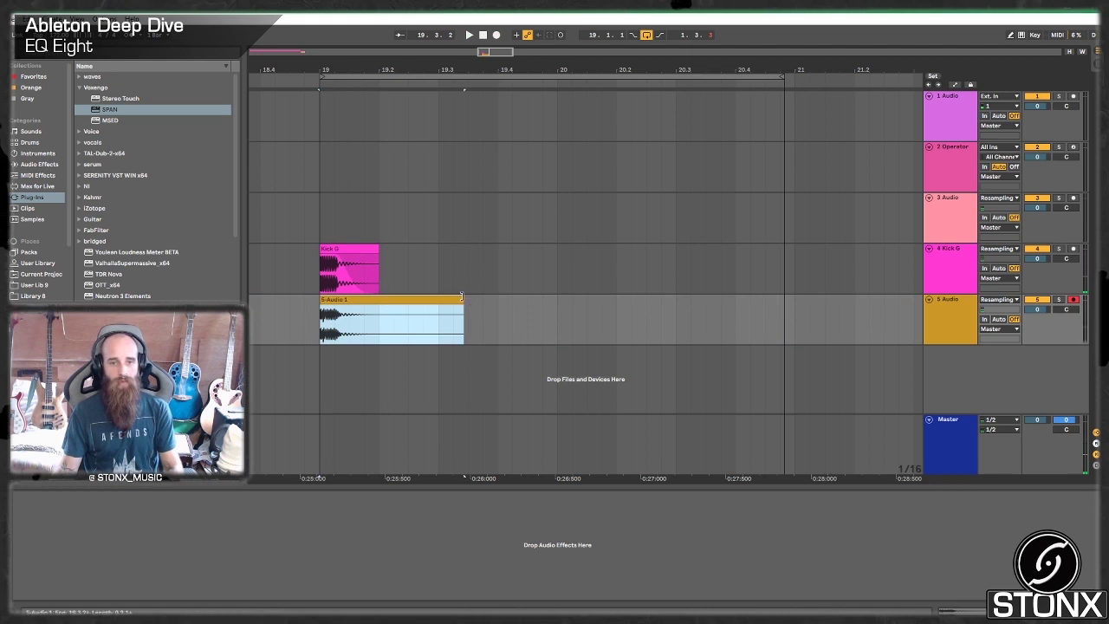
pyautogui.moveTo(464, 304); pyautogui.dragTo(378, 304)
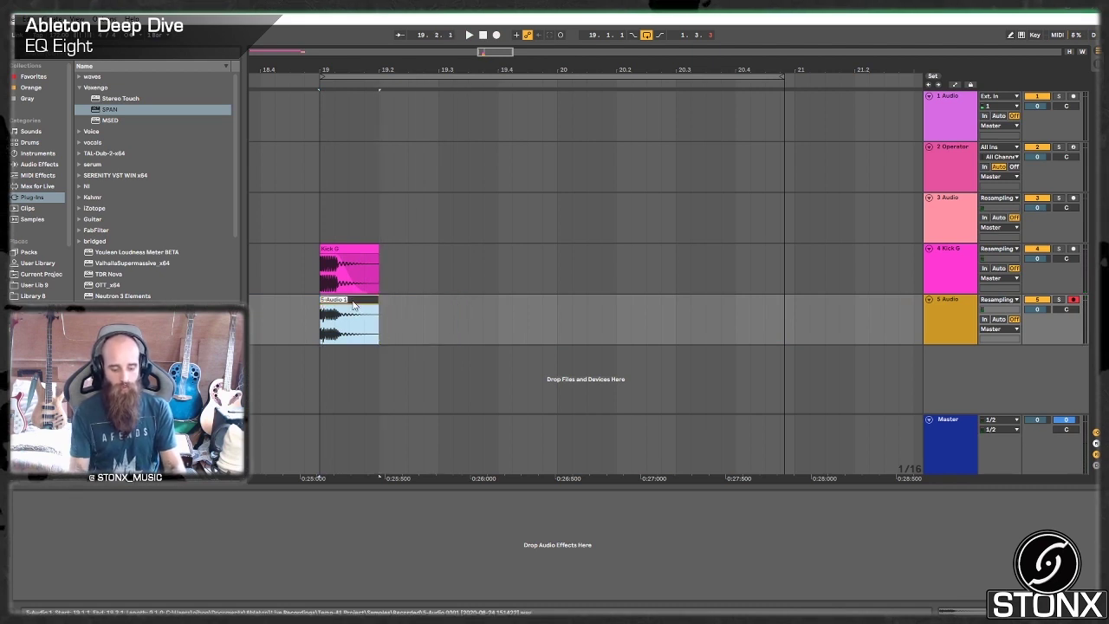
# - Rename the recorded clip Kick G and consolidate it with warping turned off
pyautogui.press('Return')
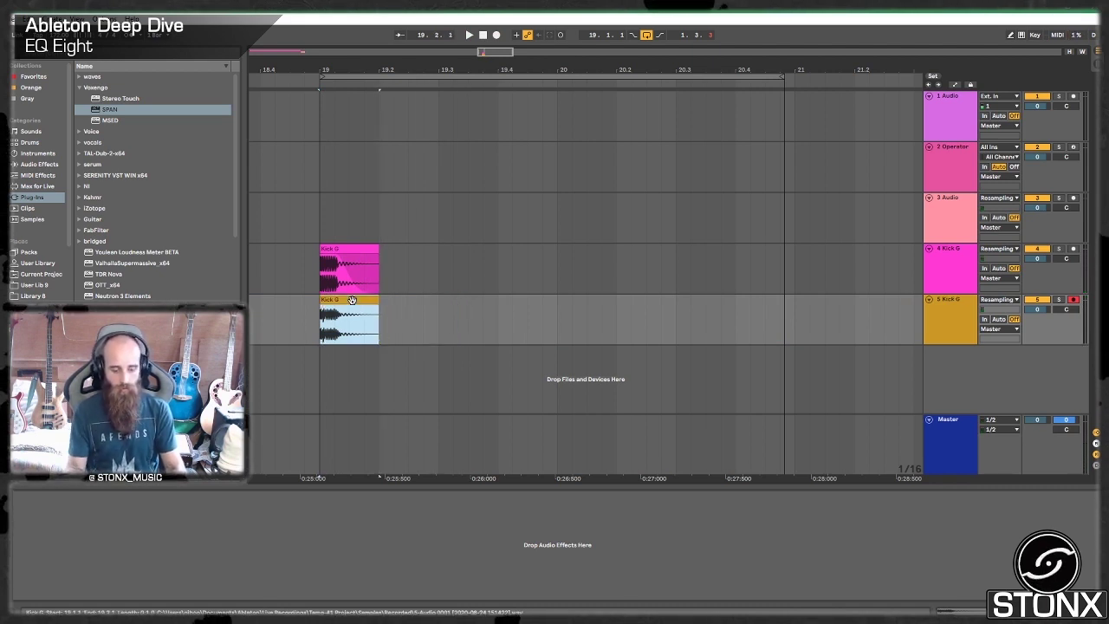
pyautogui.hotkey('ctrl', 'j')
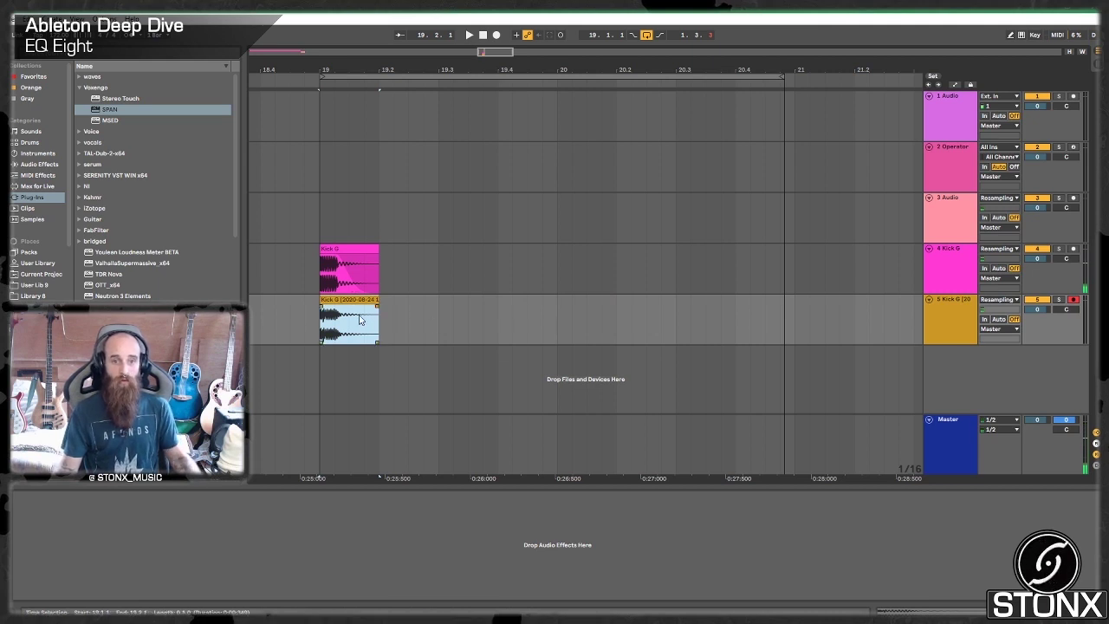
pyautogui.doubleClick(328, 312)
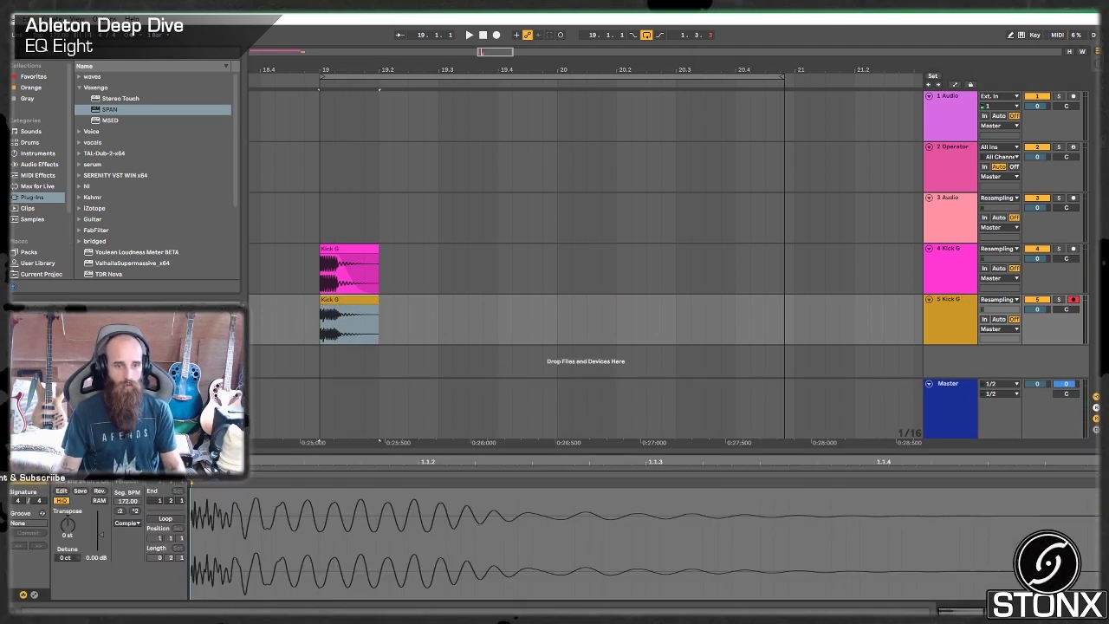
pyautogui.click(334, 301)
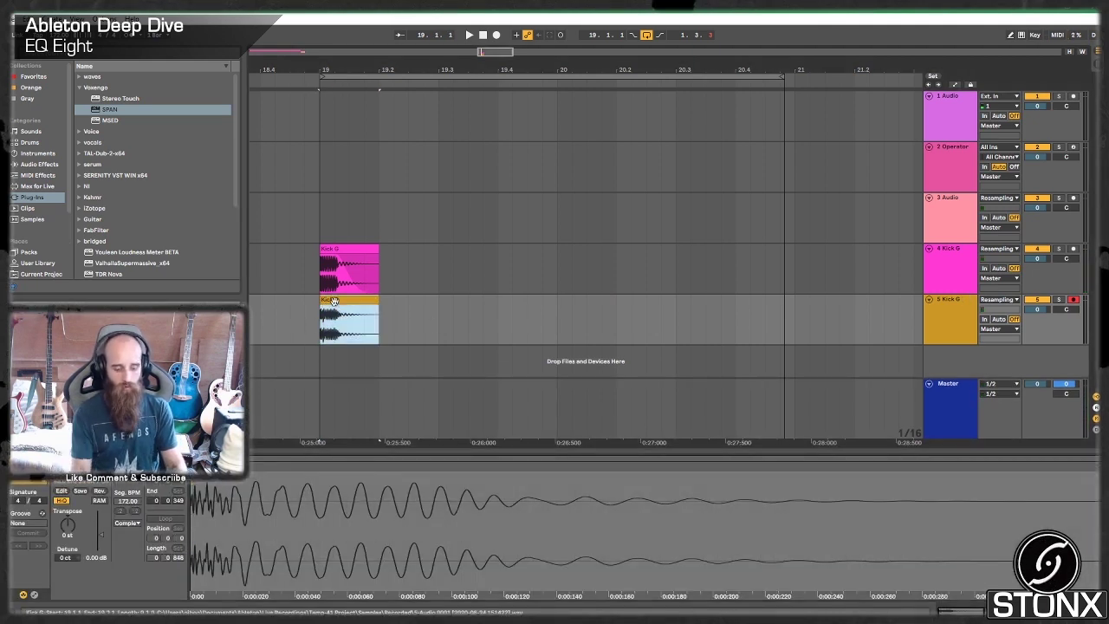
pyautogui.hotkey('ctrl', 'j')
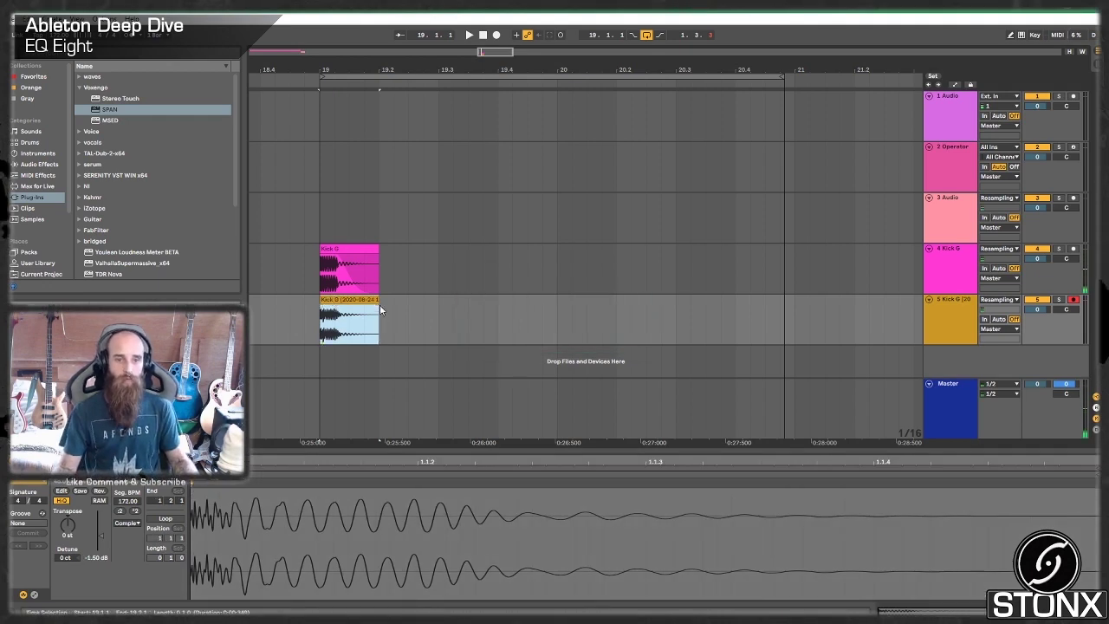
# - Compare the original and resampled kick waveforms up close, and open the OibooMusic_NeuroBass_Vol2 folder in the Oiboo Music place
pyautogui.moveTo(495, 51); pyautogui.dragTo(483, 126)
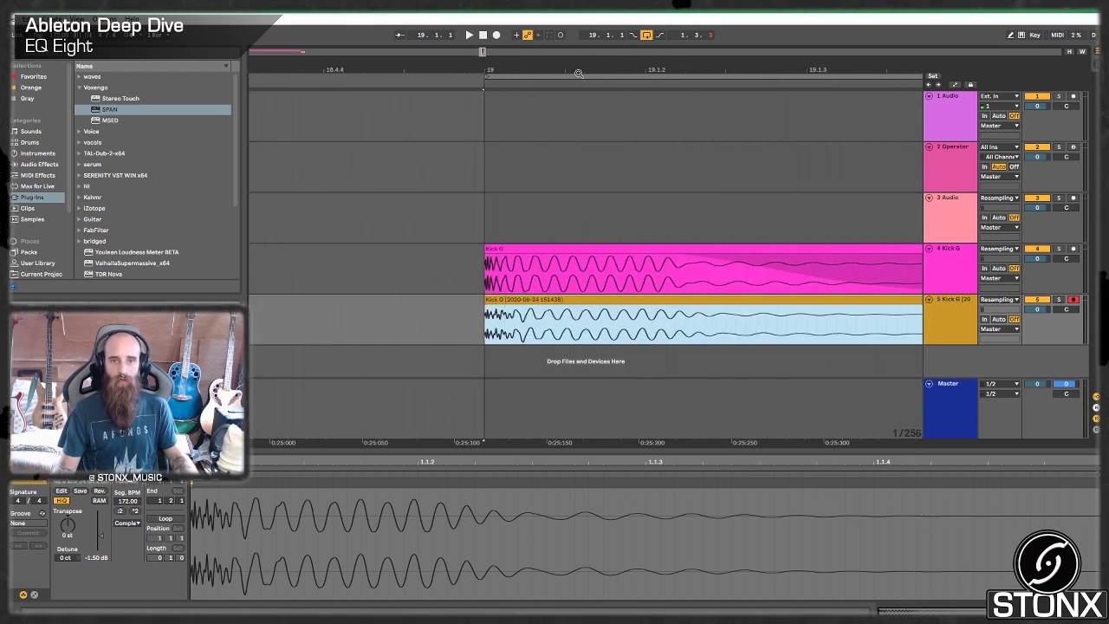
pyautogui.moveTo(483, 51)
pyautogui.mouseDown()
pyautogui.moveTo(535, 38)
pyautogui.moveTo(499, 51)
pyautogui.mouseUp()
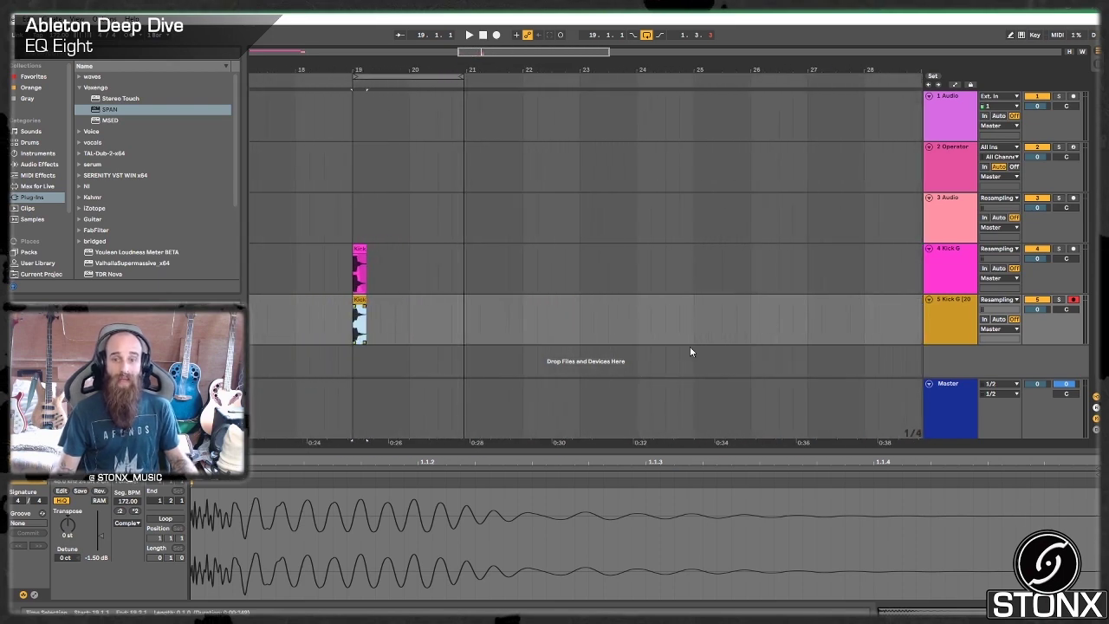
pyautogui.click(954, 336)
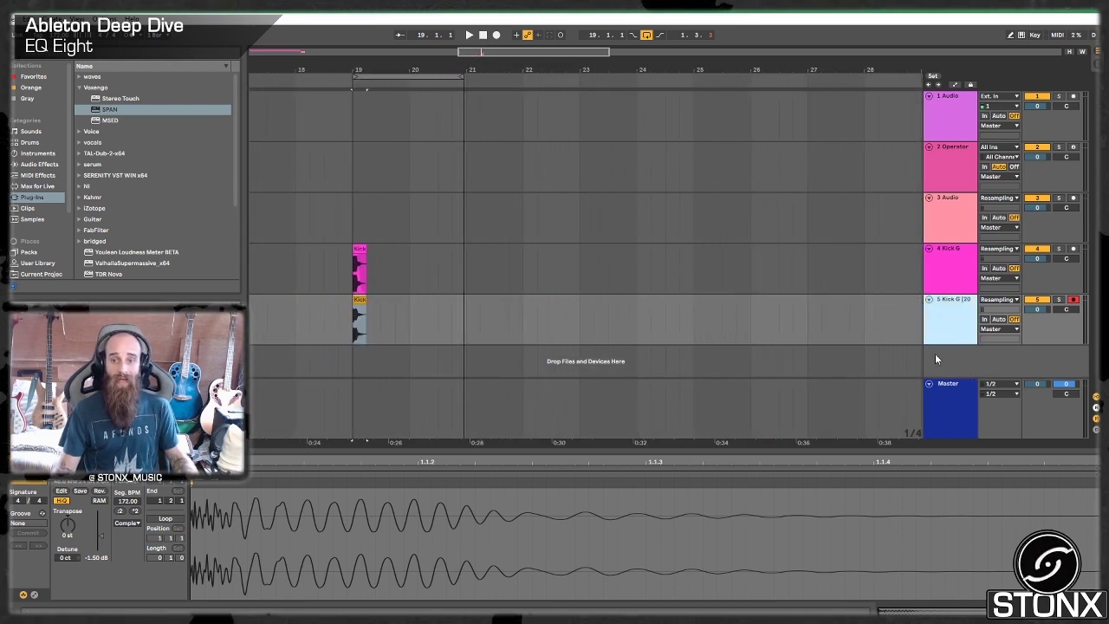
pyautogui.click(74, 246)
pyautogui.scroll(-4, 29, 224)
pyautogui.click(27, 229)
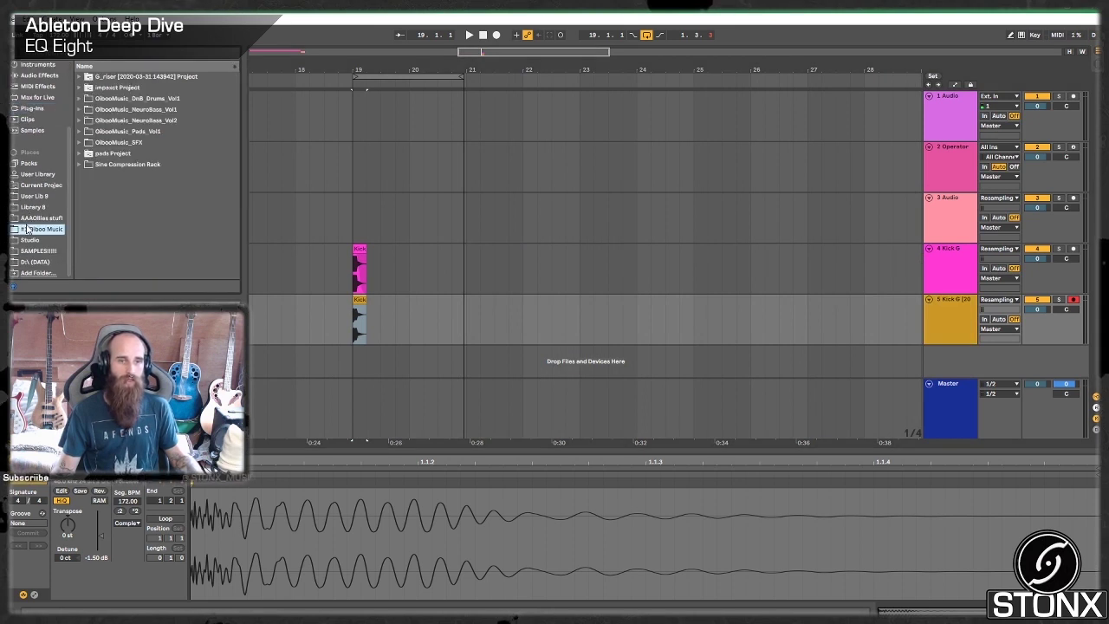
pyautogui.click(86, 113)
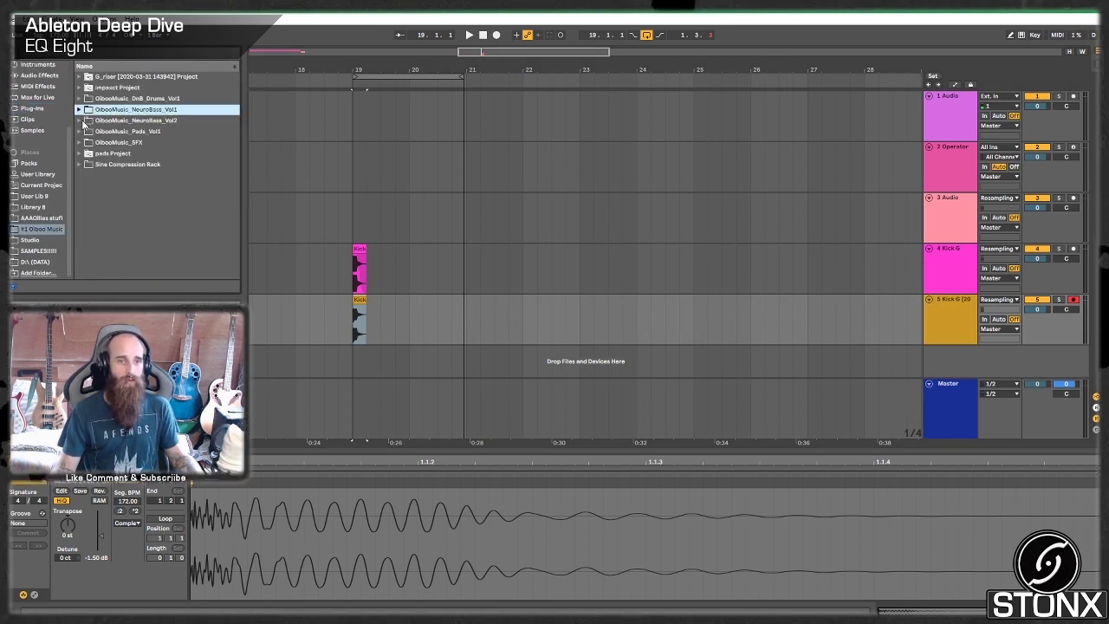
pyautogui.click(82, 121)
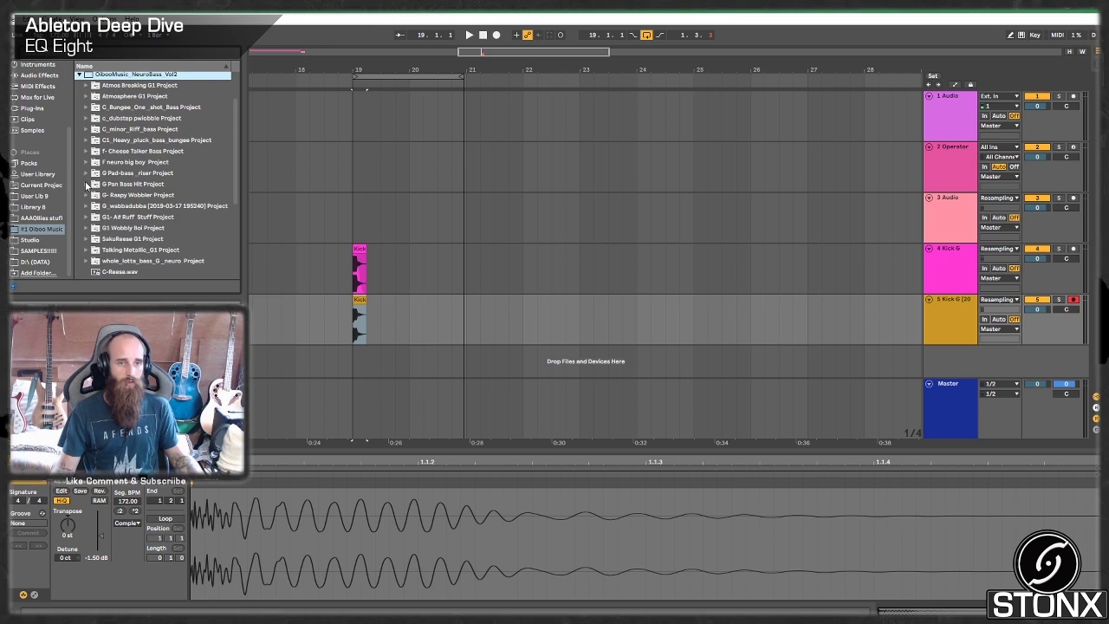
# - Place G Pan Bass Hit from its project folder on a new track at bar 22 and audition its hits
pyautogui.click(86, 185)
pyautogui.moveTo(109, 211); pyautogui.dragTo(547, 346)
pyautogui.click(490, 343)
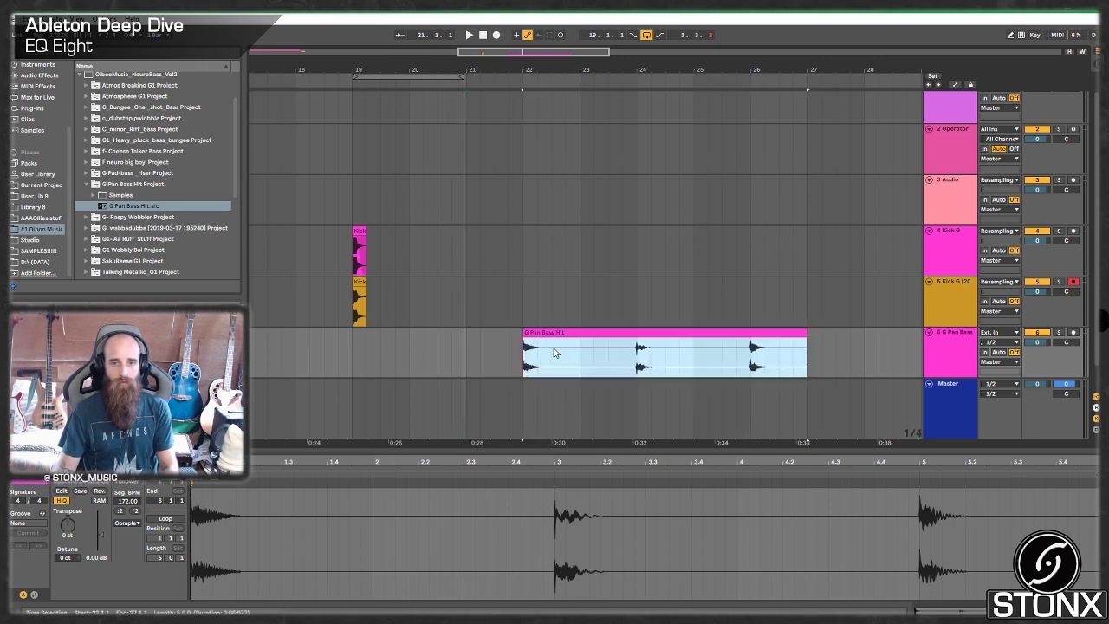
pyautogui.press('space')
pyautogui.click(629, 362)
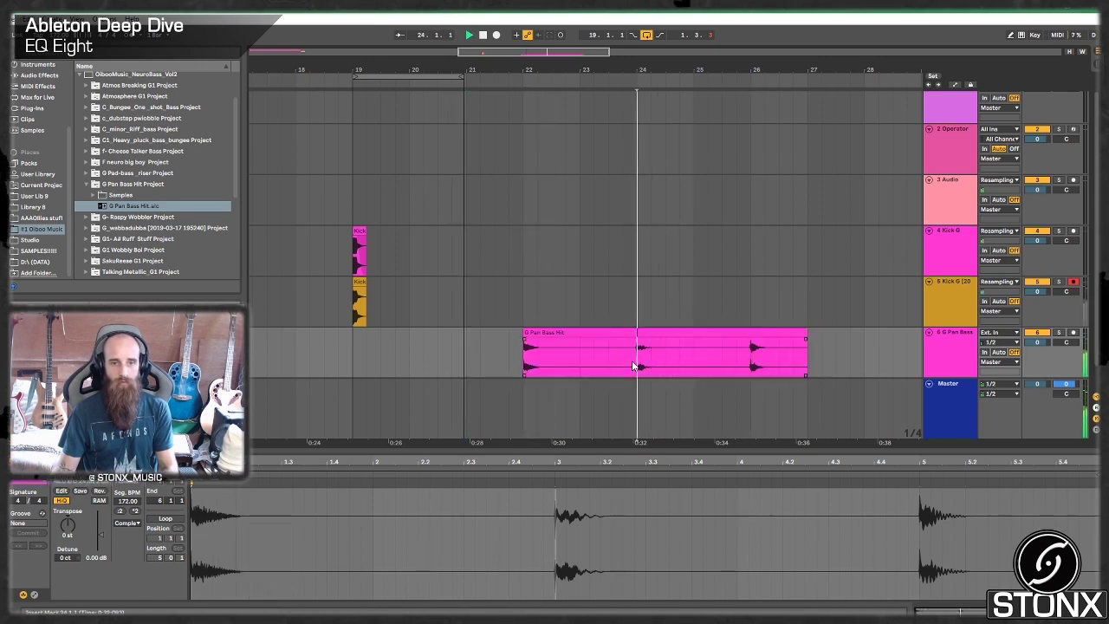
# - Replace the bass hit with F neuro big boy at bar 22, trimmed to end at bar 24 after auditioning it
pyautogui.click(86, 163)
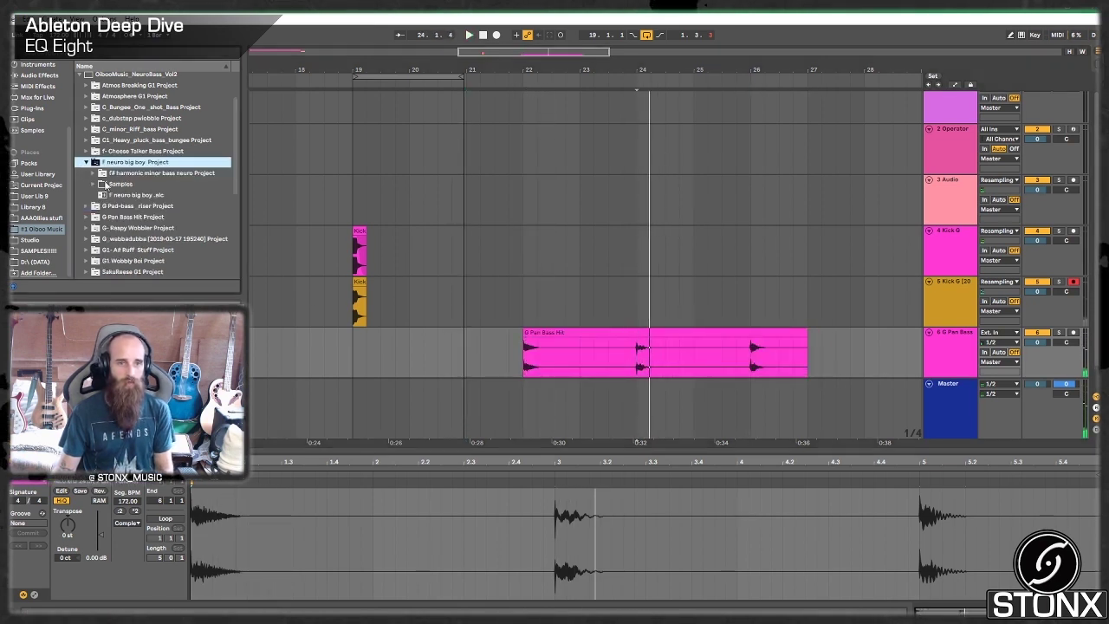
pyautogui.moveTo(106, 195); pyautogui.dragTo(682, 317)
pyautogui.click(677, 306)
pyautogui.press('Delete')
pyautogui.click(559, 305)
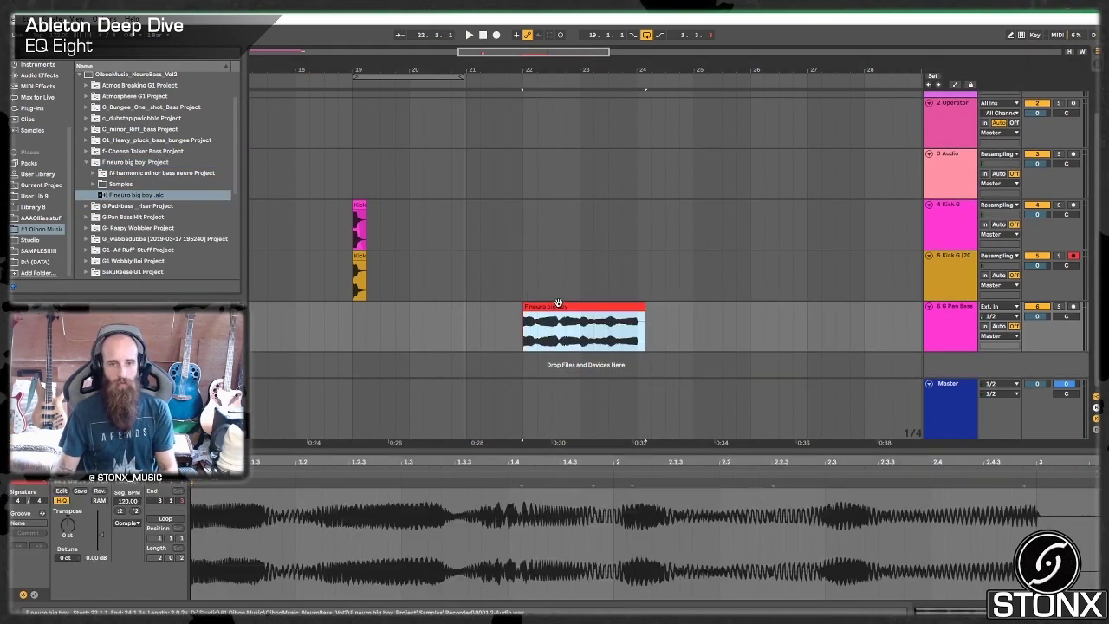
pyautogui.press('space')
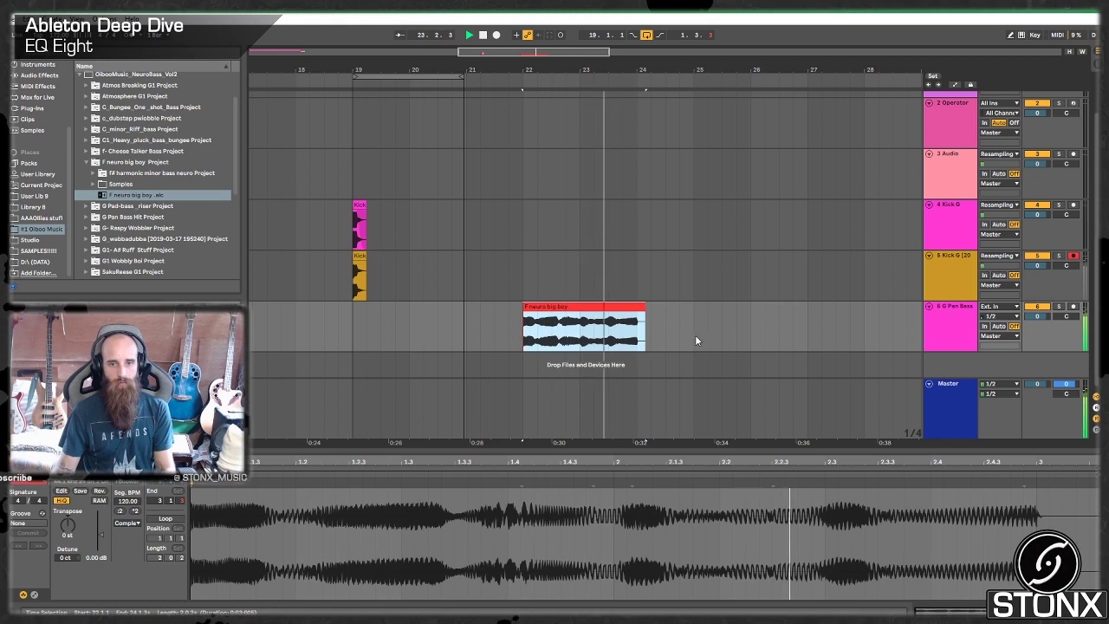
pyautogui.moveTo(647, 309); pyautogui.dragTo(638, 328)
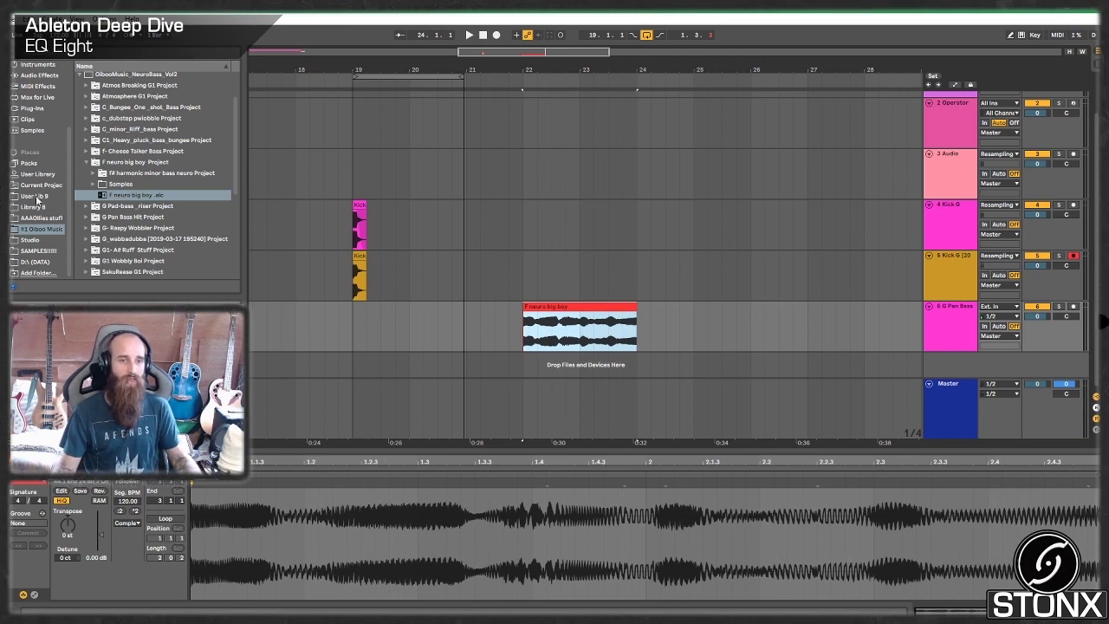
# - Add EQ Eight to the F neuro big boy track, turn off band 1, and audition the bass with the enlarged EQ display
pyautogui.click(39, 76)
pyautogui.click(124, 229)
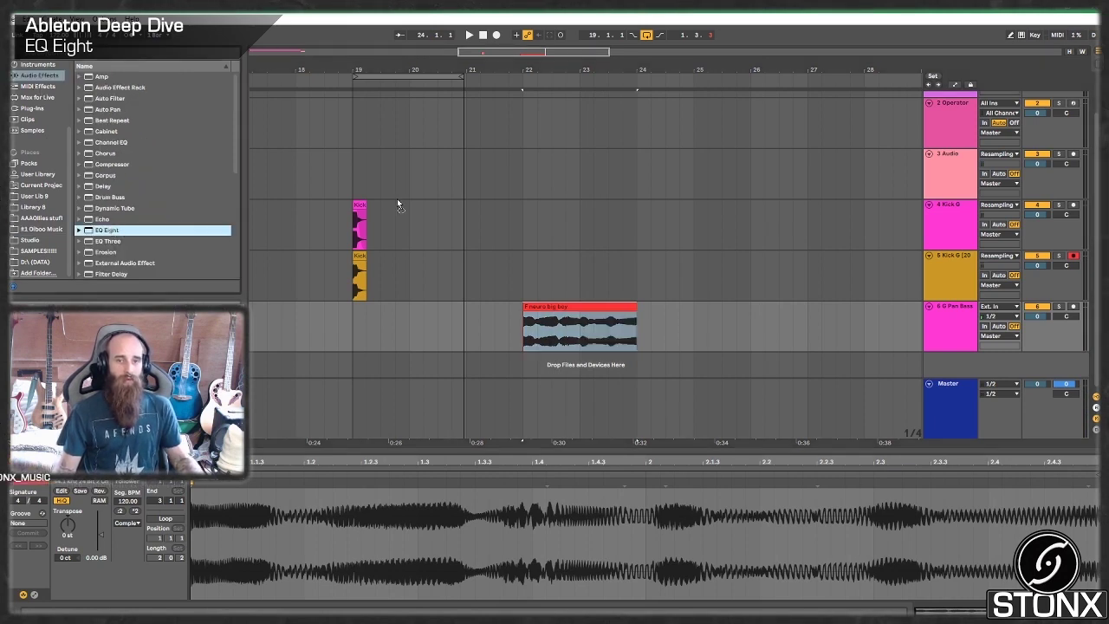
pyautogui.moveTo(543, 334); pyautogui.dragTo(543, 338)
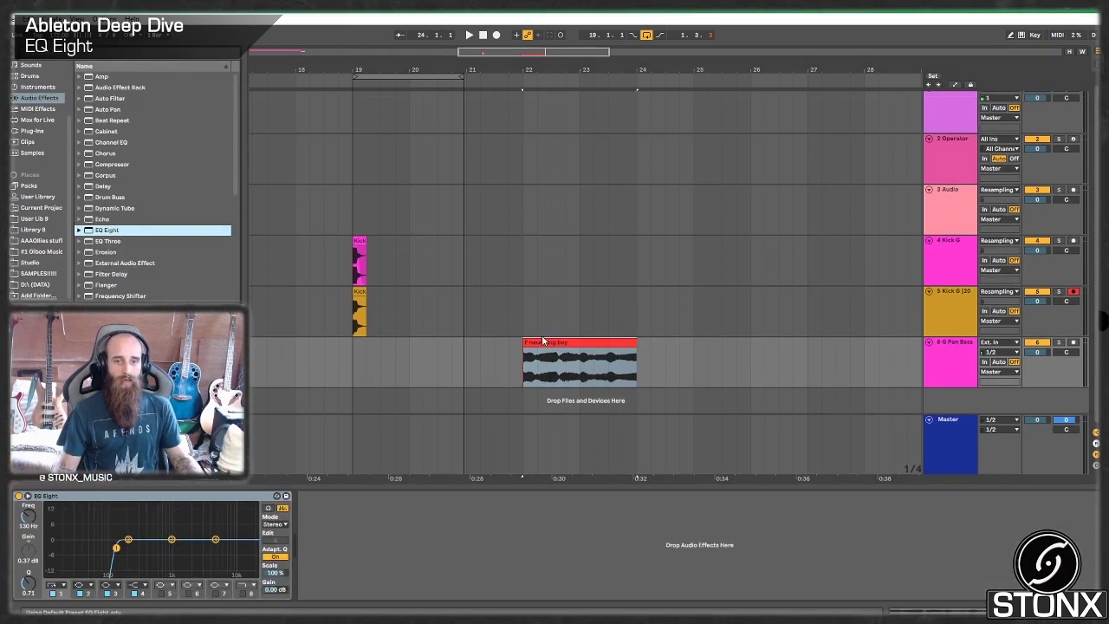
pyautogui.click(57, 596)
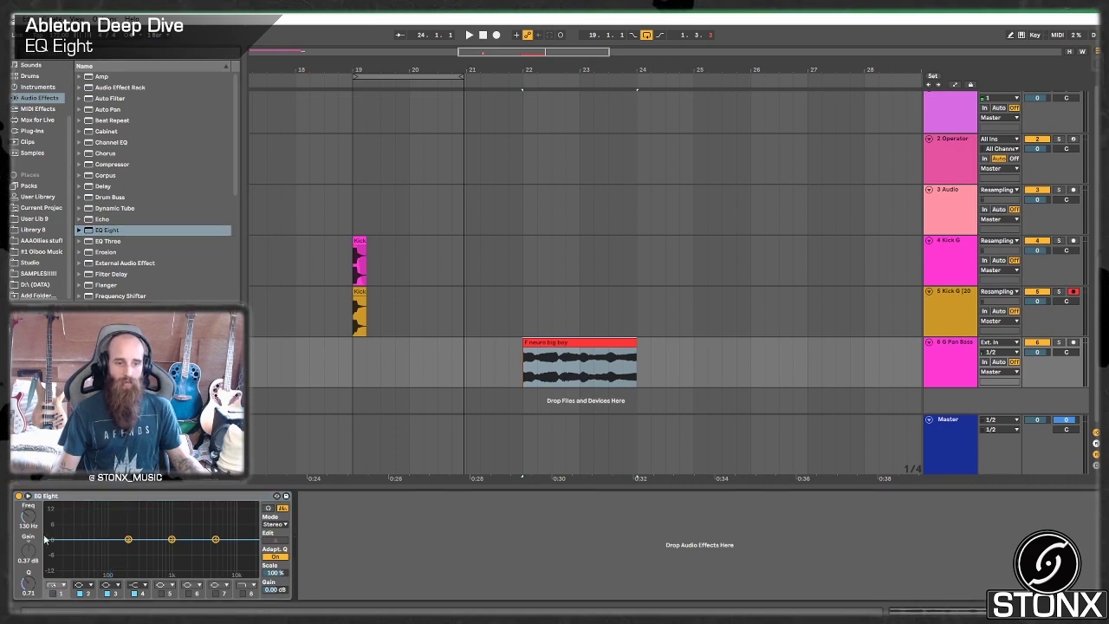
pyautogui.click(29, 497)
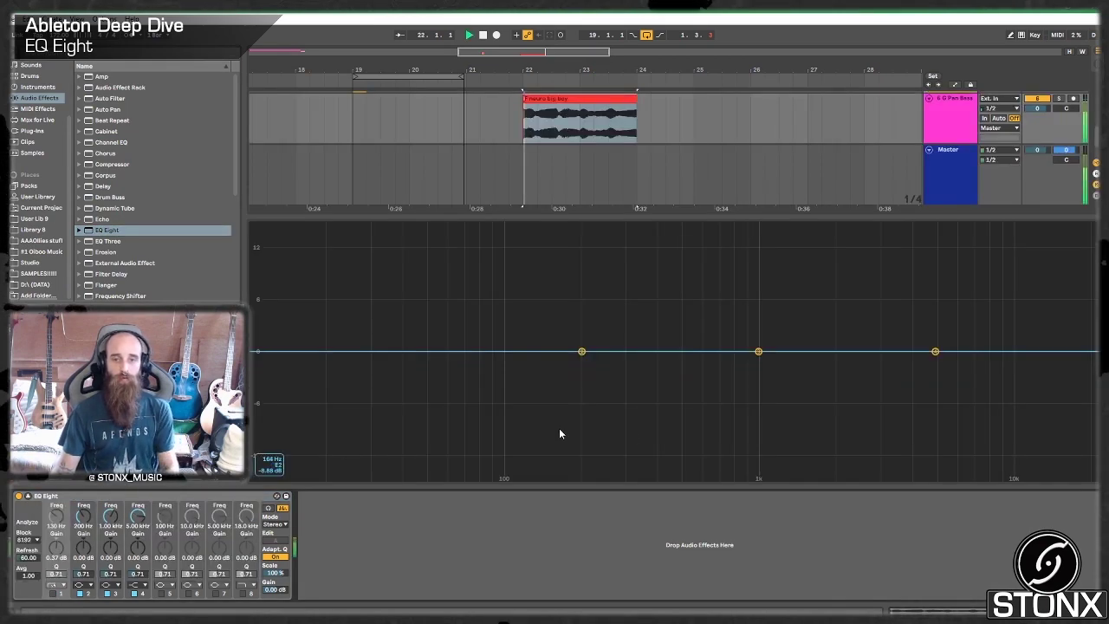
pyautogui.press('space')
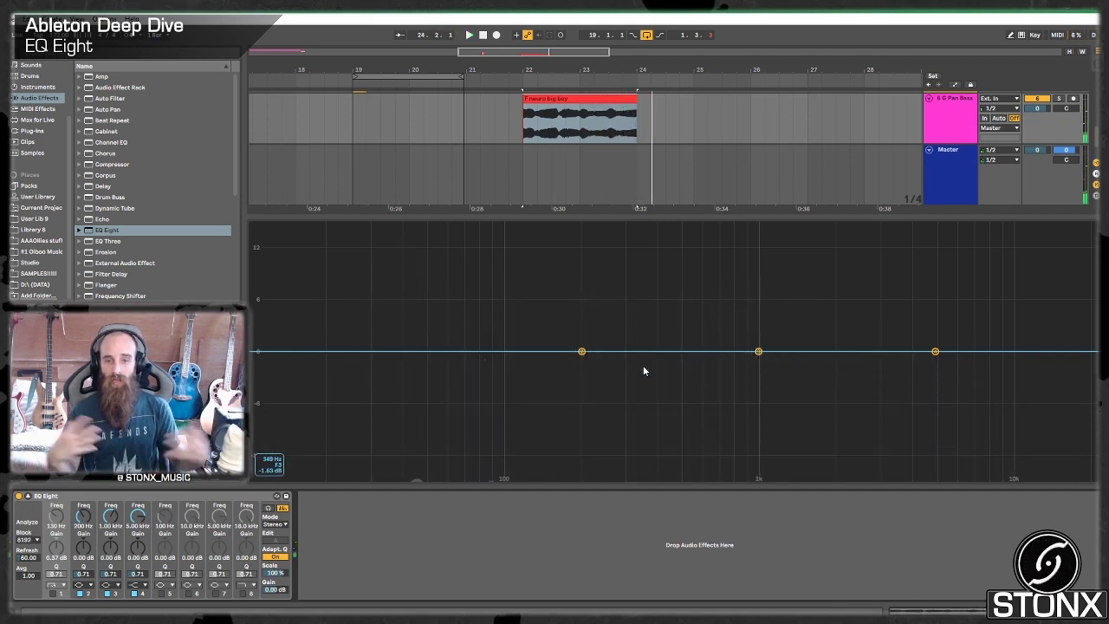
# - Switch EQ Eight to M/S mode and set the mid channel's band 4 shelf to about 681 Hz and -7.19 dB, auditioning the band
pyautogui.click(283, 523)
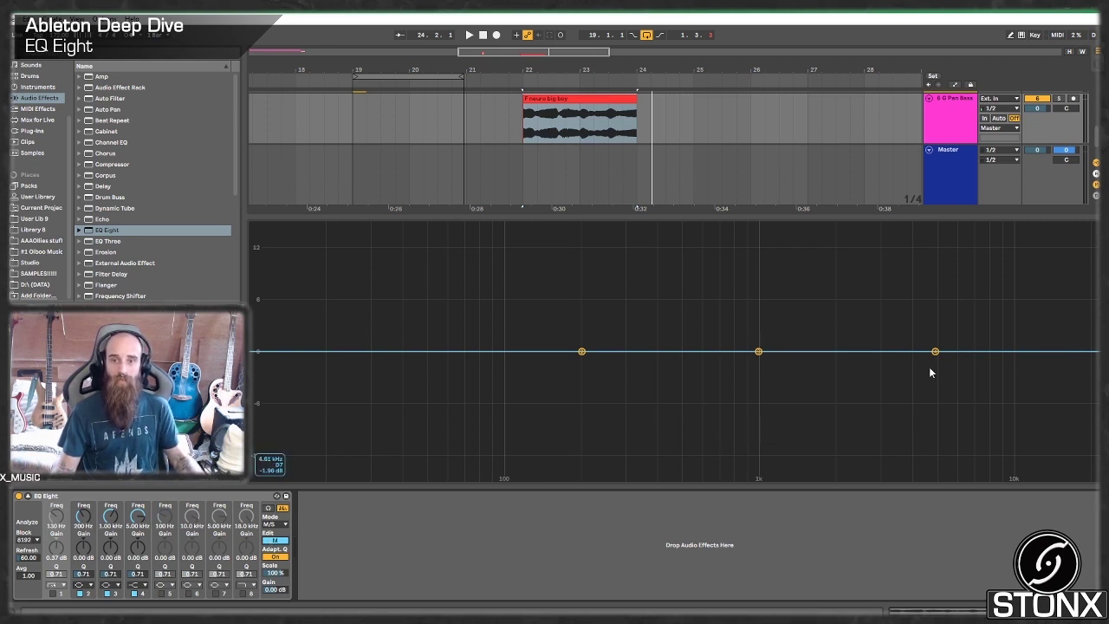
pyautogui.moveTo(935, 351); pyautogui.dragTo(716, 412)
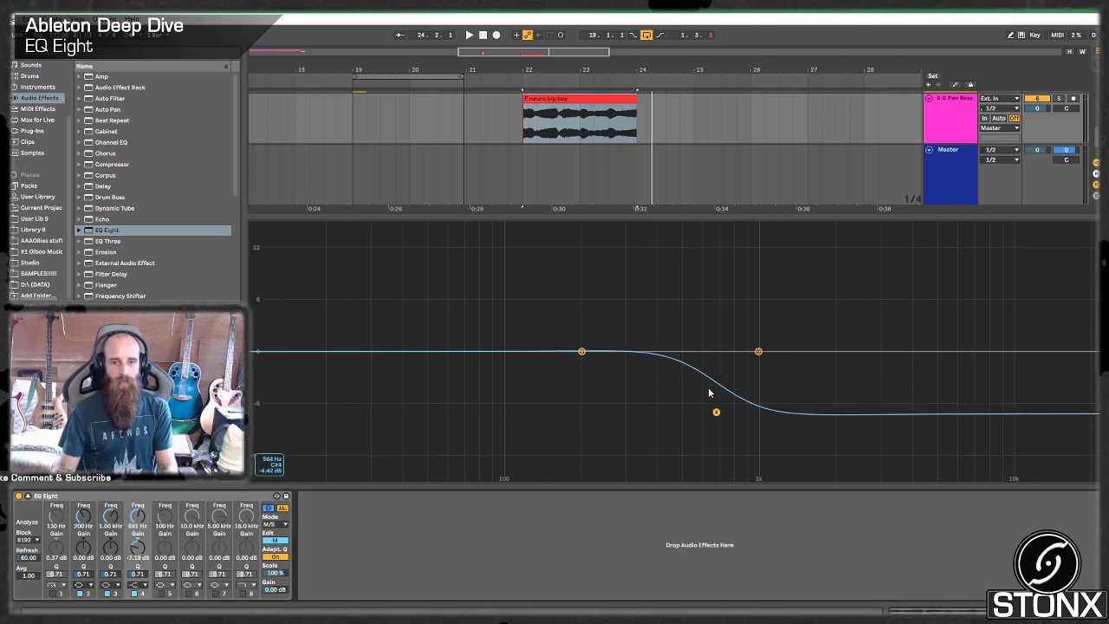
pyautogui.press('space')
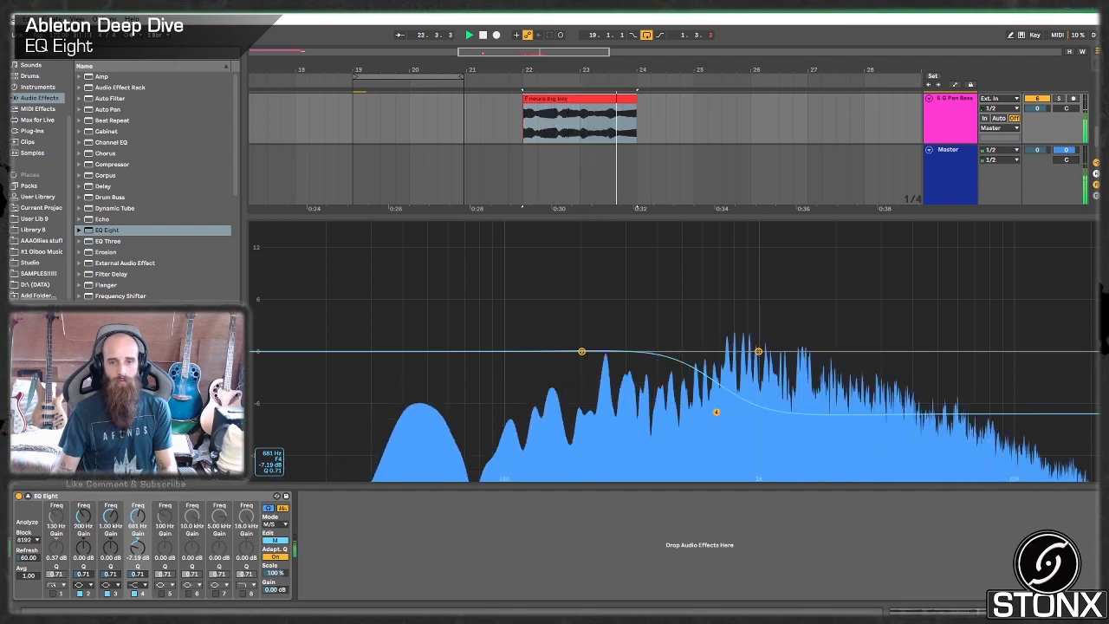
pyautogui.press('space')
# - Audition the mid channel's band 2 on its own and nudge it to about 187 Hz and 0.34 dB
pyautogui.click(582, 351)
pyautogui.press('space')
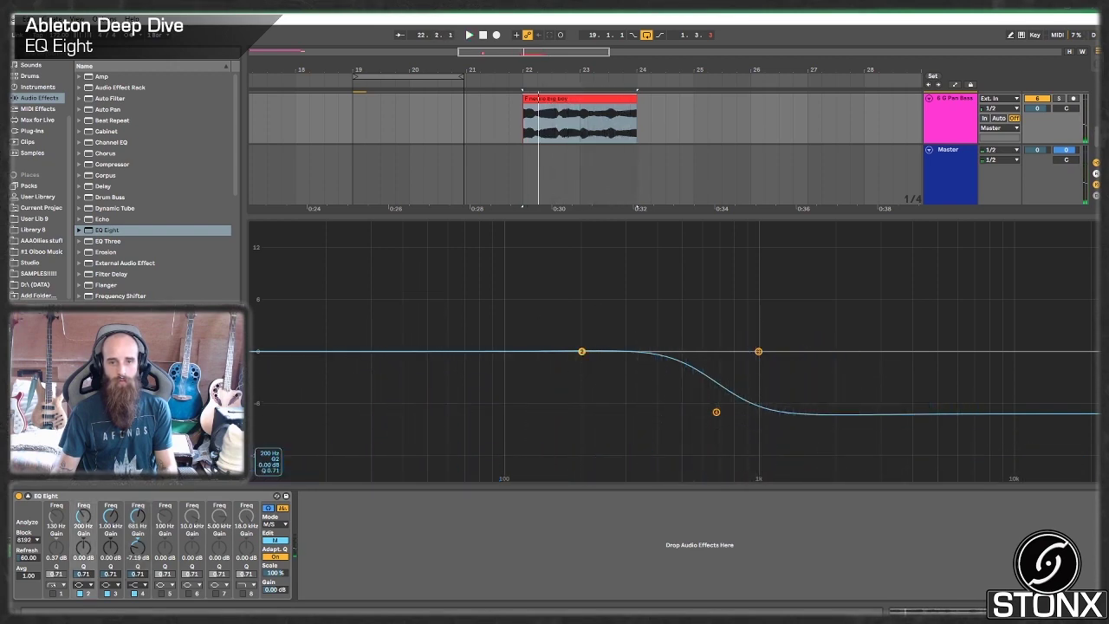
pyautogui.moveTo(582, 351); pyautogui.dragTo(584, 351)
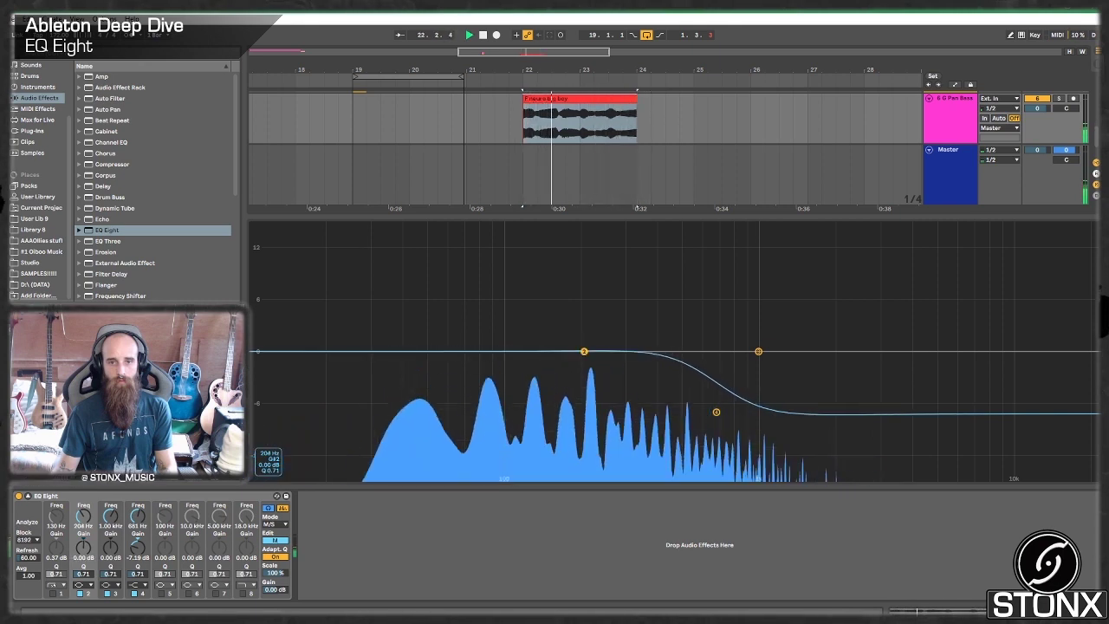
pyautogui.press('space')
pyautogui.press('space')
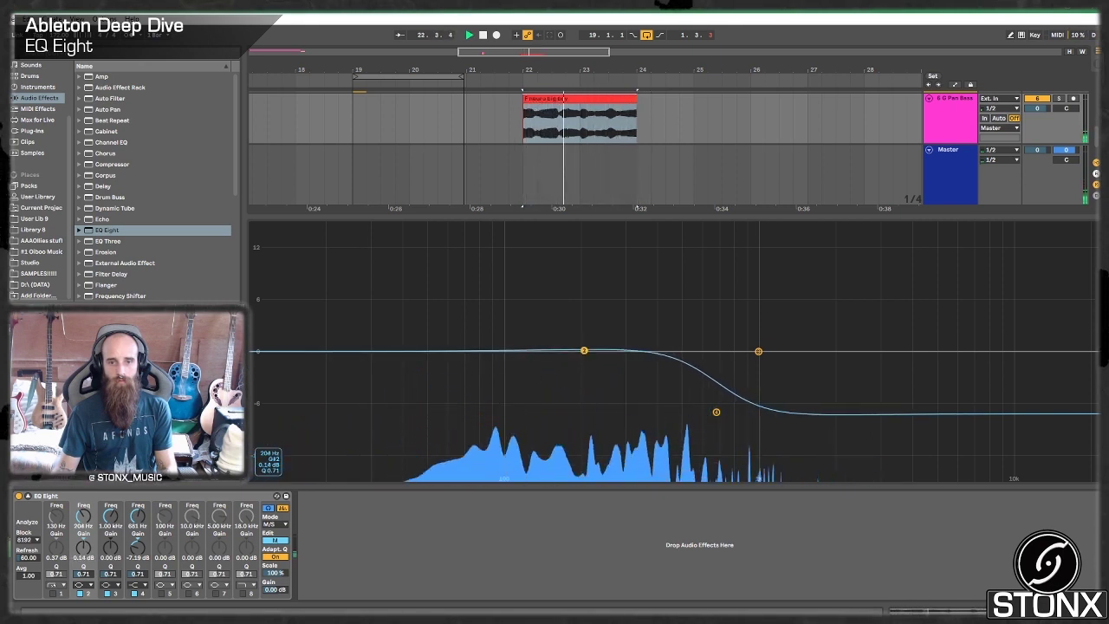
pyautogui.moveTo(585, 351); pyautogui.dragTo(574, 348)
pyautogui.press('space')
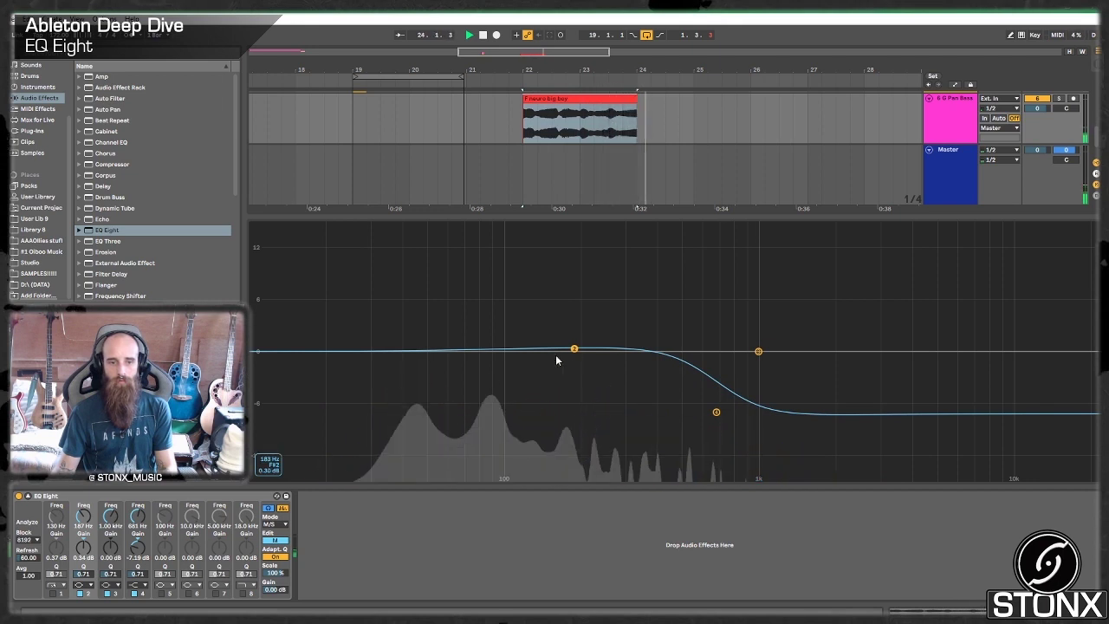
# - On the side channel, use band 7 instead of band 6 as a high shelf boosting about 8.9 dB at 570 Hz
pyautogui.click(275, 540)
pyautogui.click(836, 353)
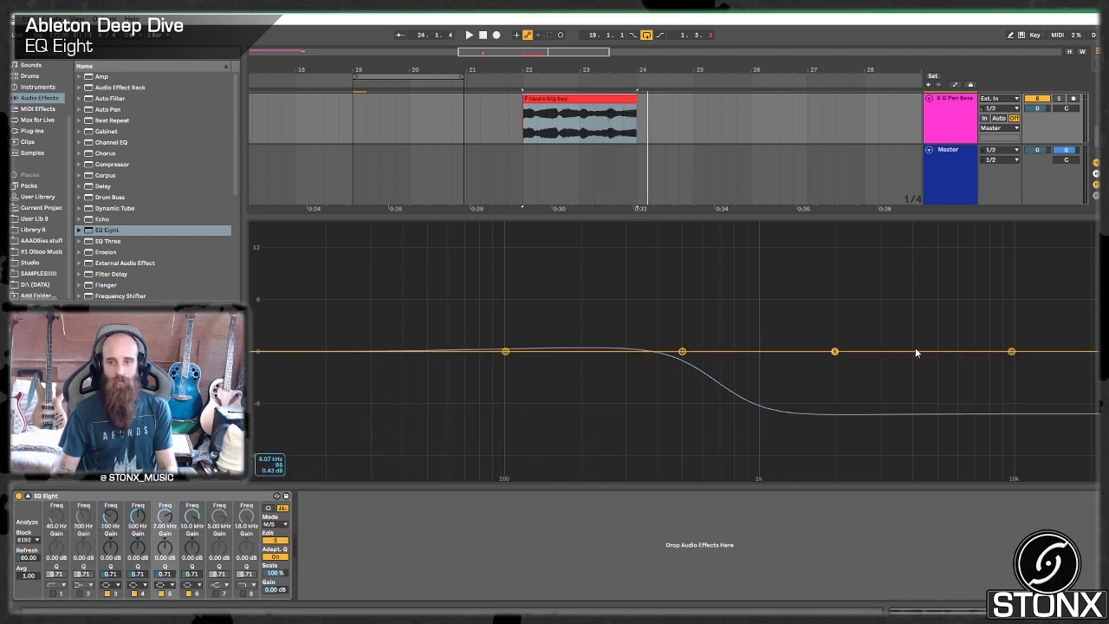
pyautogui.moveTo(1012, 352); pyautogui.dragTo(805, 327)
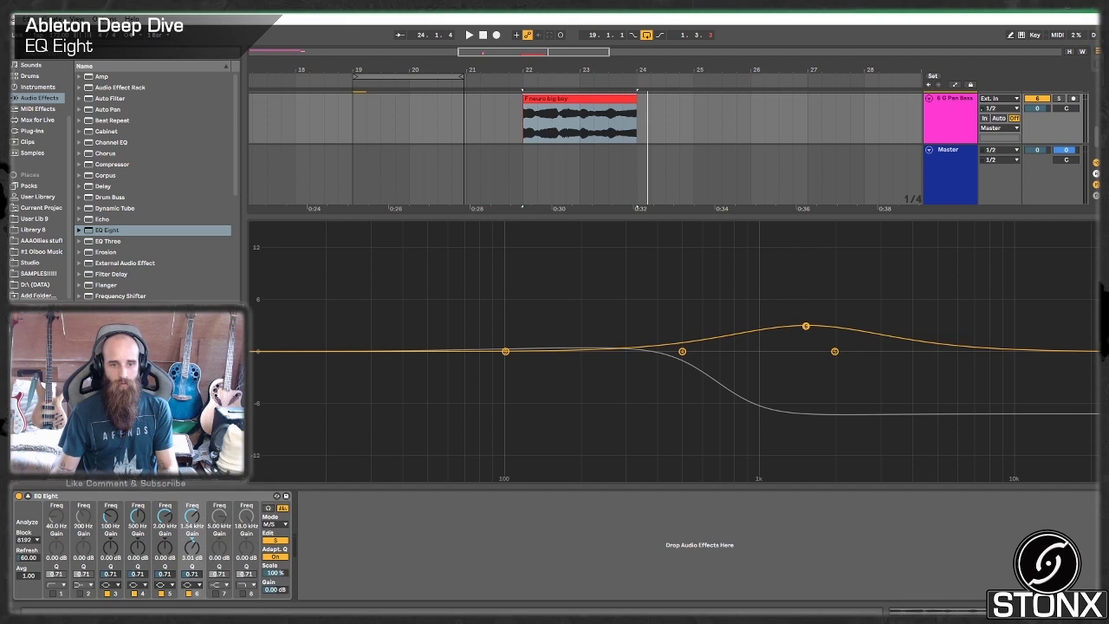
pyautogui.click(191, 594)
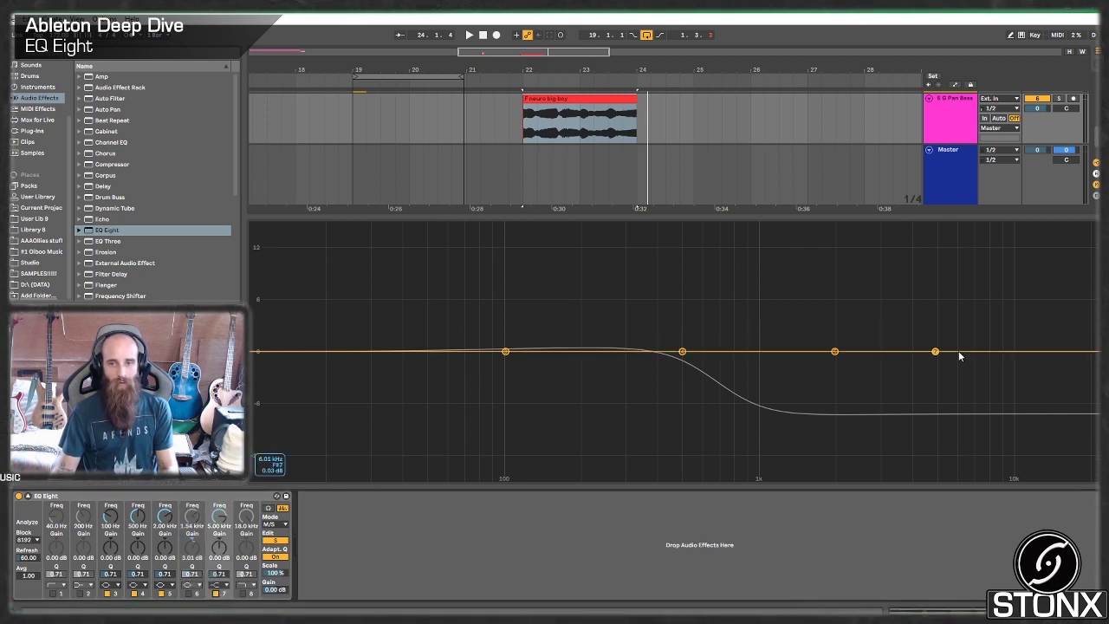
pyautogui.moveTo(936, 353); pyautogui.dragTo(688, 280)
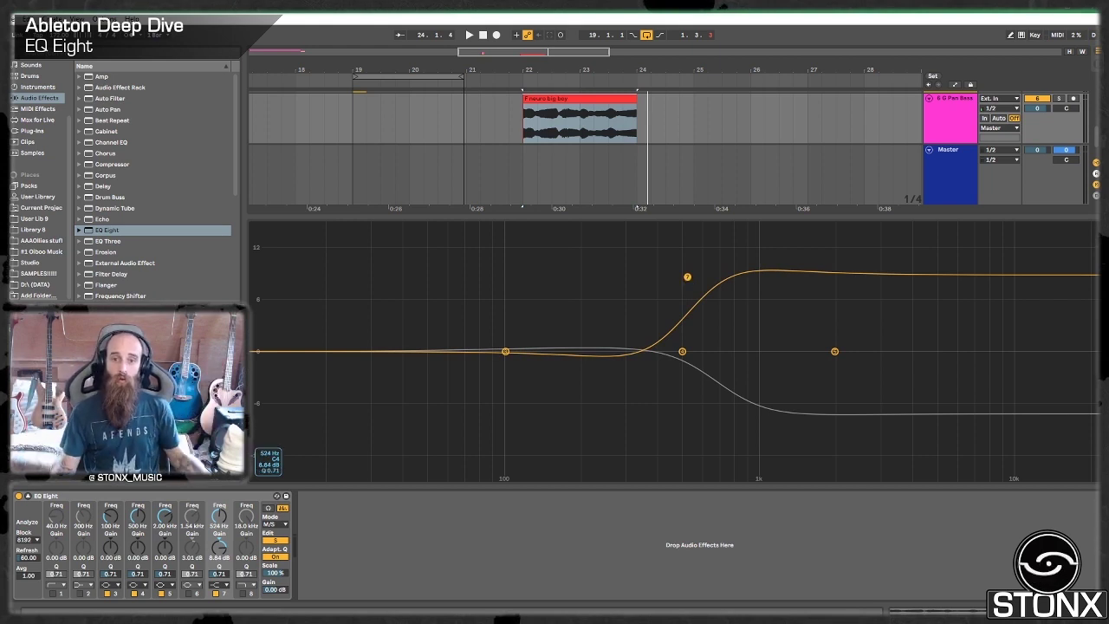
pyautogui.moveTo(688, 280); pyautogui.dragTo(697, 276)
# - Audition the bass from bar 22 with EQ Eight bypassed and re-enabled to compare the stereo image
pyautogui.click(525, 121)
pyautogui.press('space')
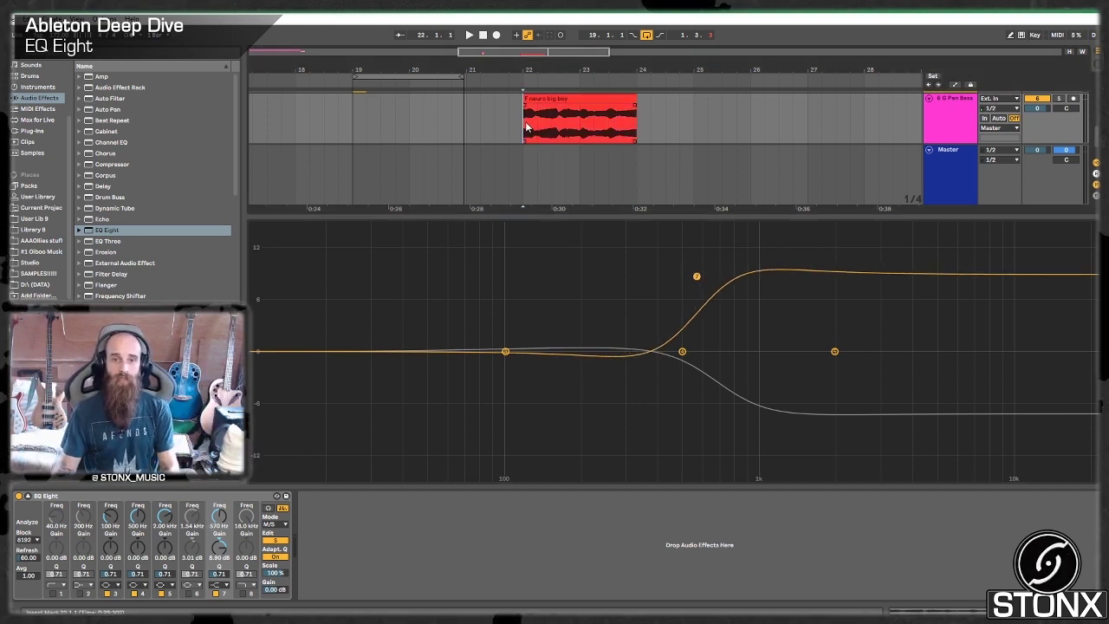
pyautogui.click(18, 497)
pyautogui.press('space')
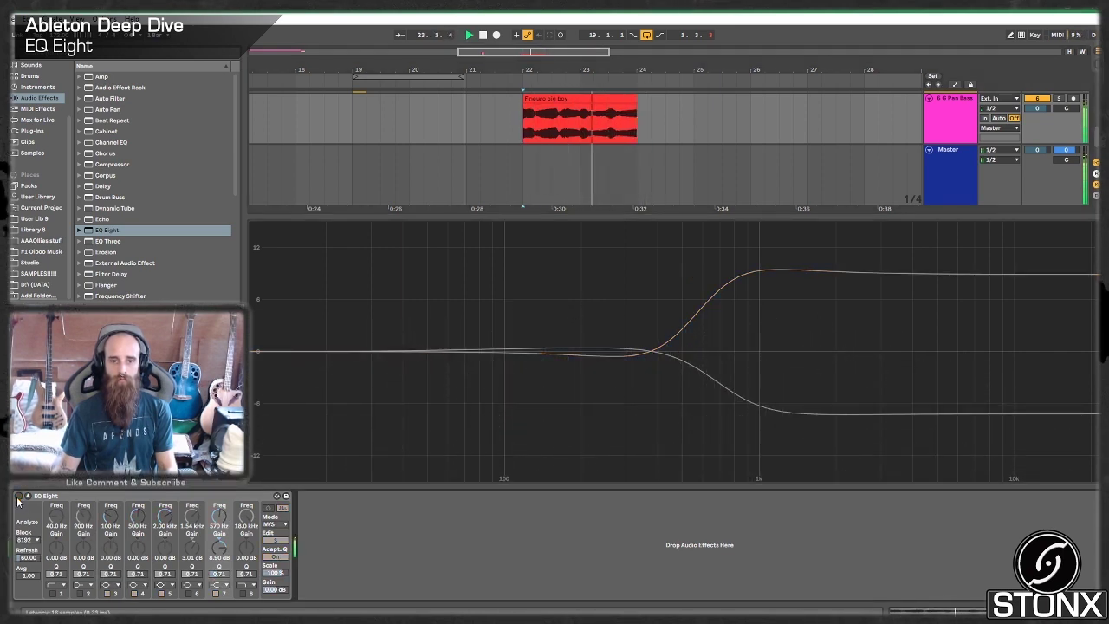
pyautogui.click(18, 498)
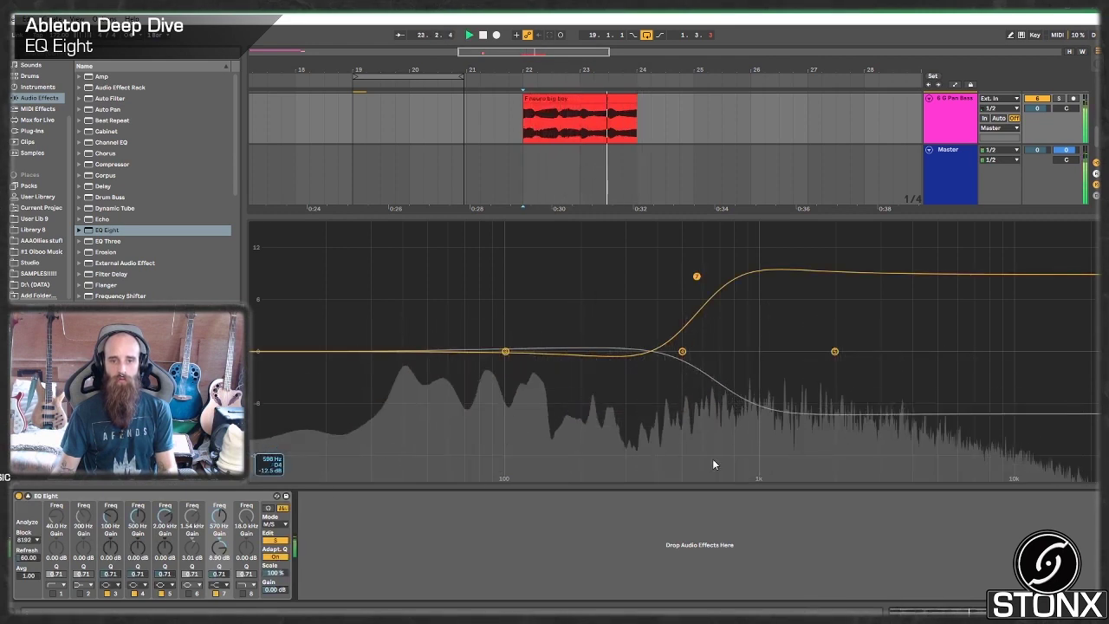
pyautogui.press('space')
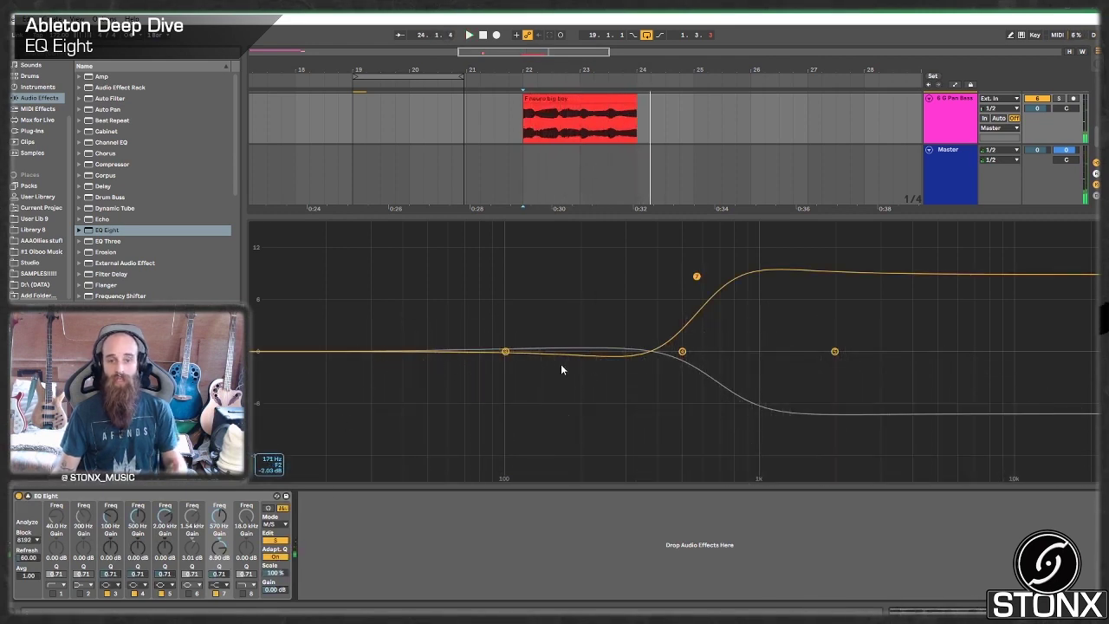
# - On the side channel, use band 2 instead of band 3 as a low shelf at about 306 Hz and -10.1 dB
pyautogui.moveTo(505, 351); pyautogui.dragTo(422, 390)
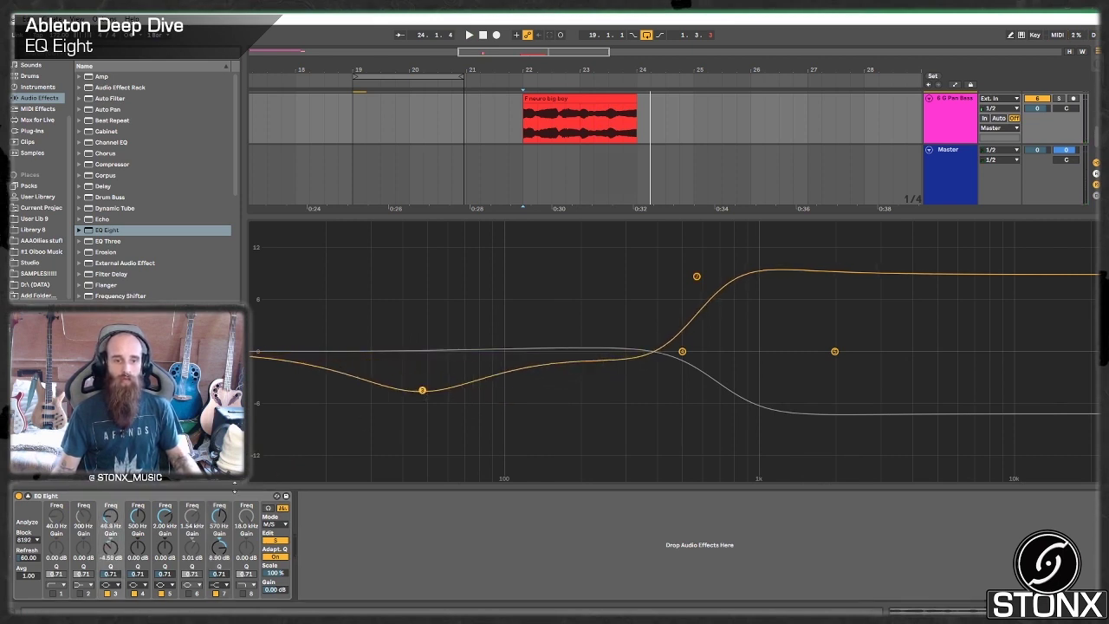
pyautogui.click(82, 593)
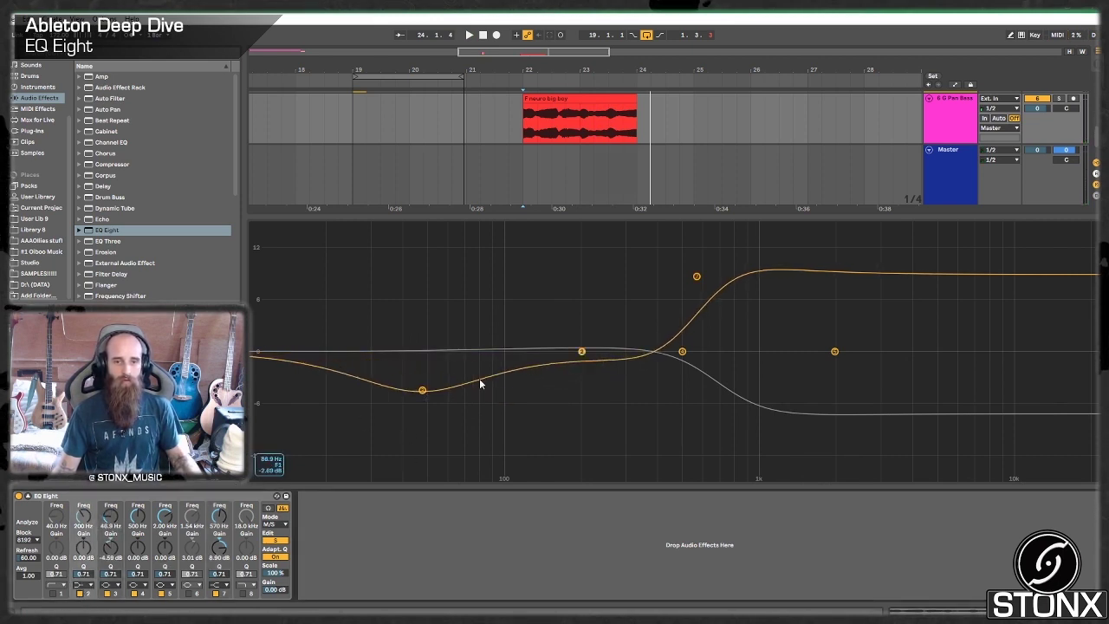
pyautogui.click(106, 593)
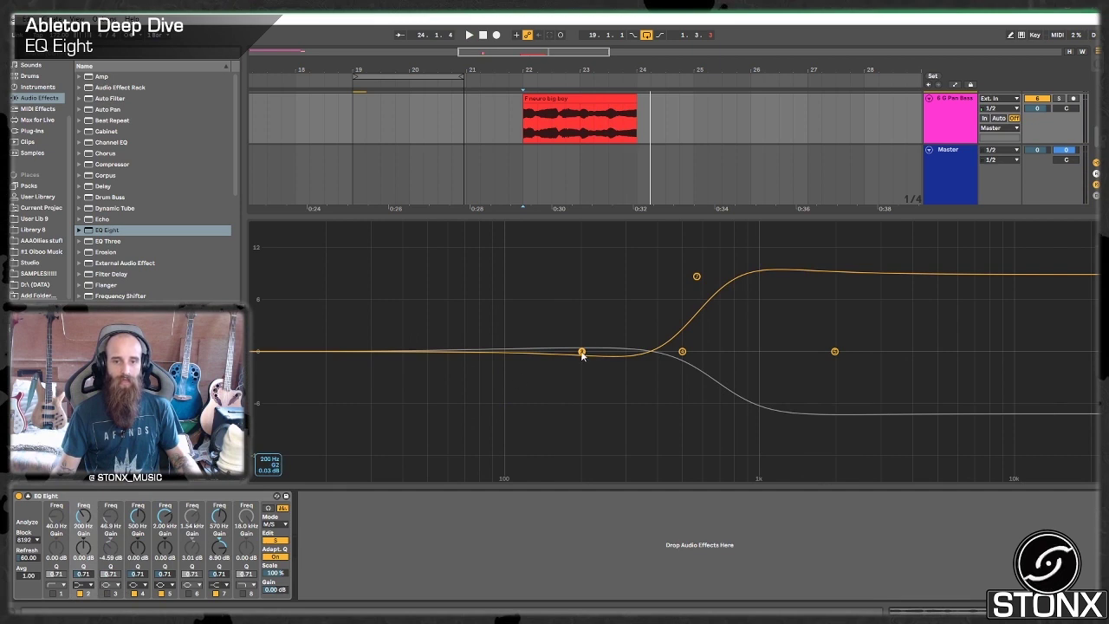
pyautogui.moveTo(581, 352); pyautogui.dragTo(628, 437)
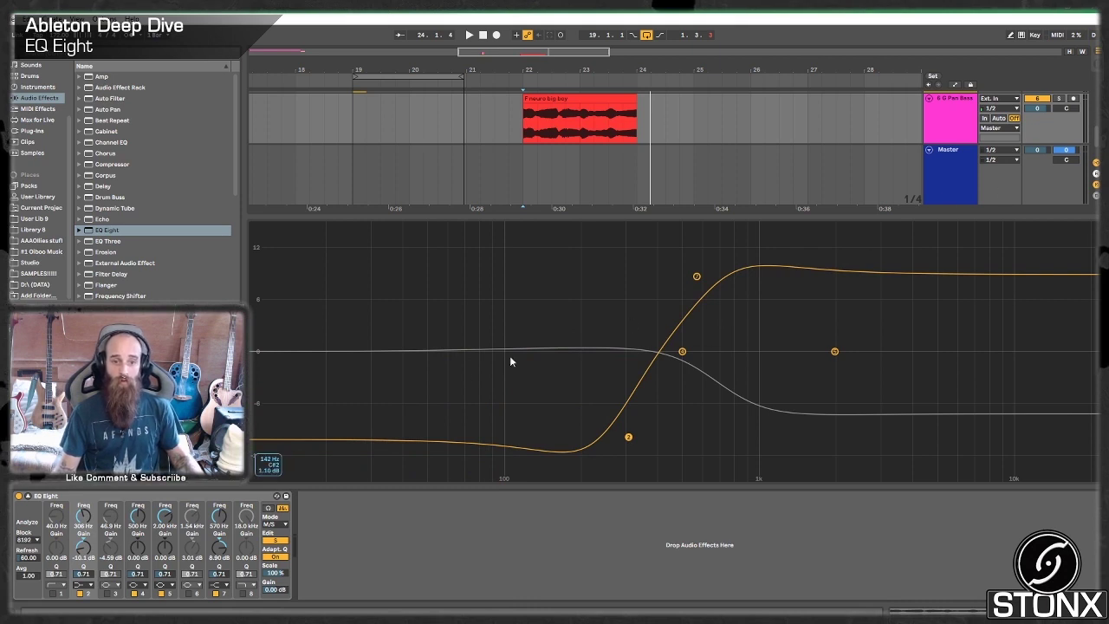
# - On the mid channel, change band 2 to a low shelf boosting about 7.6 dB at 277 Hz
pyautogui.click(279, 542)
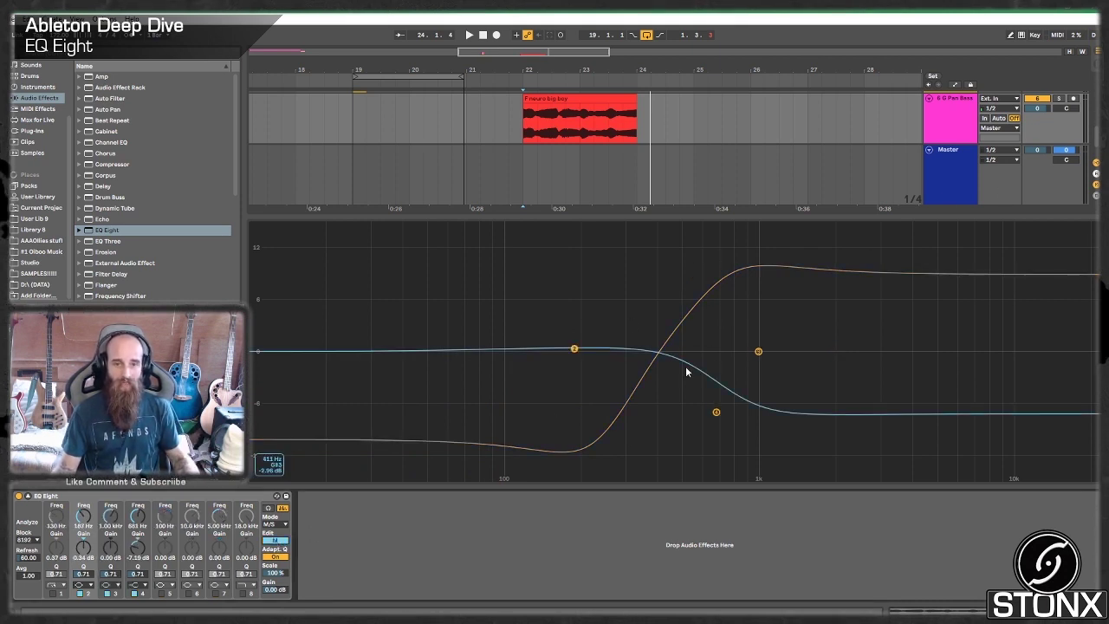
pyautogui.moveTo(570, 352); pyautogui.dragTo(425, 341)
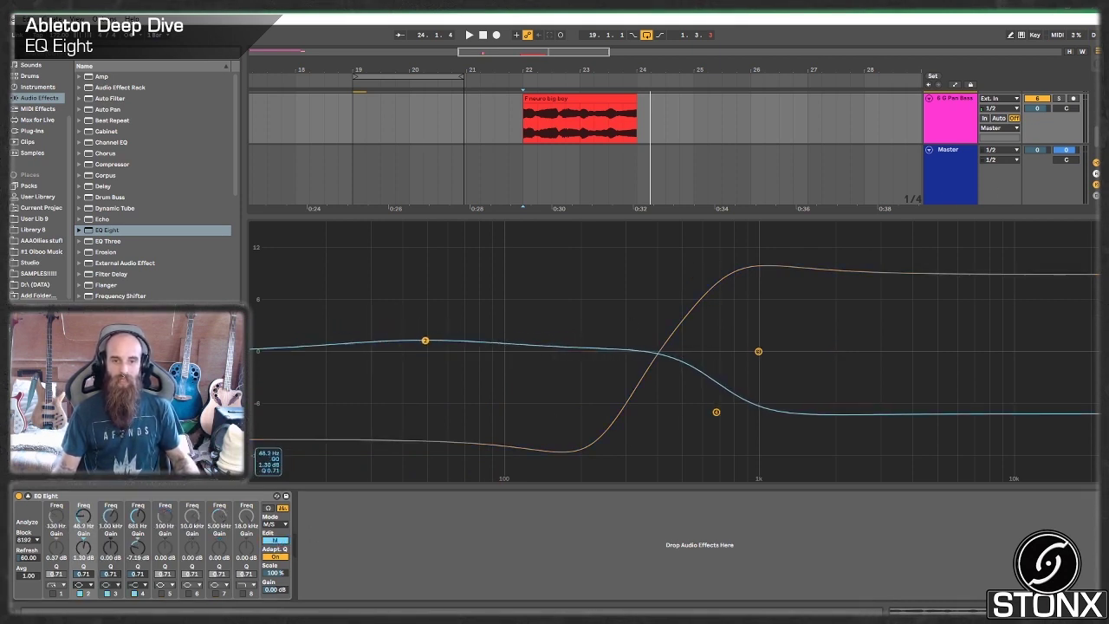
pyautogui.click(76, 586)
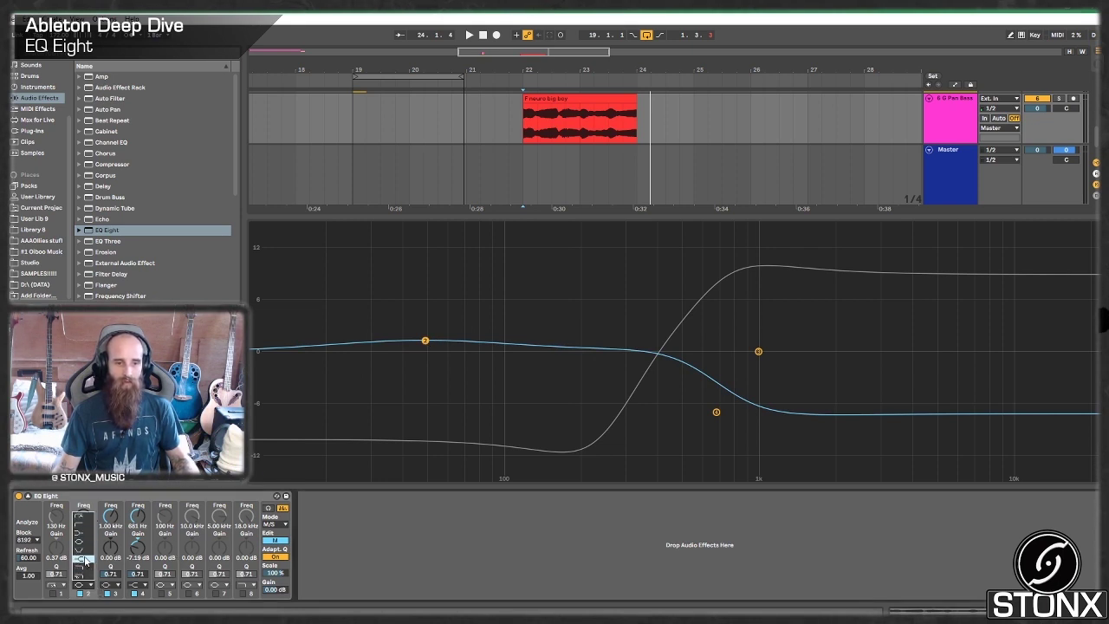
pyautogui.click(81, 562)
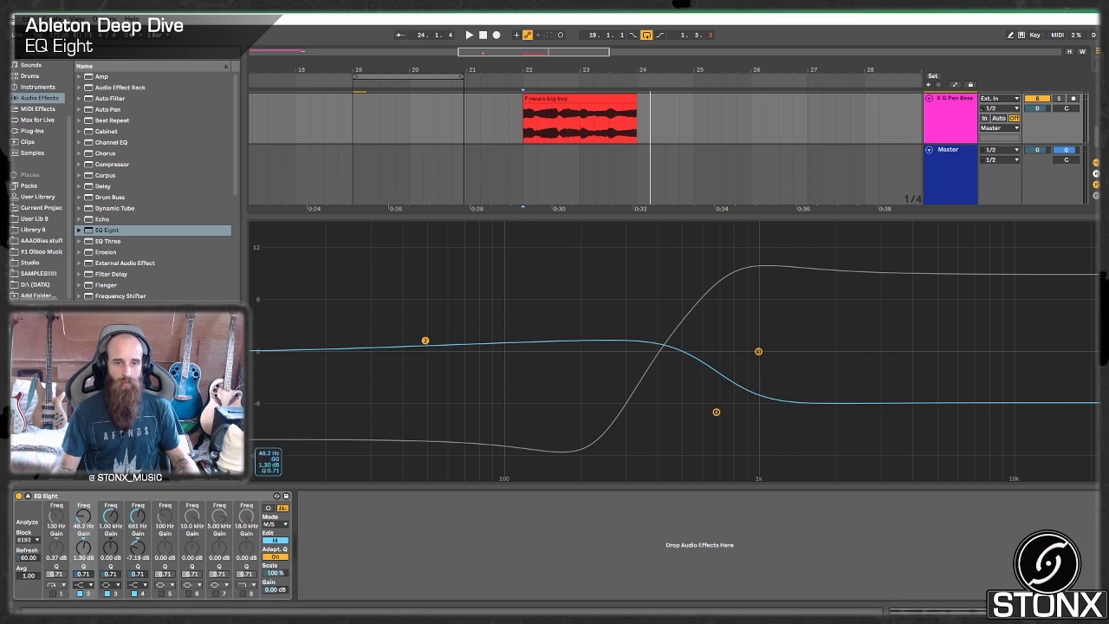
pyautogui.moveTo(428, 346); pyautogui.dragTo(408, 336)
pyautogui.click(89, 586)
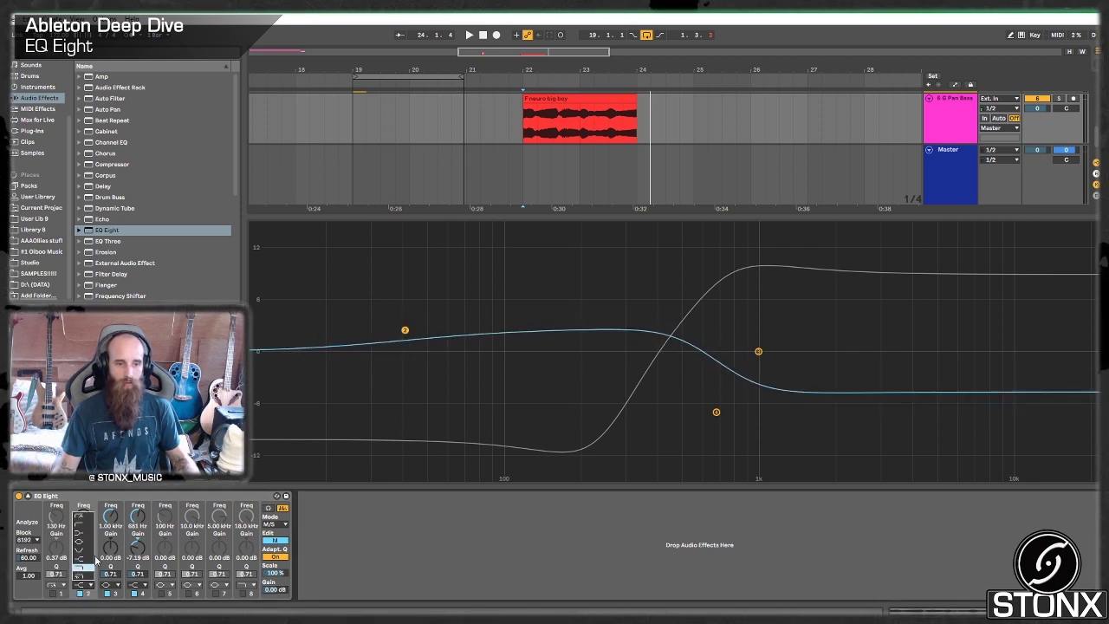
pyautogui.click(90, 533)
pyautogui.moveTo(404, 330); pyautogui.dragTo(617, 287)
# - Play the bass clip again, bypassing and re-enabling EQ Eight to compare the finished mid and side curves
pyautogui.press('space')
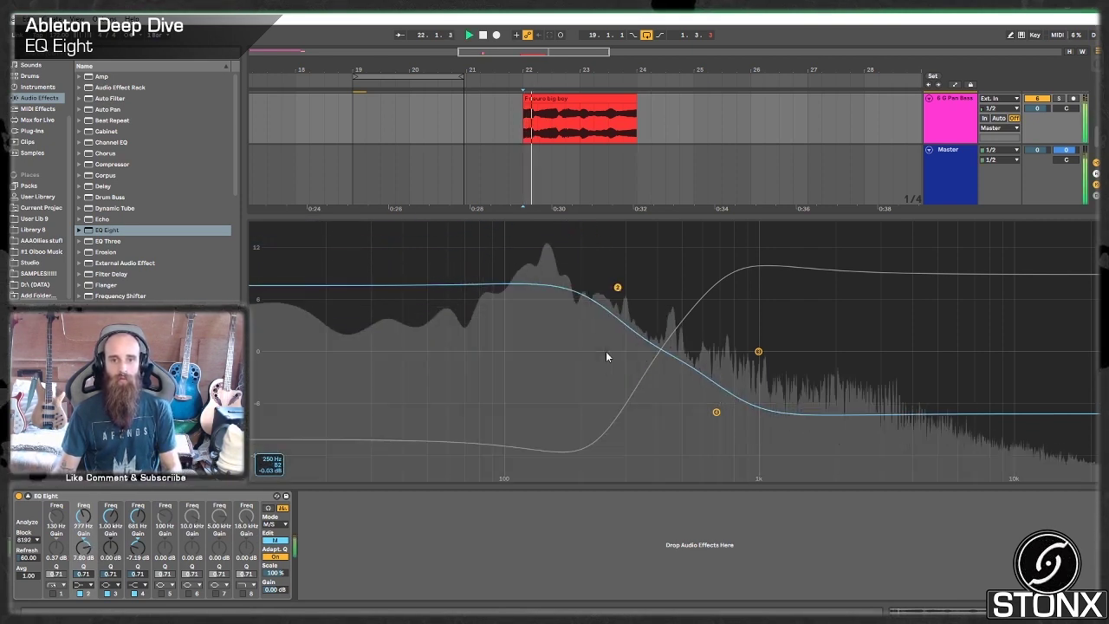
pyautogui.click(18, 497)
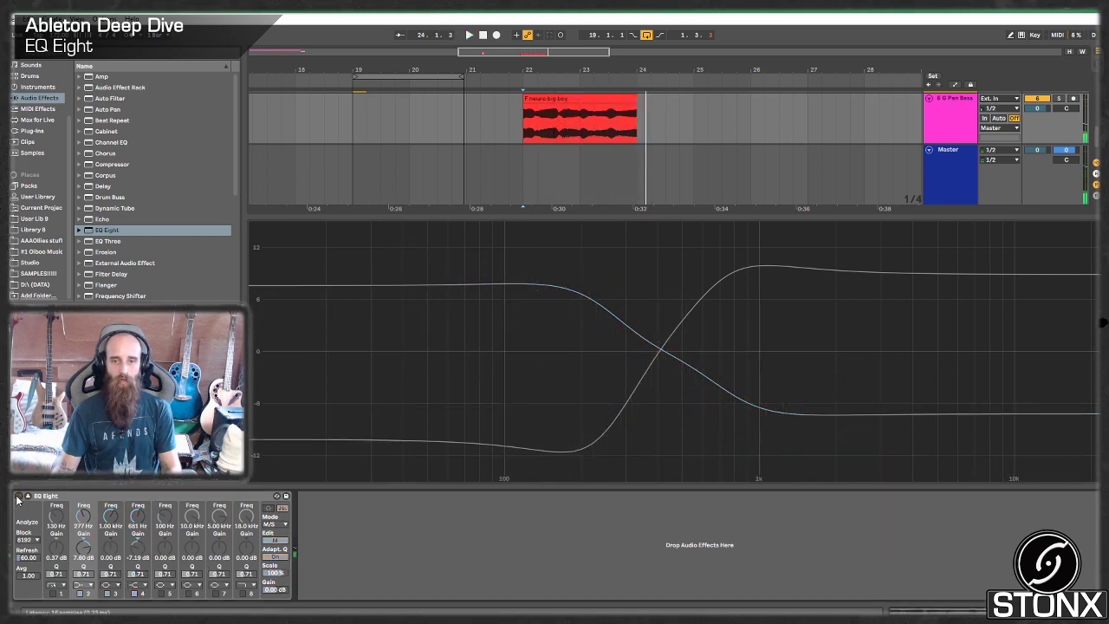
pyautogui.press('space')
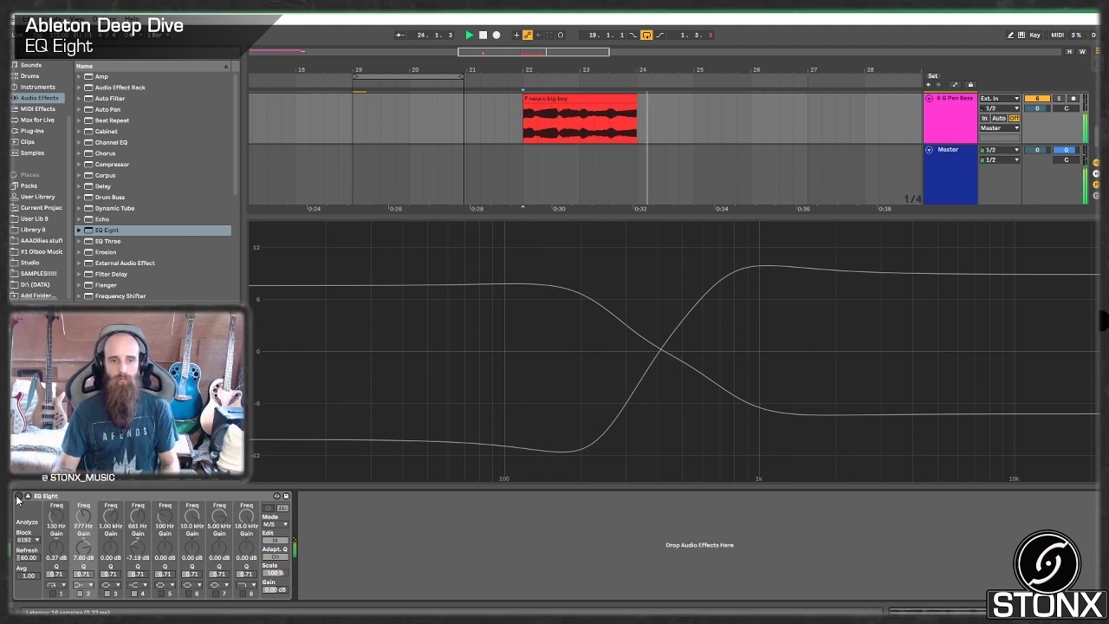
pyautogui.click(18, 497)
pyautogui.press('space')
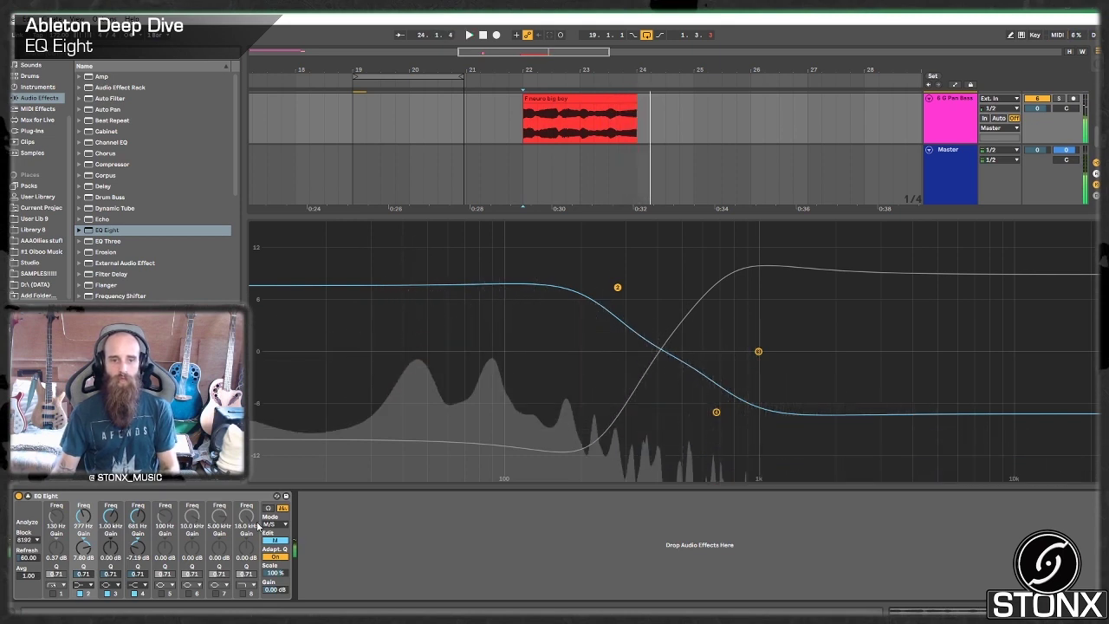
# - Add a Utility after EQ Eight, switch it to Mono, and audition the bass
pyautogui.scroll(-6, 89, 254)
pyautogui.moveTo(102, 274); pyautogui.dragTo(328, 602)
pyautogui.click(319, 571)
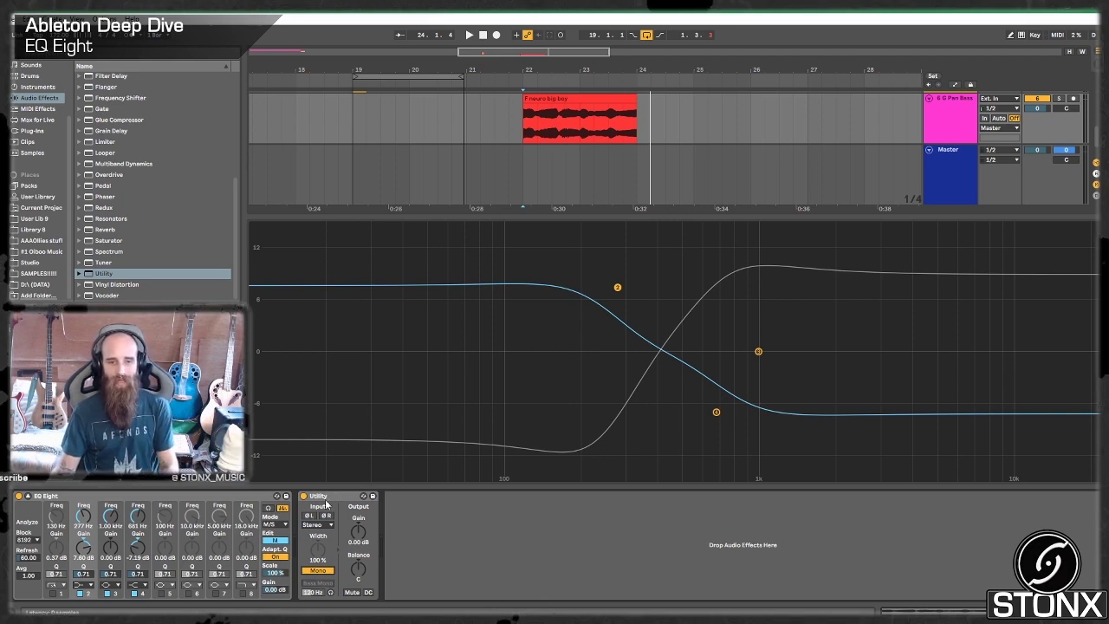
pyautogui.press('space')
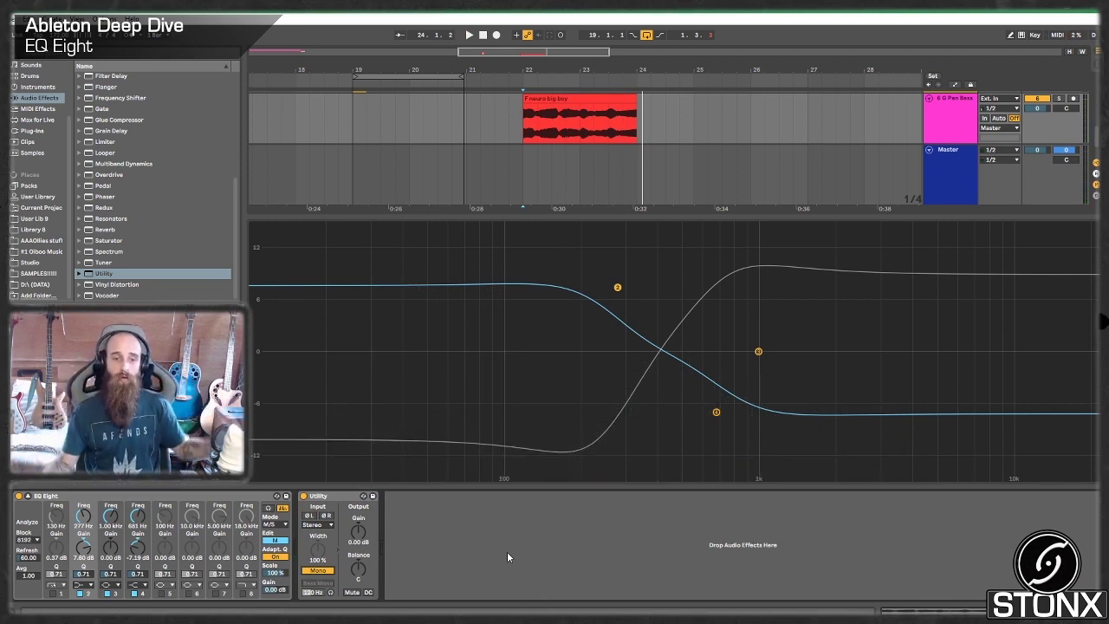
# - Play the bass with Utility bypassed, then re-enable Utility to compare the stereo and mono sound
pyautogui.click(304, 496)
pyautogui.press('space')
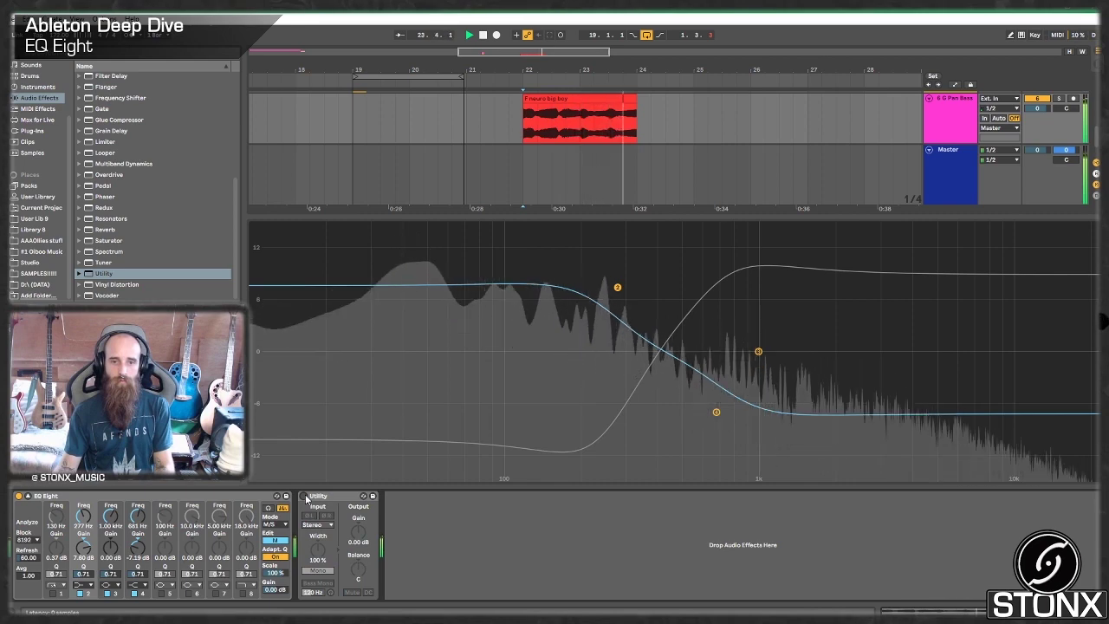
pyautogui.click(305, 496)
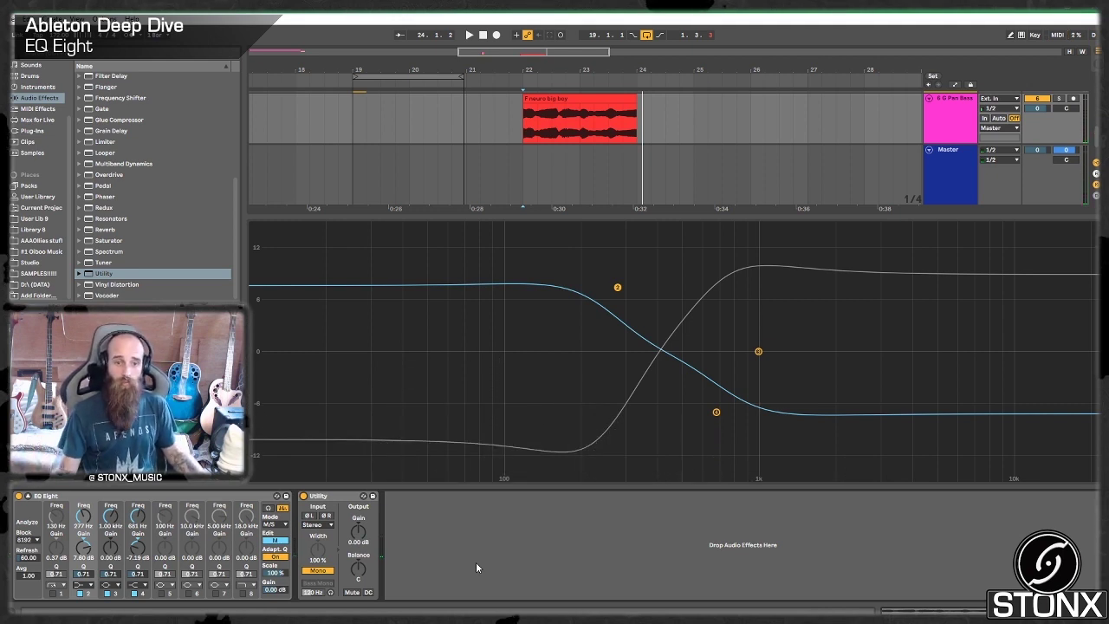
# - Switch EQ Eight's editing from the mid channel to the side channel and examine its curve ahead of the mono Utility
pyautogui.click(229, 501)
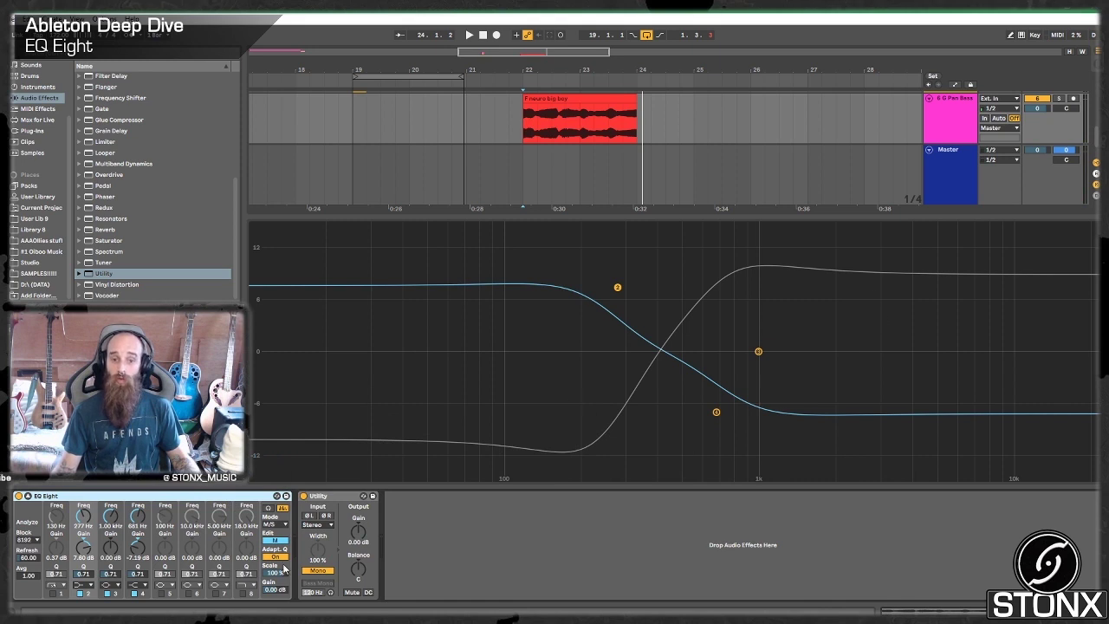
pyautogui.click(276, 541)
pyautogui.click(334, 496)
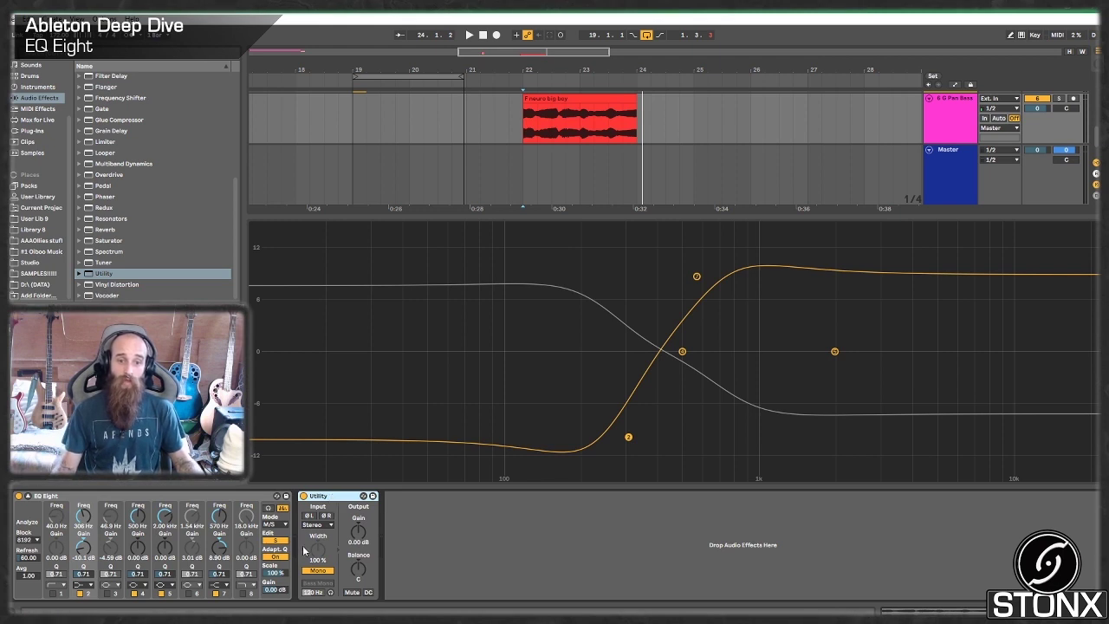
pyautogui.click(246, 503)
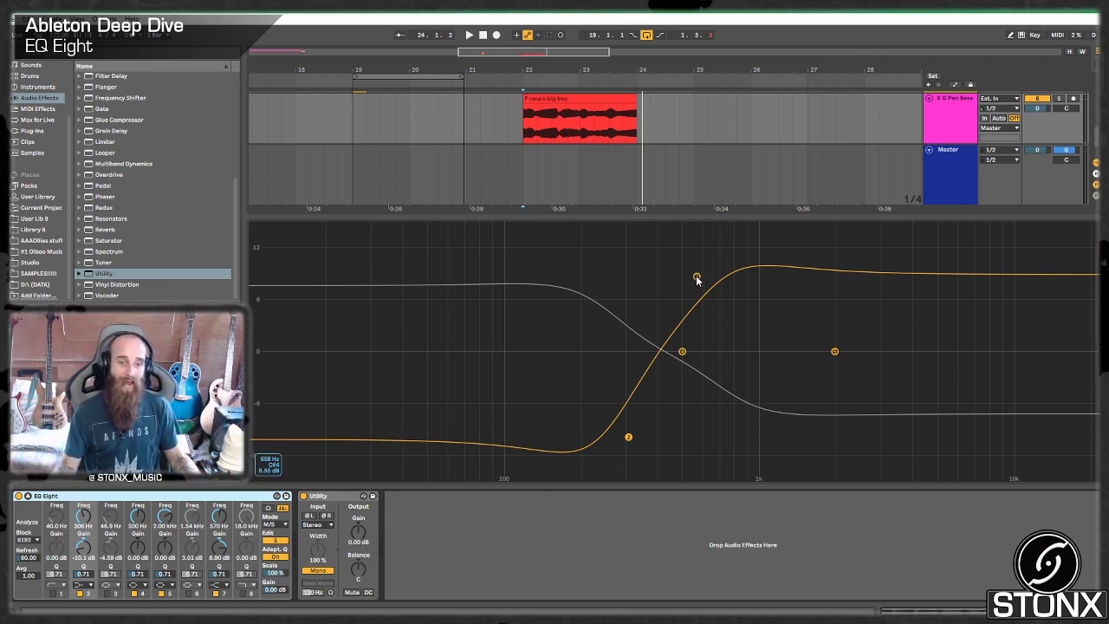
pyautogui.click(372, 501)
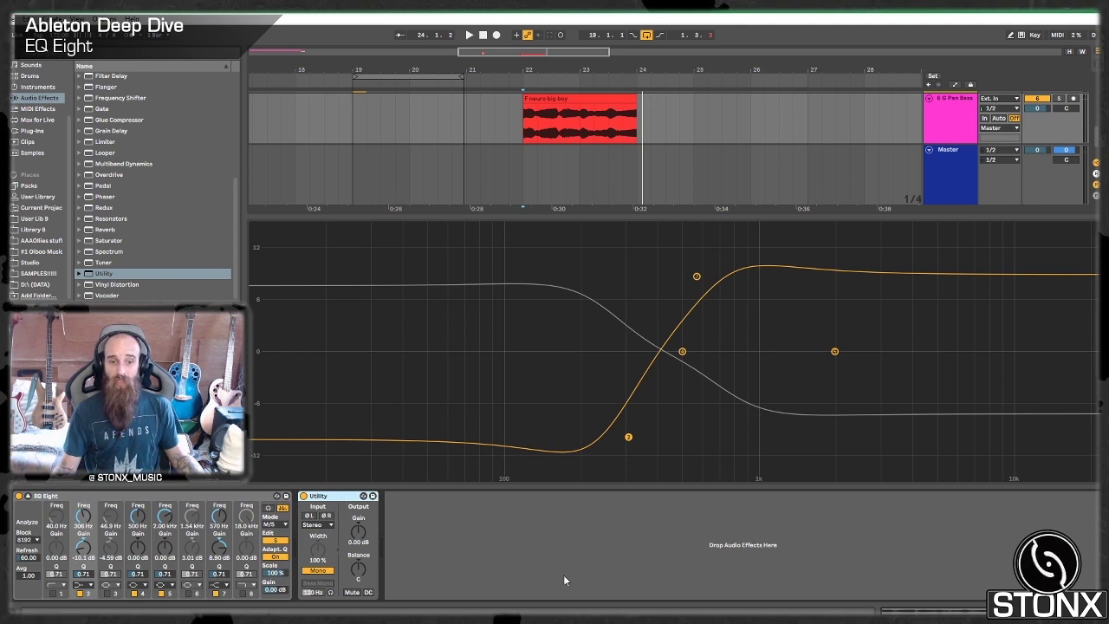
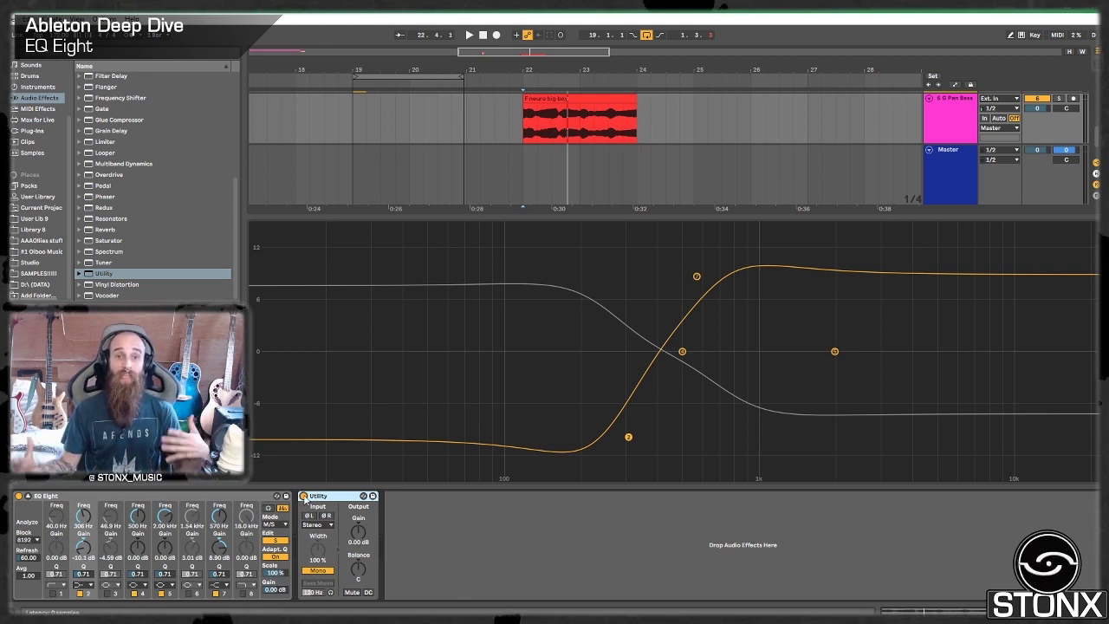
# - Audition the bass again, toggling Utility off and on to hear the mono difference, and leave Utility bypassed
pyautogui.click(303, 497)
pyautogui.press('space')
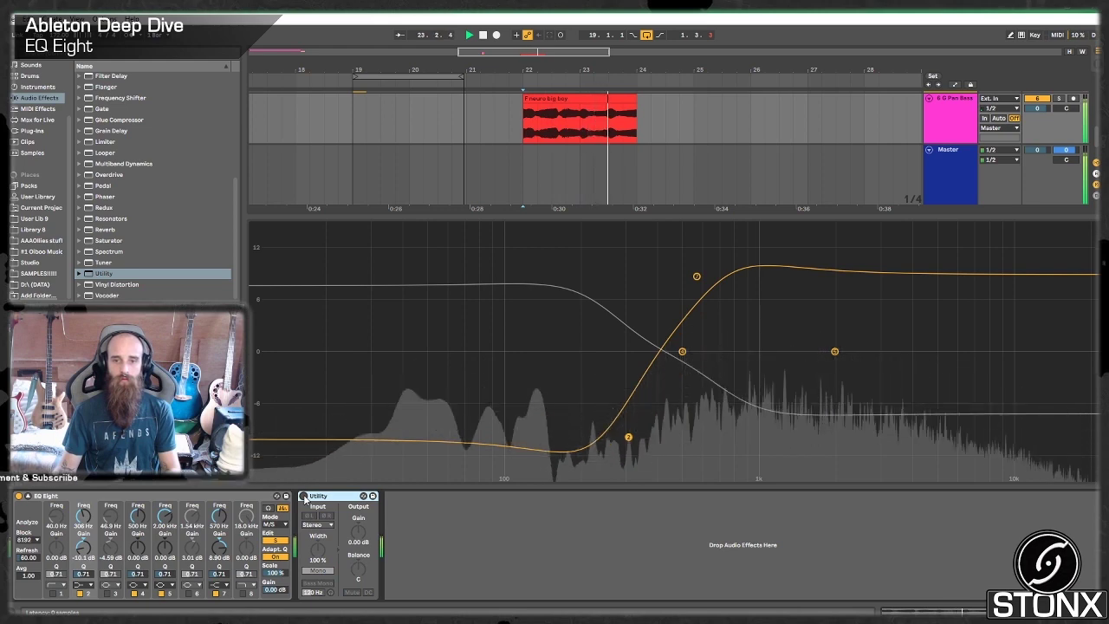
pyautogui.press('space')
pyautogui.click(304, 497)
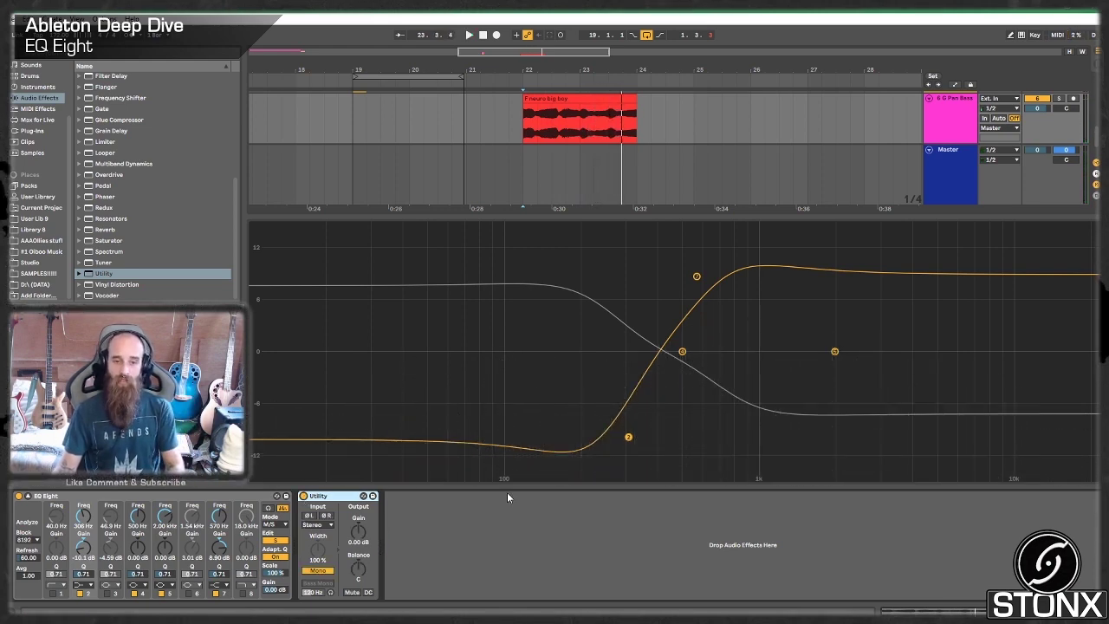
pyautogui.press('space')
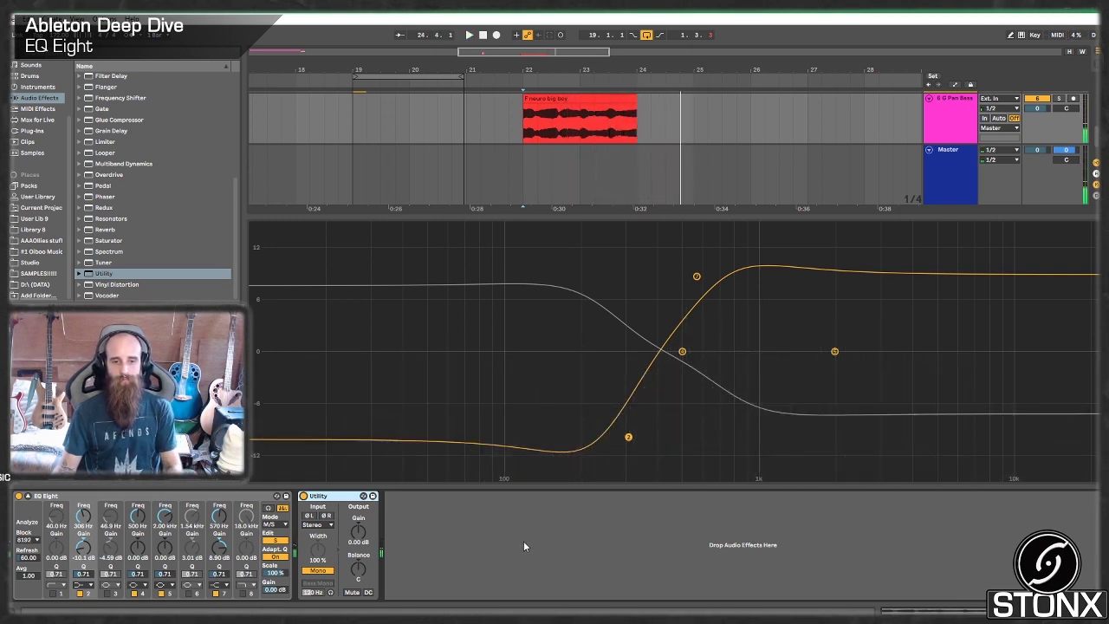
pyautogui.click(304, 495)
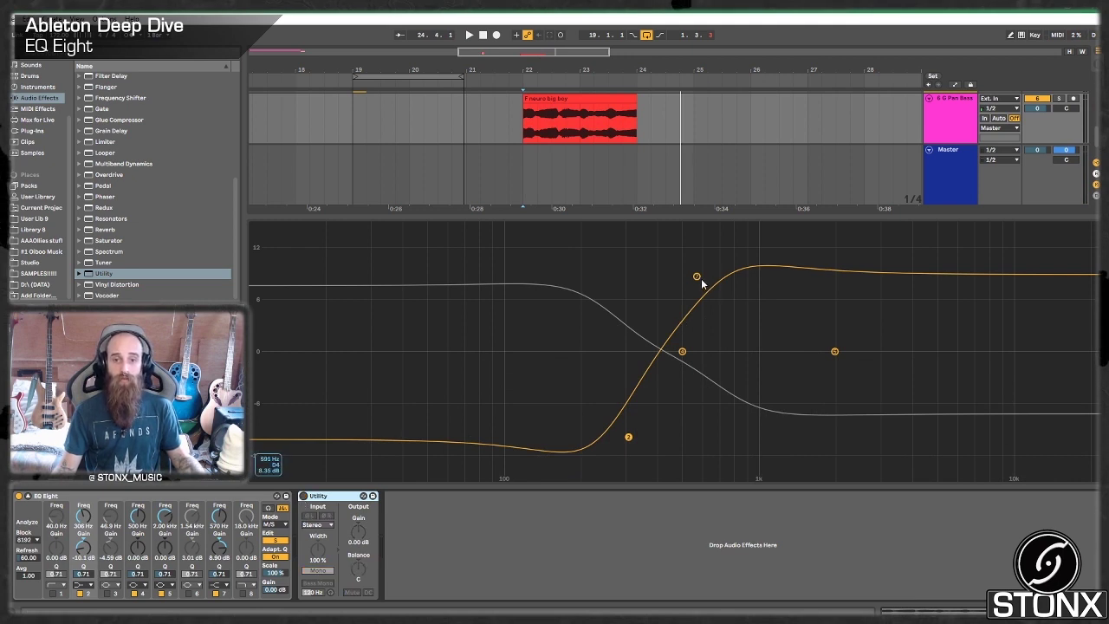
# - On the side channel, reduce the band 7 high shelf to about 6 dB at 905 Hz
pyautogui.moveTo(698, 277); pyautogui.dragTo(739, 322)
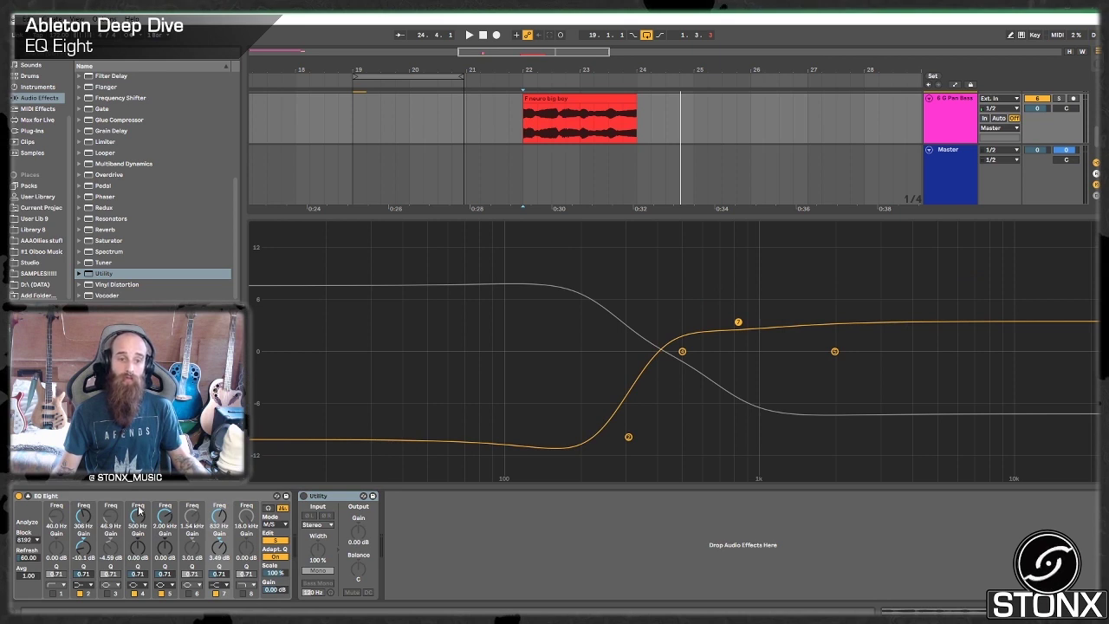
pyautogui.click(169, 498)
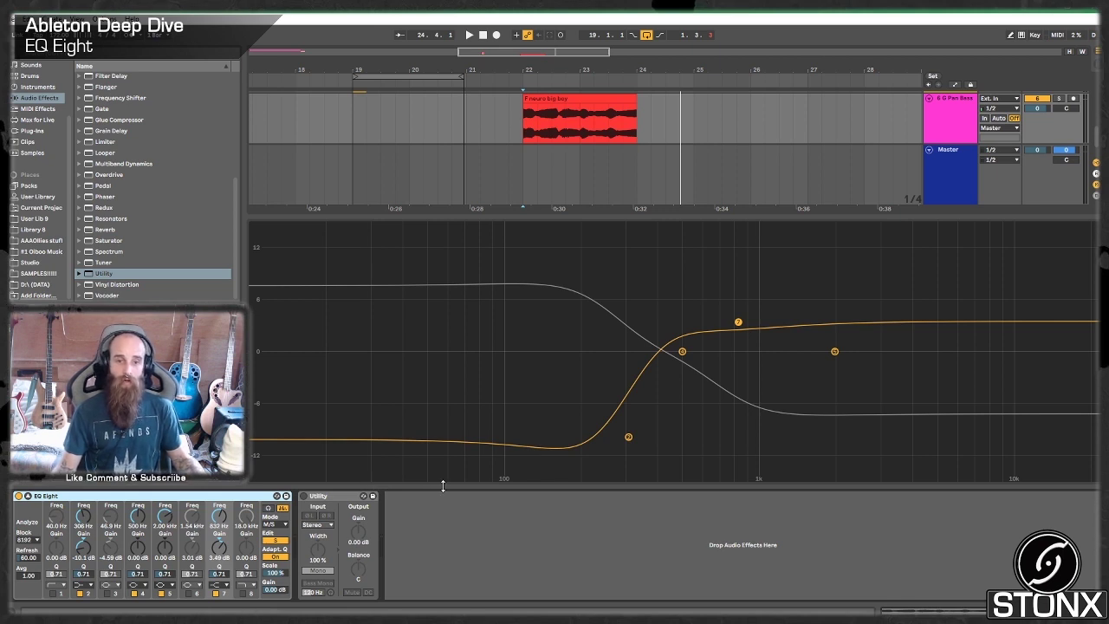
pyautogui.moveTo(741, 332); pyautogui.dragTo(750, 310)
# - Switch EQ Eight's editing back and forth between mid and side to compare the two curves
pyautogui.click(275, 541)
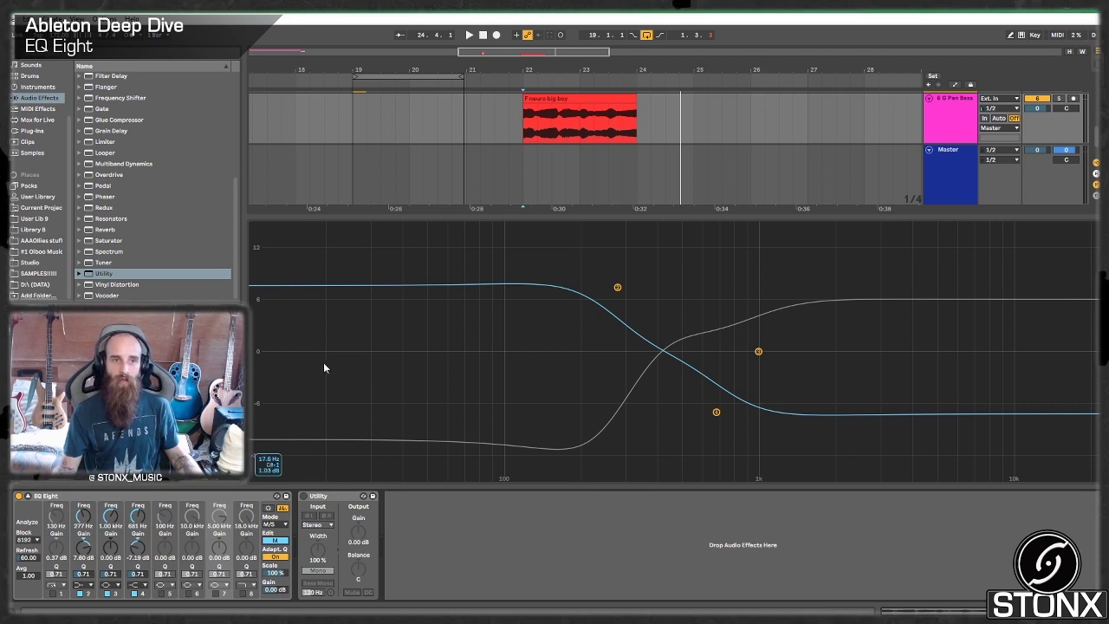
pyautogui.click(274, 543)
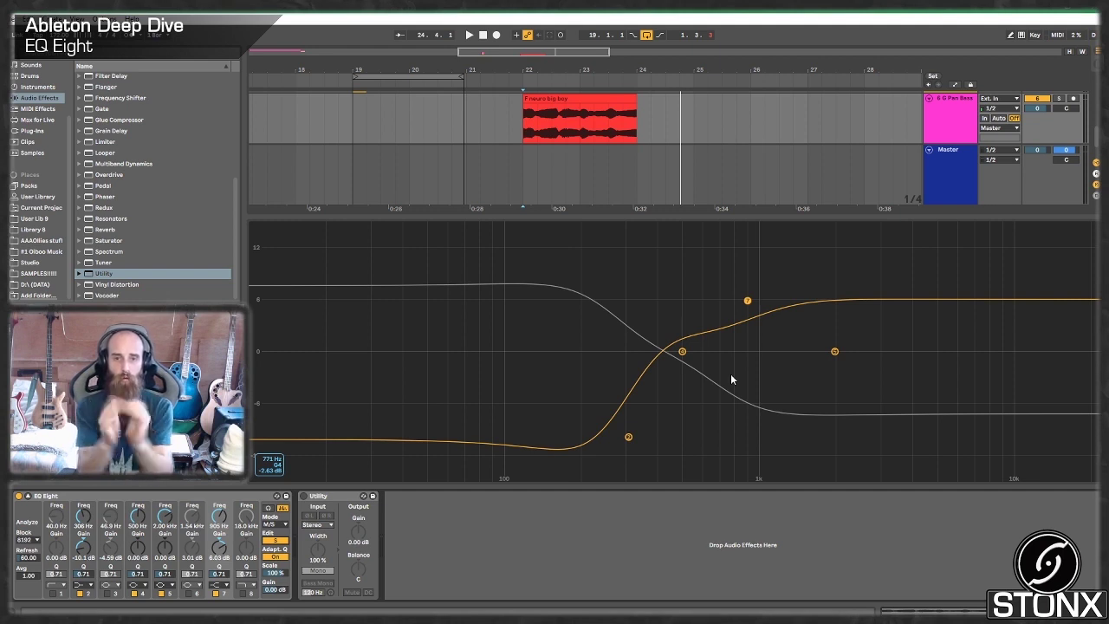
pyautogui.click(273, 542)
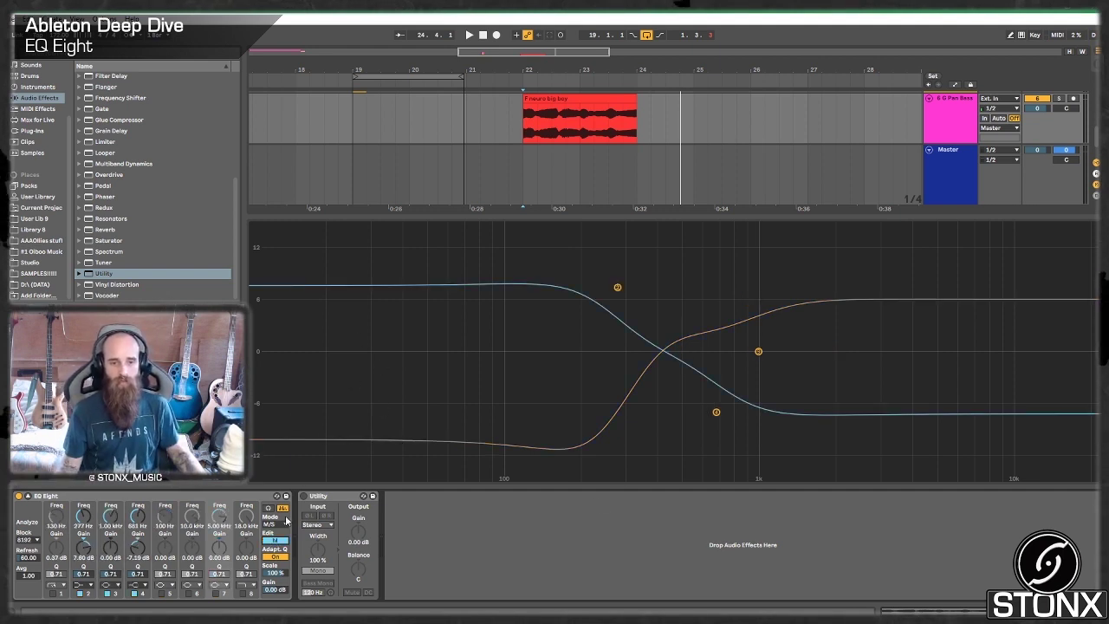
pyautogui.click(273, 542)
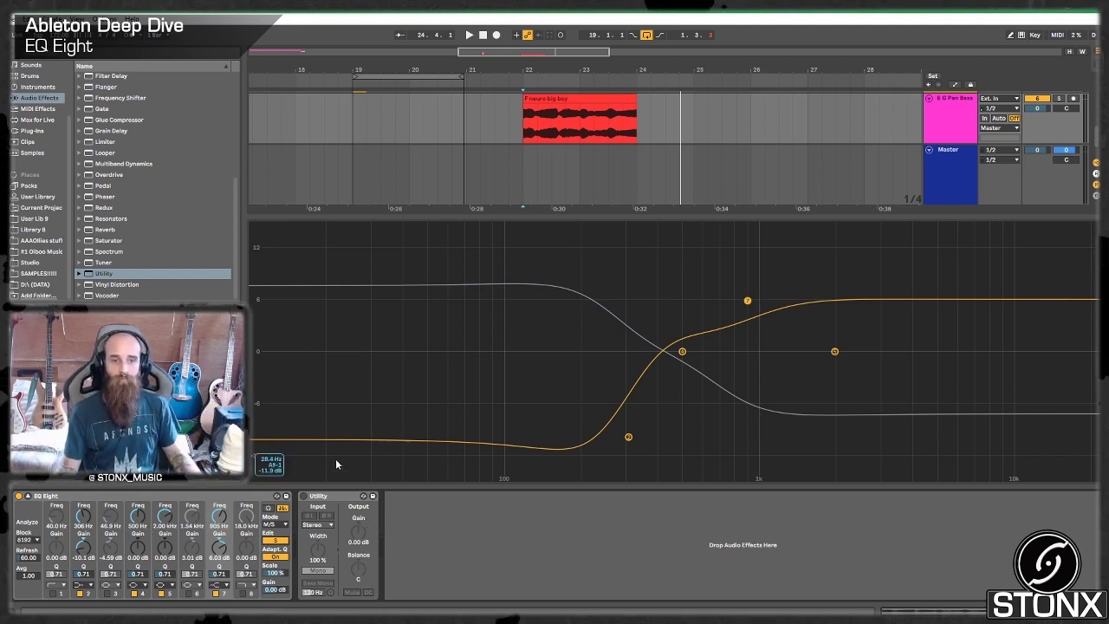
pyautogui.click(276, 524)
pyautogui.click(244, 506)
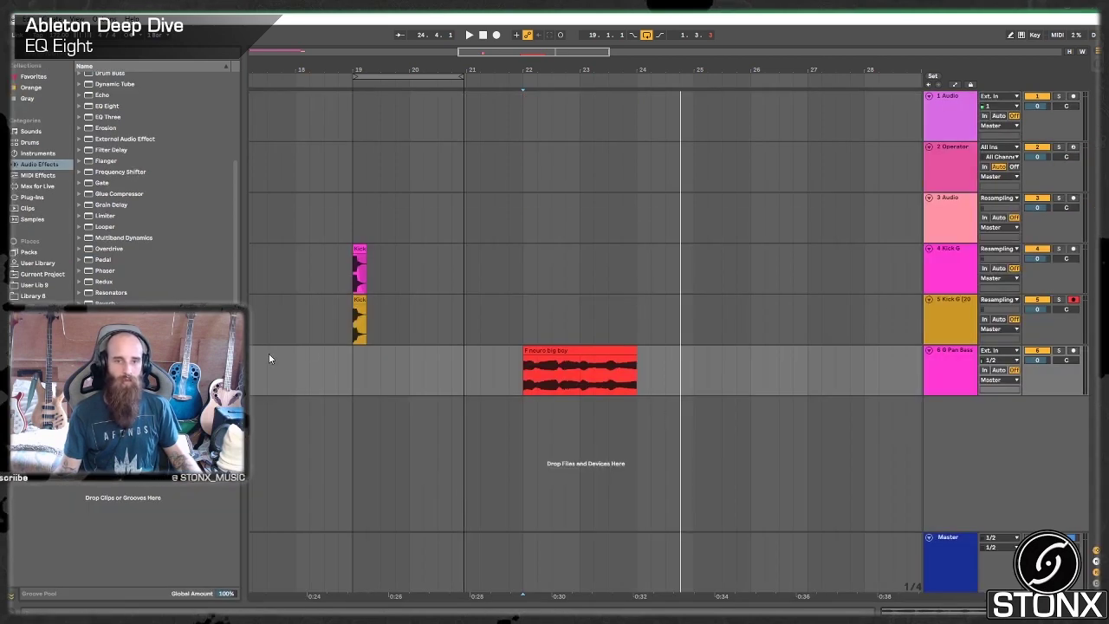
# - Find SakuReese G1.alc in the SakuReese G1 Project folder and place it on a new track starting at bar 24
pyautogui.click(36, 328)
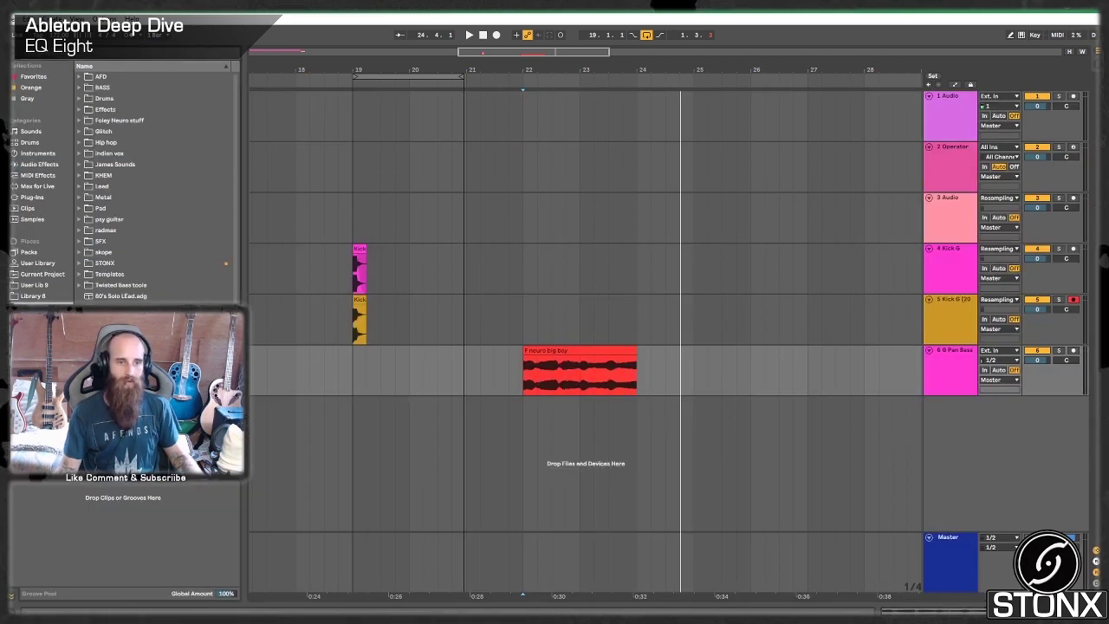
pyautogui.scroll(-5, 142, 266)
pyautogui.click(86, 271)
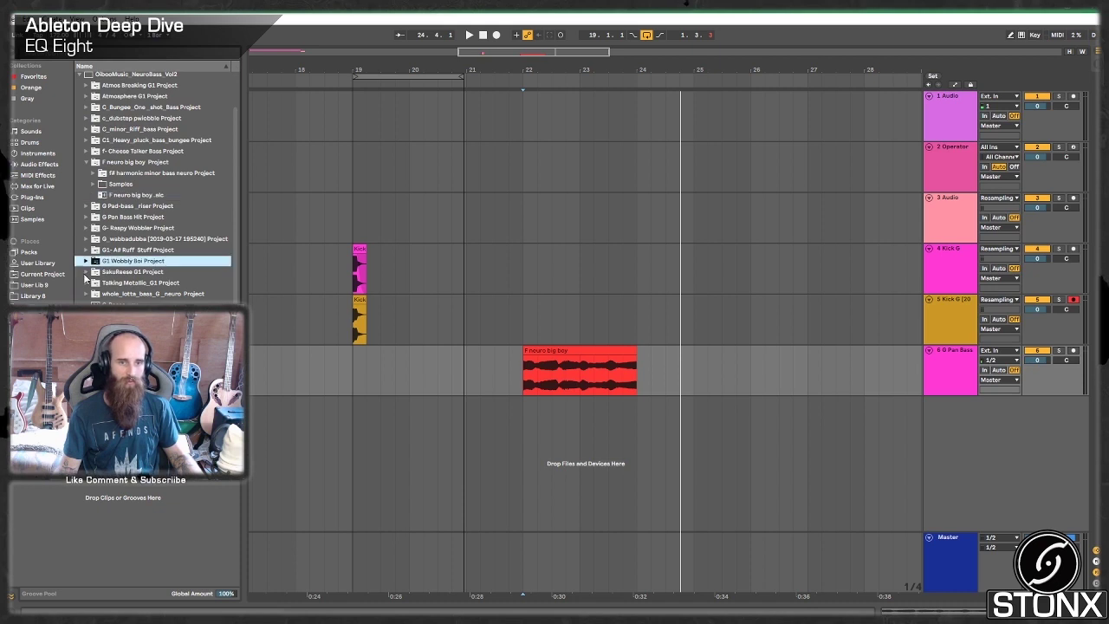
pyautogui.click(169, 260)
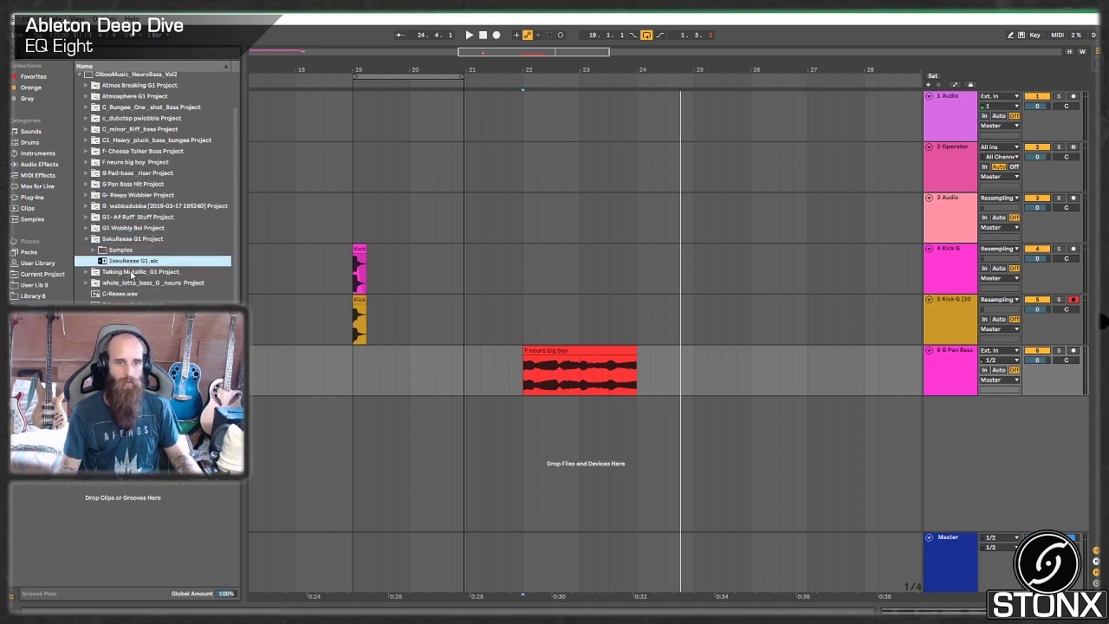
pyautogui.moveTo(136, 262); pyautogui.dragTo(638, 424)
# - Audition the SakuReese clip from its start and again from about its middle
pyautogui.press('space')
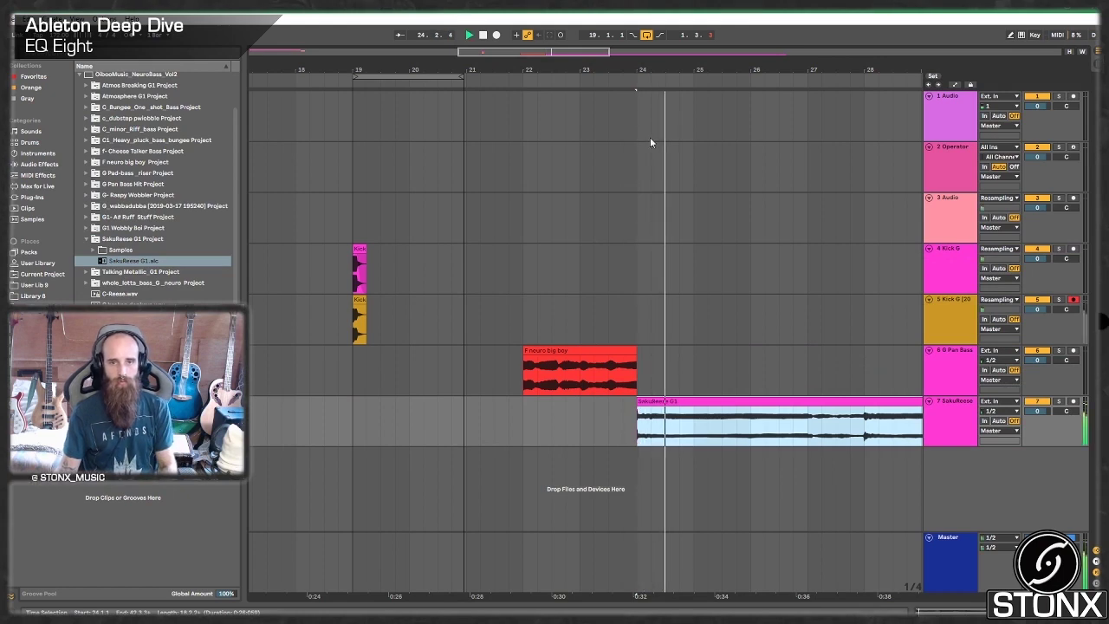
pyautogui.moveTo(559, 55); pyautogui.dragTo(599, 21)
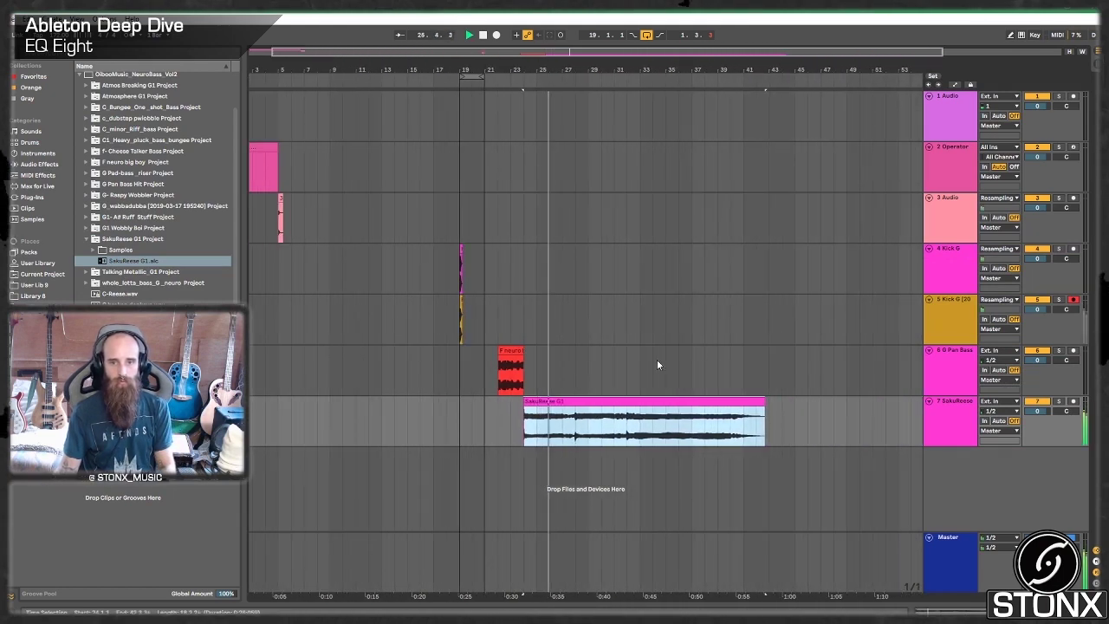
pyautogui.click(624, 435)
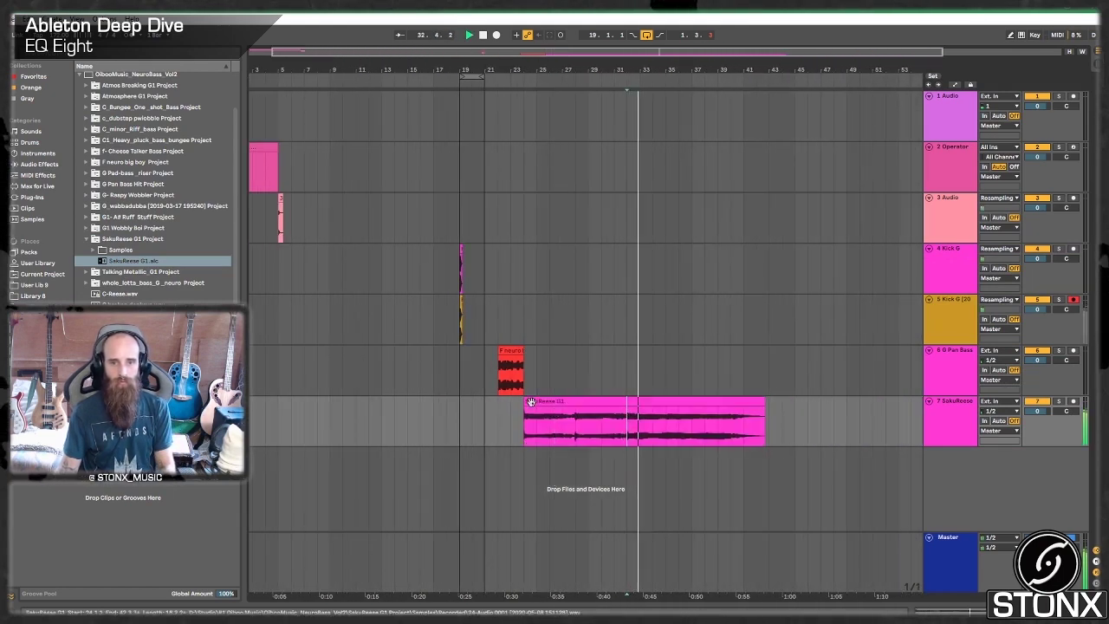
pyautogui.moveTo(525, 404); pyautogui.dragTo(459, 466)
# - Add an EQ Eight to the SakuReese track
pyautogui.doubleClick(944, 408)
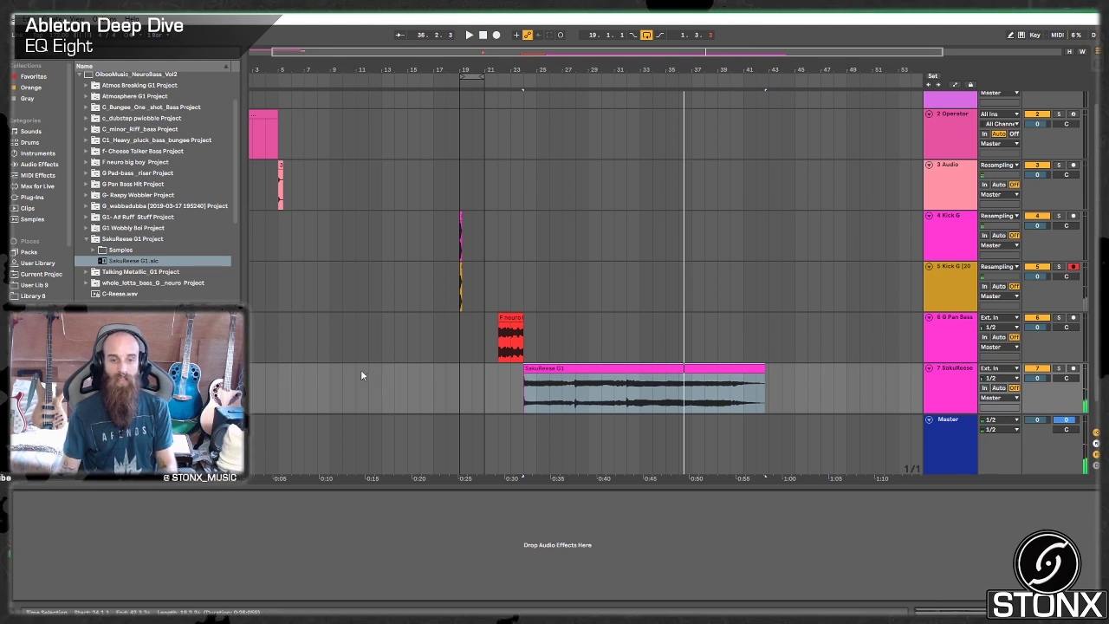
pyautogui.click(39, 164)
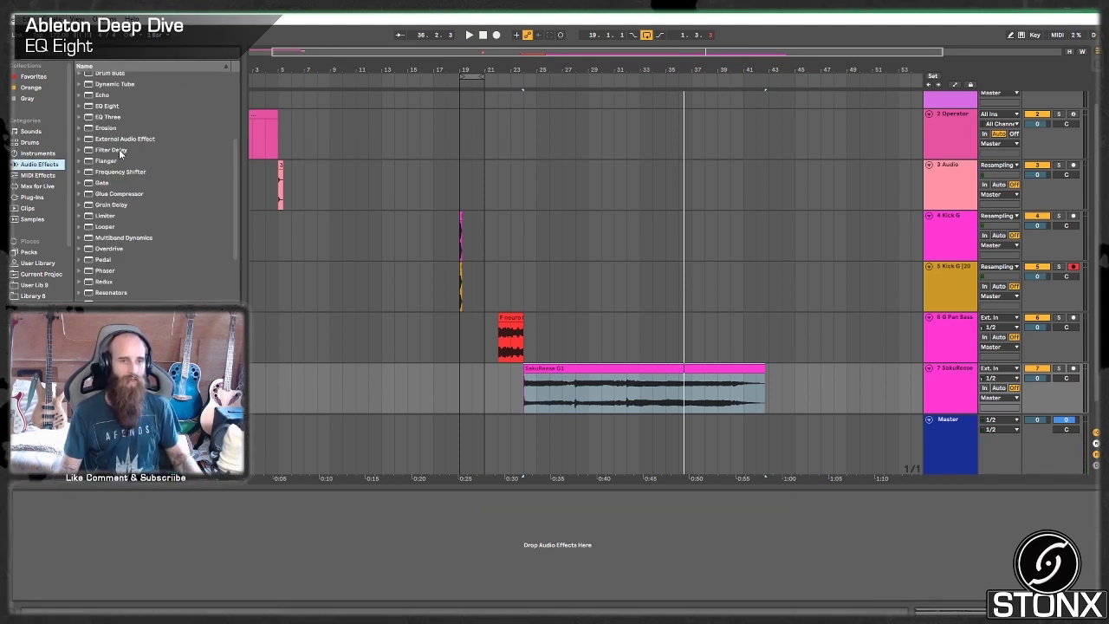
pyautogui.click(108, 107)
pyautogui.moveTo(599, 353); pyautogui.dragTo(605, 386)
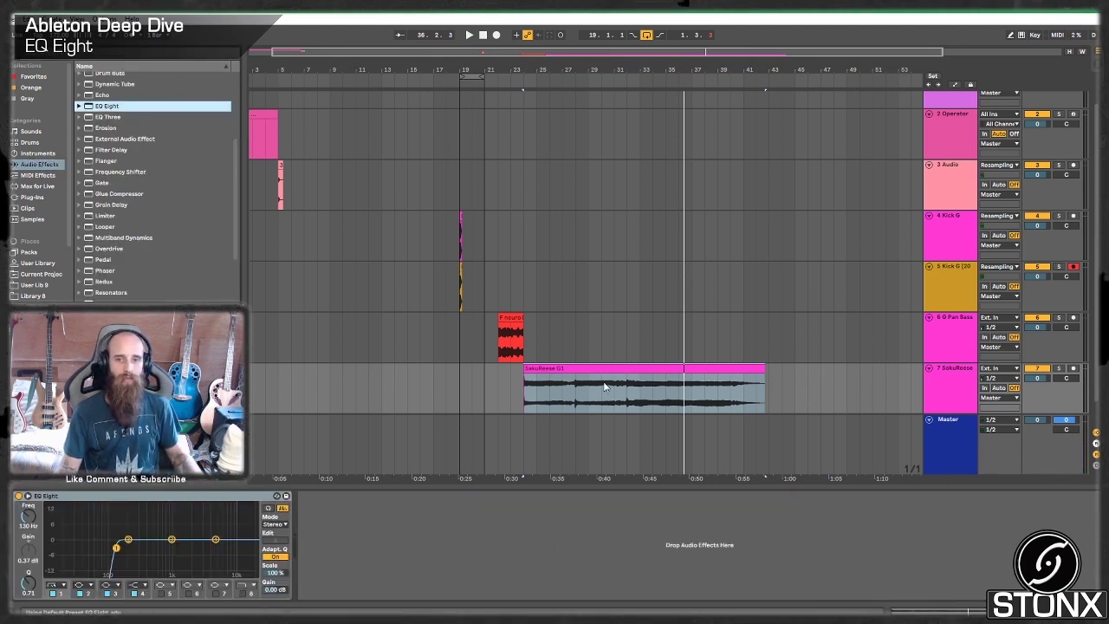
# - Turn off band 1 of the new EQ Eight and expand its frequency display
pyautogui.click(54, 594)
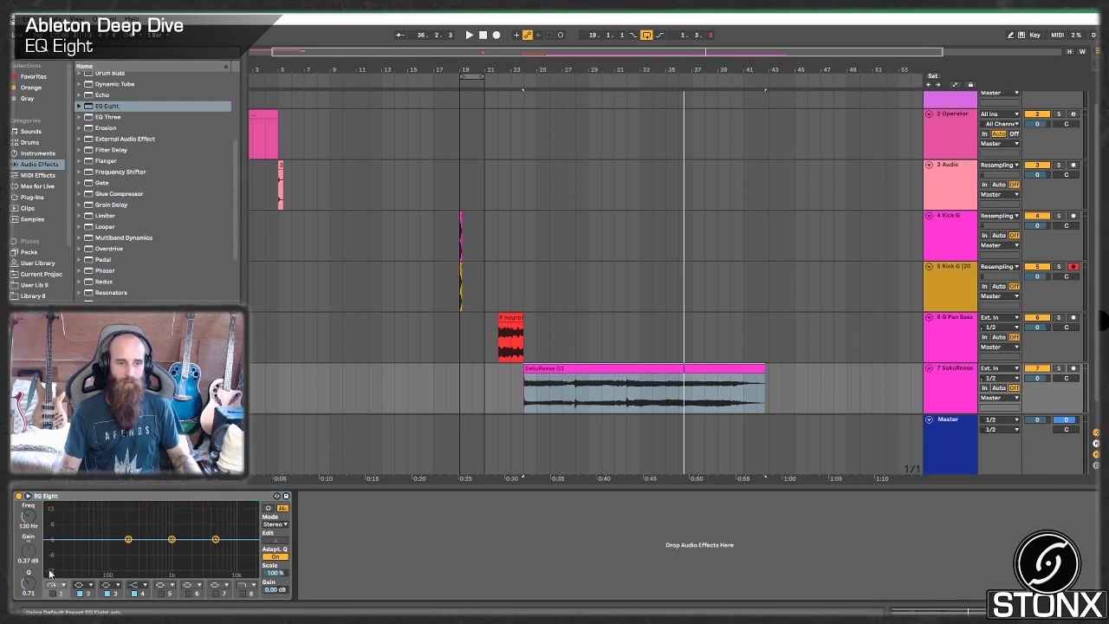
pyautogui.click(28, 496)
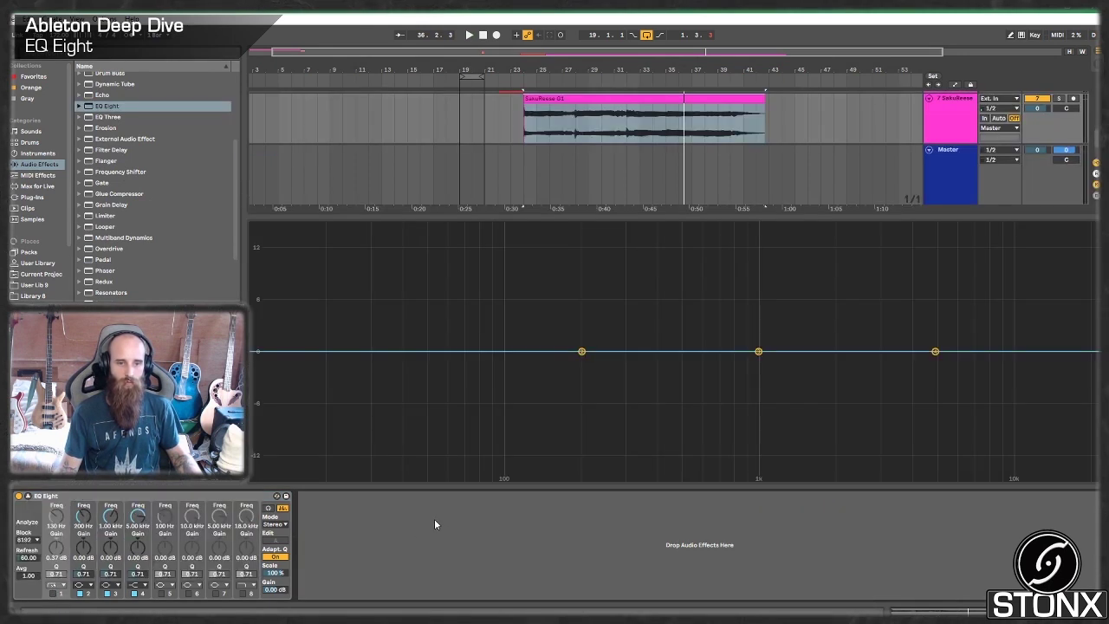
pyautogui.rightClick(216, 495)
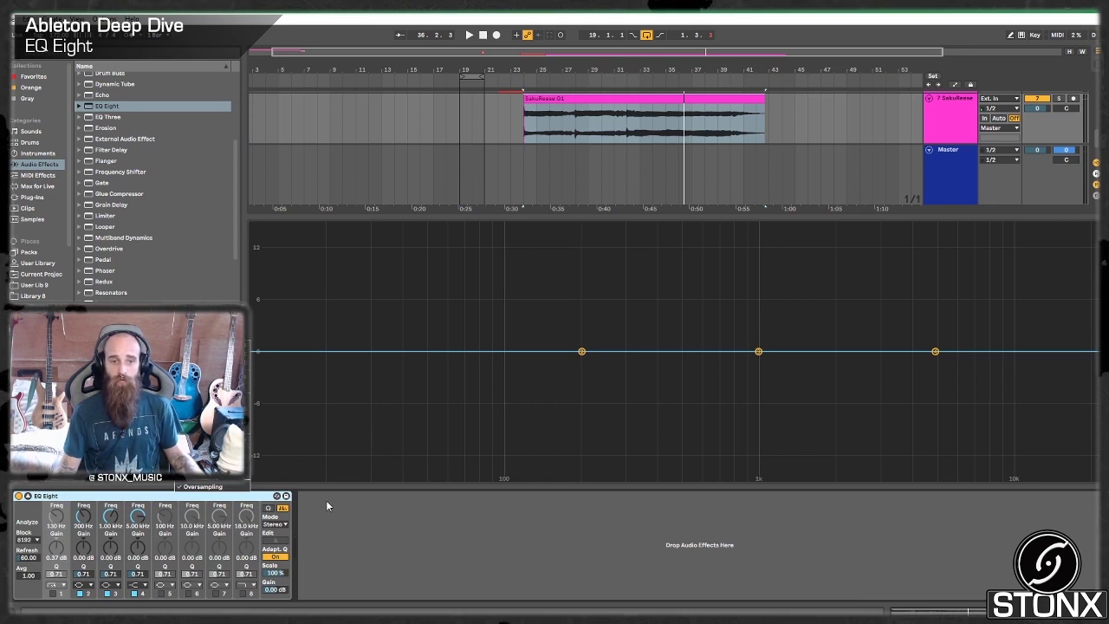
pyautogui.click(231, 497)
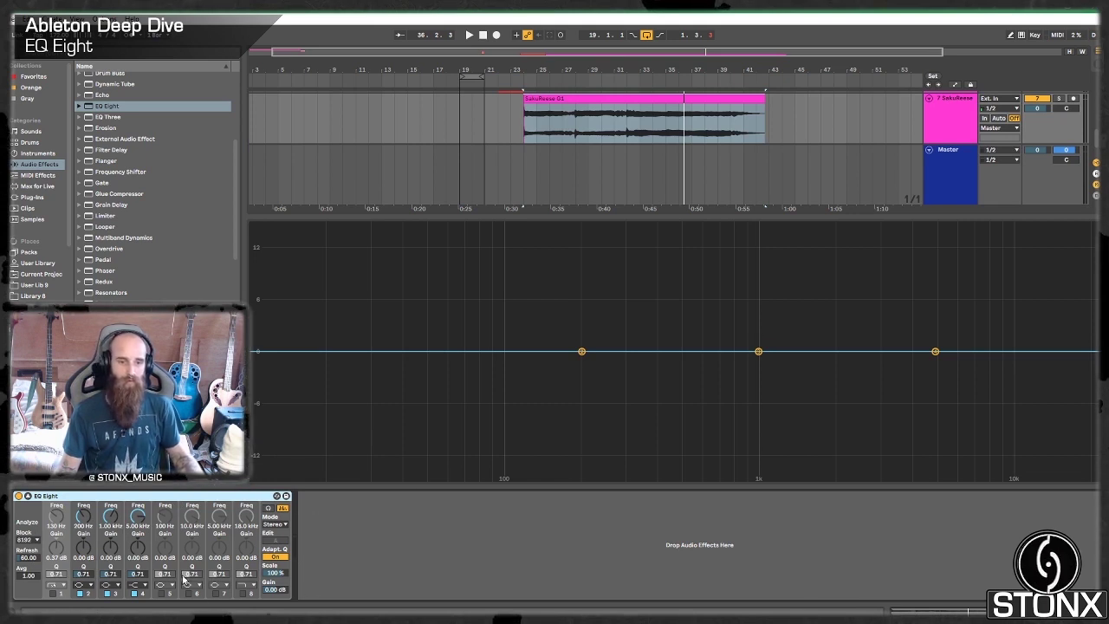
# - Set the EQ Eight mode to L/R and alternate editing between the right and left channels, ending on left
pyautogui.click(275, 524)
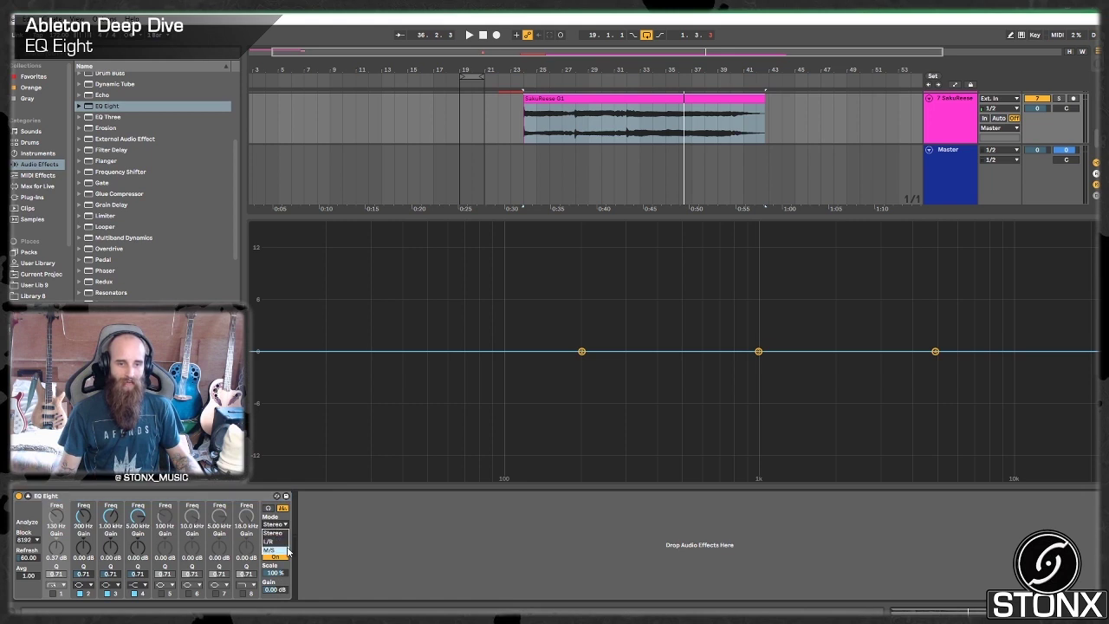
pyautogui.click(274, 541)
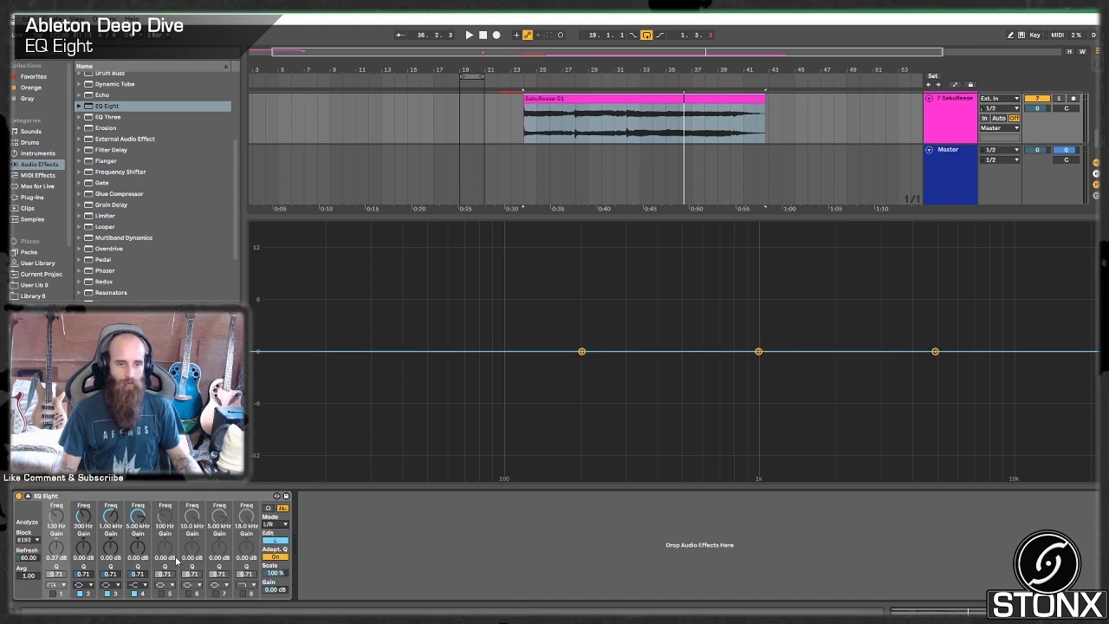
pyautogui.click(274, 541)
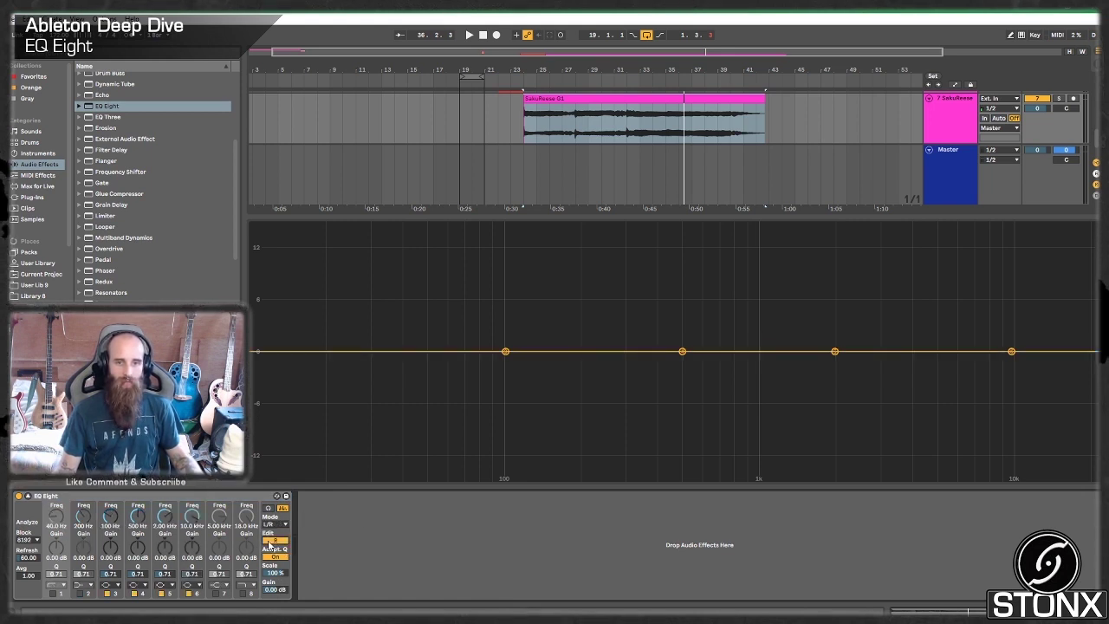
pyautogui.click(274, 541)
pyautogui.click(274, 540)
pyautogui.click(270, 543)
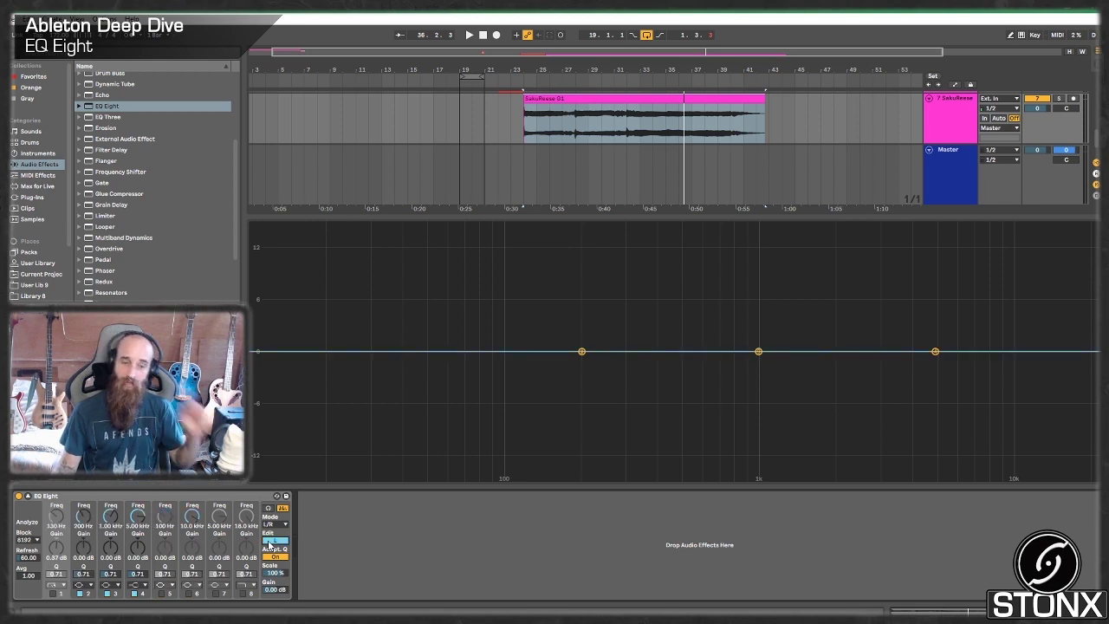
# - On the left channel, boost band 2 by 15 dB at about 104 Hz and cut band 3 by 15 dB at about 231 Hz
pyautogui.click(271, 543)
pyautogui.click(270, 543)
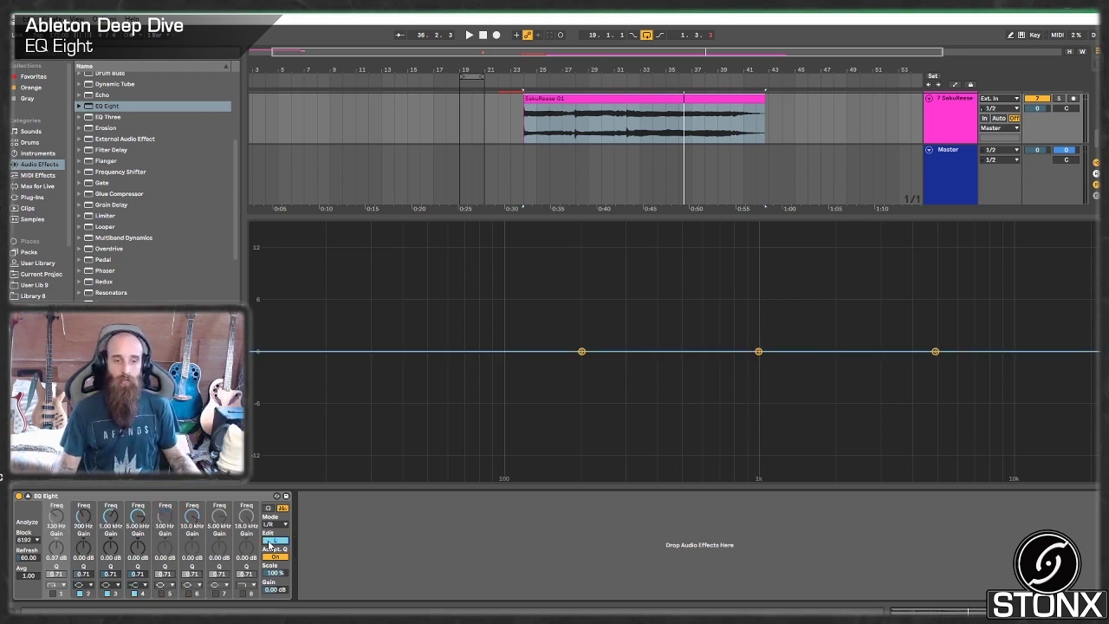
pyautogui.click(271, 543)
pyautogui.click(270, 544)
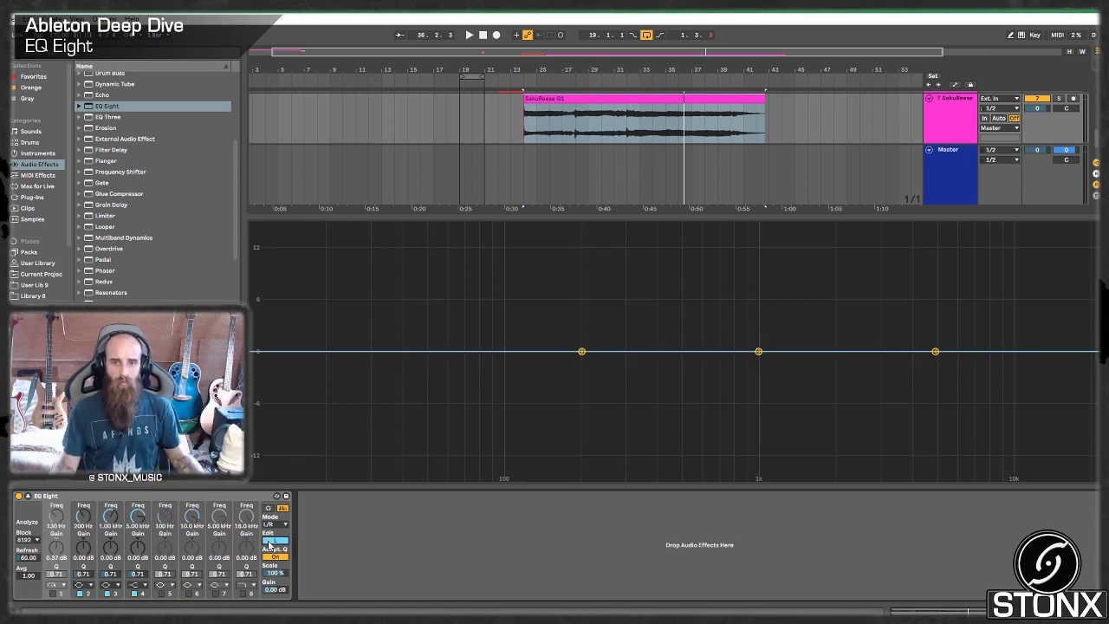
pyautogui.moveTo(581, 351); pyautogui.dragTo(510, 225)
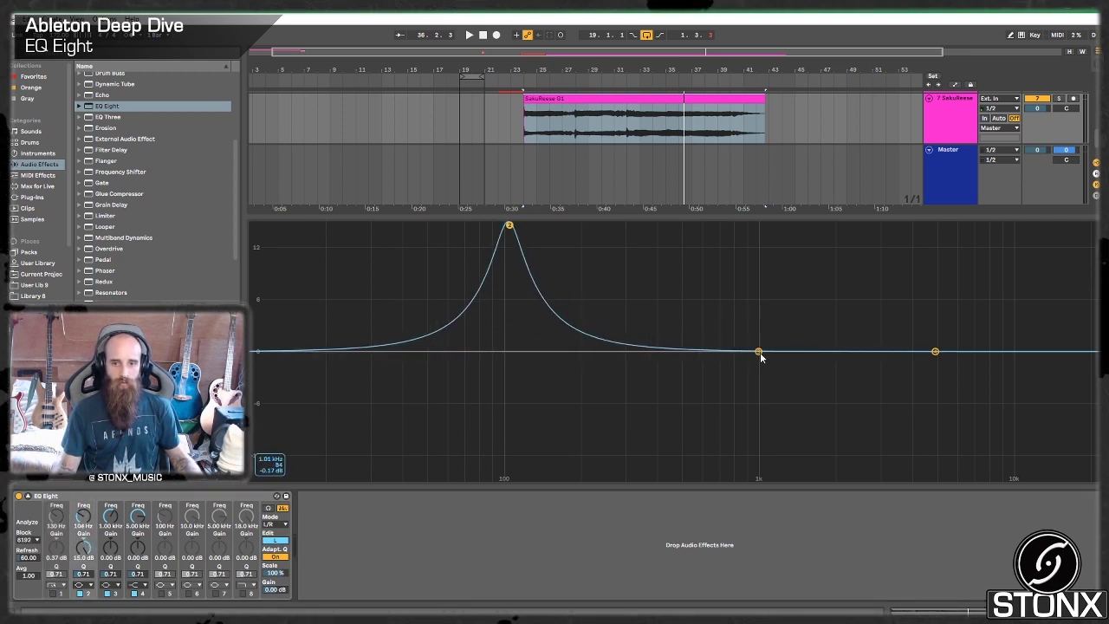
pyautogui.moveTo(760, 353); pyautogui.dragTo(597, 475)
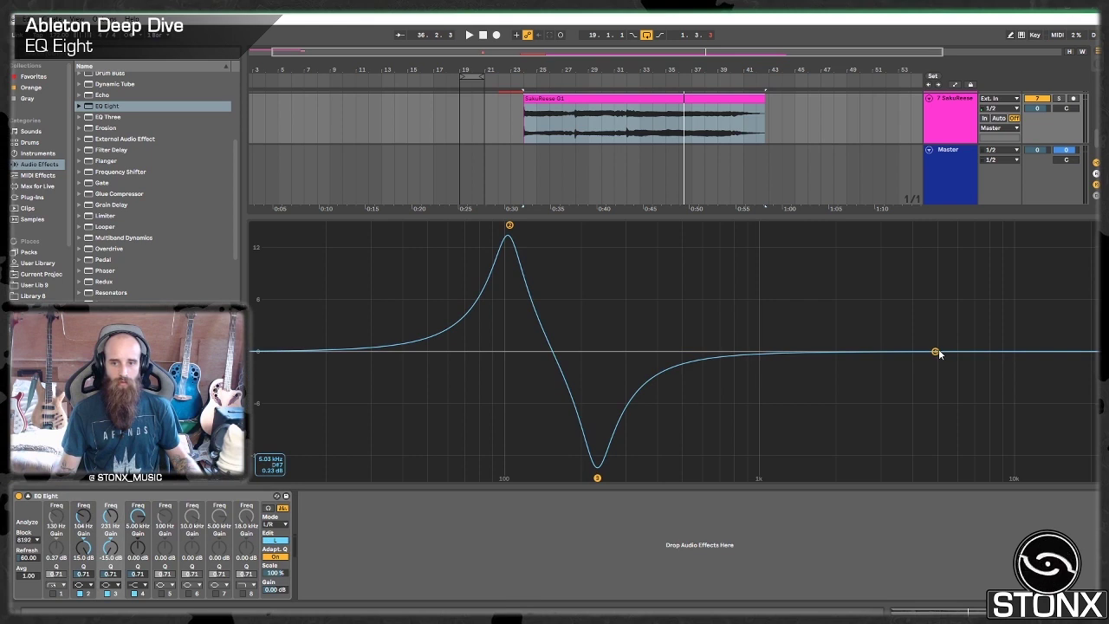
# - Make the left channel's band 4 a bell and boost it by 15 dB at about 452 Hz
pyautogui.moveTo(937, 352); pyautogui.dragTo(649, 298)
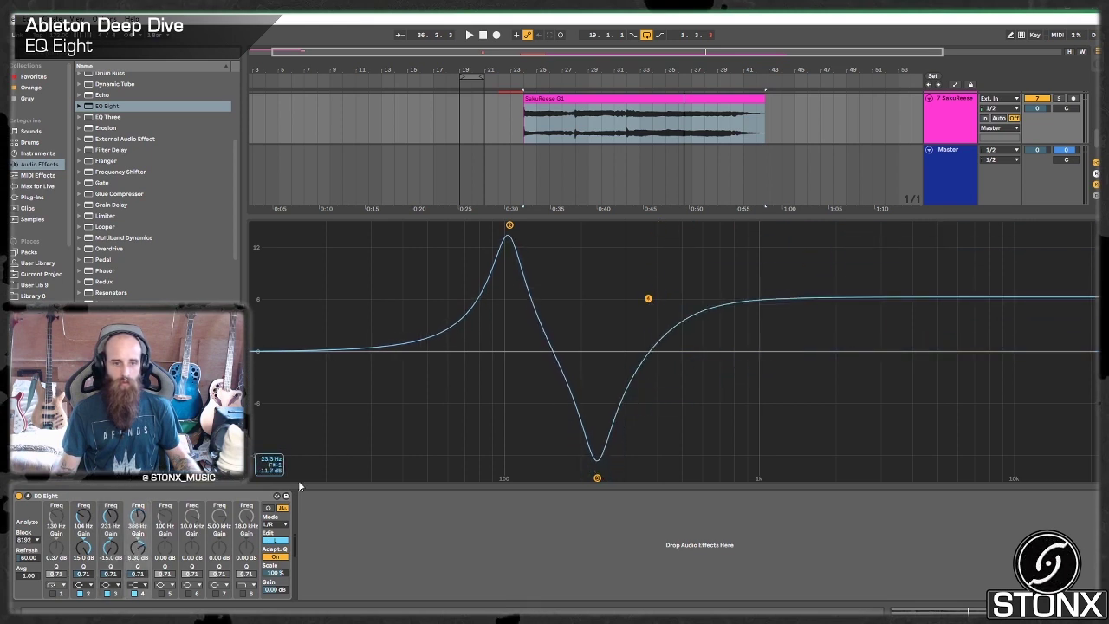
pyautogui.click(137, 588)
pyautogui.click(142, 548)
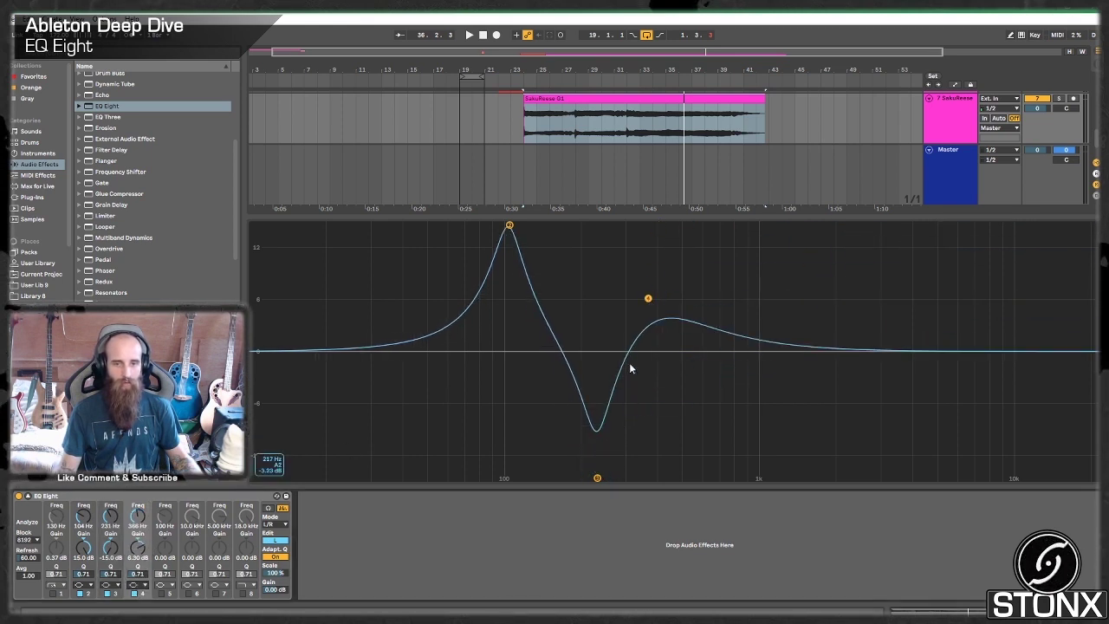
pyautogui.moveTo(646, 300); pyautogui.dragTo(672, 225)
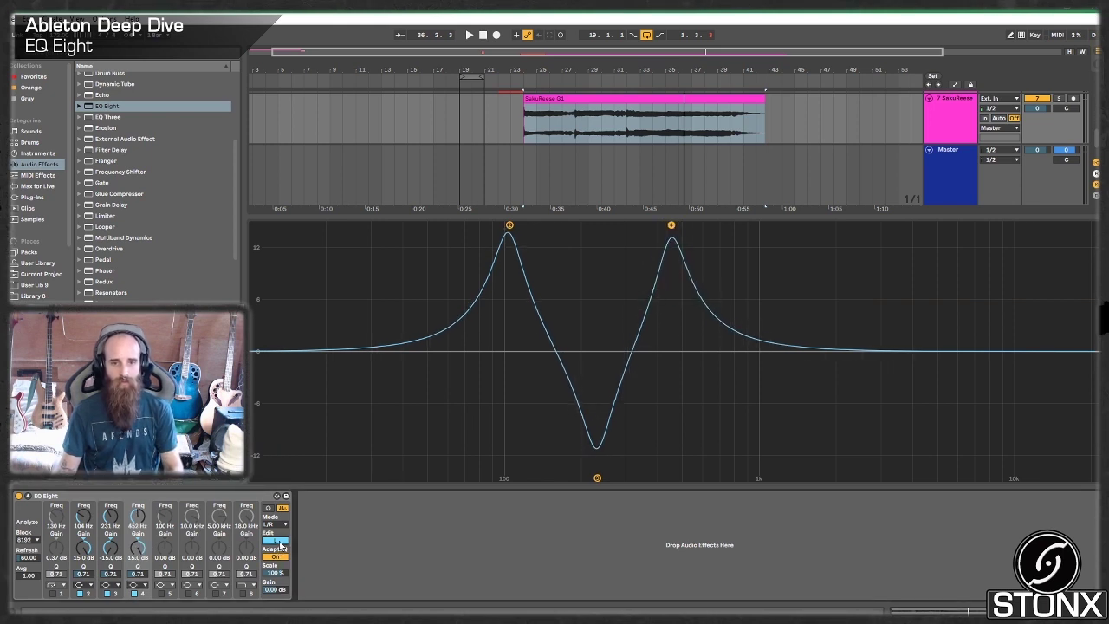
# - Mirror the curve on the right channel: band 3 -15 dB at about 104 Hz, band 4 +15 dB at 219 Hz, band 5 -15 dB at 462 Hz
pyautogui.moveTo(507, 354); pyautogui.dragTo(508, 476)
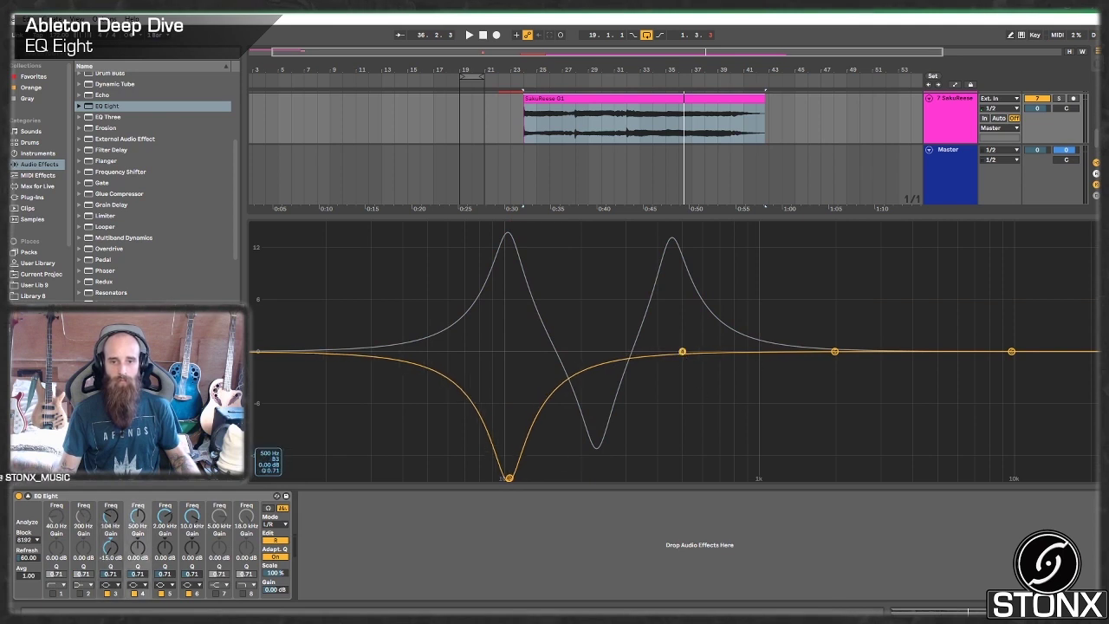
pyautogui.moveTo(681, 351); pyautogui.dragTo(592, 225)
pyautogui.moveTo(835, 351); pyautogui.dragTo(674, 477)
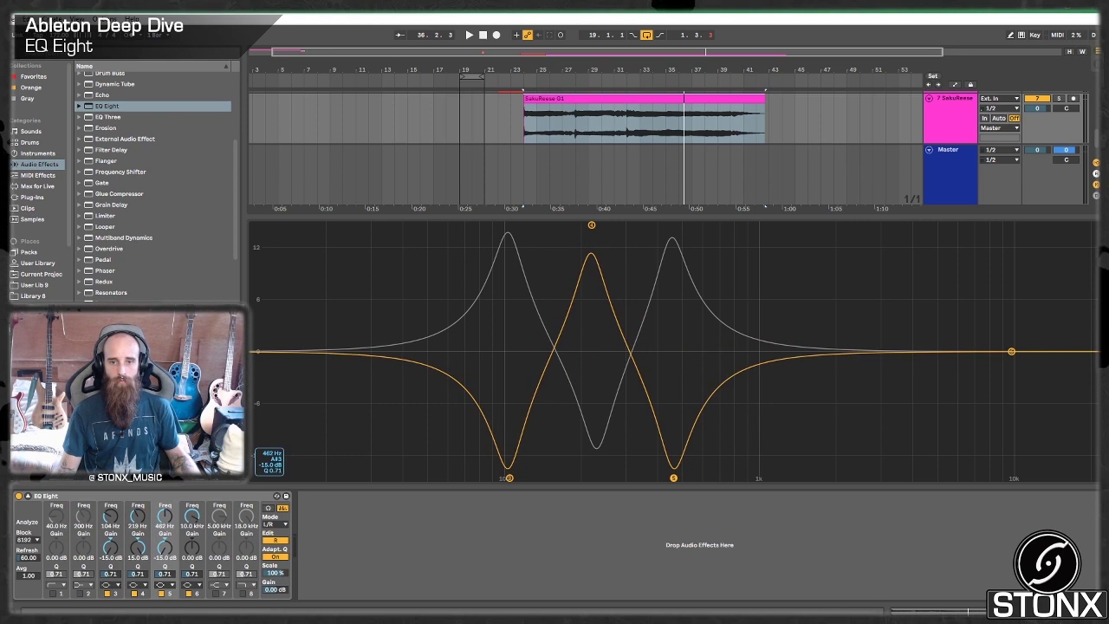
# - Audition the SakuReese clip while switching EQ Eight between bypassed and active, leaving it active when playback stops
pyautogui.click(18, 496)
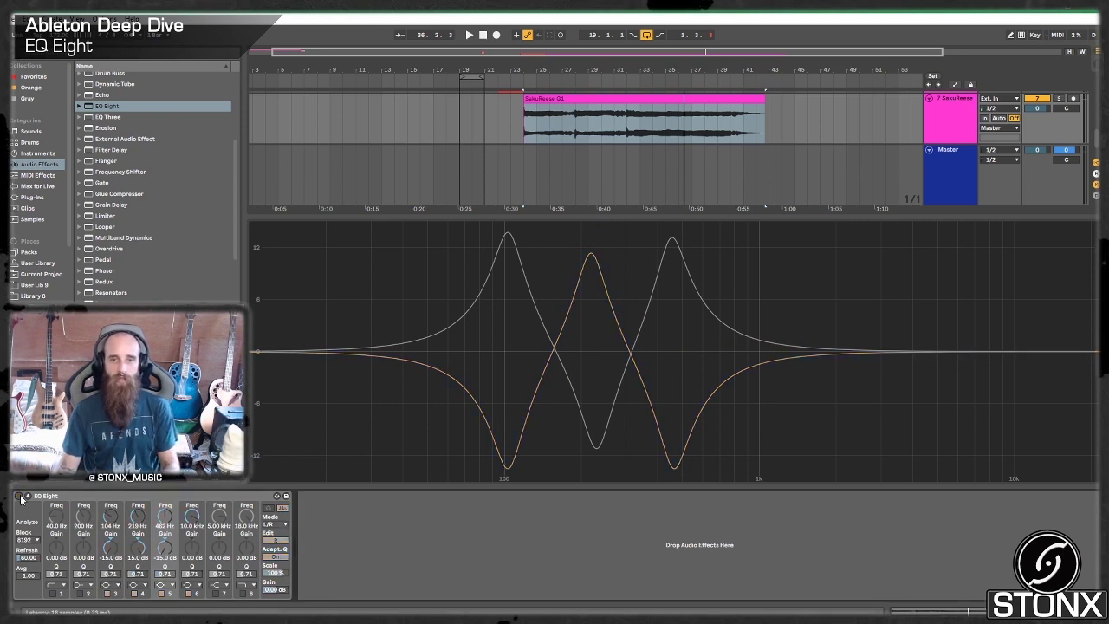
pyautogui.press('space')
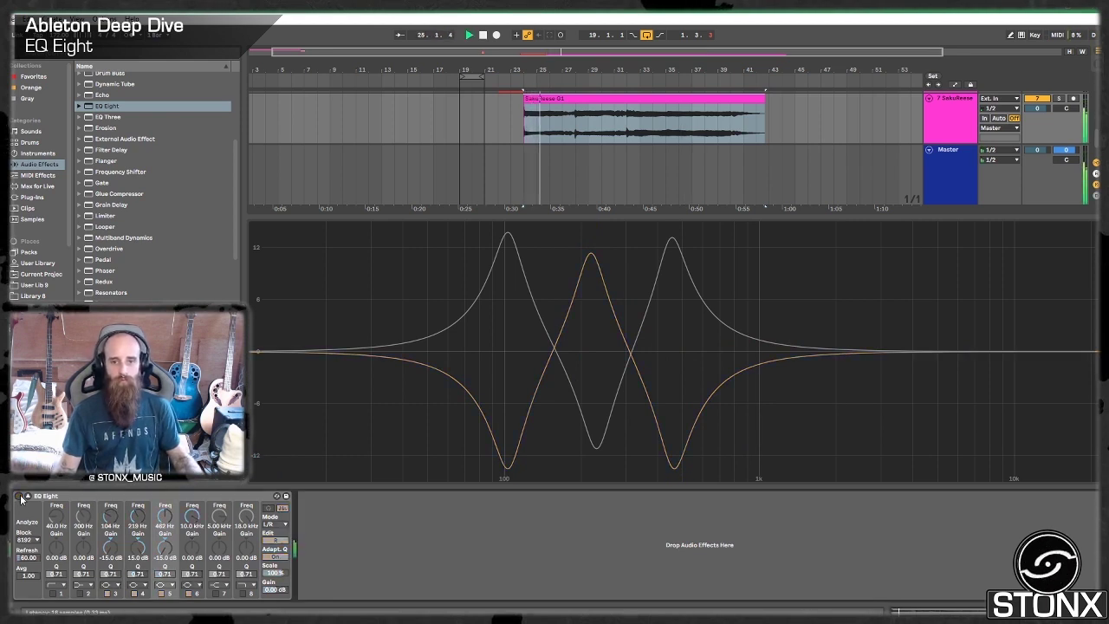
pyautogui.click(20, 497)
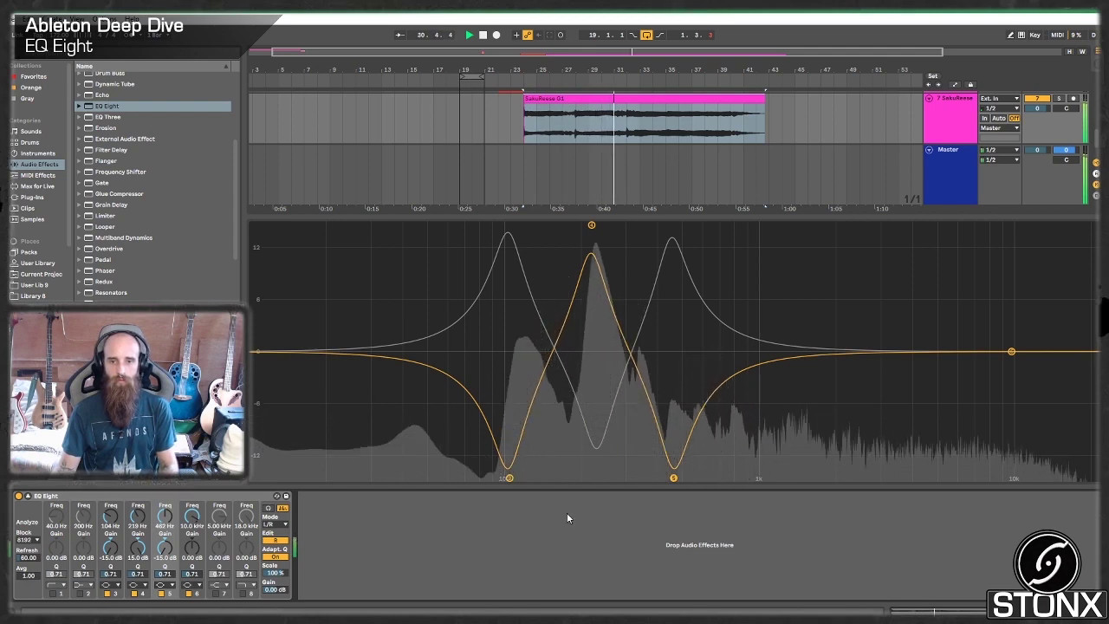
pyautogui.click(18, 495)
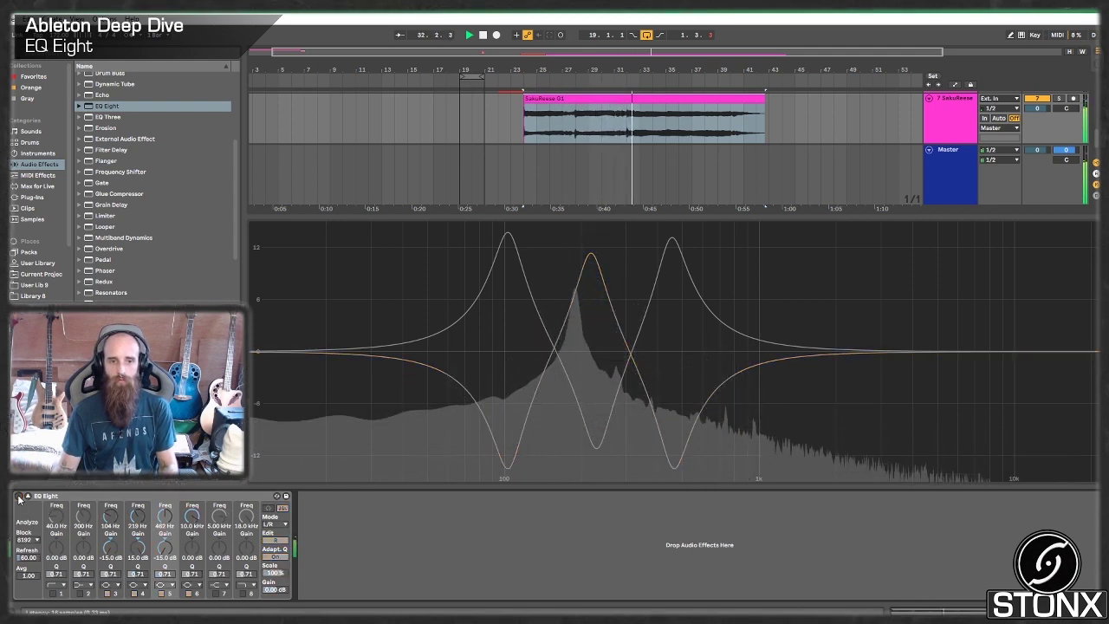
pyautogui.click(18, 496)
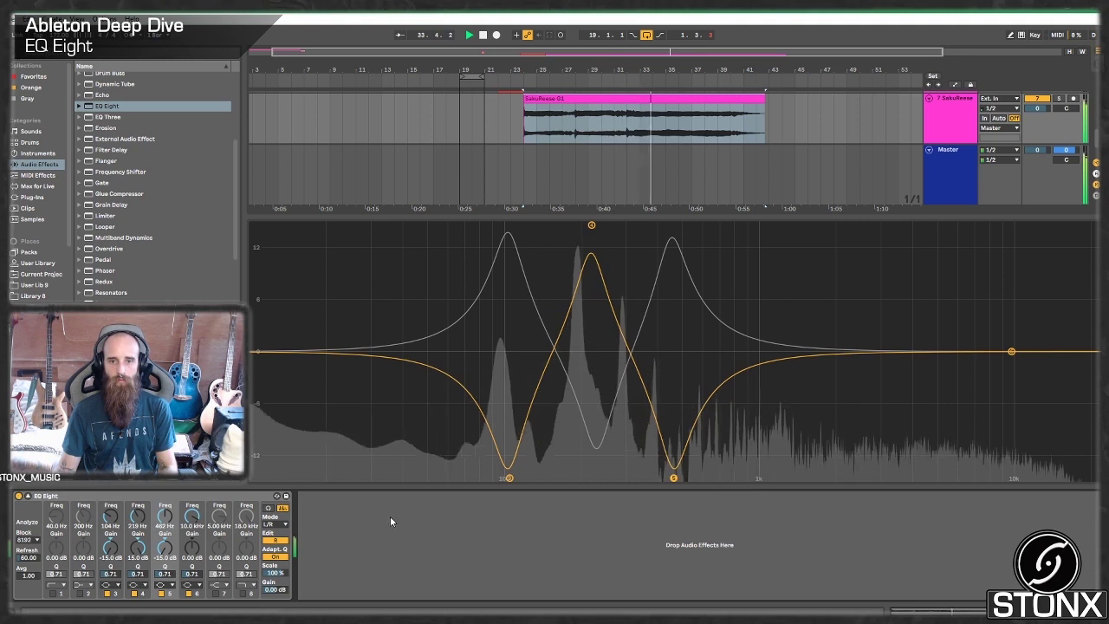
pyautogui.press('space')
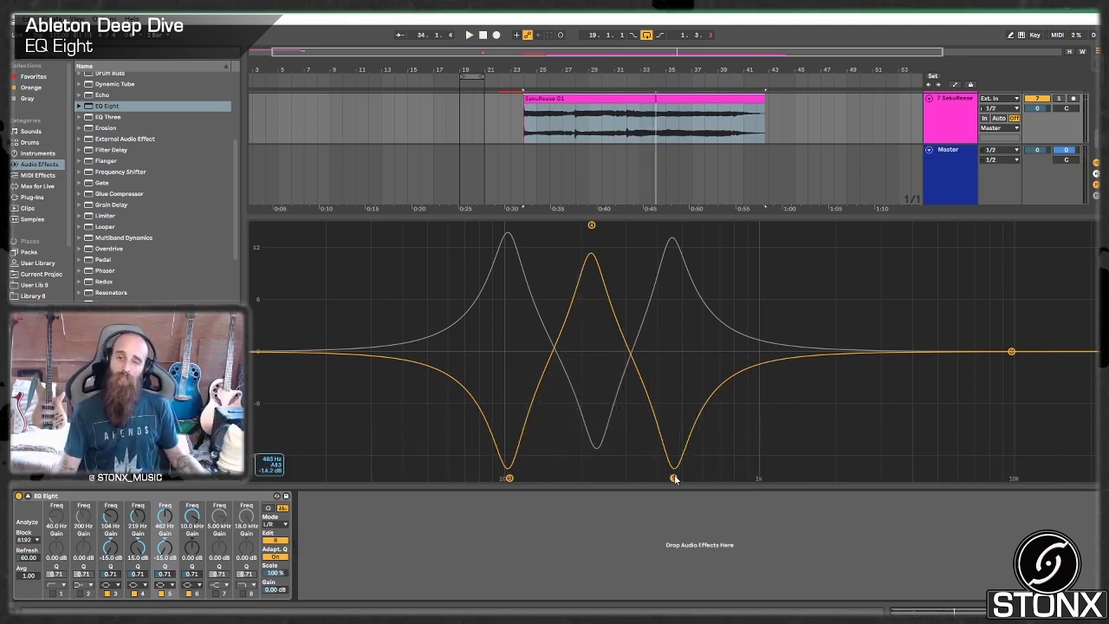
# - Shift the right channel's curve up in frequency, with band 5 at about 2.91 kHz, band 4 at 1.27 kHz and band 3 at 650 Hz
pyautogui.scroll(-3, 131, 230)
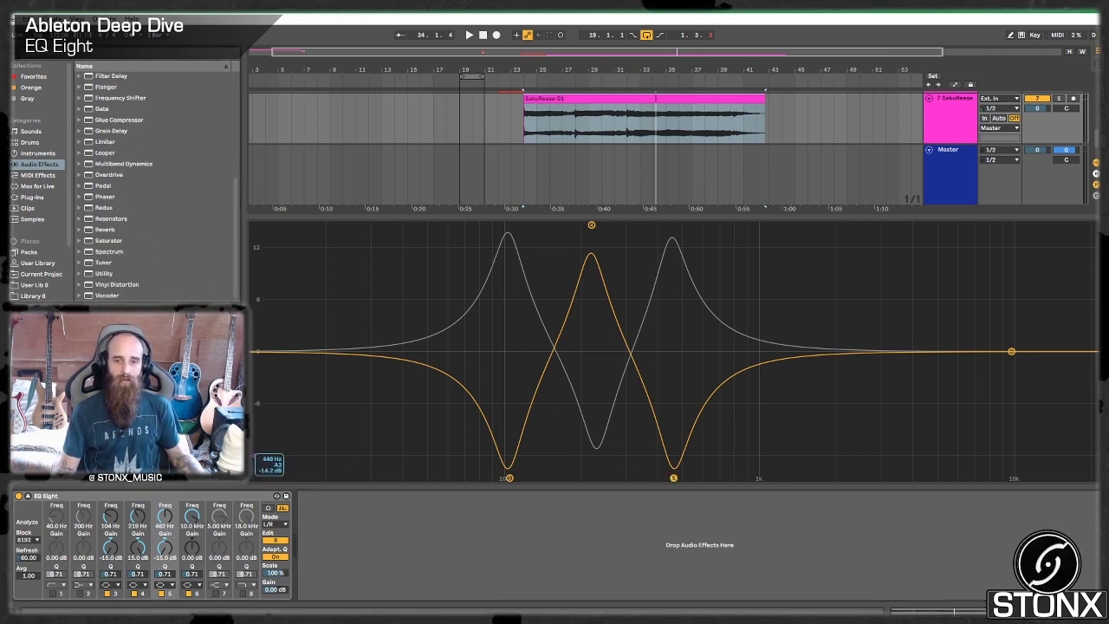
pyautogui.moveTo(674, 477); pyautogui.dragTo(877, 477)
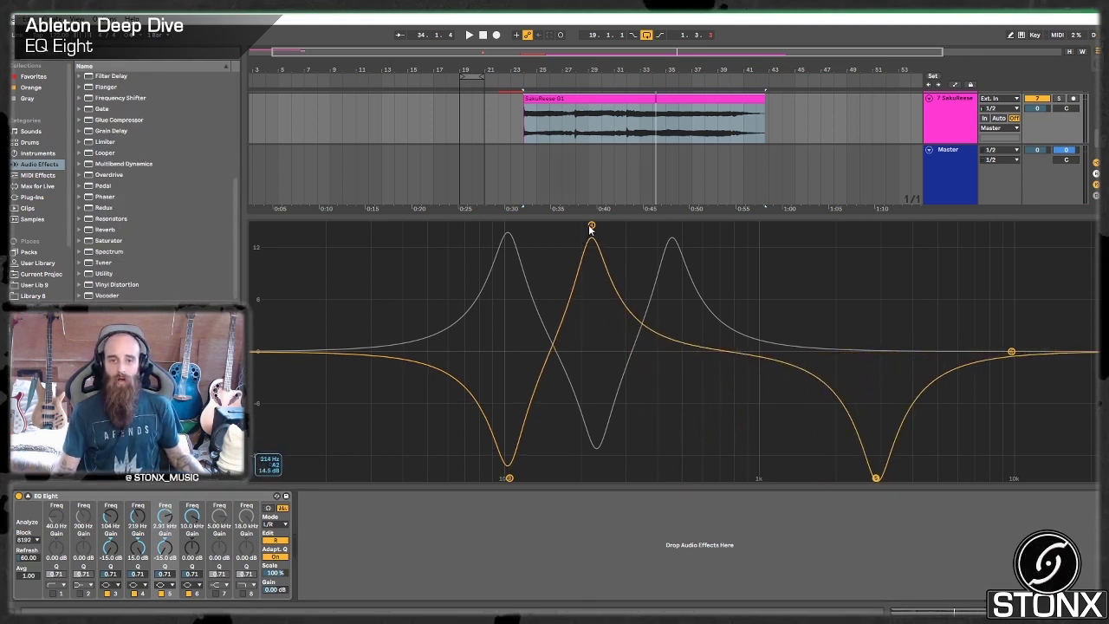
pyautogui.moveTo(591, 227); pyautogui.dragTo(784, 227)
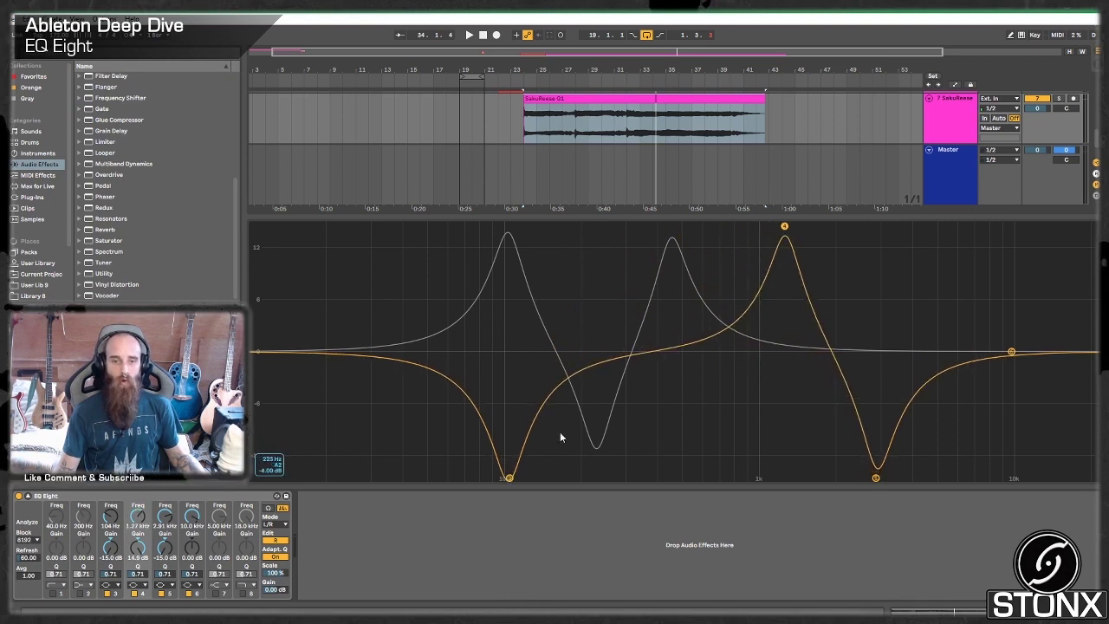
pyautogui.moveTo(511, 478); pyautogui.dragTo(711, 479)
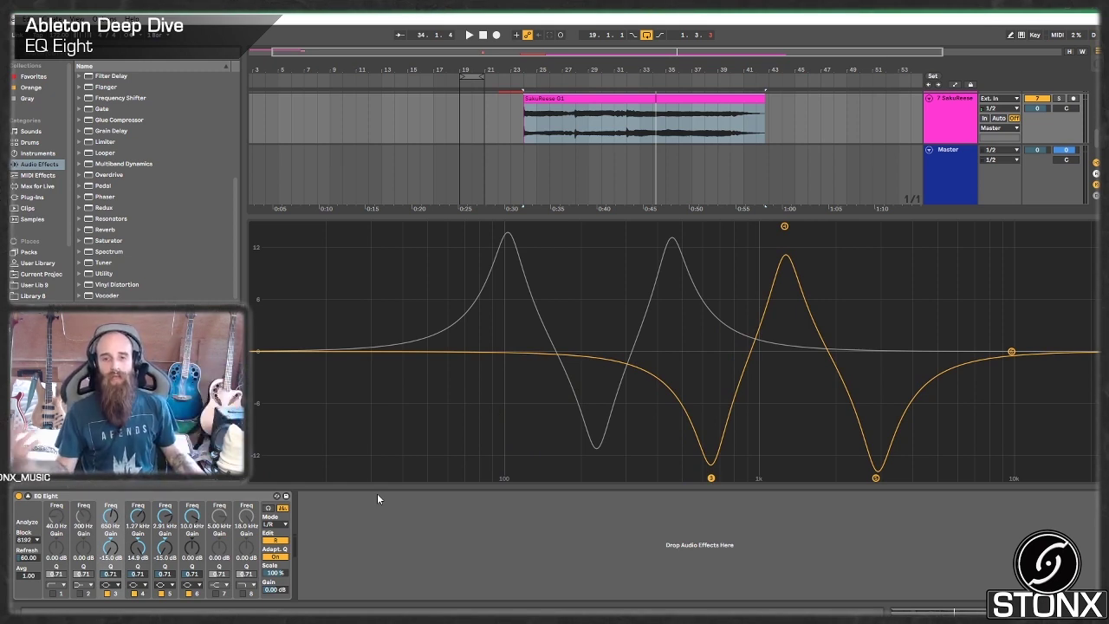
# - Shift the left channel's curve up to oppose the right, with band 4 at about 3.11 kHz, band 3 at 1.33 kHz and band 2 at 633 Hz
pyautogui.click(276, 541)
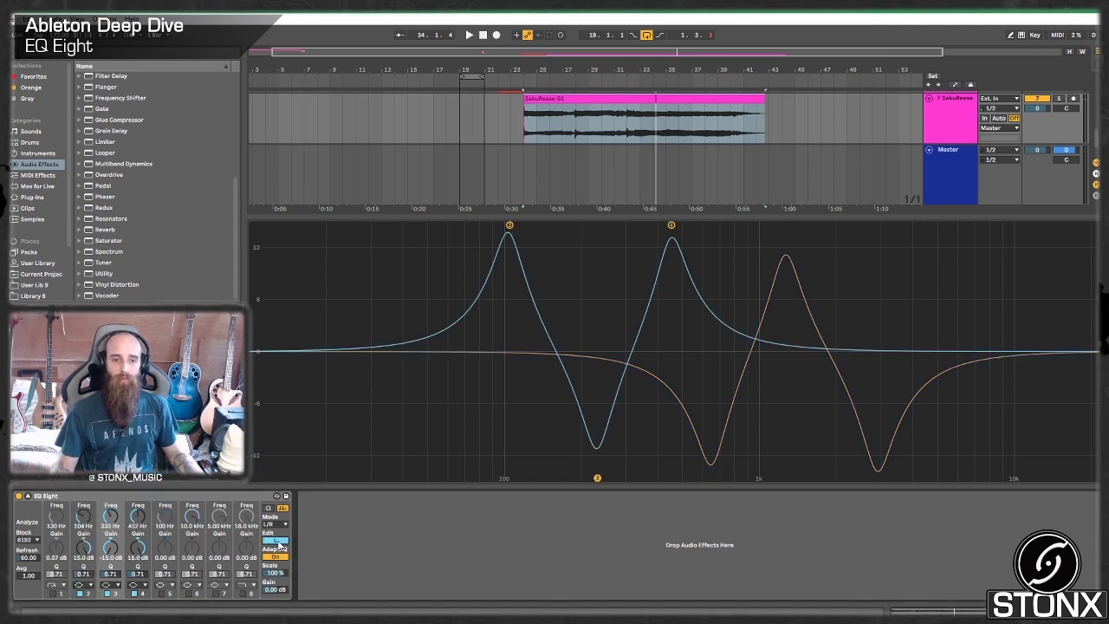
pyautogui.moveTo(673, 227); pyautogui.dragTo(883, 225)
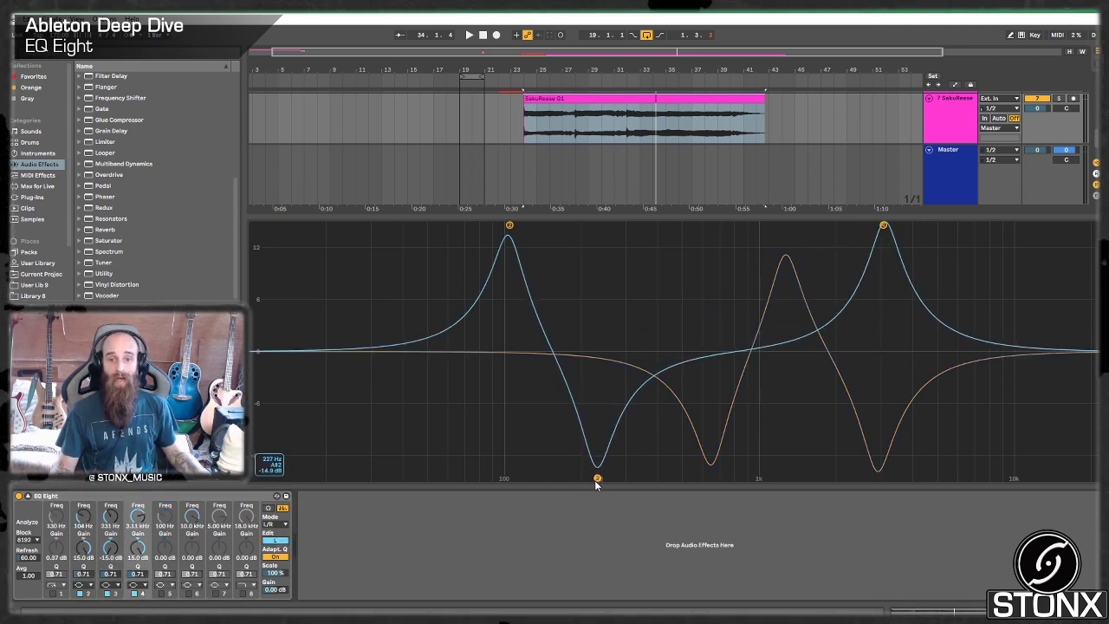
pyautogui.moveTo(596, 485); pyautogui.dragTo(797, 483)
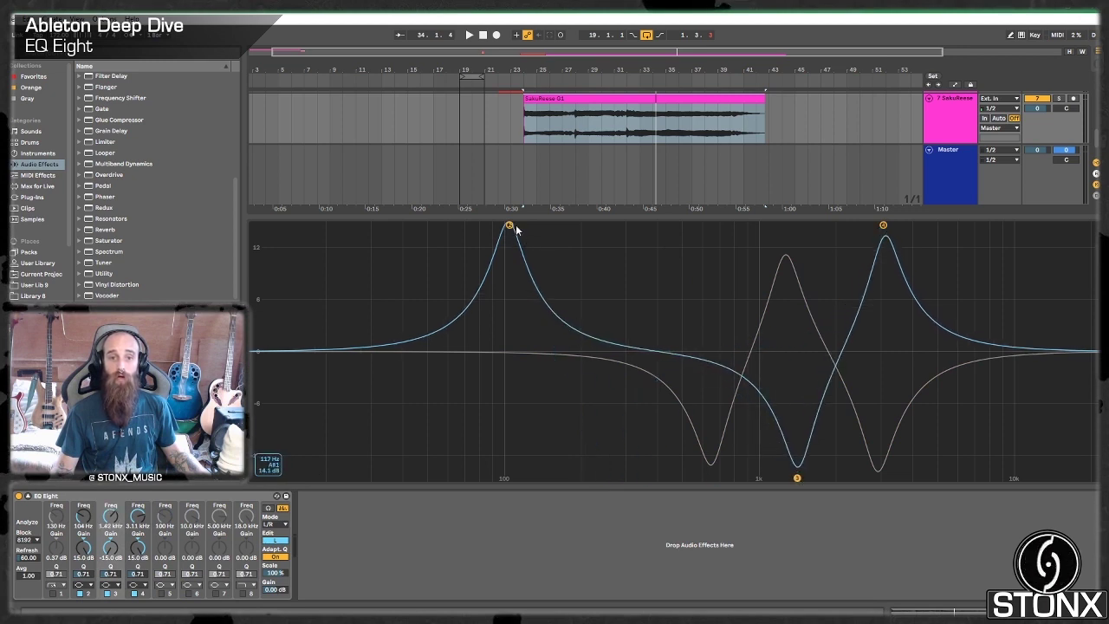
pyautogui.moveTo(510, 226); pyautogui.dragTo(709, 225)
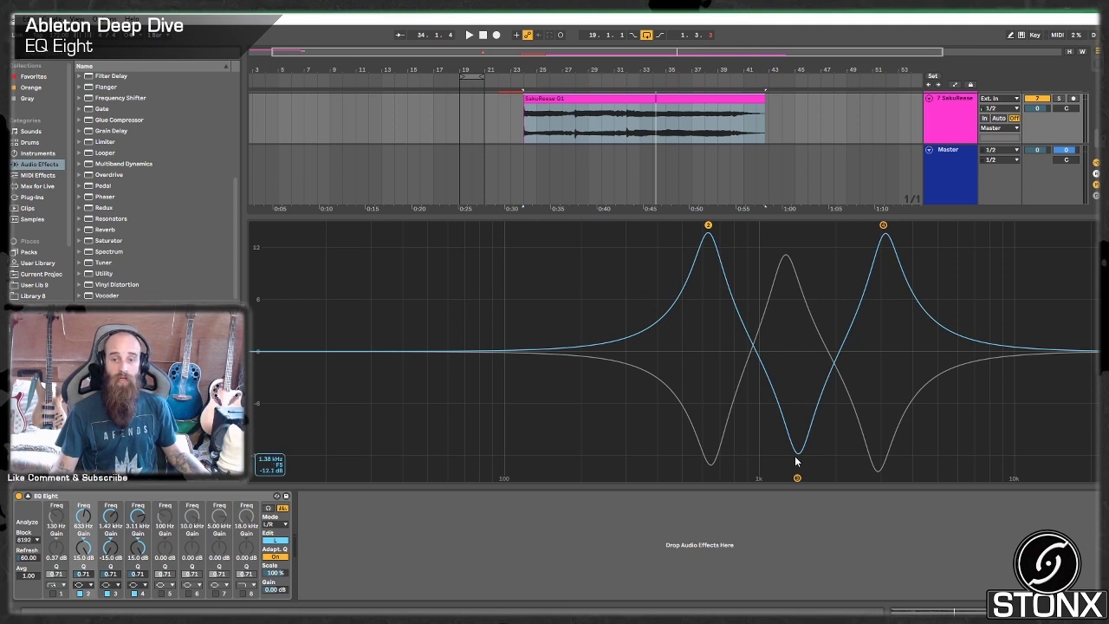
pyautogui.moveTo(798, 478); pyautogui.dragTo(790, 482)
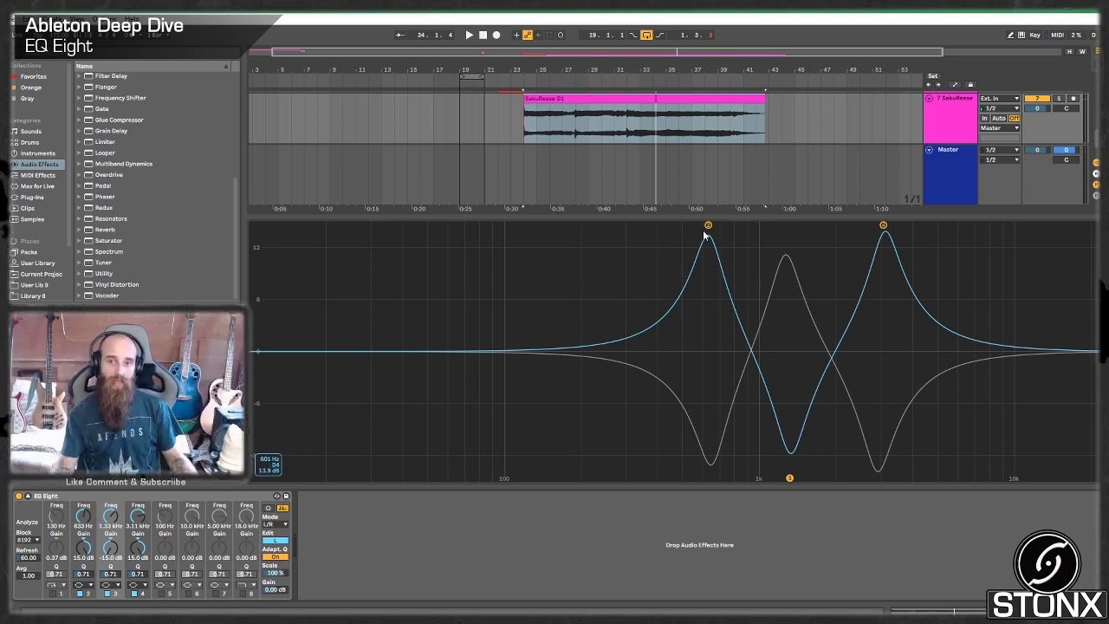
# - Try a 15 dB left-channel cut at about 36 Hz against the right channel's low boost, and turn the right channel's band 2 off
pyautogui.moveTo(708, 227); pyautogui.dragTo(393, 477)
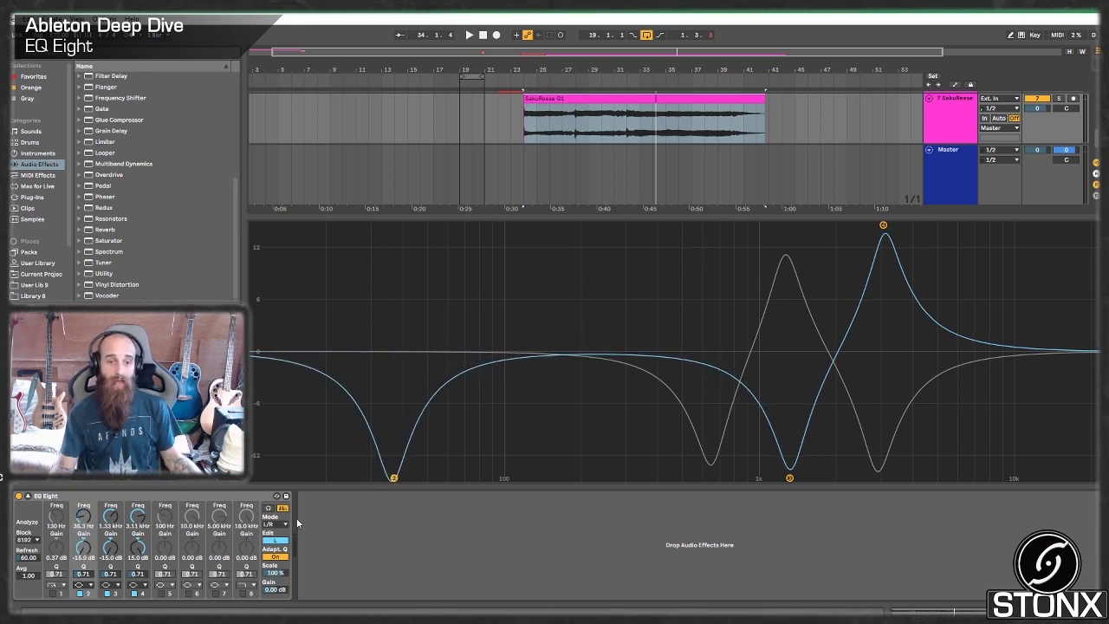
pyautogui.click(289, 542)
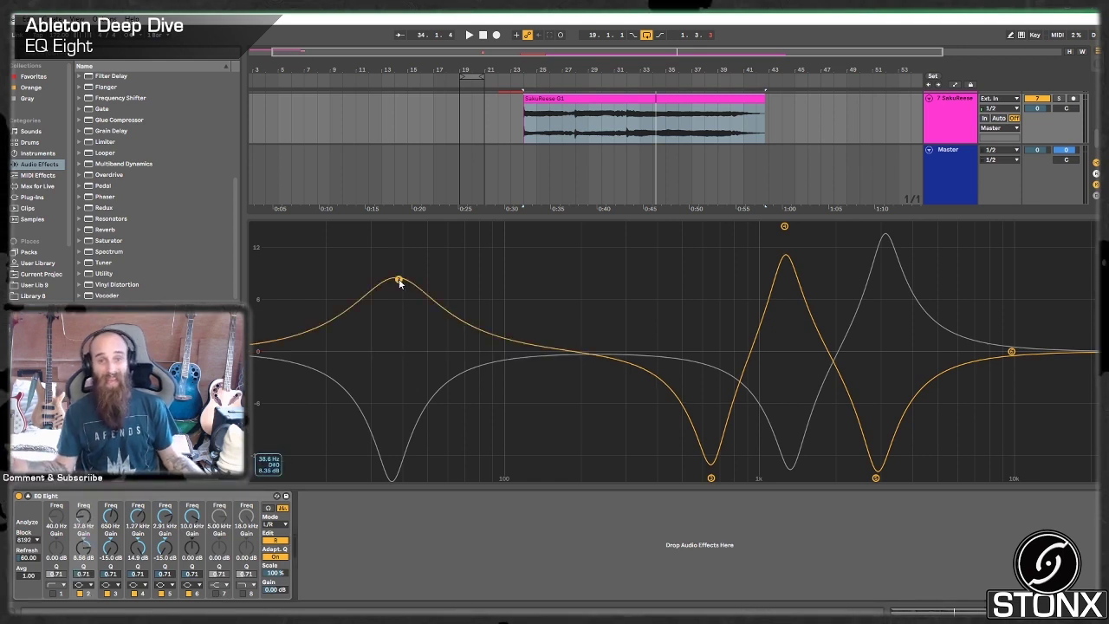
pyautogui.click(79, 595)
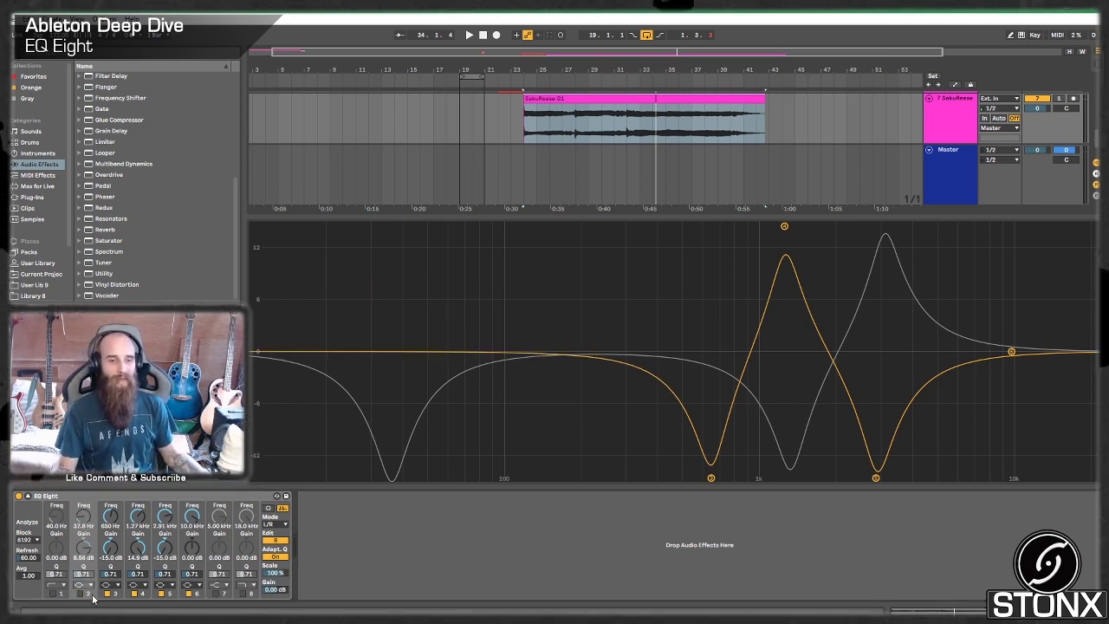
pyautogui.click(108, 594)
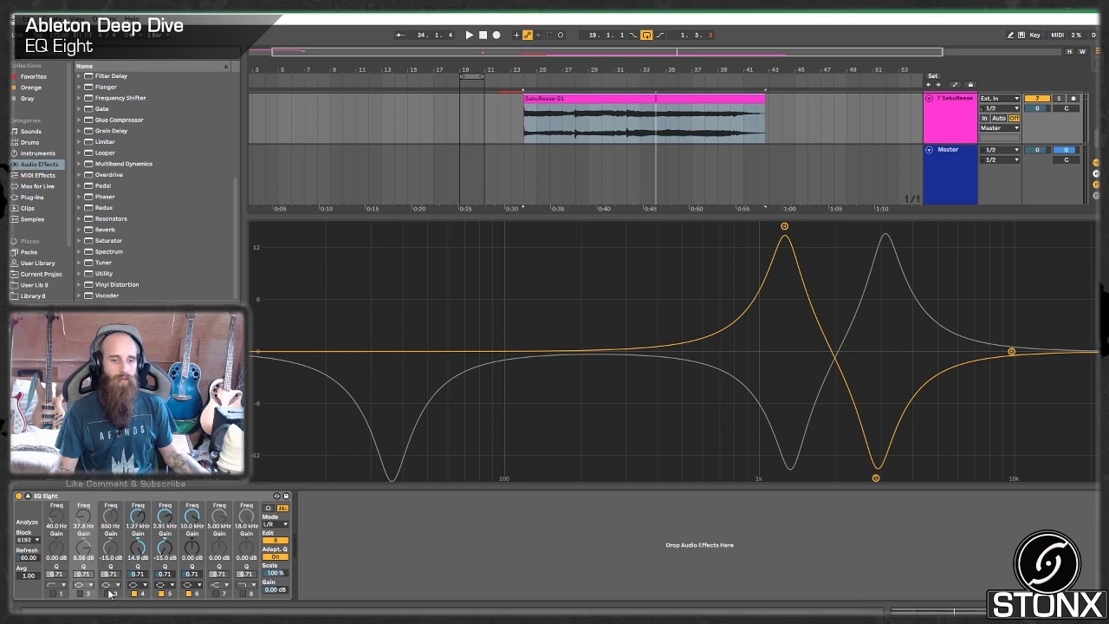
pyautogui.click(107, 595)
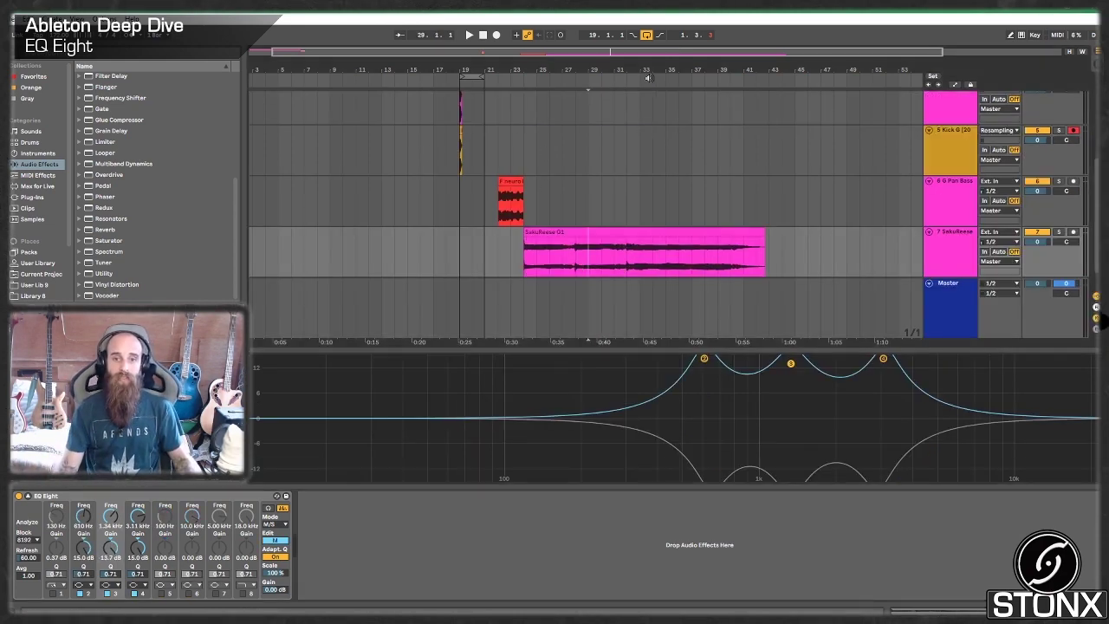
# - Switch editing to the side channel, boost band 3 by about 11.1 dB at 178 Hz and audition the clip from bar 28
pyautogui.moveTo(605, 58); pyautogui.dragTo(621, 113)
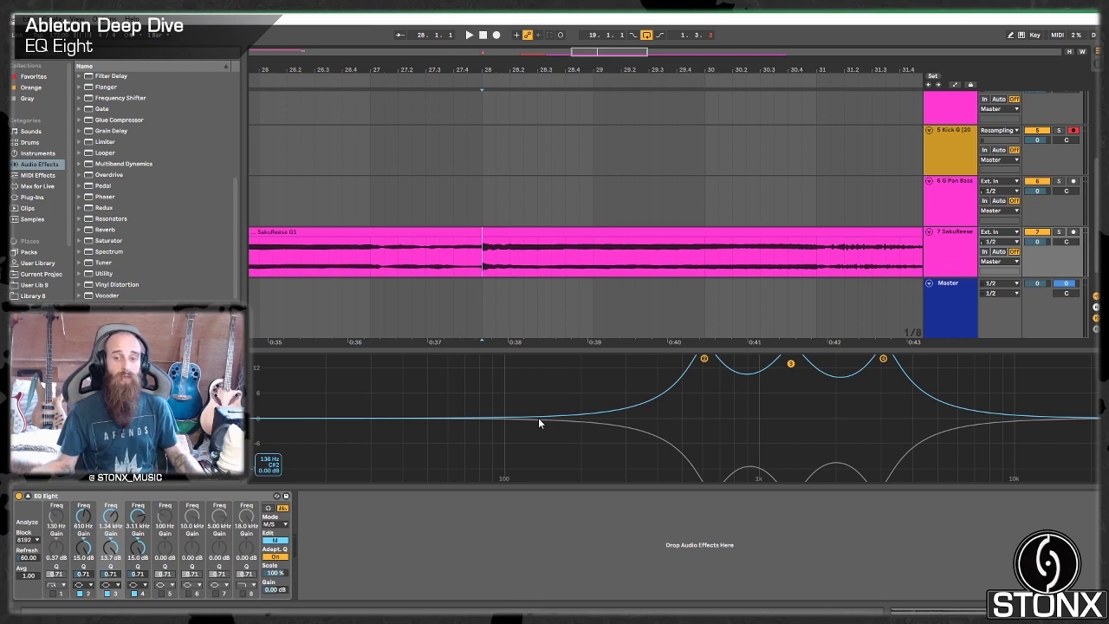
pyautogui.click(282, 538)
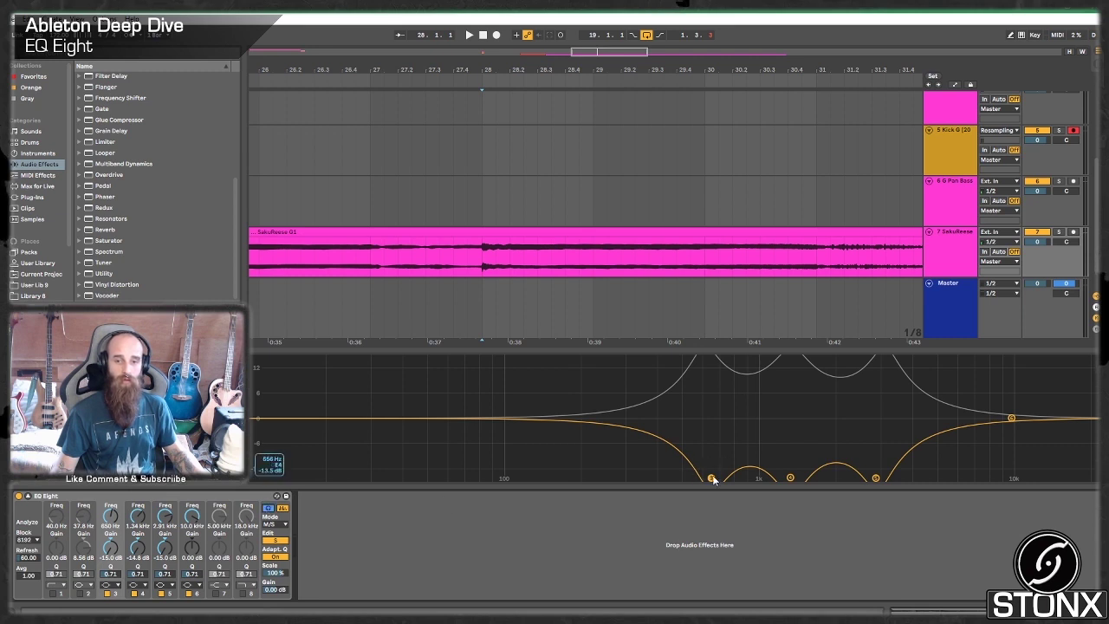
pyautogui.moveTo(712, 478); pyautogui.dragTo(569, 374)
pyautogui.press('space')
pyautogui.press('space')
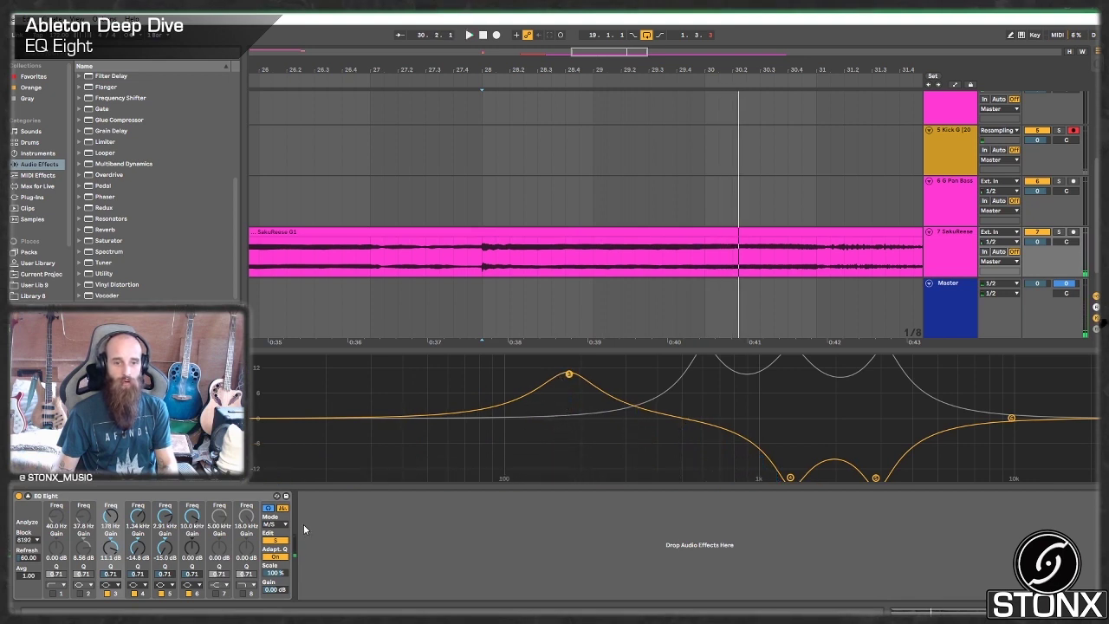
# - Set the mode of the SakuReese track's EQ Eight to L/R
pyautogui.click(276, 524)
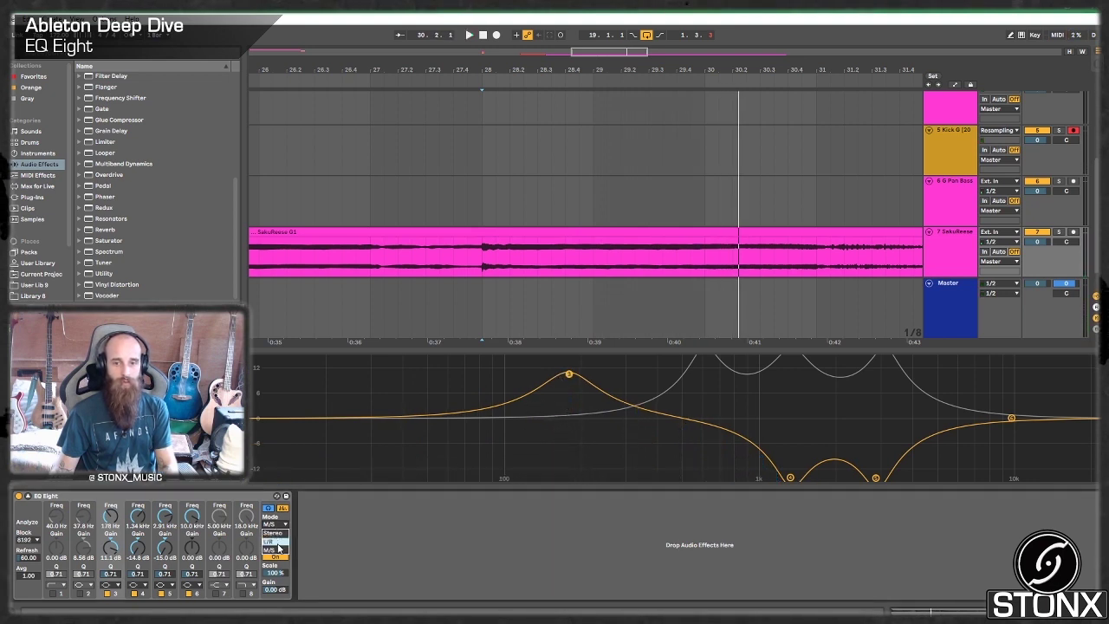
pyautogui.click(947, 241)
pyautogui.click(957, 239)
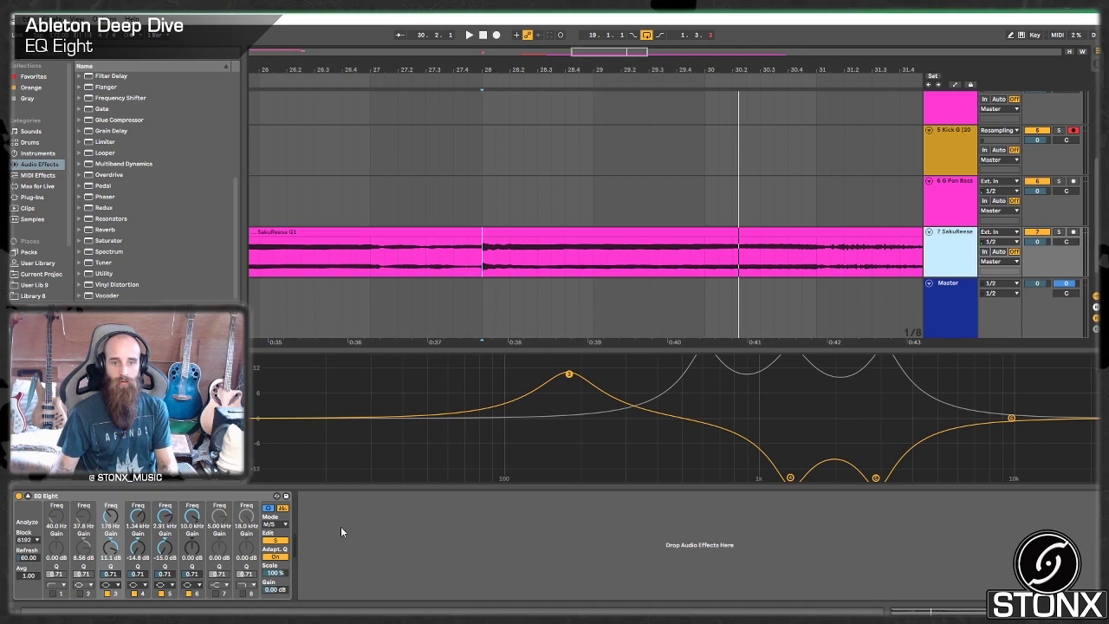
pyautogui.click(270, 524)
pyautogui.click(283, 541)
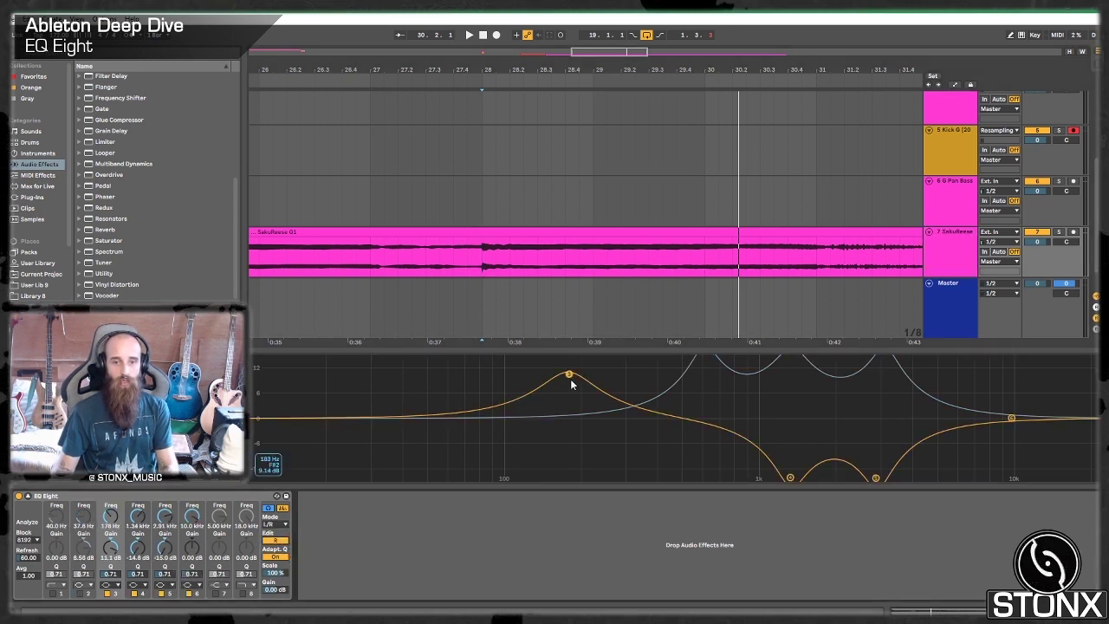
# - Boost the right channel's band 3 to about 13.6 dB at 187 Hz, match it with the left channel's band 2 at 14 dB and 188 Hz, and audition
pyautogui.press('space')
pyautogui.moveTo(569, 373); pyautogui.dragTo(575, 364)
pyautogui.press('space')
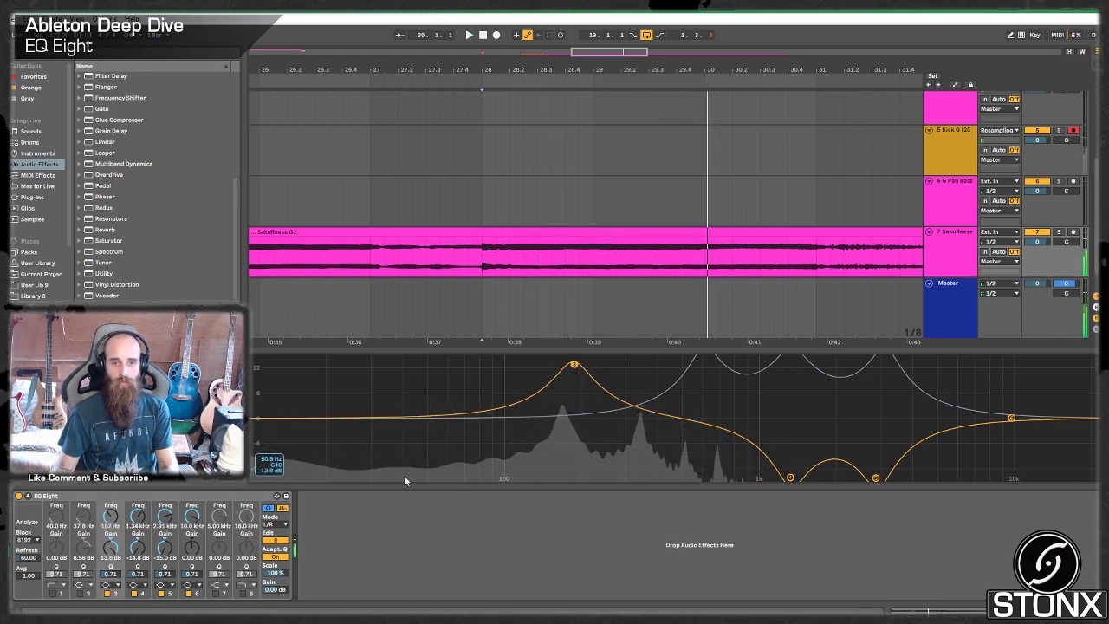
pyautogui.click(280, 540)
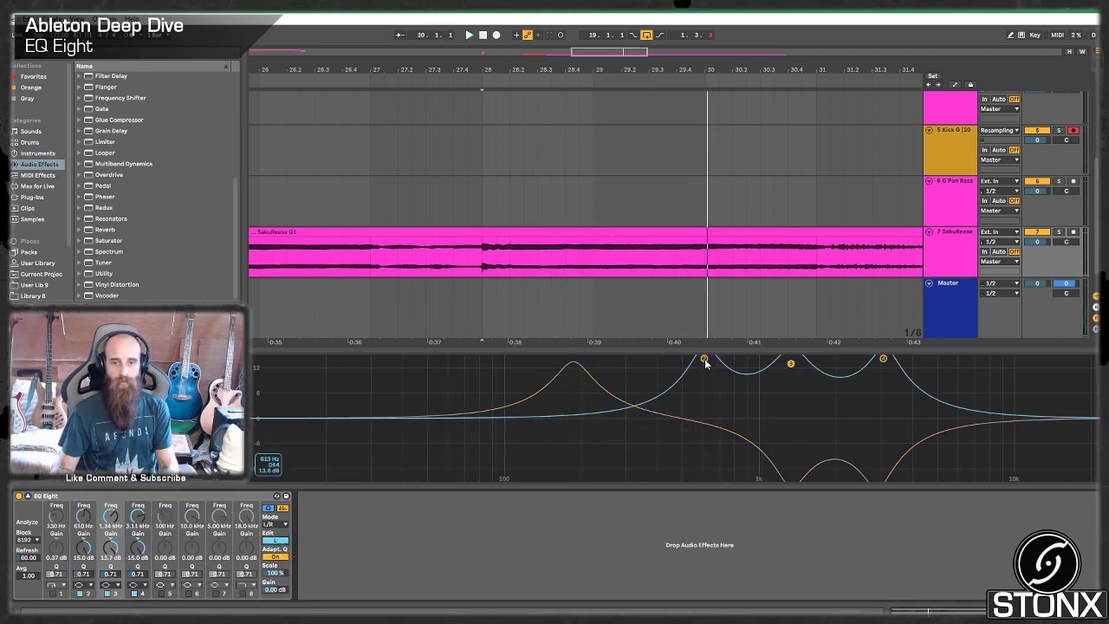
pyautogui.moveTo(704, 359)
pyautogui.mouseDown()
pyautogui.moveTo(578, 387)
pyautogui.moveTo(574, 362)
pyautogui.mouseUp()
pyautogui.press('space')
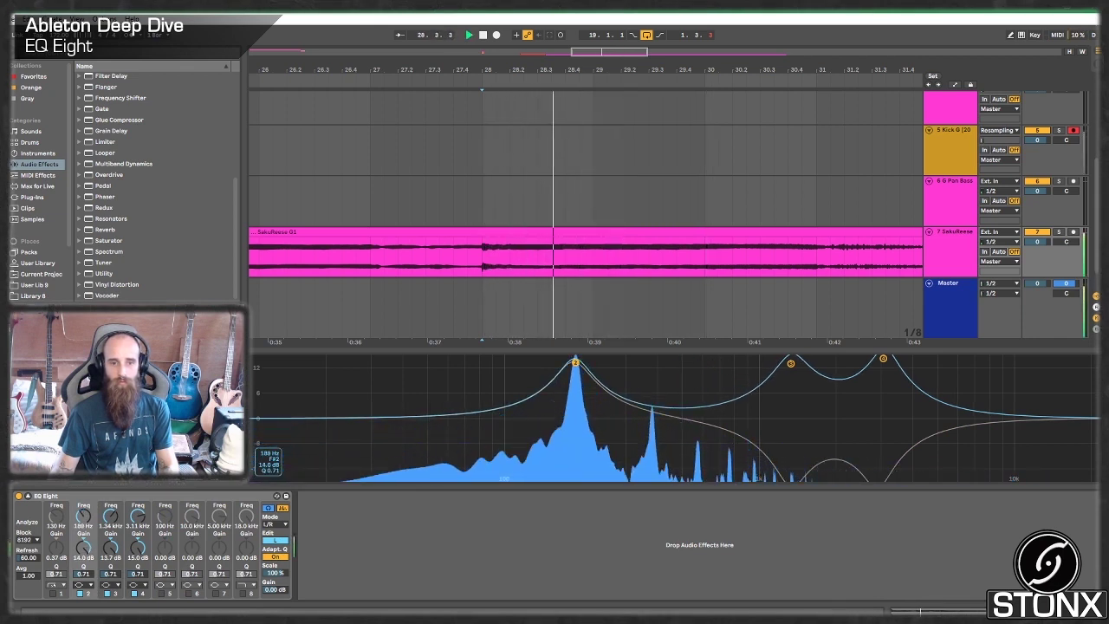
pyautogui.press('space')
# - Cut the left channel's band 2 to about -4.71 dB at 187 Hz with a Q of 2.18, and audition the bass
pyautogui.moveTo(575, 363); pyautogui.dragTo(575, 436)
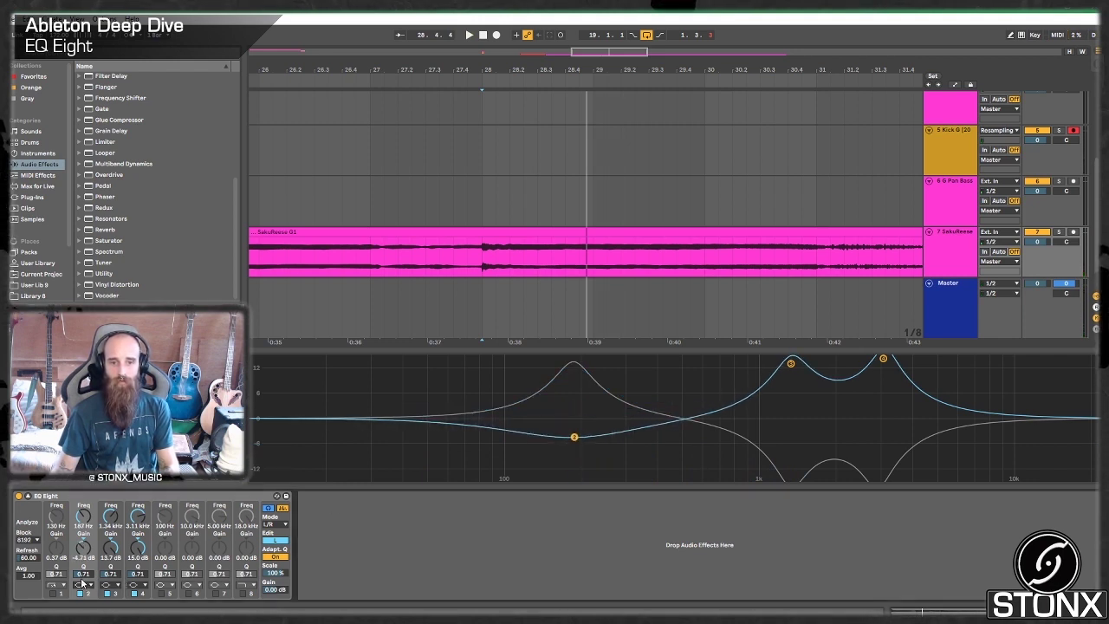
pyautogui.moveTo(83, 574); pyautogui.dragTo(84, 548)
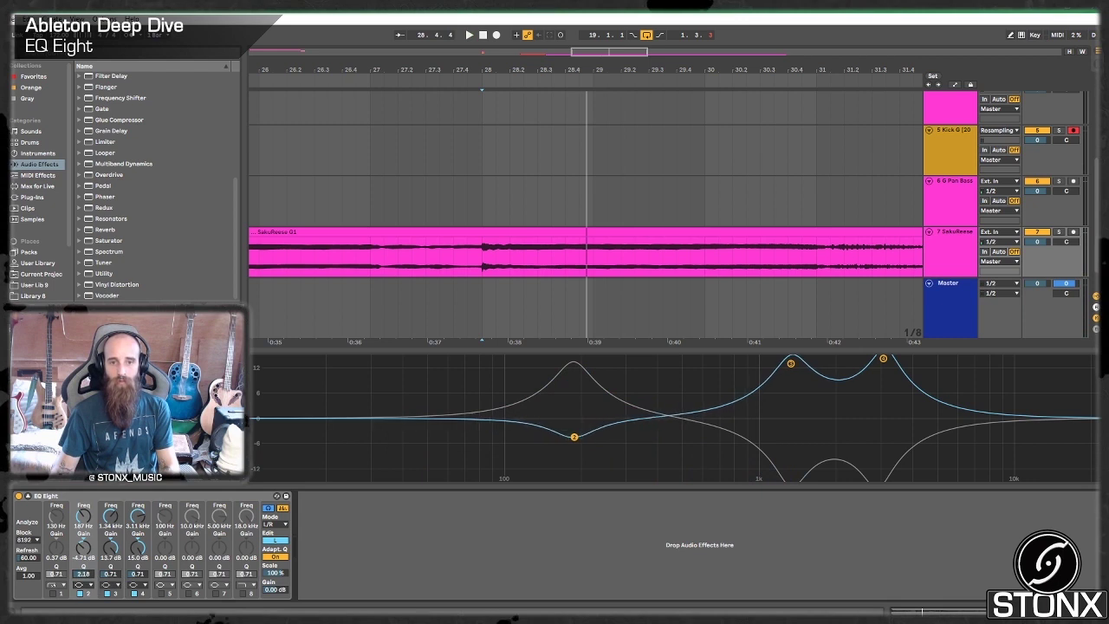
pyautogui.press('space')
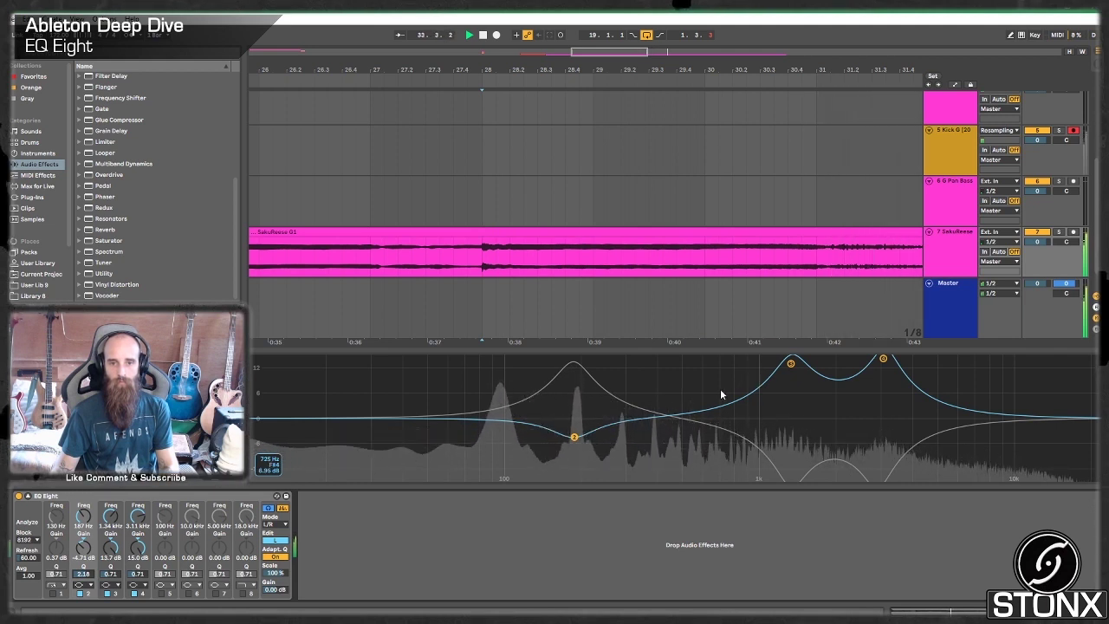
# - Insert an audio track below SakuReese, set its input to Resampling and arm it for recording
pyautogui.scroll(-1, 935, 246)
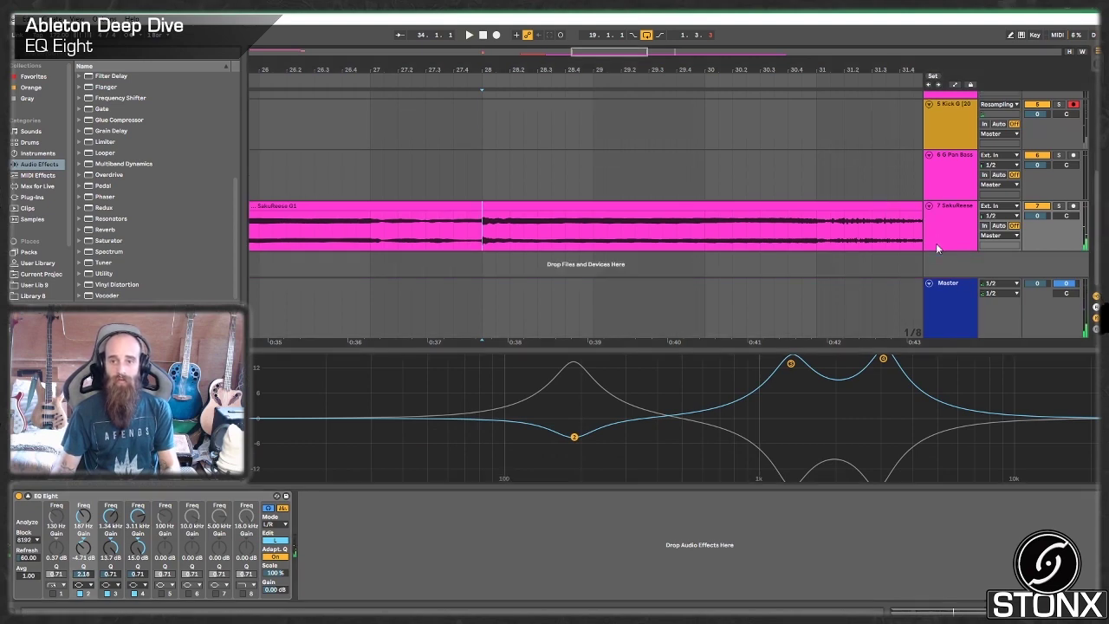
pyautogui.rightClick(956, 272)
pyautogui.click(988, 277)
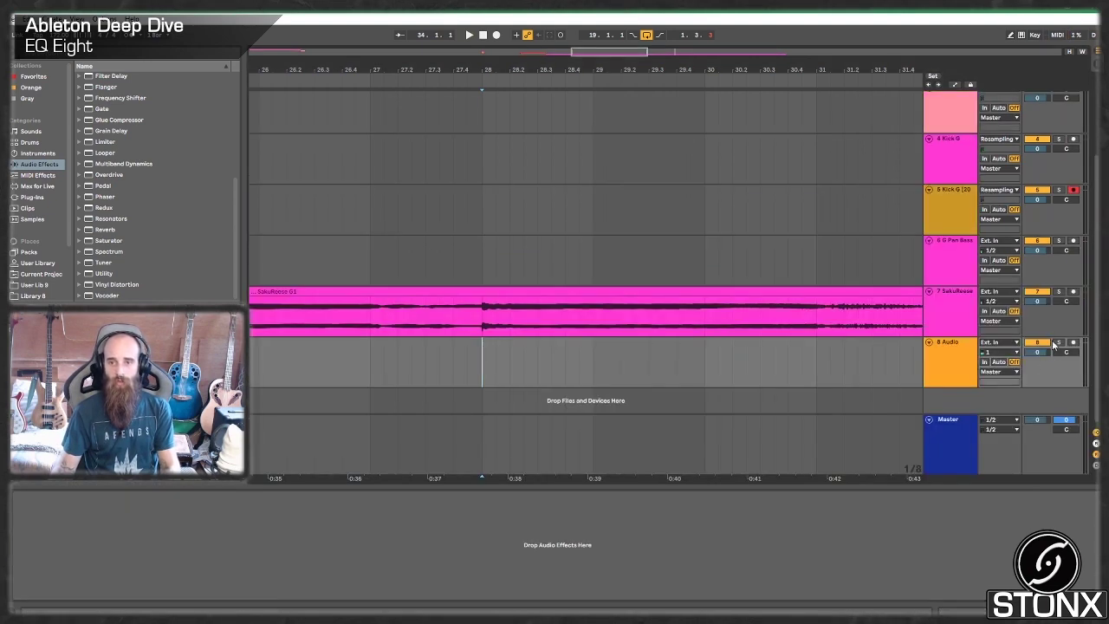
pyautogui.click(999, 342)
pyautogui.click(1005, 368)
pyautogui.click(1073, 343)
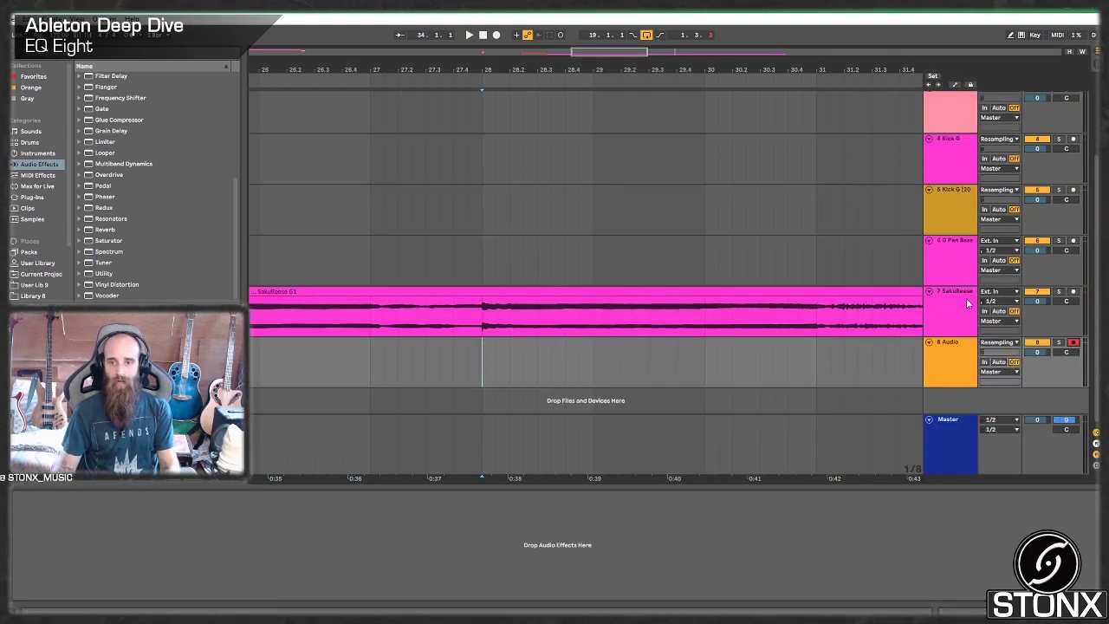
# - Record the SakuReese output onto the resampling track from bar 24 to bar 31
pyautogui.moveTo(607, 70); pyautogui.dragTo(607, 34)
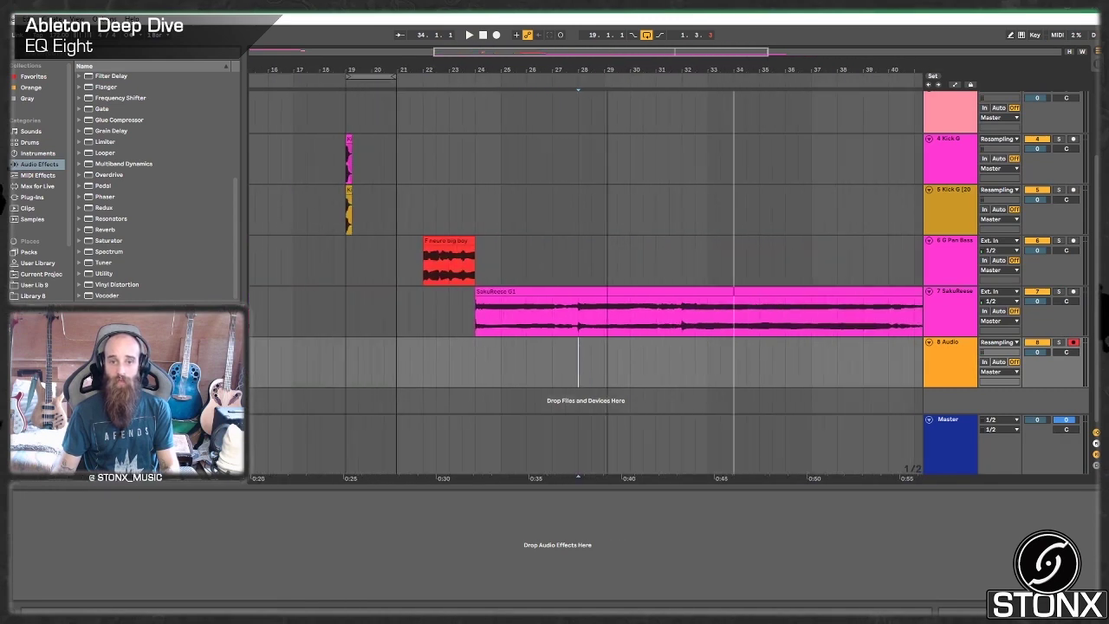
pyautogui.click(481, 320)
pyautogui.press('F9')
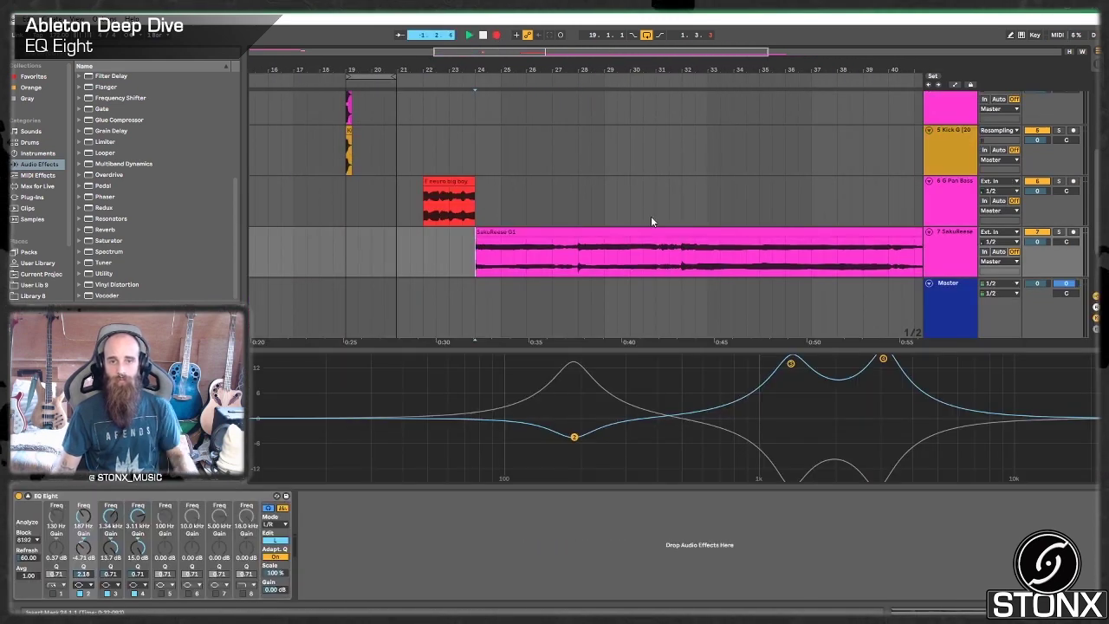
pyautogui.scroll(-2, 650, 221)
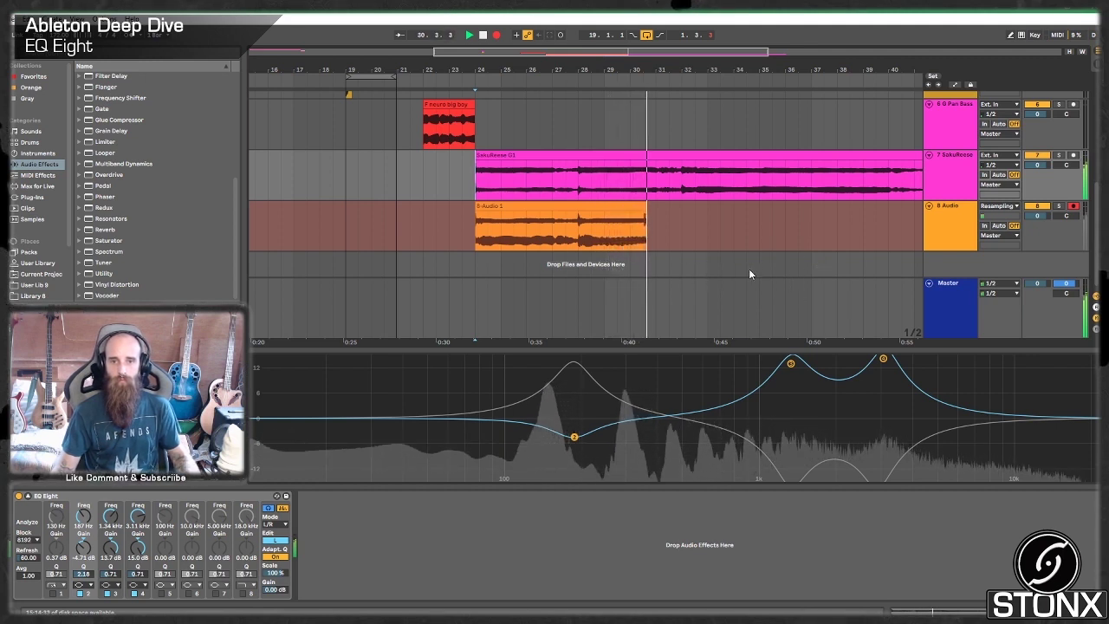
pyautogui.press('space')
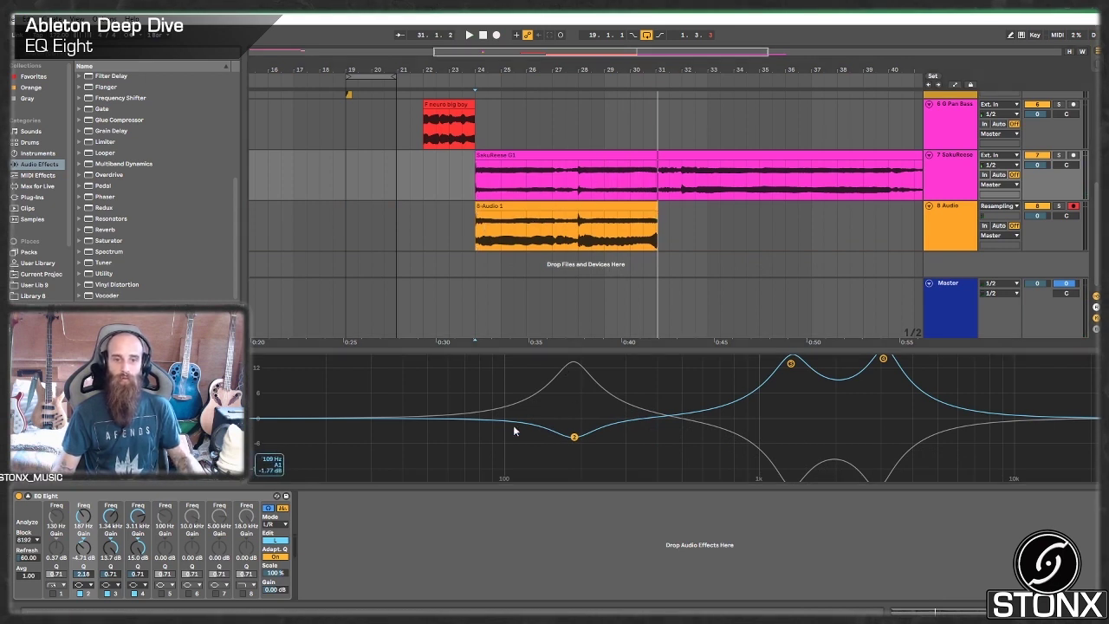
# - Lower the right channel's band 3 on the SakuReese EQ Eight to about 5 dB at 199 Hz
pyautogui.click(276, 541)
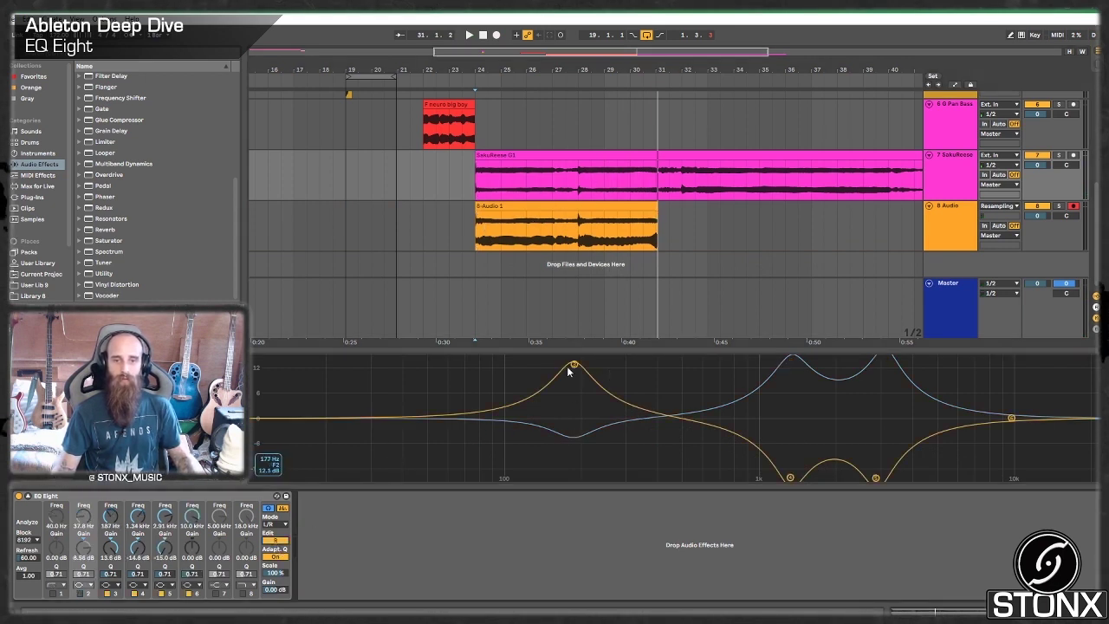
pyautogui.moveTo(574, 364); pyautogui.dragTo(581, 400)
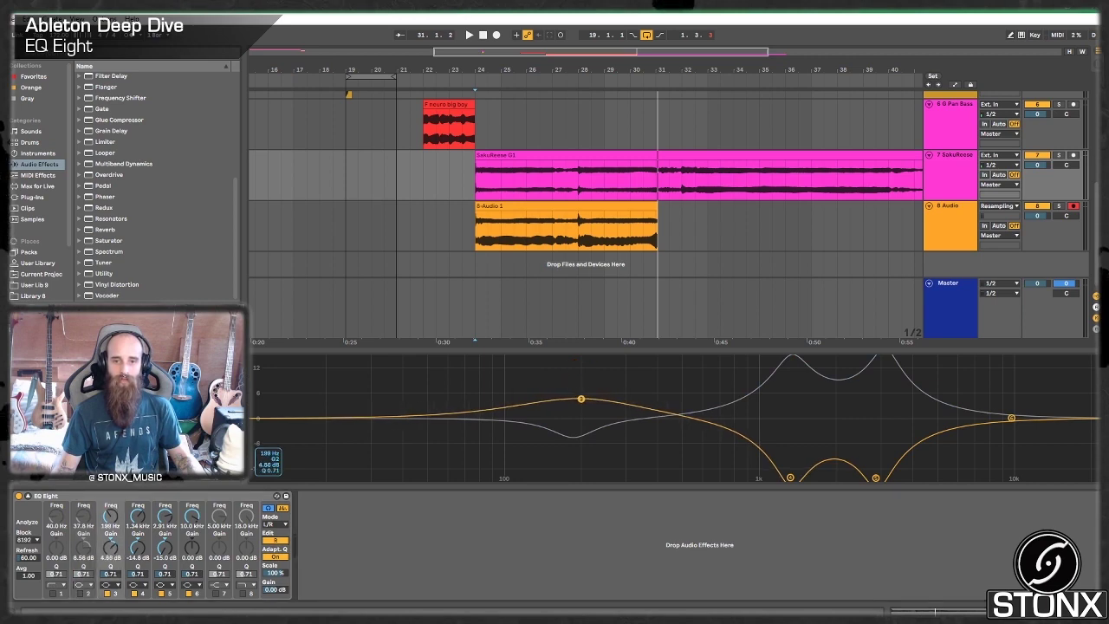
# - Delete the first take on the resampling track and record a new one from bar 24 to bar 30
pyautogui.click(586, 207)
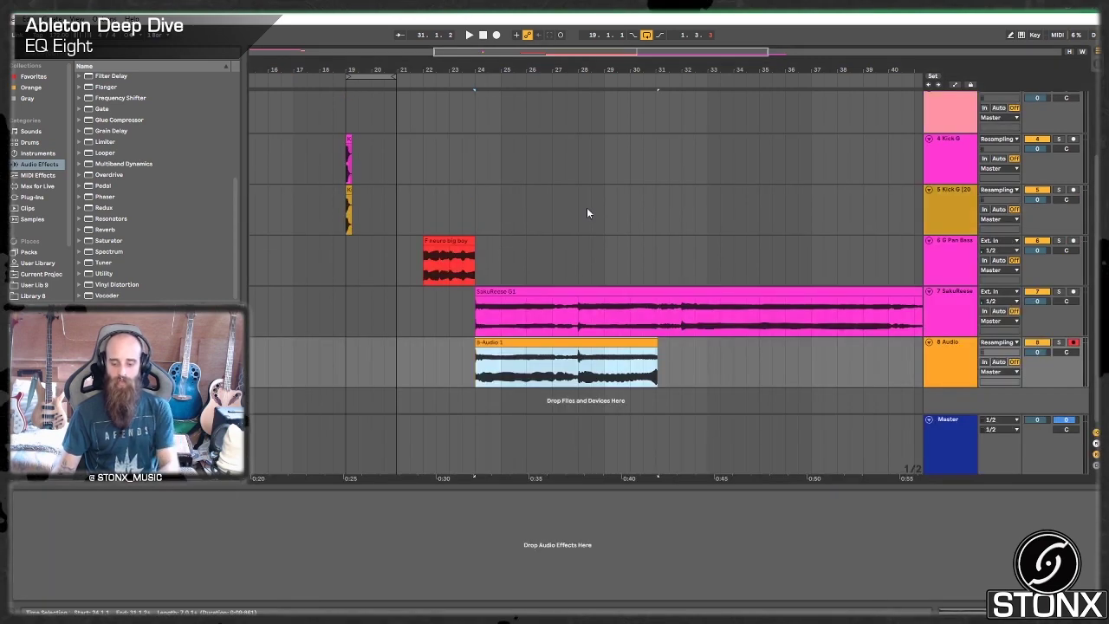
pyautogui.press('Delete')
pyautogui.click(496, 34)
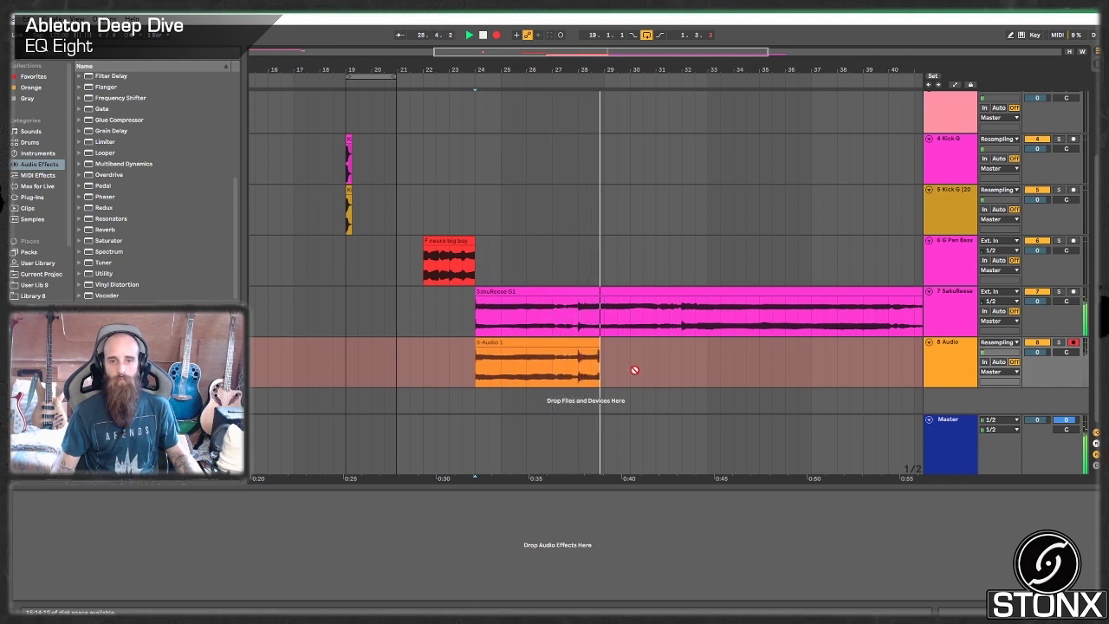
pyautogui.press('space')
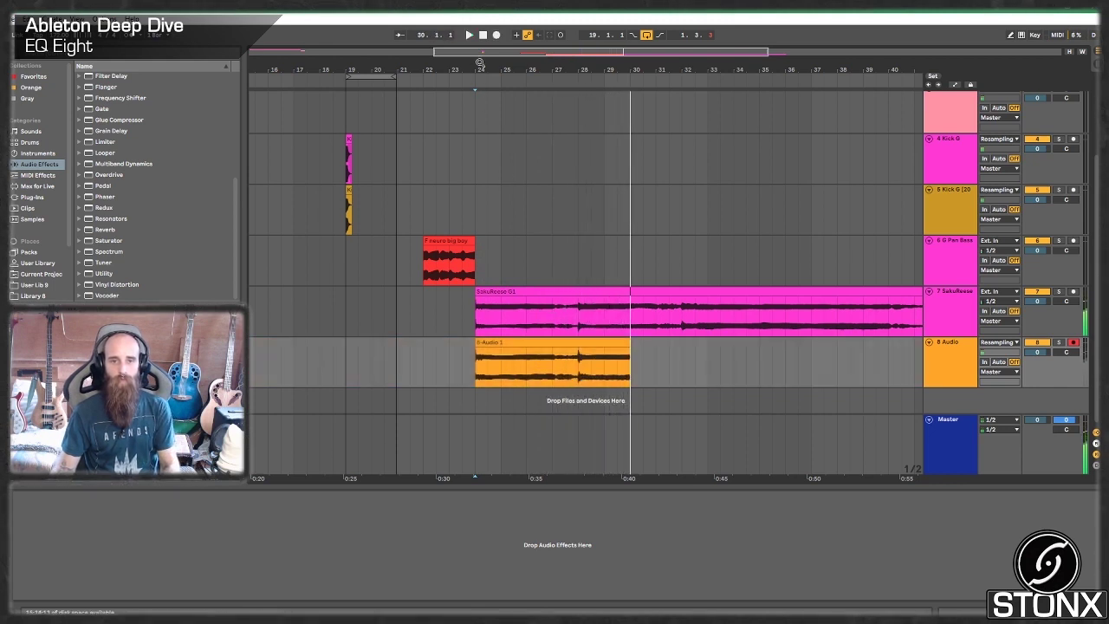
# - Add a Utility after EQ Eight on the SakuReese track with Mono enabled, and bypass EQ Eight
pyautogui.moveTo(500, 57); pyautogui.dragTo(449, 237)
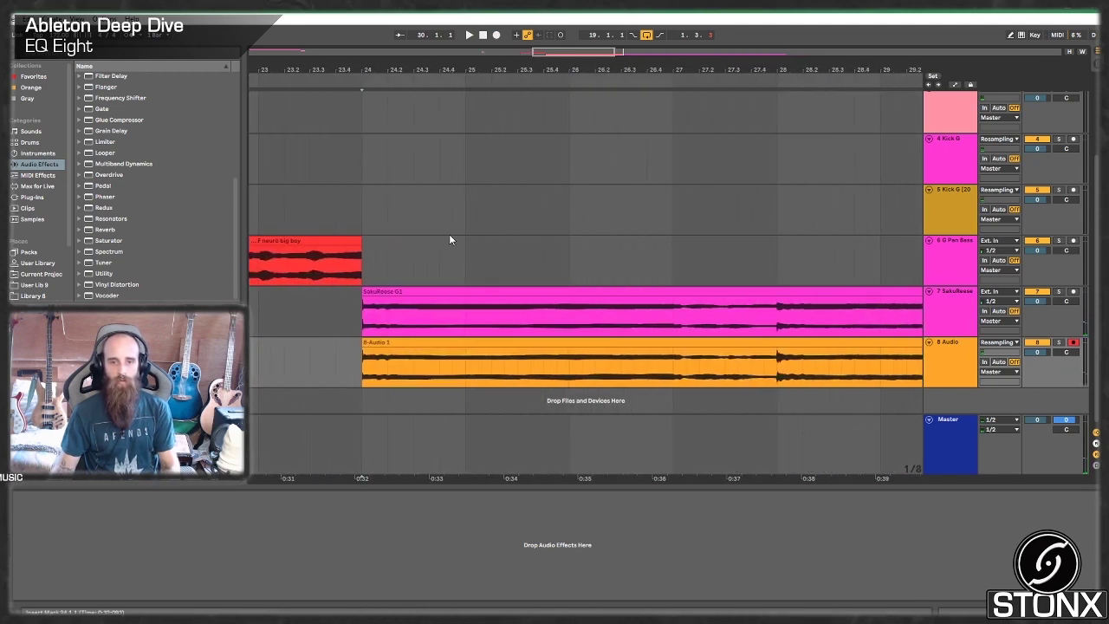
pyautogui.click(387, 326)
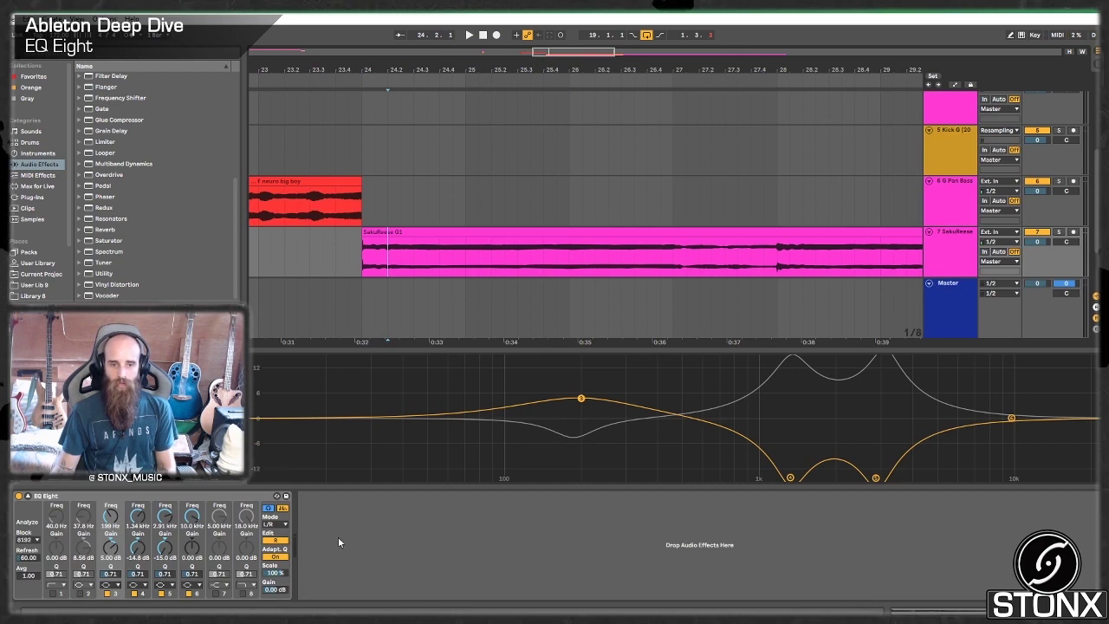
pyautogui.click(280, 540)
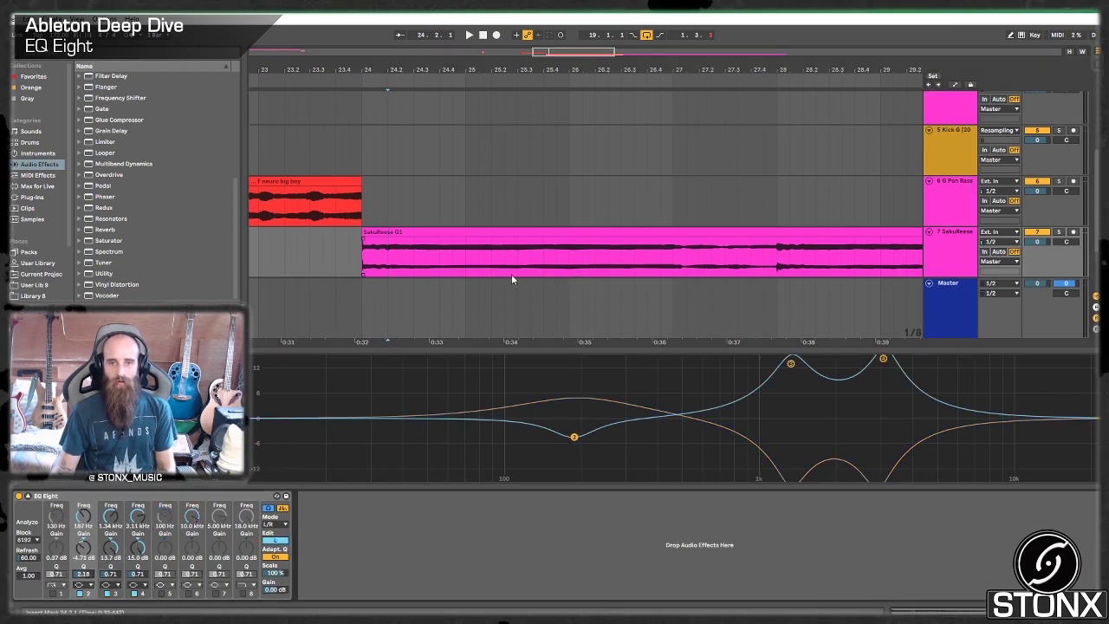
pyautogui.scroll(-1, 511, 279)
pyautogui.scroll(-1, 503, 225)
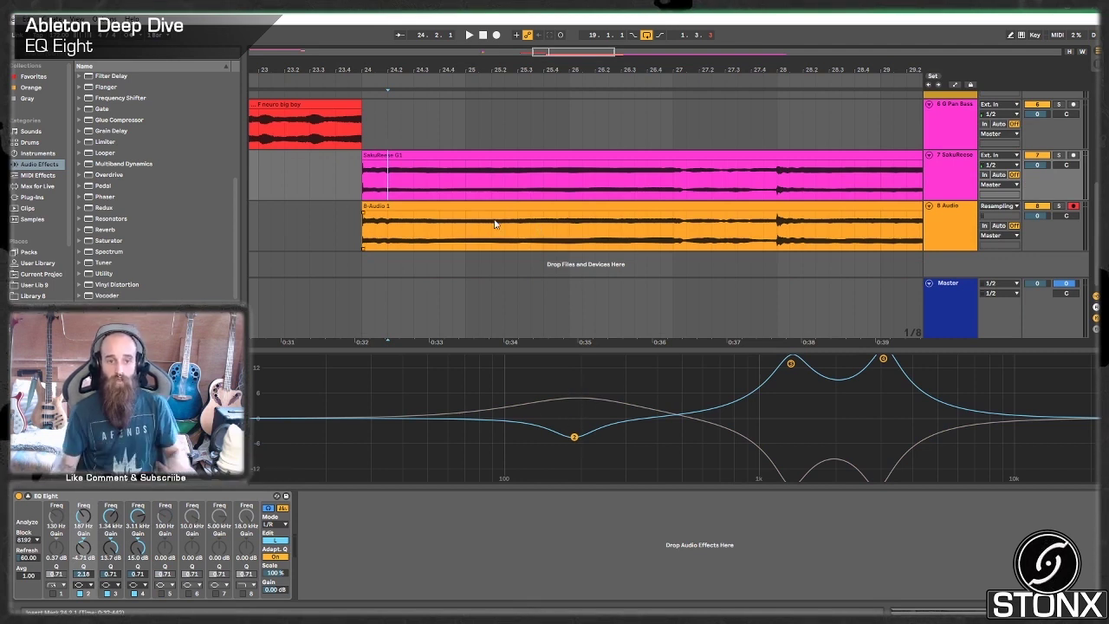
pyautogui.moveTo(102, 273); pyautogui.dragTo(381, 555)
pyautogui.click(316, 572)
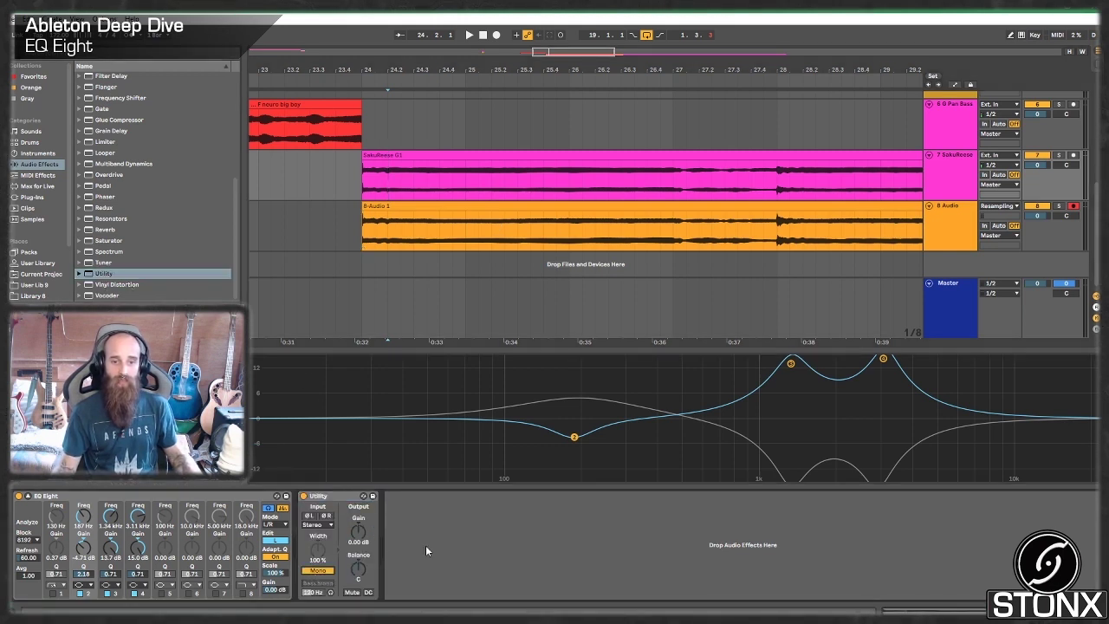
pyautogui.click(18, 496)
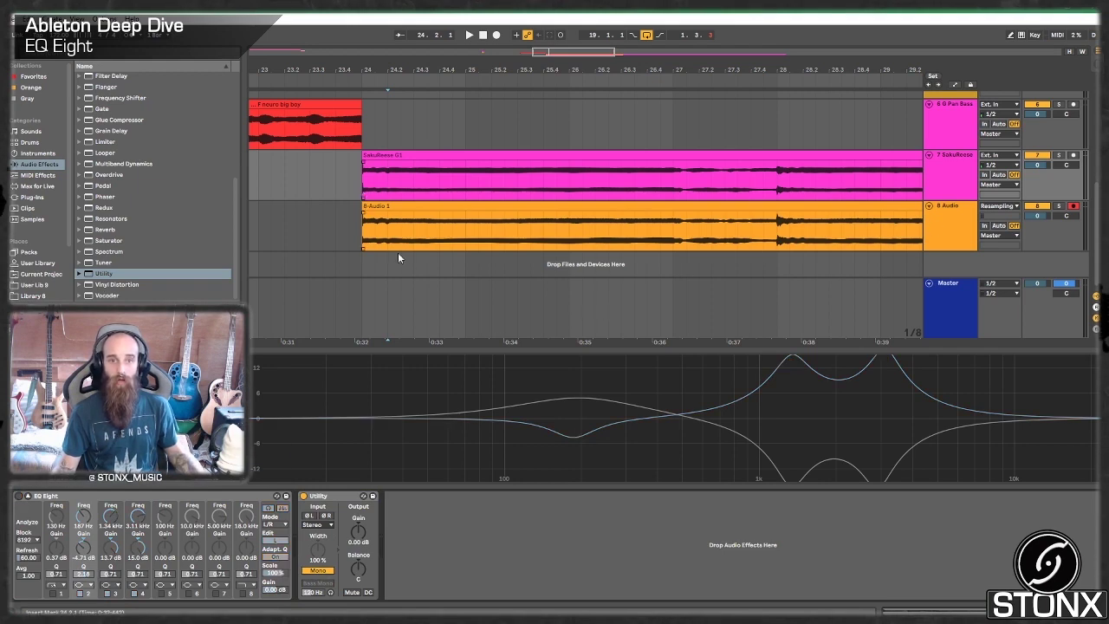
# - Move the recorded clip to its own track below and, with SakuReese soloed, record the Utility mono version onto the resampling track from bar 24
pyautogui.moveTo(880, 216); pyautogui.dragTo(877, 267)
pyautogui.click(1059, 240)
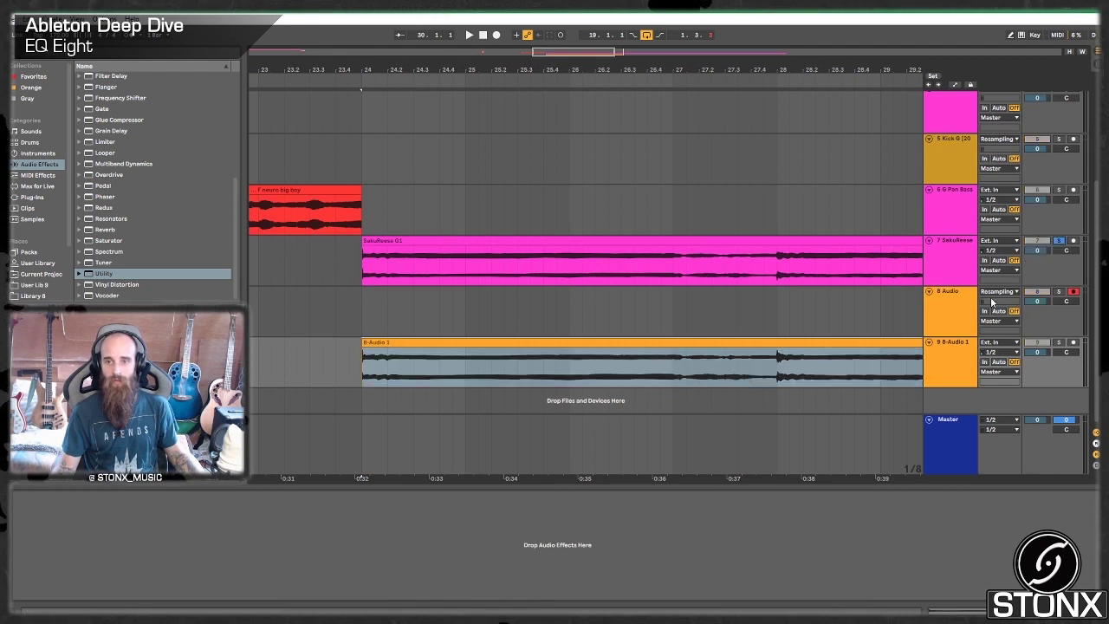
pyautogui.click(365, 310)
pyautogui.click(496, 34)
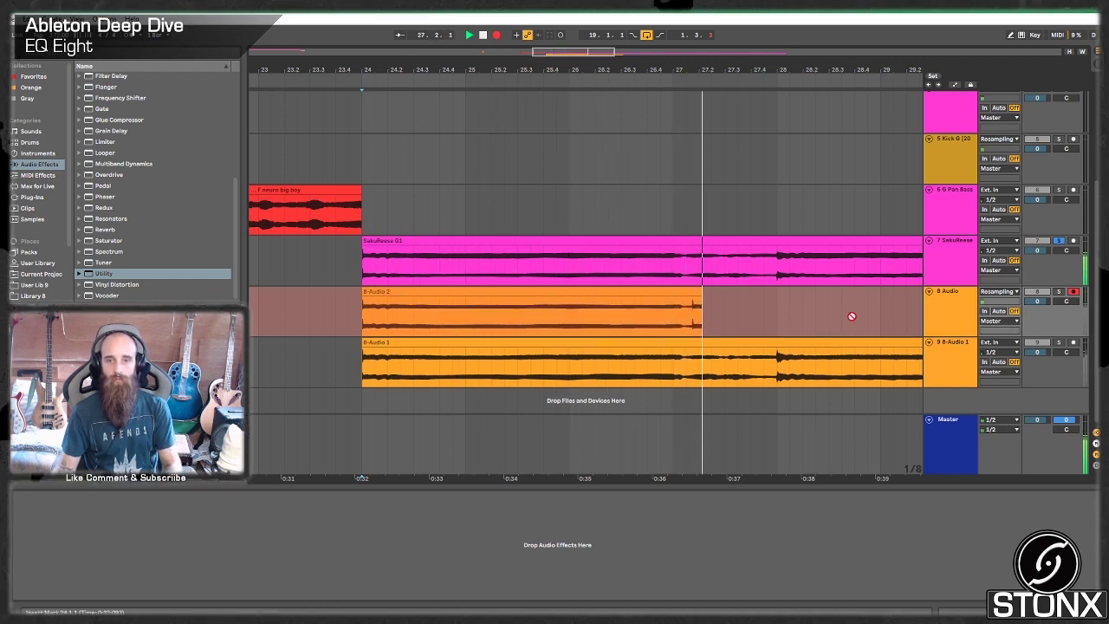
pyautogui.press('space')
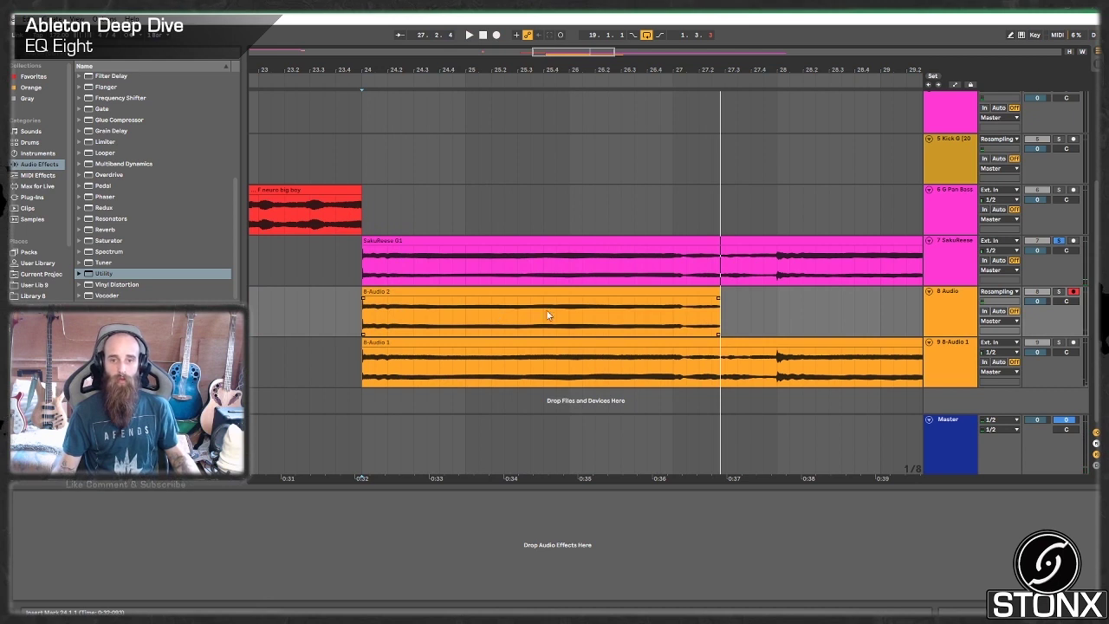
# - Turn off Utility on the SakuReese track and collapse EQ Eight's expanded display
pyautogui.click(568, 310)
pyautogui.click(968, 307)
pyautogui.press('Delete')
pyautogui.press('Delete')
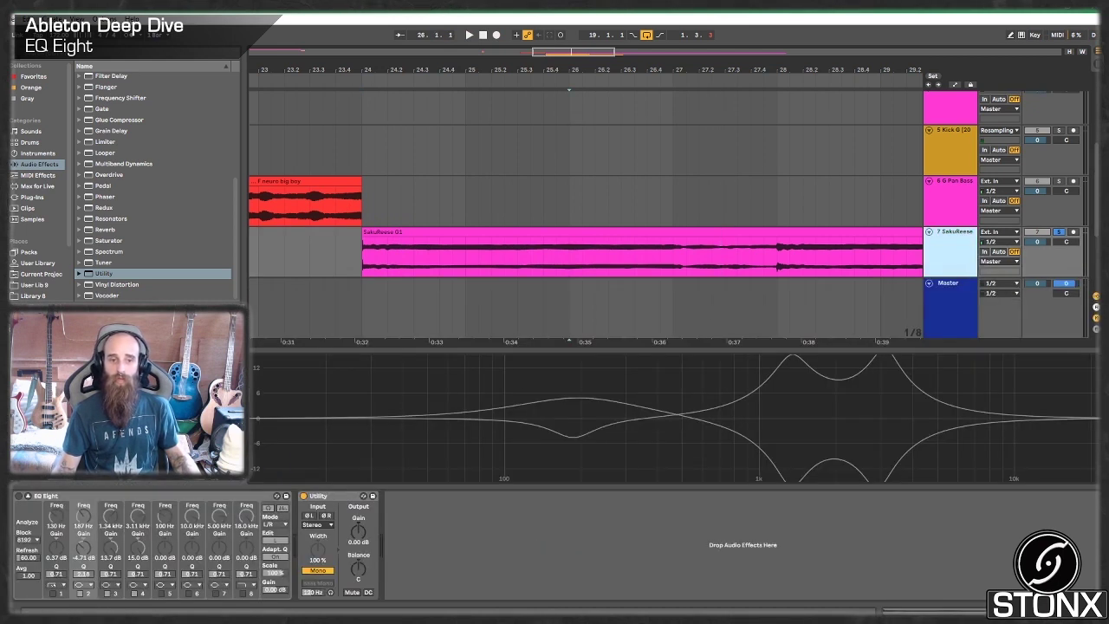
pyautogui.click(303, 496)
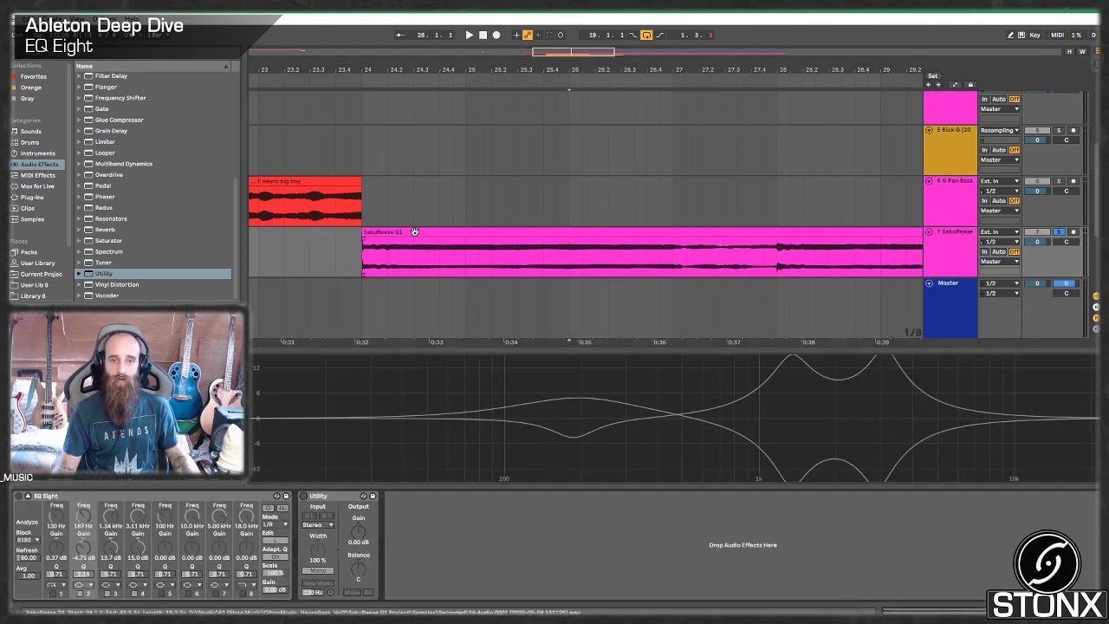
pyautogui.hotkey('ctrl', 'z')
pyautogui.hotkey('ctrl', 'z')
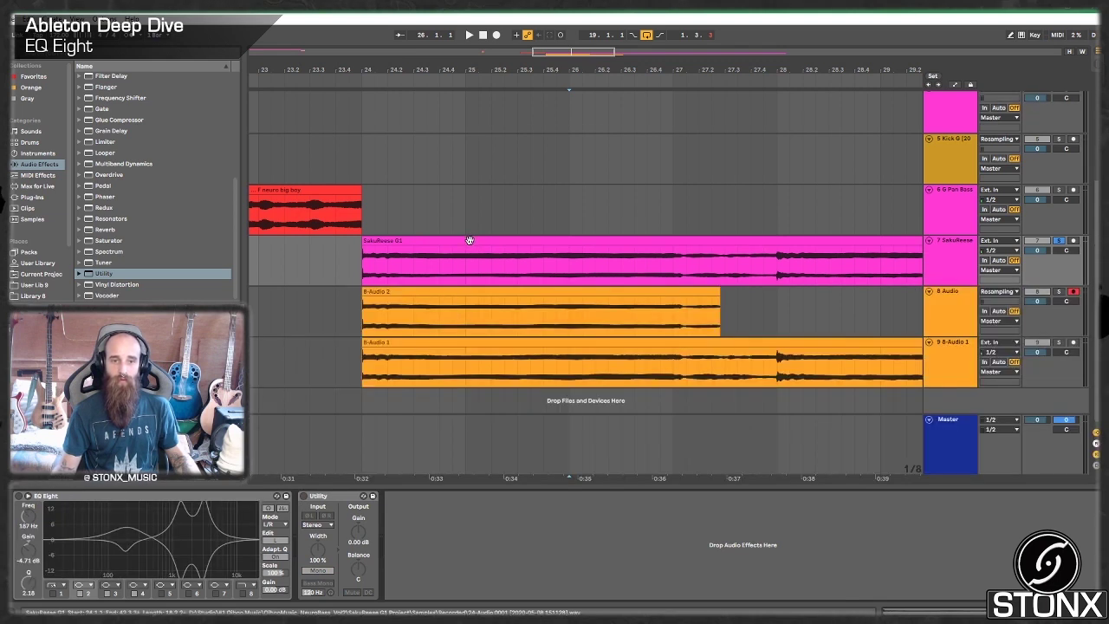
# - Compare the original SakuReese clip, the Utility mono take and the EQ'd take by soloing each track in turn and playing from bar 24
pyautogui.press('space')
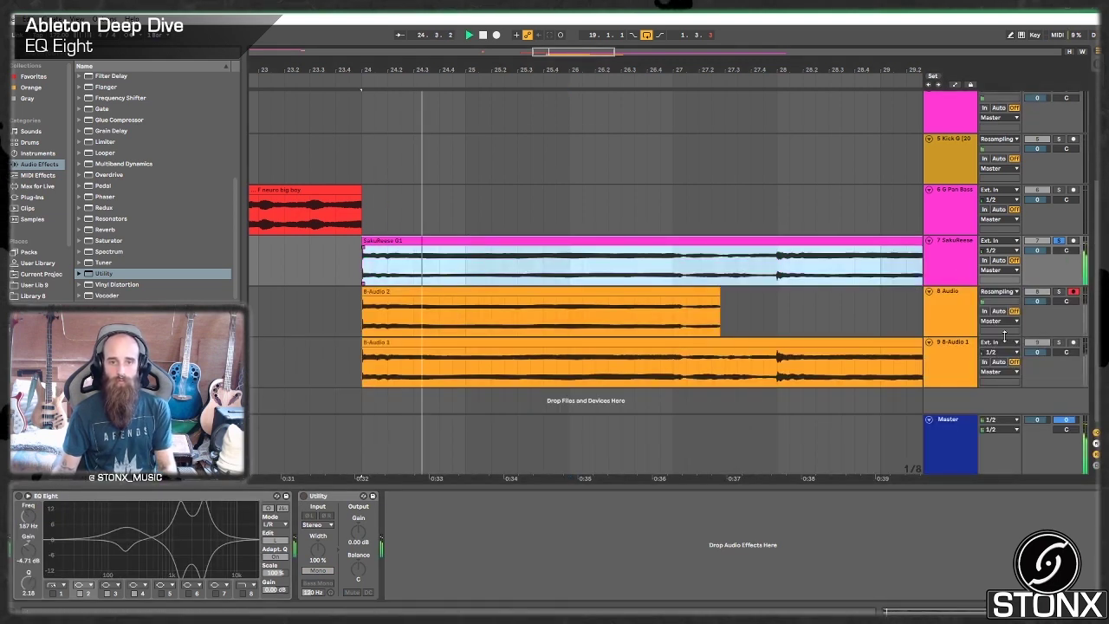
pyautogui.press('space')
pyautogui.click(1060, 293)
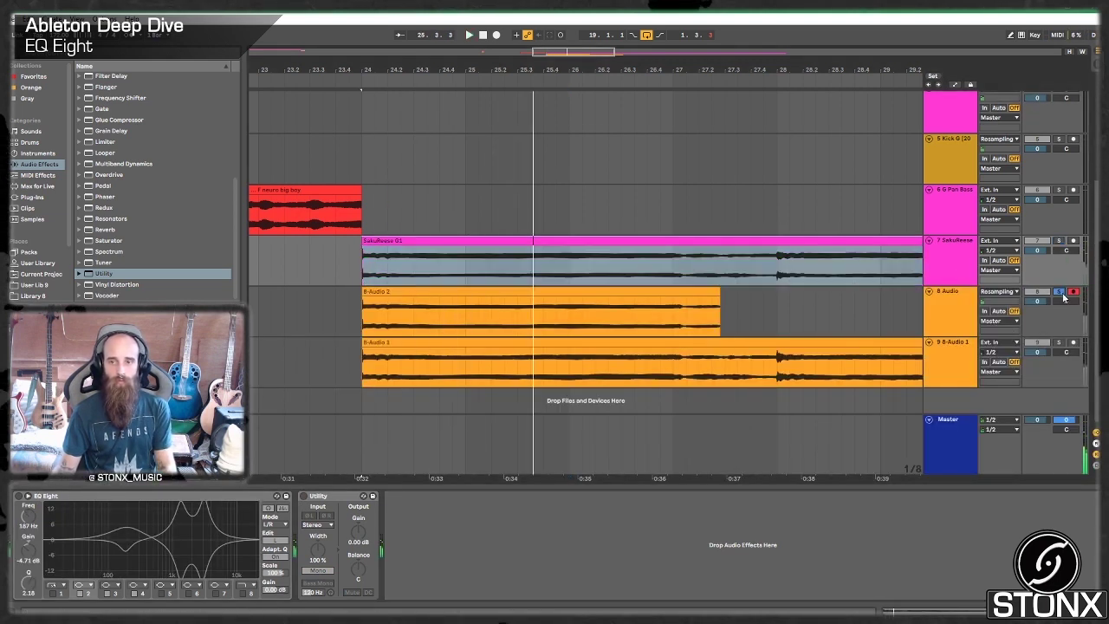
pyautogui.click(493, 293)
pyautogui.press('space')
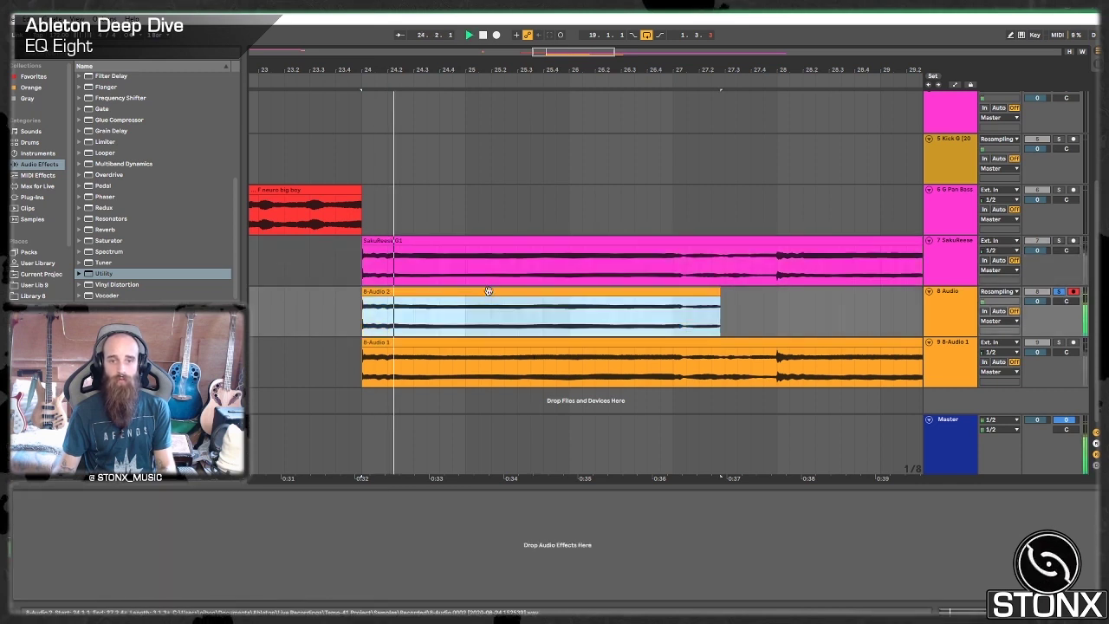
pyautogui.press('space')
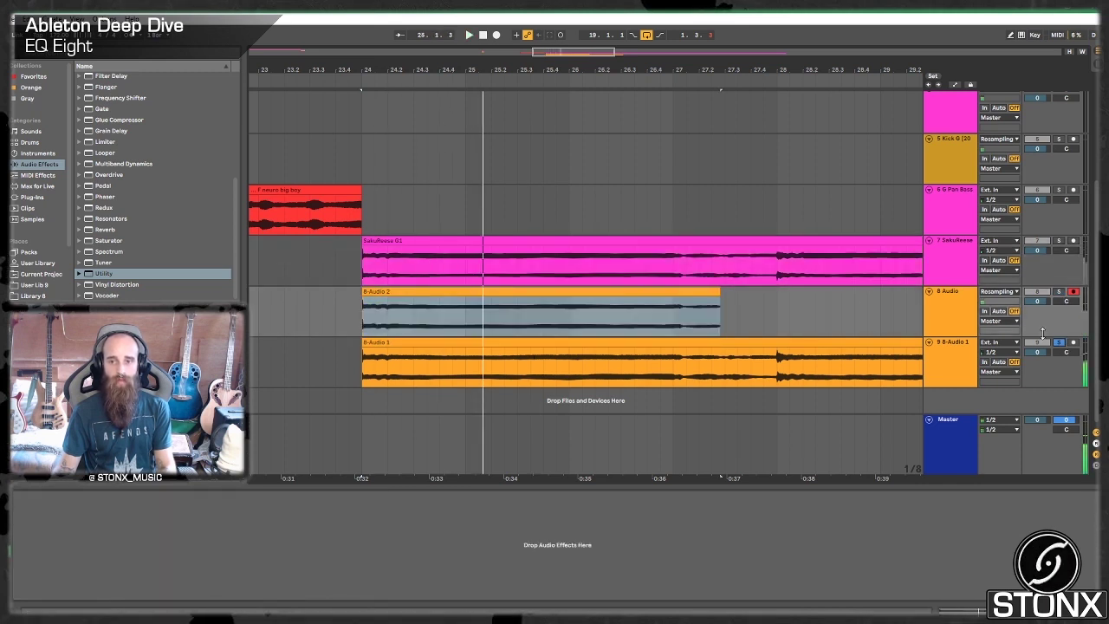
pyautogui.click(603, 344)
pyautogui.press('space')
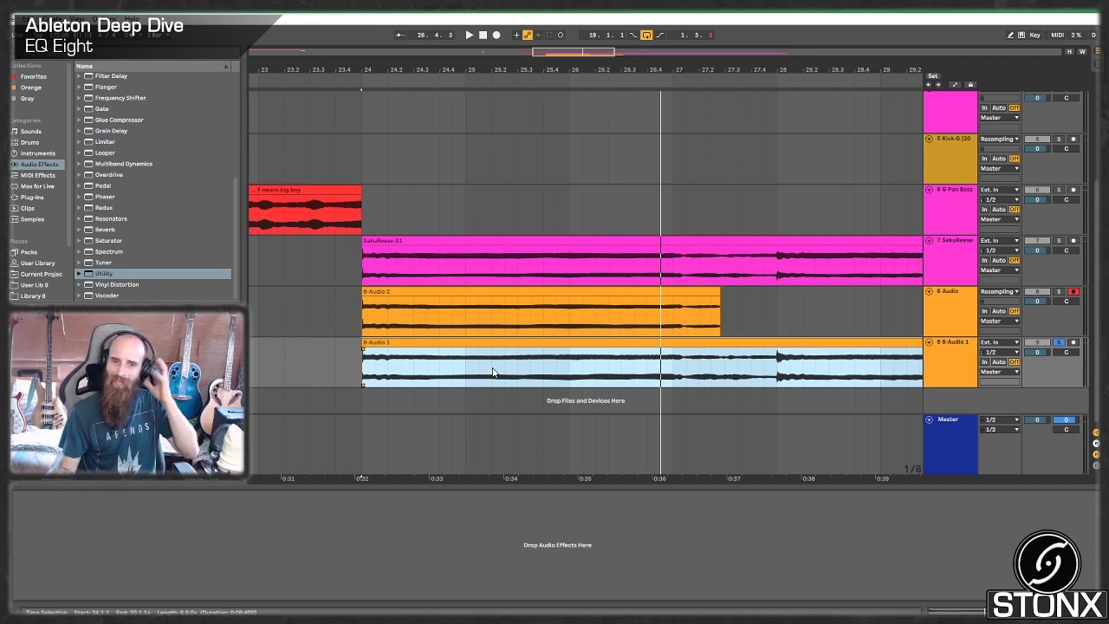
# - Examine the waveforms of the original SakuReese clip and the two recorded takes up close between bars 24 and 25
pyautogui.click(464, 350)
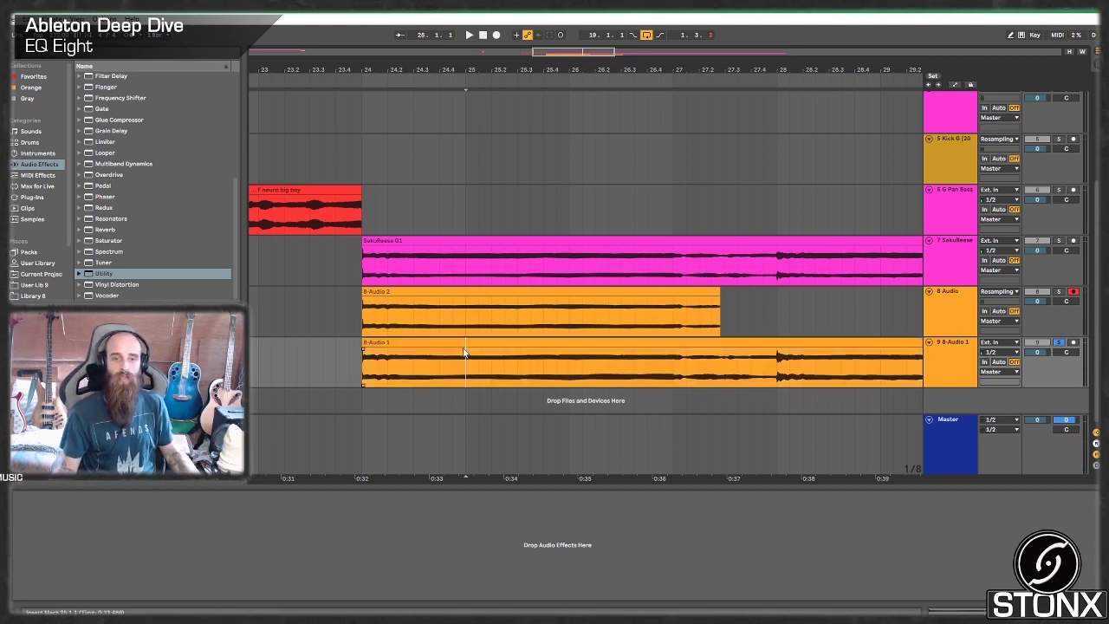
pyautogui.click(435, 356)
pyautogui.moveTo(570, 65); pyautogui.dragTo(460, 241)
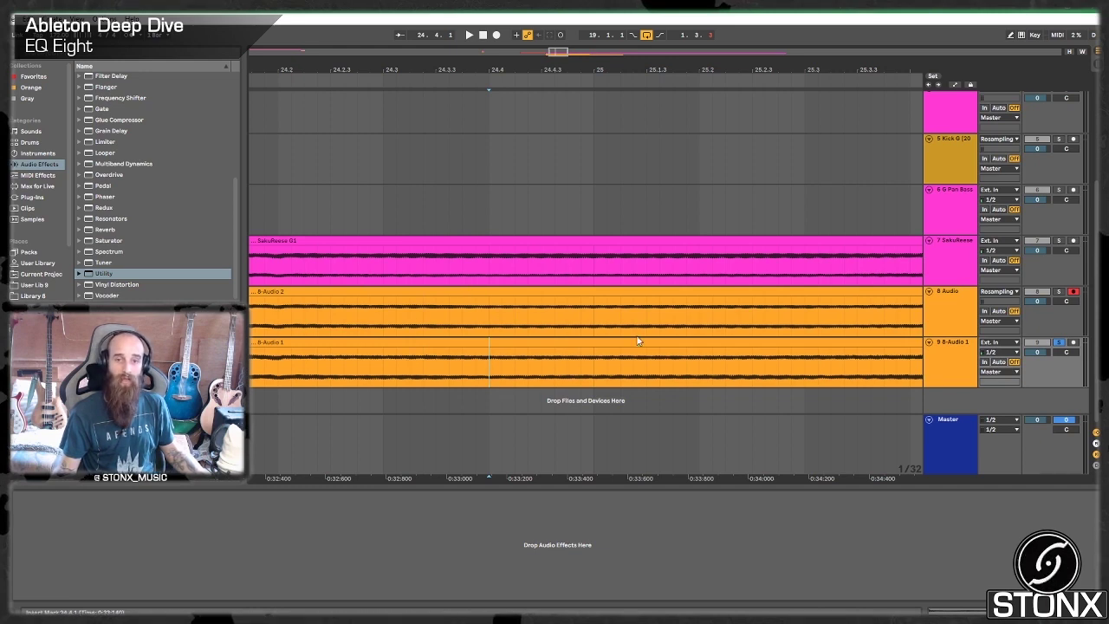
# - Bring up the SakuReese track's devices, open EQ Eight's expanded display, and enlarge the curve graph
pyautogui.moveTo(555, 52); pyautogui.dragTo(555, 26)
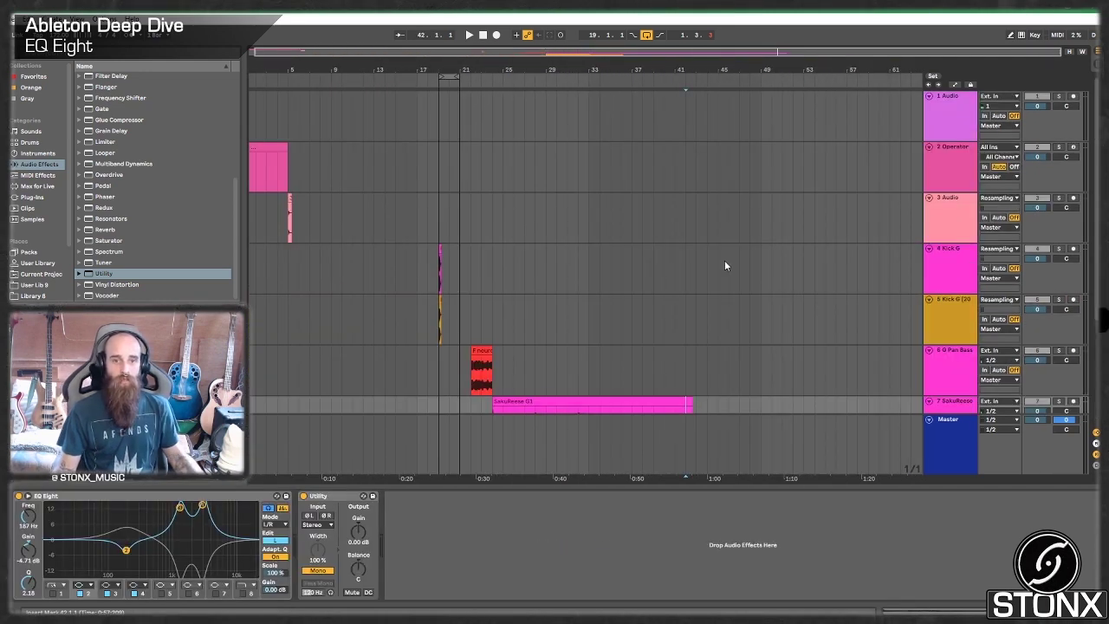
pyautogui.moveTo(583, 54); pyautogui.dragTo(517, 54)
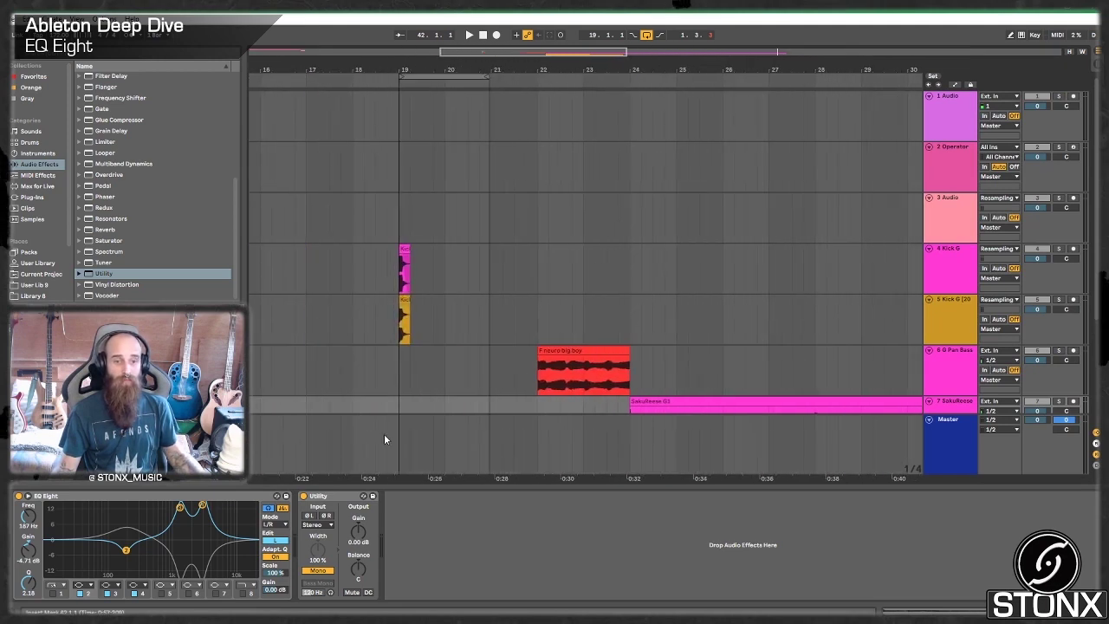
pyautogui.click(27, 496)
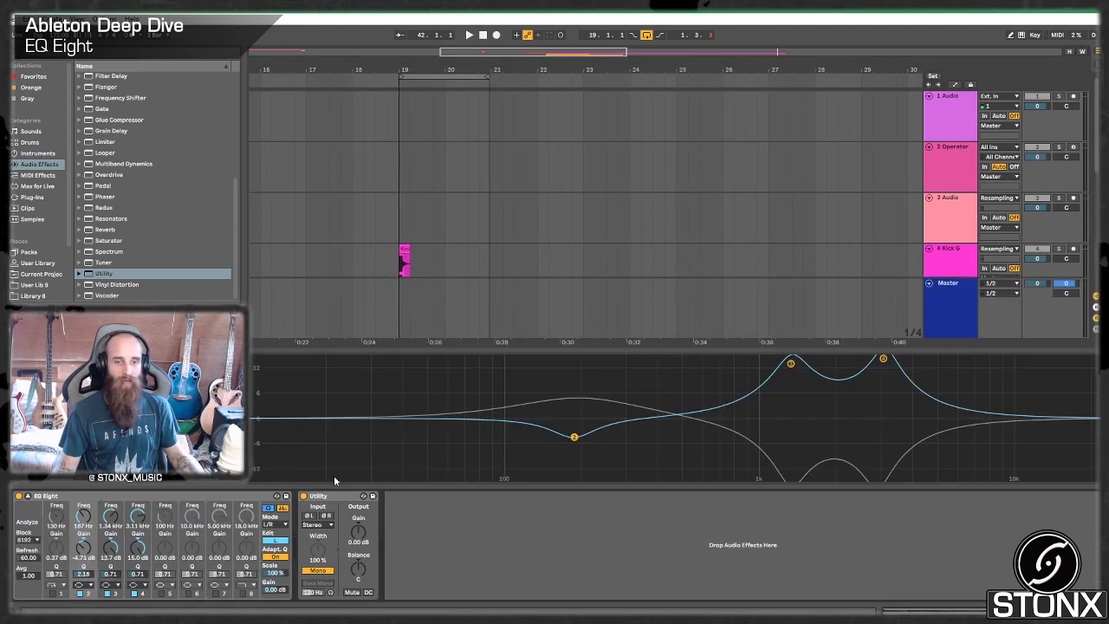
pyautogui.moveTo(698, 346); pyautogui.dragTo(700, 191)
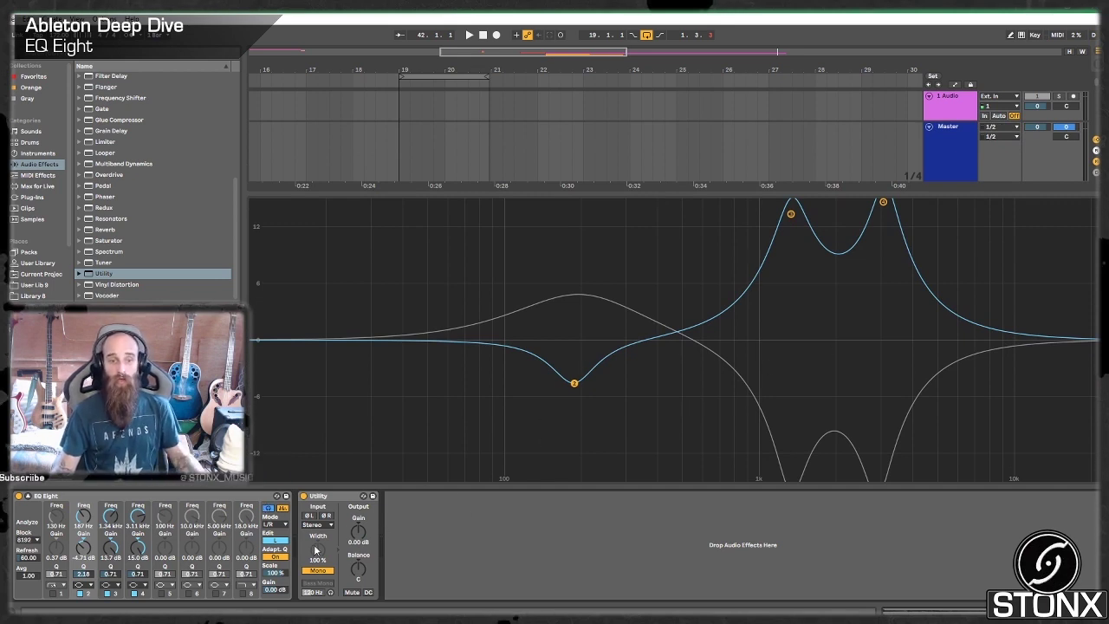
# - Switch EQ Eight's edited channel away from L and back, and inspect the M/S choice among its modes, keeping L/R mode
pyautogui.click(270, 541)
pyautogui.click(271, 542)
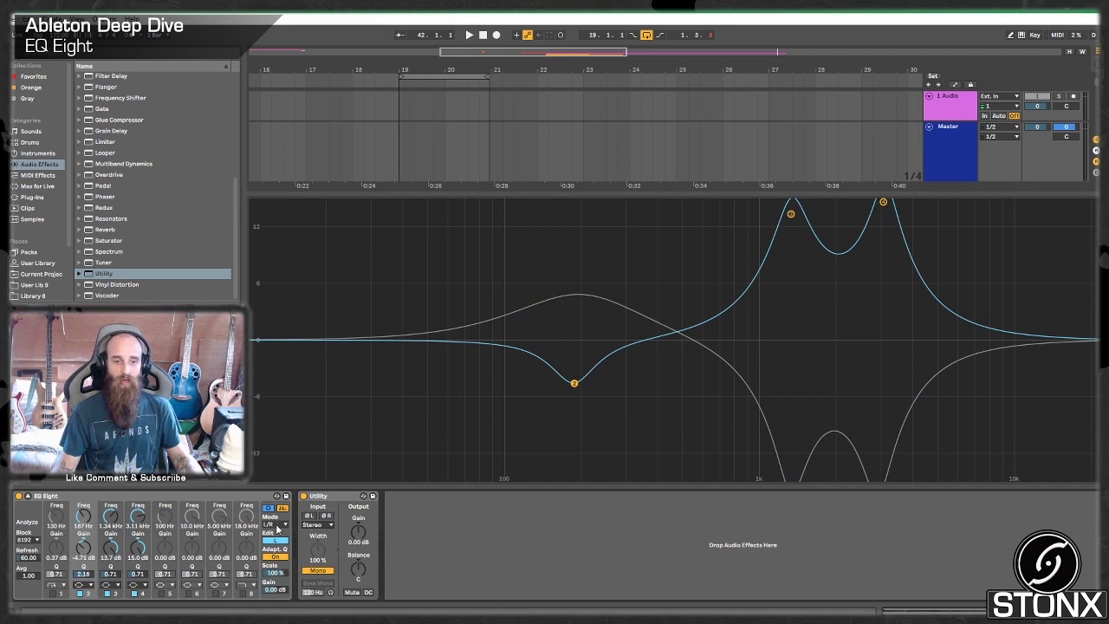
pyautogui.click(277, 527)
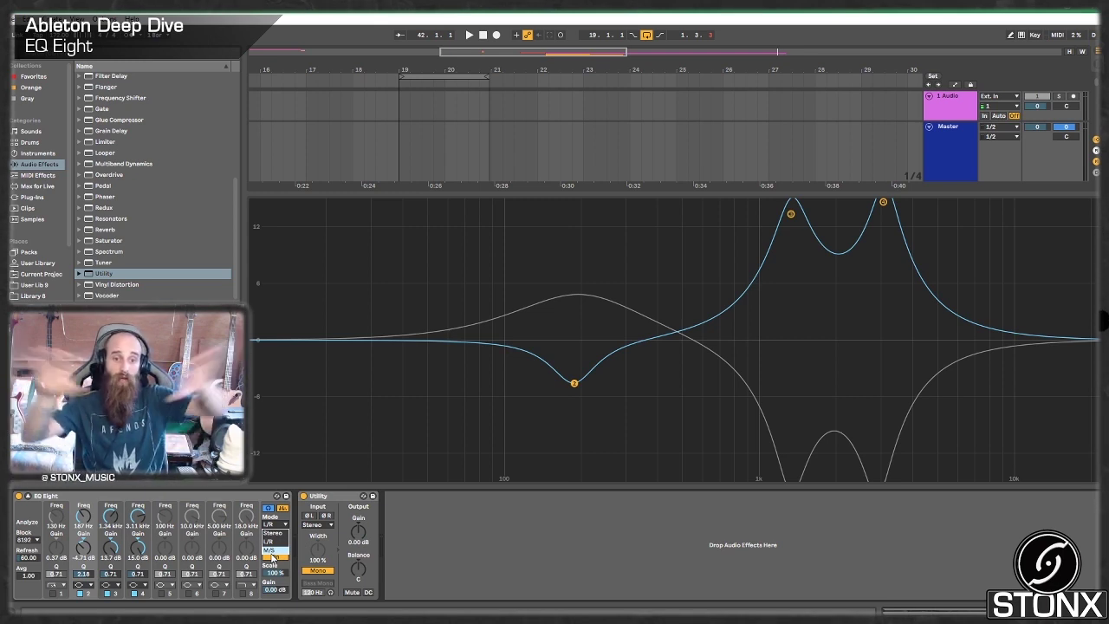
pyautogui.click(234, 500)
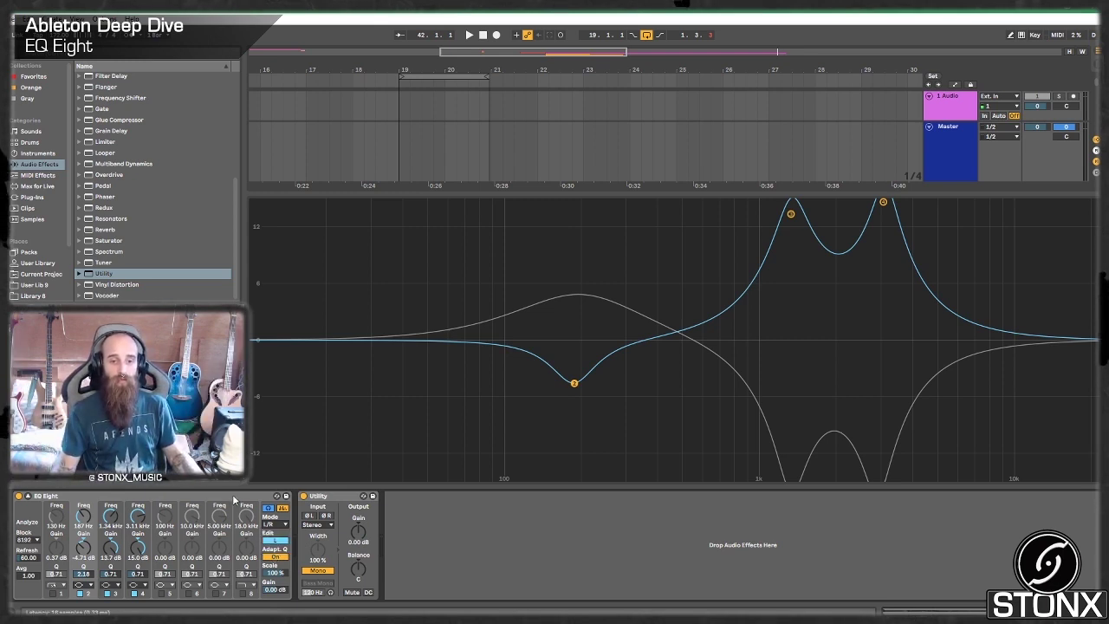